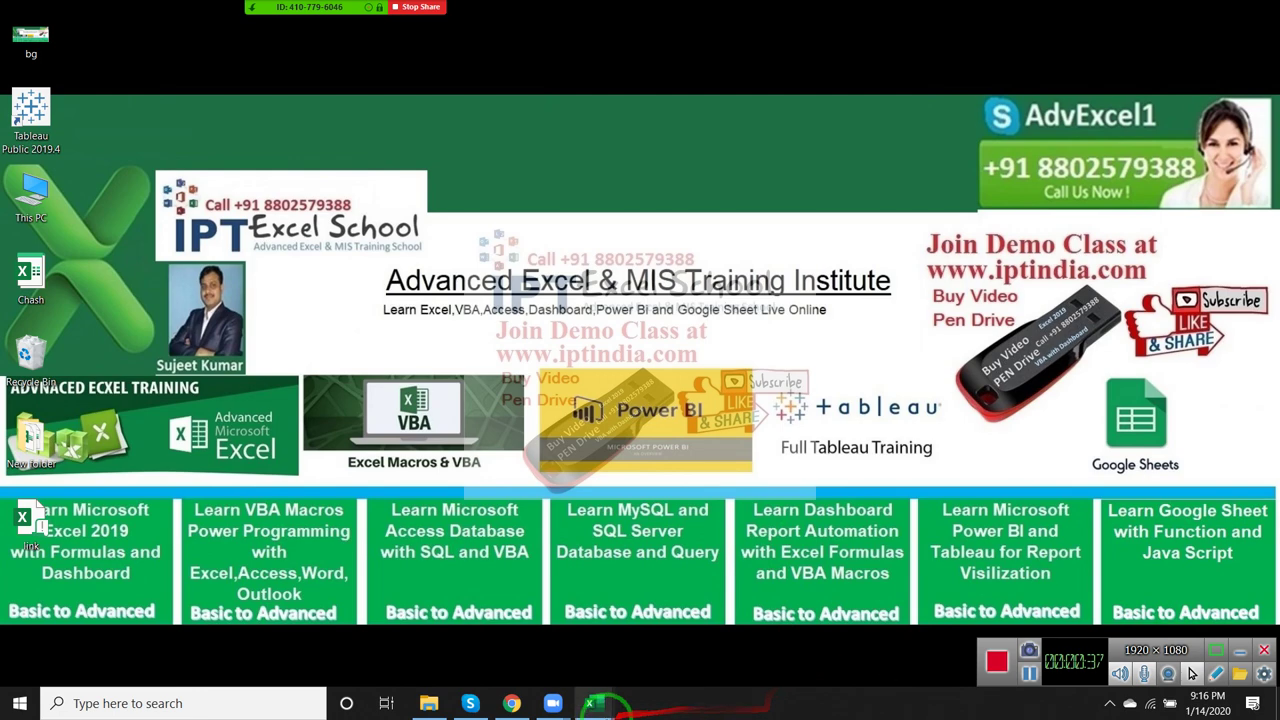
- Bring the Doubt Sending 13-01-20 workbook forward from the Excel taskbar previews
{"action": "left_click", "coordinate": [597, 704]}
{"action": "left_click", "coordinate": [630, 665]}
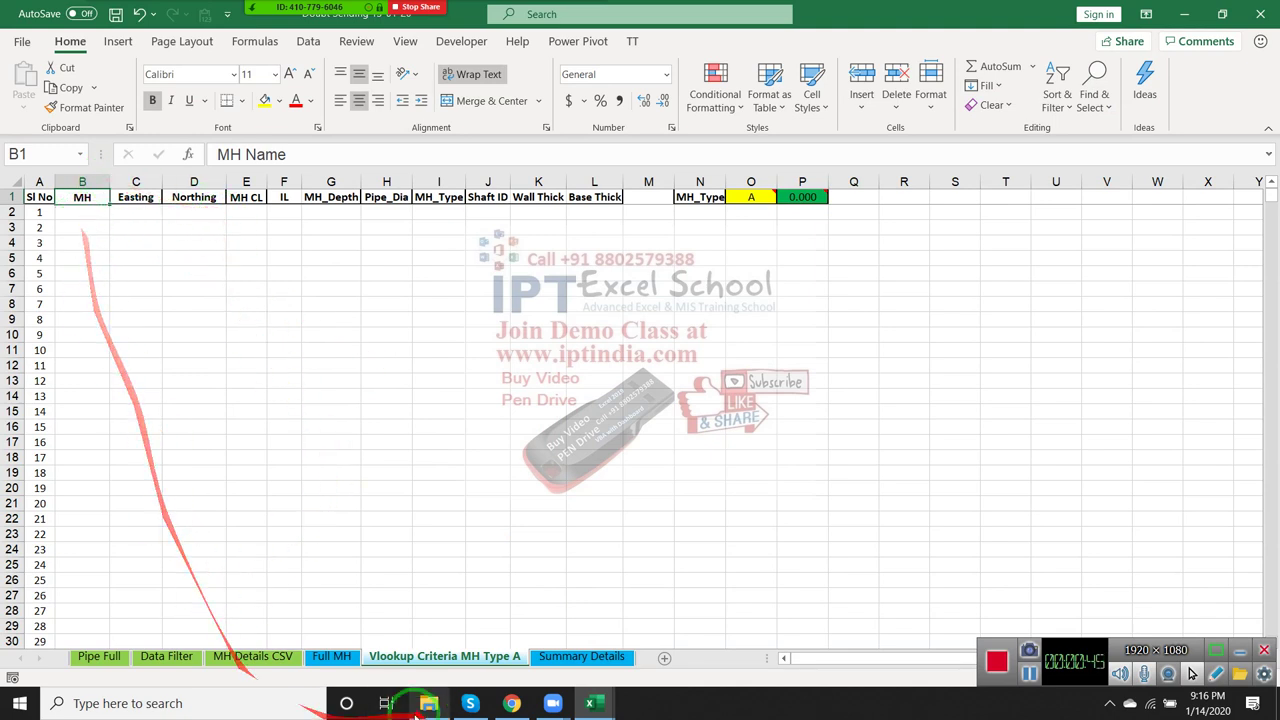
- Open the Data Filter sheet and step through the MH_Type column values
{"action": "left_click", "coordinate": [157, 668]}
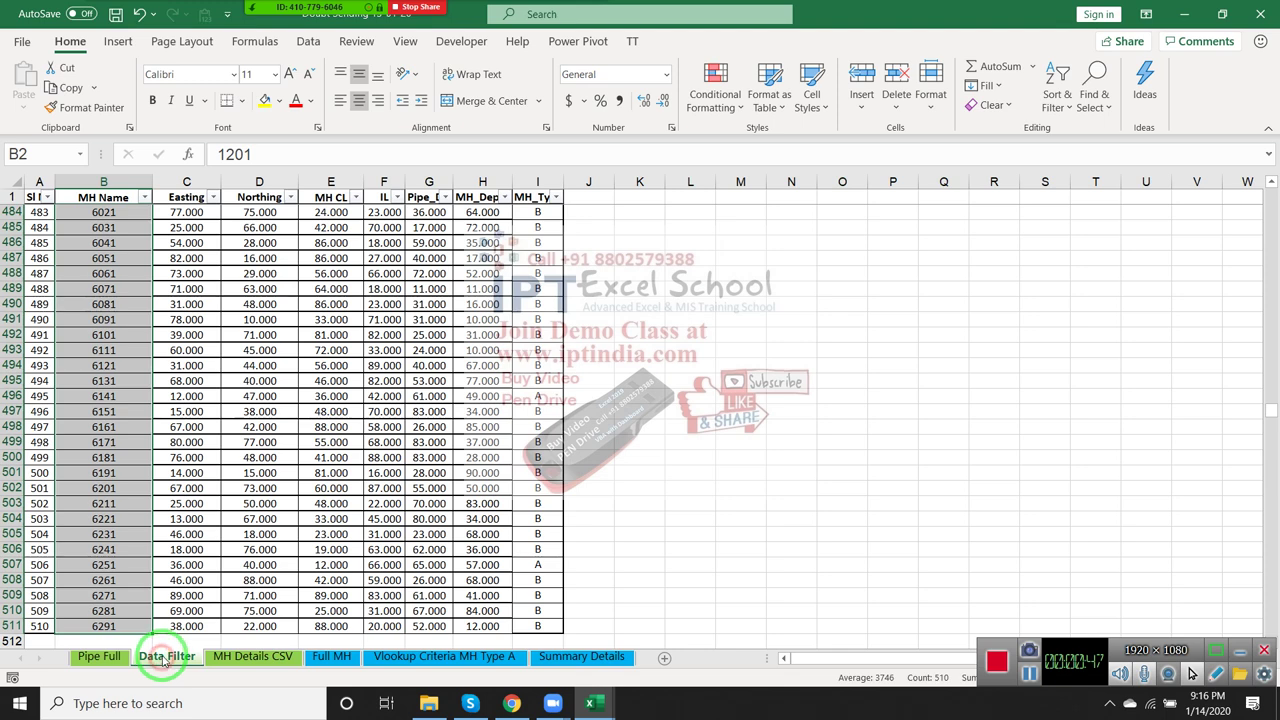
{"action": "left_click", "coordinate": [115, 244]}
{"action": "scroll", "coordinate": [115, 244], "scroll_direction": "up", "scroll_amount": 7}
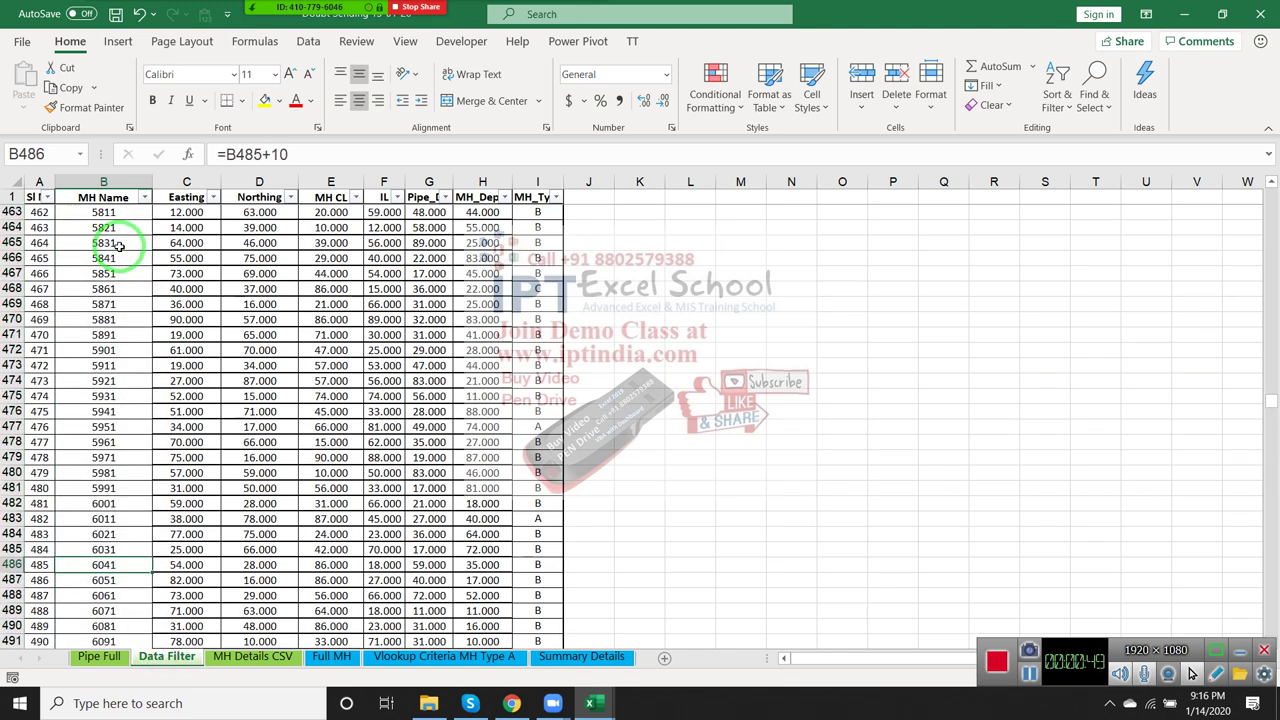
{"action": "left_click", "coordinate": [541, 197]}
{"action": "key", "text": "Down"}
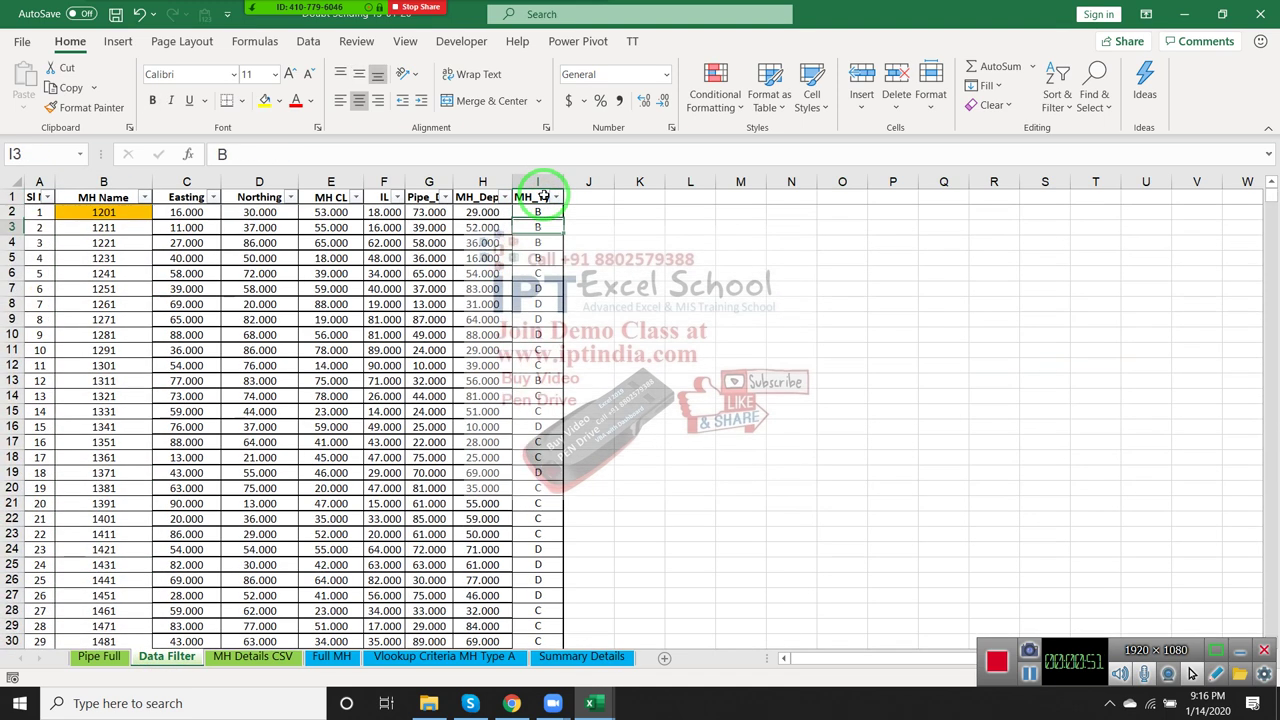
{"action": "key", "text": "Down"}
{"action": "key", "text": "Down"}
{"action": "key", "text": "Down"}
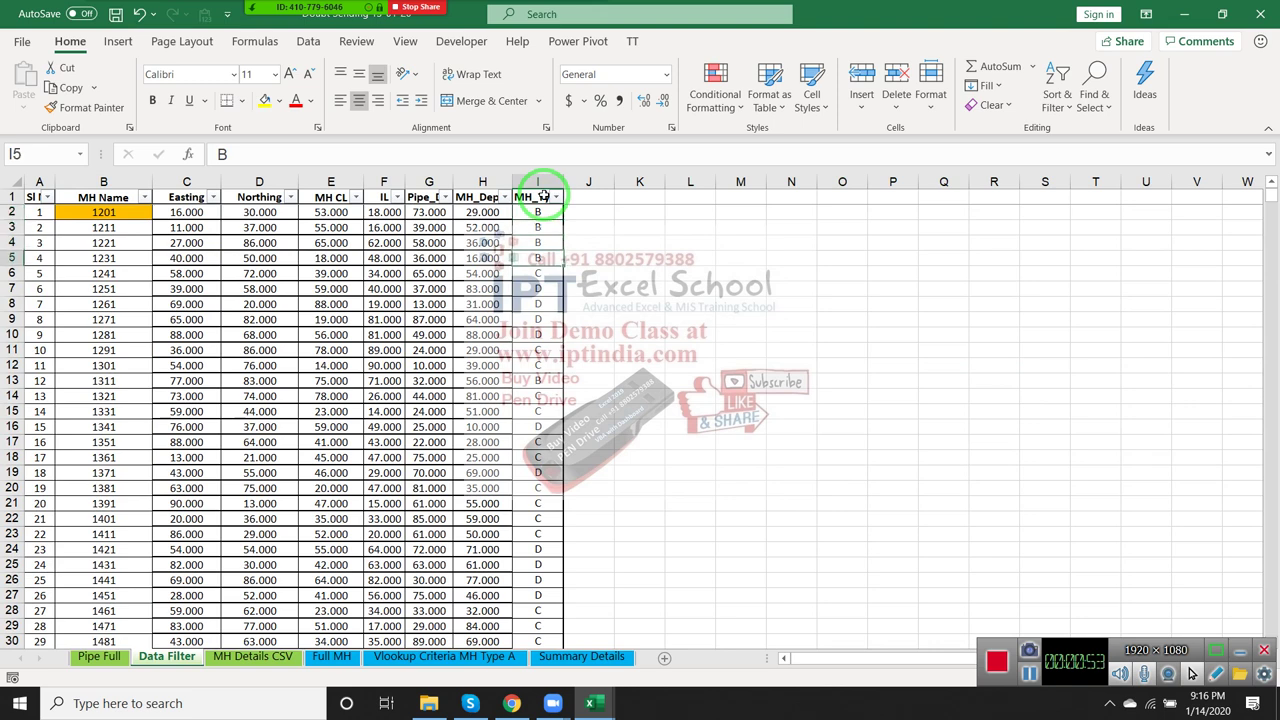
{"action": "key", "text": "Up"}
{"action": "key", "text": "Up"}
{"action": "key", "text": "Up"}
- Select the first record's values from B2 to F2
{"action": "key", "text": "Left"}
{"action": "key", "text": "Left"}
{"action": "key", "text": "Left"}
{"action": "key", "text": "Left"}
{"action": "key", "text": "Left"}
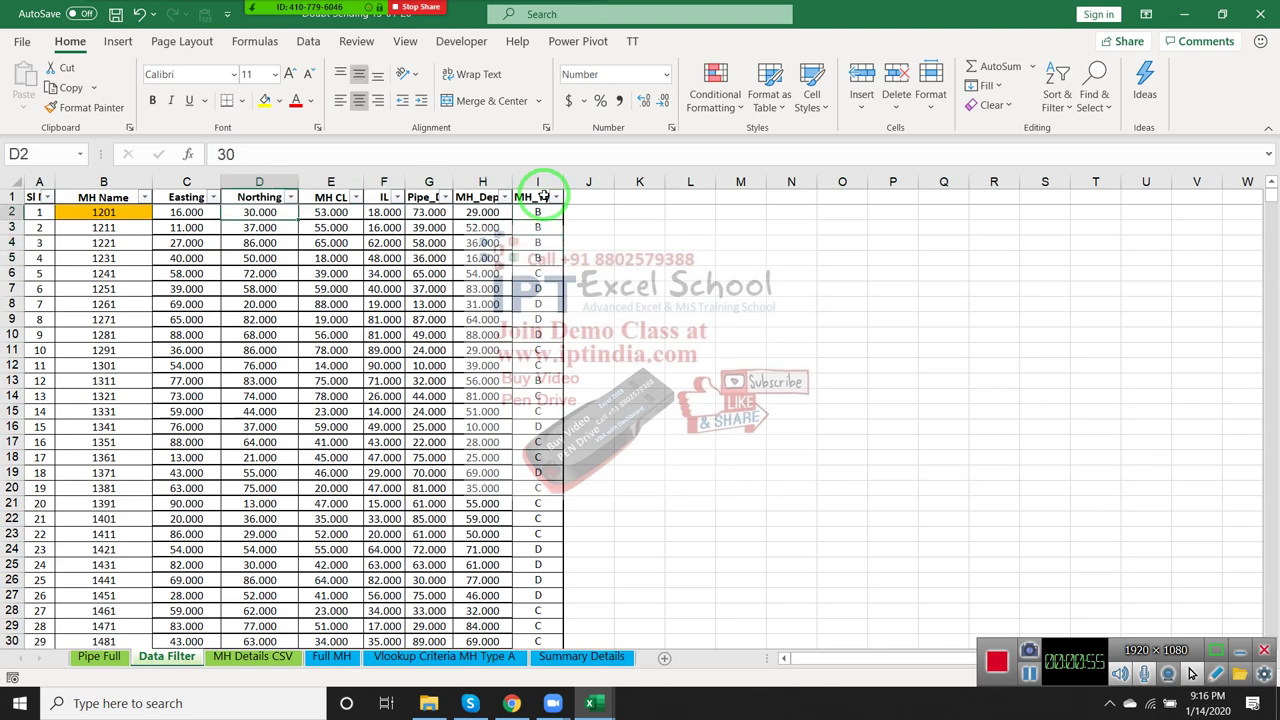
{"action": "key", "text": "Left"}
{"action": "key", "text": "Left"}
{"action": "key", "text": "Left"}
{"action": "key", "text": "Right"}
{"action": "key", "text": "ctrl+shift+Right"}
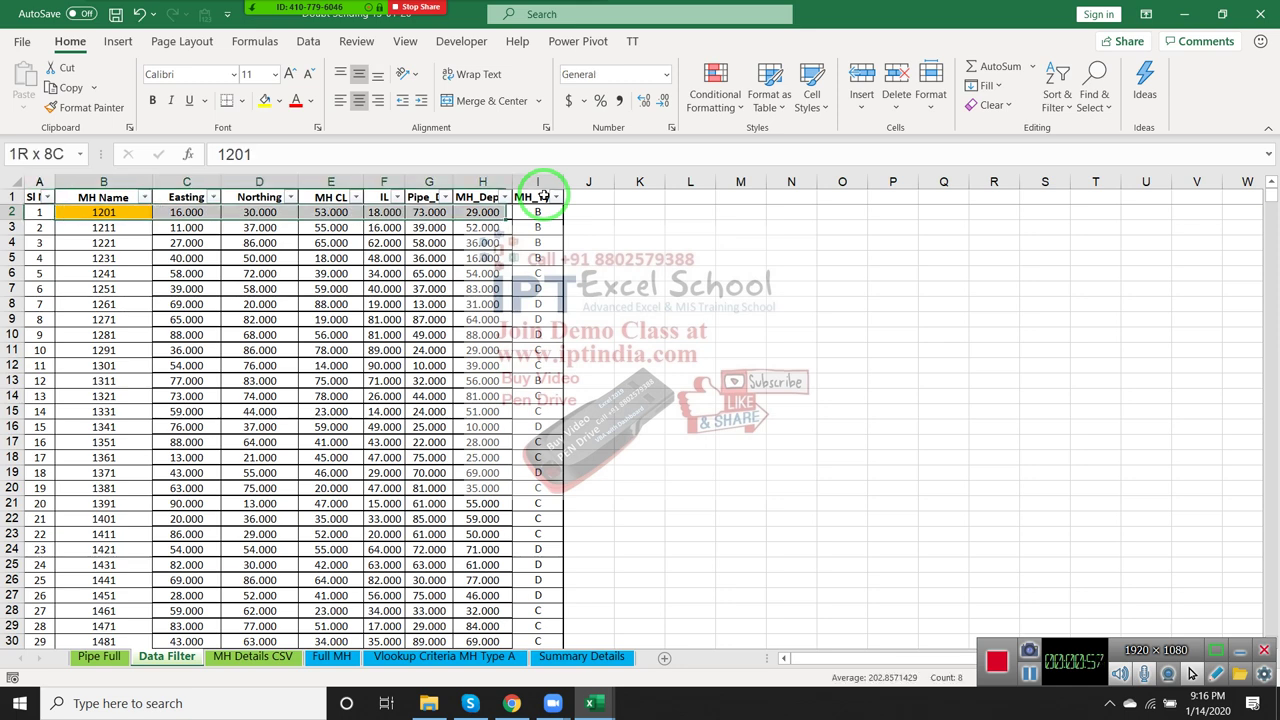
{"action": "key", "text": "ctrl+shift+Left"}
{"action": "key", "text": "shift+Right"}
{"action": "key", "text": "shift+Right"}
{"action": "key", "text": "shift+Right"}
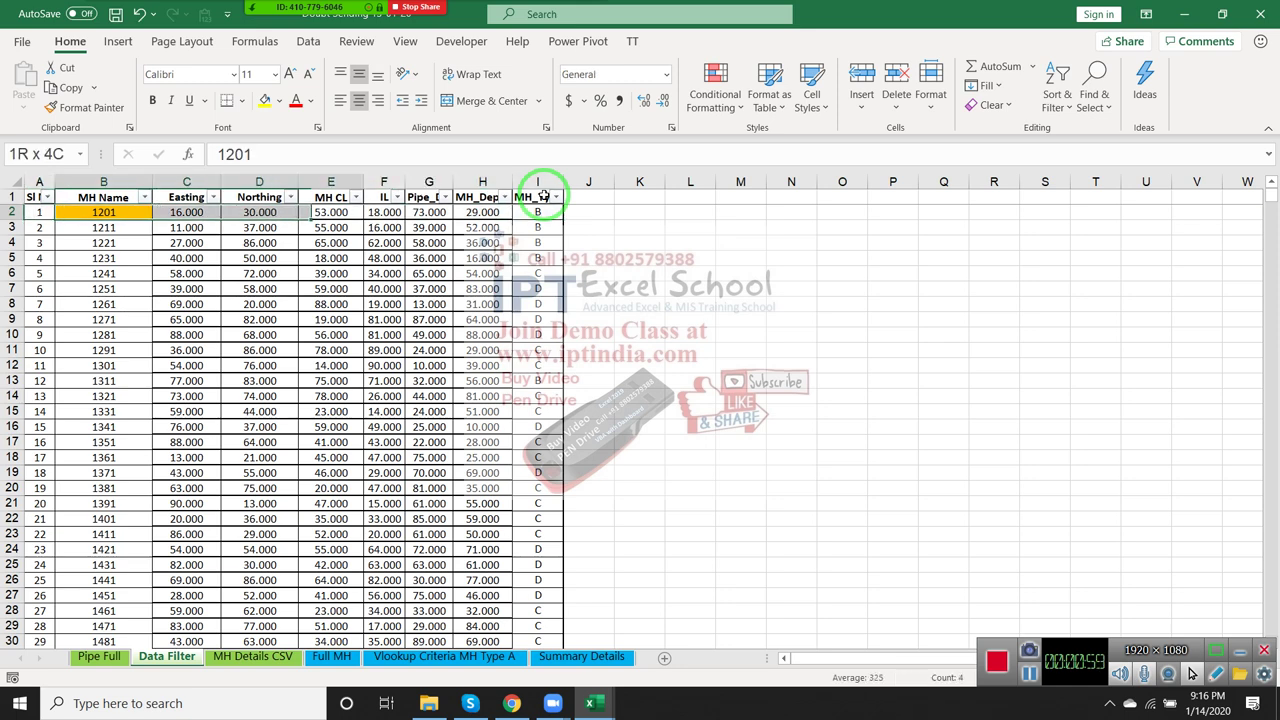
{"action": "key", "text": "shift+Right"}
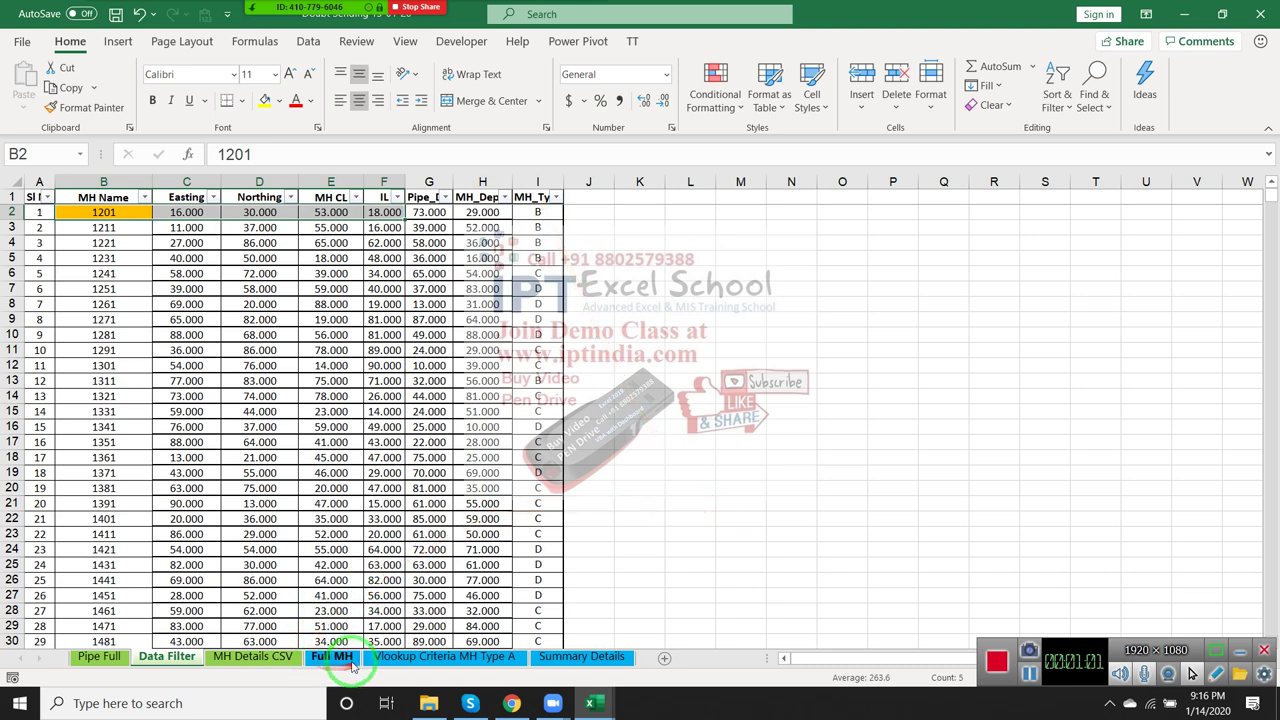
- On Vlookup Criteria MH Type A, look over the empty result table, criterion O1 and block F2:I13
{"action": "left_click", "coordinate": [395, 657]}
{"action": "left_click_drag", "start_coordinate": [83, 213], "coordinate": [635, 416]}
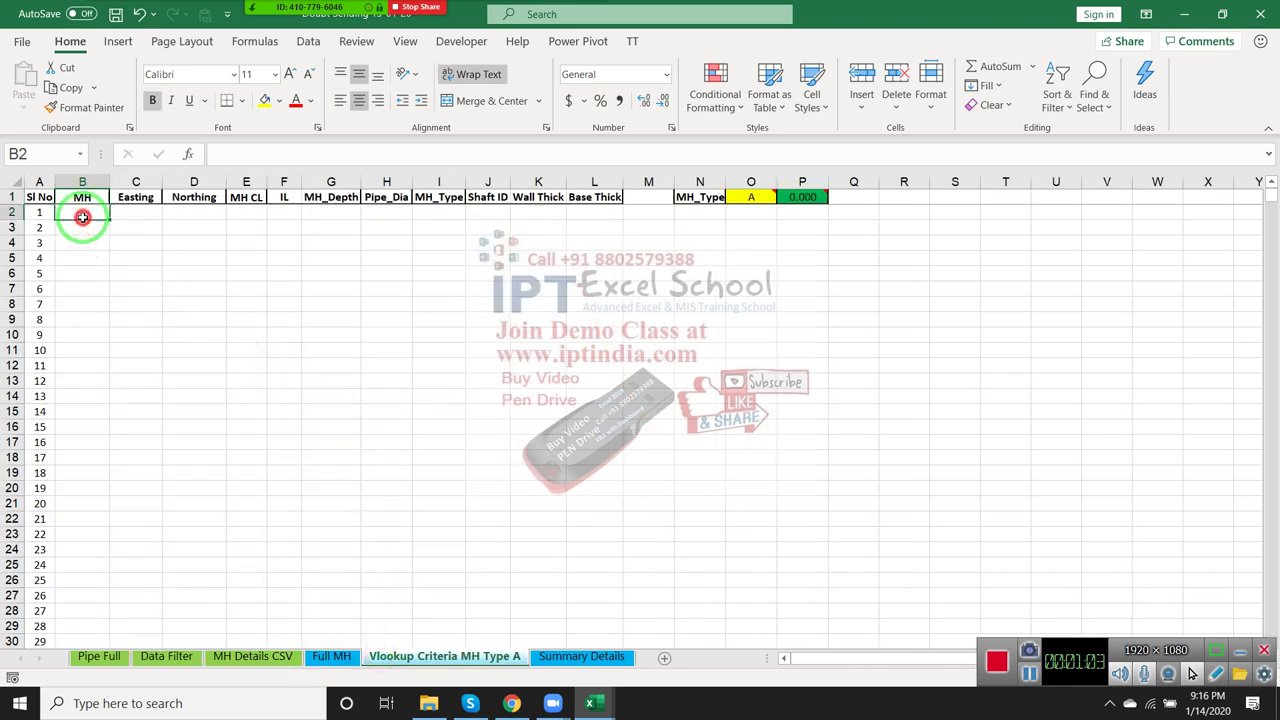
{"action": "left_click", "coordinate": [751, 196]}
{"action": "left_click", "coordinate": [292, 214]}
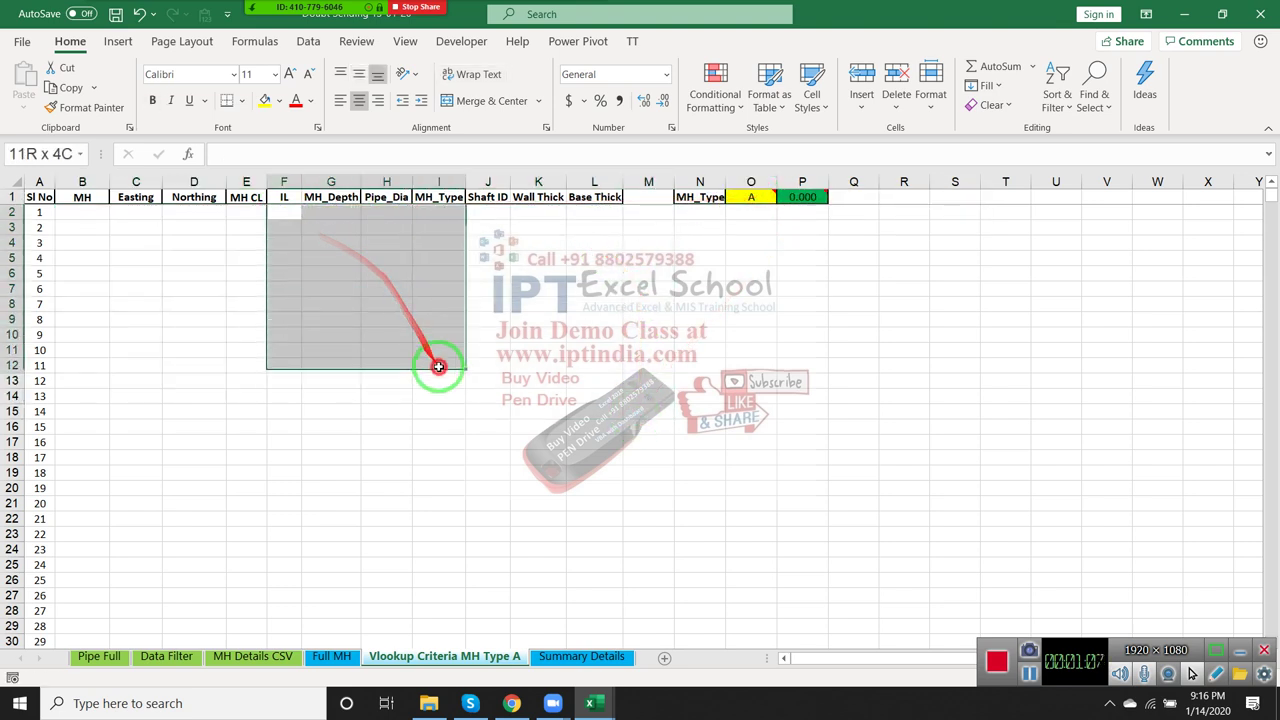
{"action": "left_click_drag", "start_coordinate": [293, 218], "coordinate": [444, 380]}
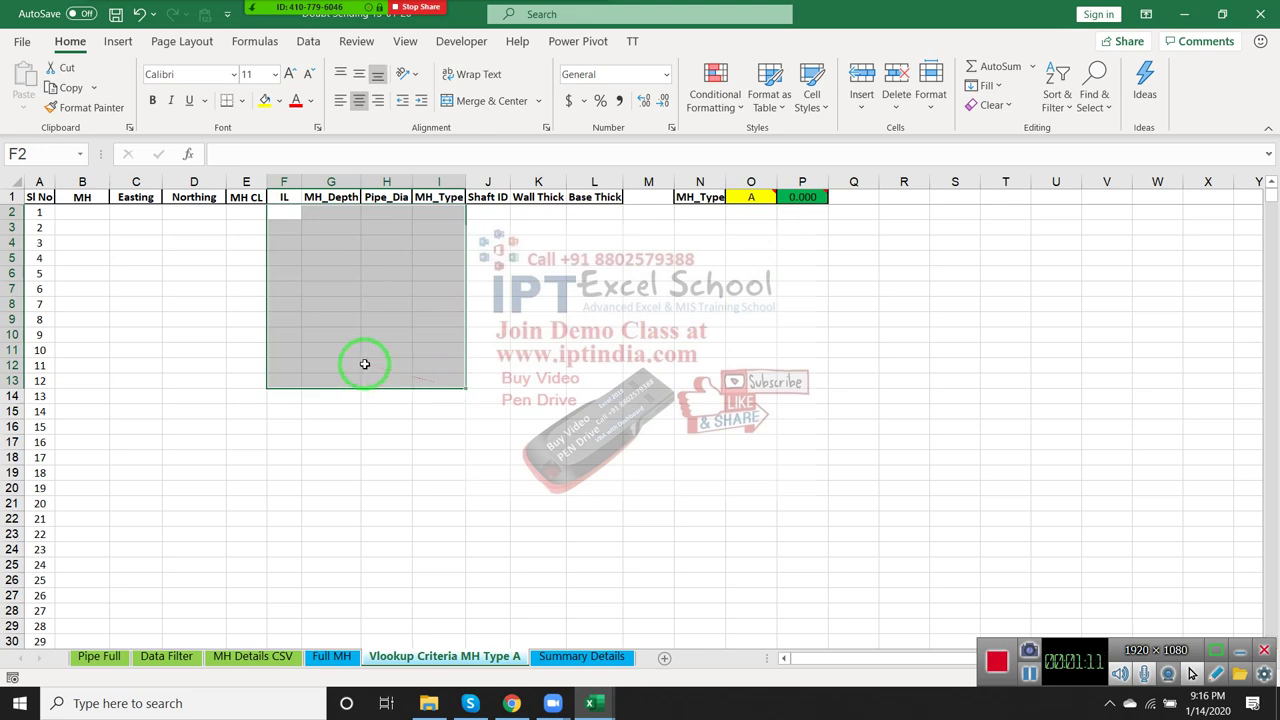
{"action": "left_click", "coordinate": [167, 229]}
- Check the Sl No numbering down column A
{"action": "scroll", "coordinate": [175, 300], "scroll_direction": "down", "scroll_amount": 4}
{"action": "scroll", "coordinate": [177, 340], "scroll_direction": "up", "scroll_amount": 4}
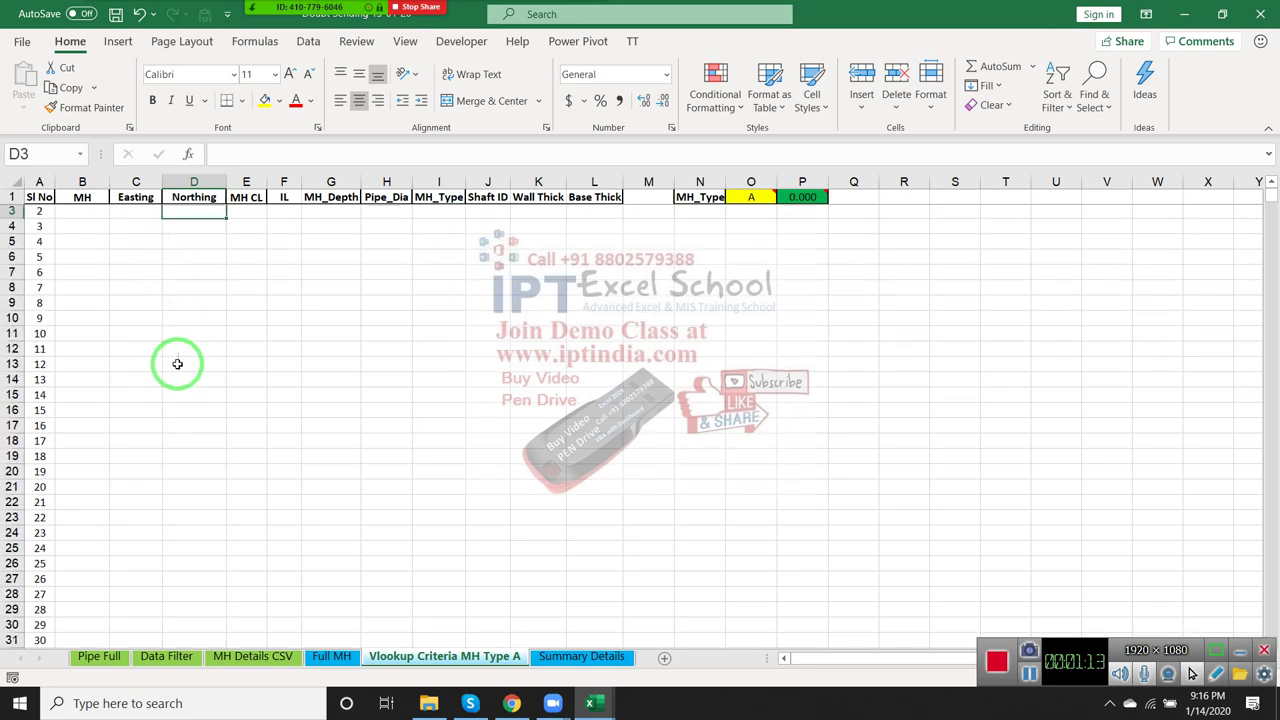
{"action": "left_click", "coordinate": [39, 183]}
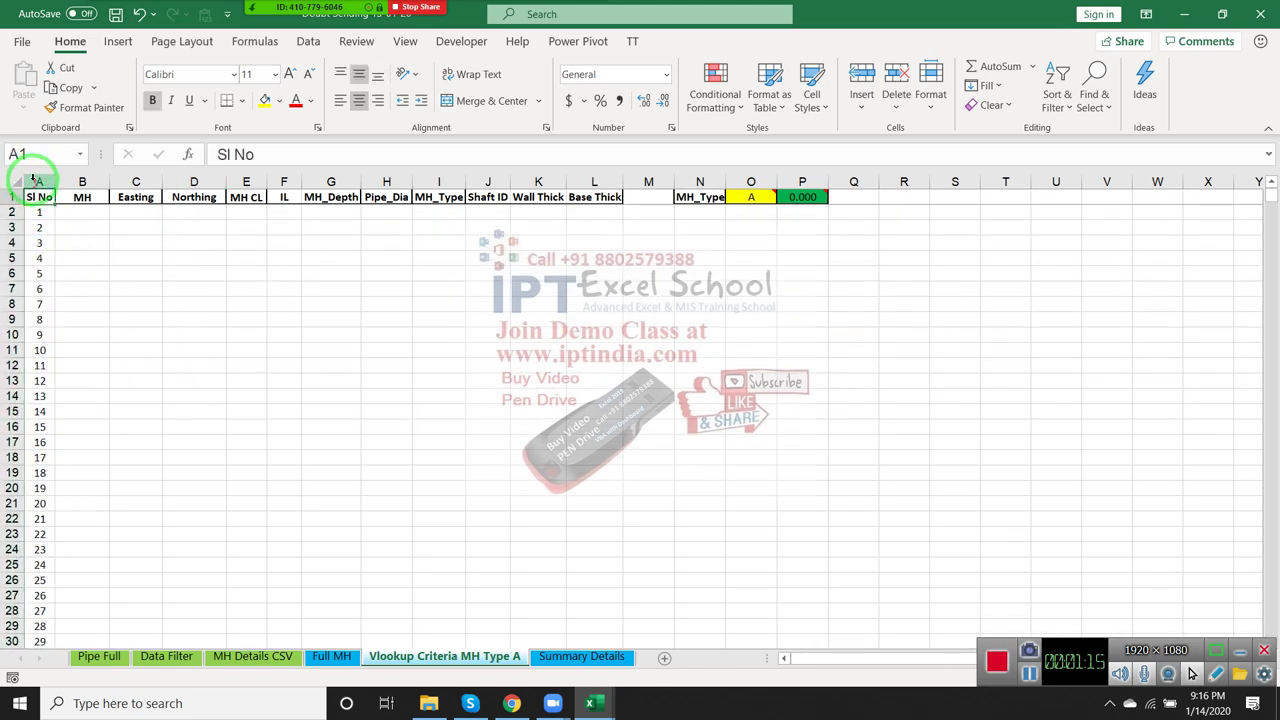
{"action": "key", "text": "Down"}
{"action": "key", "text": "ctrl+Down"}
{"action": "left_click", "coordinate": [42, 196]}
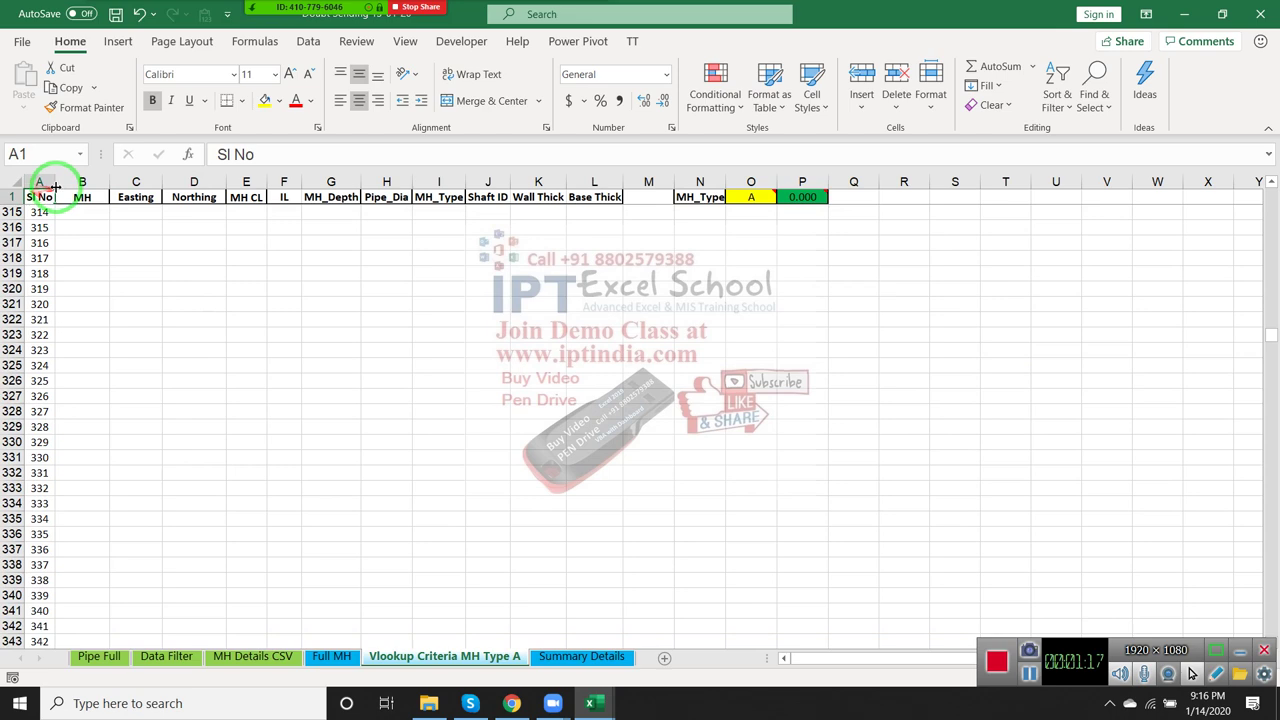
{"action": "key", "text": "Down"}
{"action": "key", "text": "Down"}
{"action": "key", "text": "Up"}
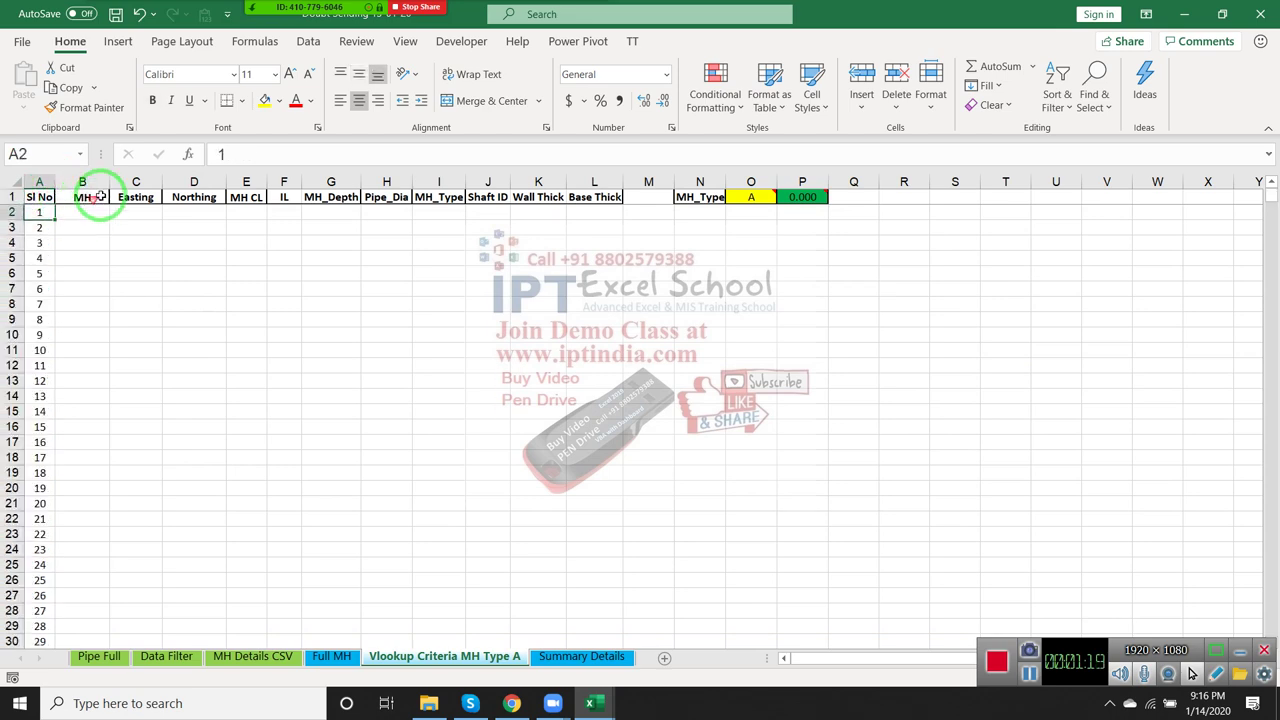
- Select rows 11–18, then the serial numbers from A2 down, and move to the Full MH sheet
{"action": "left_click_drag", "start_coordinate": [12, 472], "coordinate": [14, 349]}
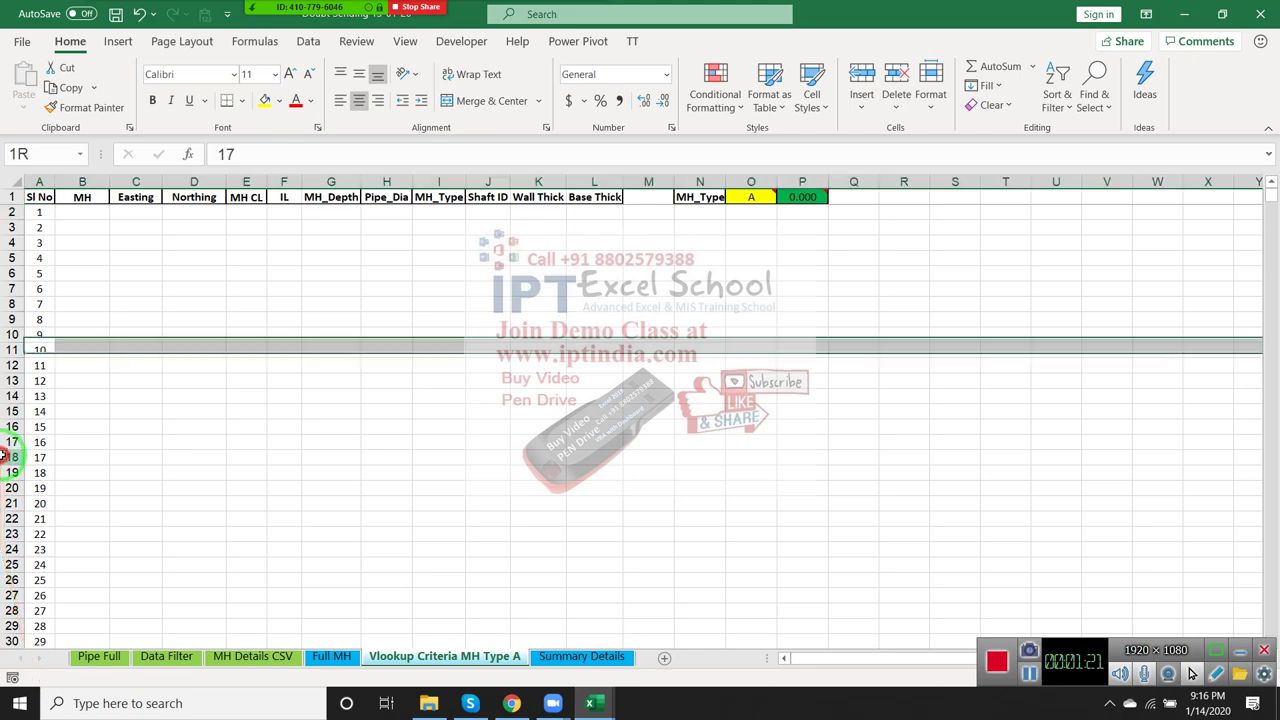
{"action": "left_click", "coordinate": [121, 349]}
{"action": "key", "text": "ctrl+Up"}
{"action": "key", "text": "ctrl+Left"}
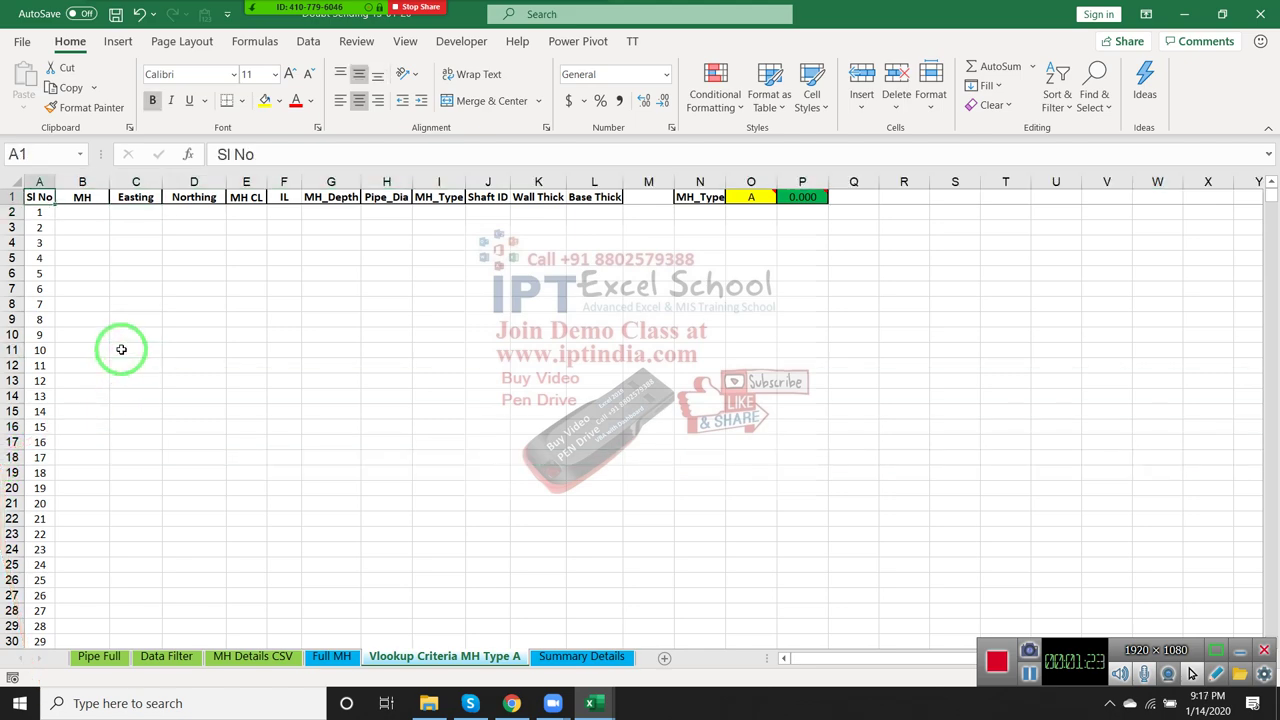
{"action": "key", "text": "Down"}
{"action": "key", "text": "ctrl+shift+Down"}
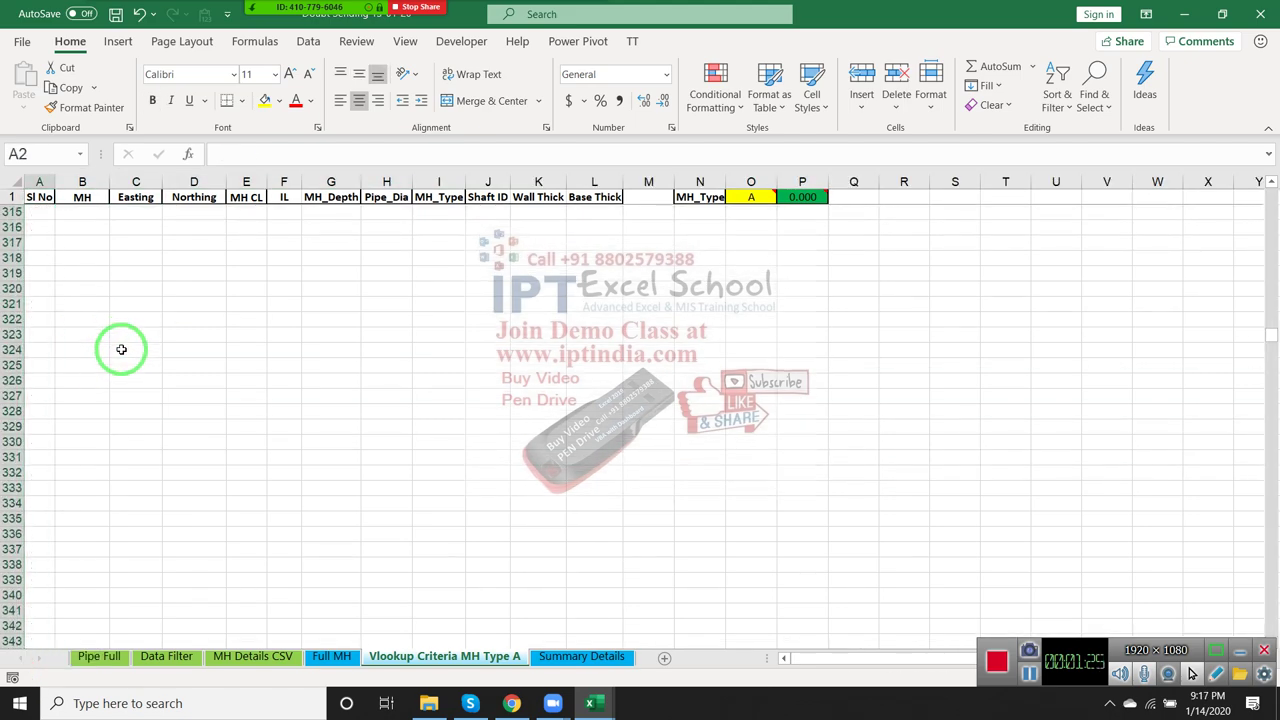
{"action": "key", "text": "ctrl+Page_Up"}
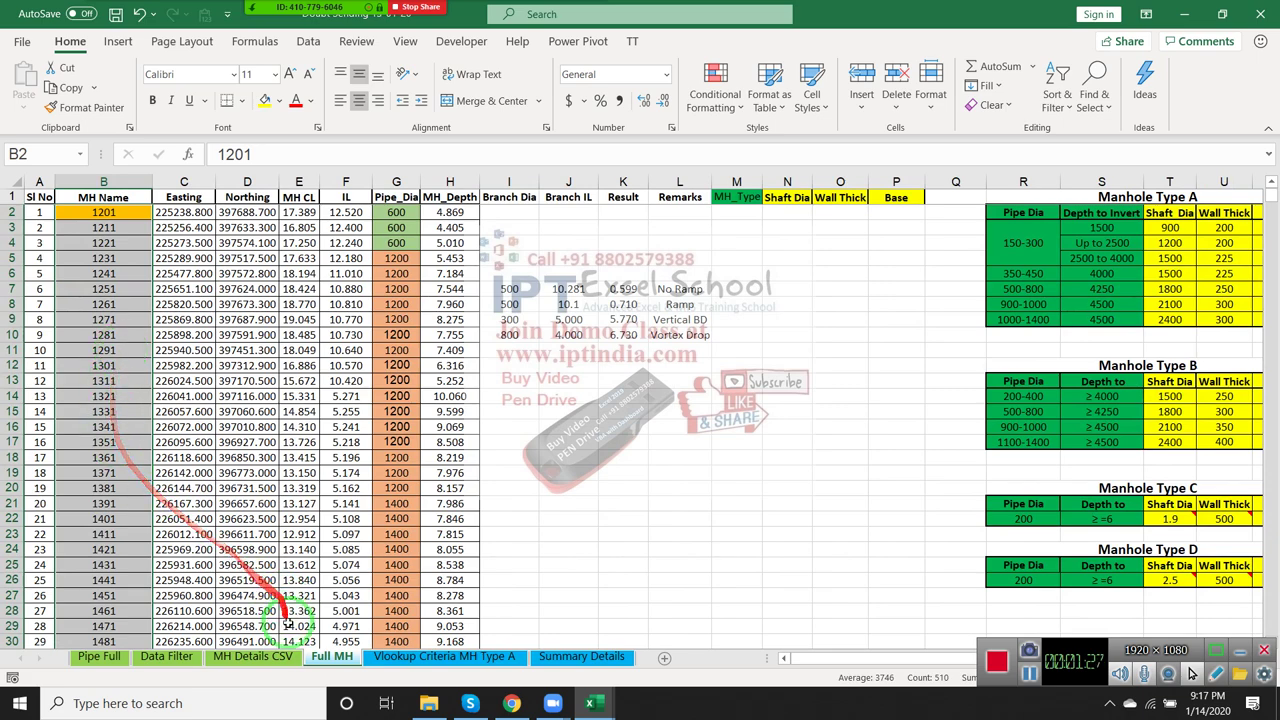
- Glance at MH Details CSV, then return to Data Filter and step down the MH_Type column
{"action": "left_click", "coordinate": [284, 657]}
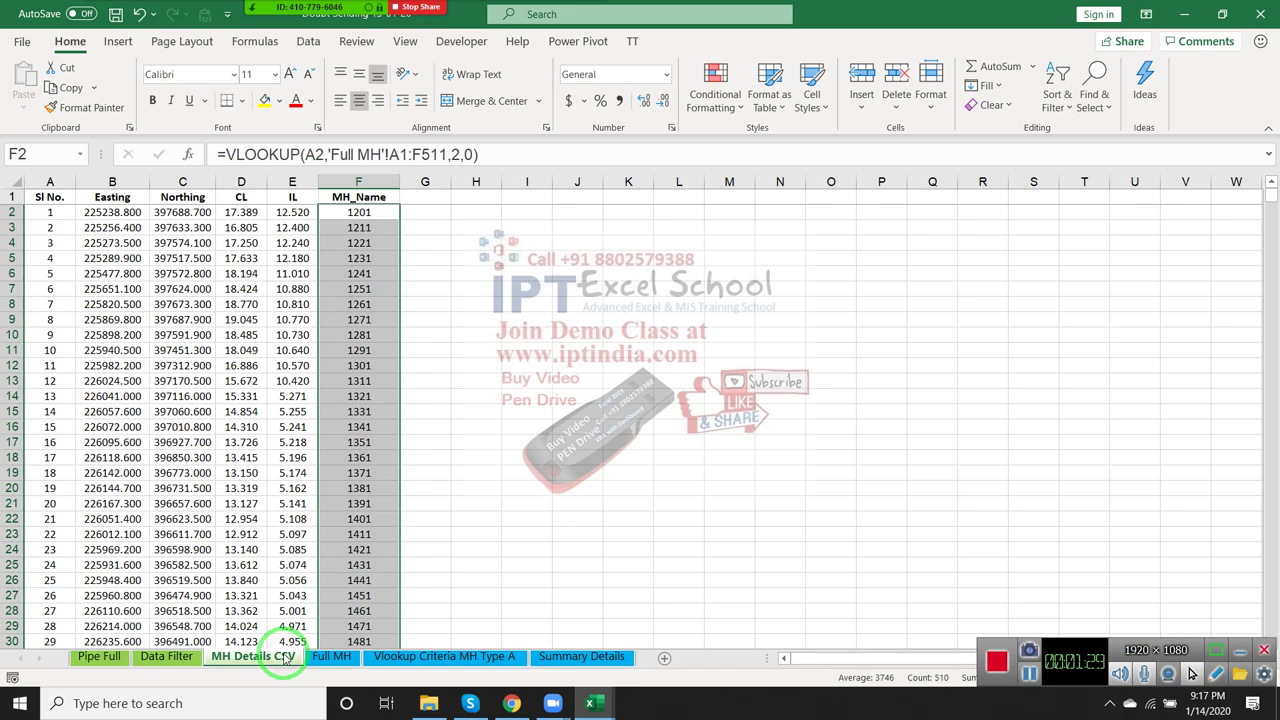
{"action": "left_click", "coordinate": [190, 655]}
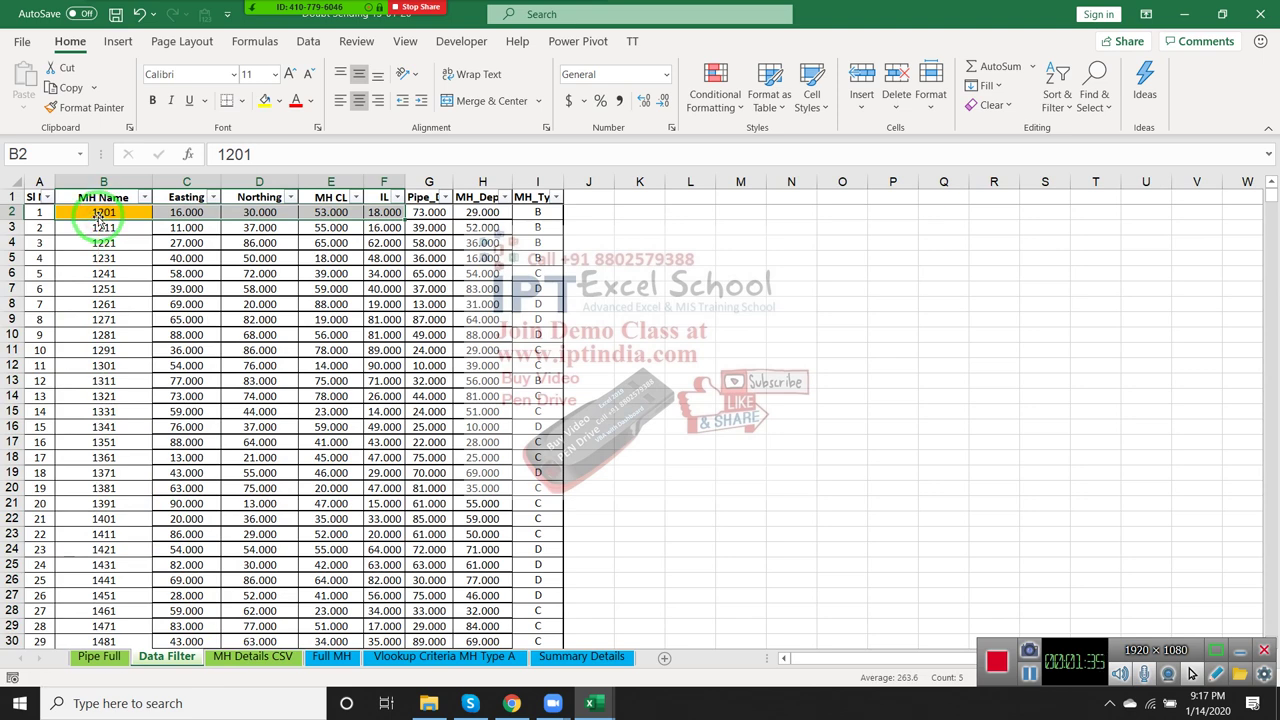
{"action": "key", "text": "Right"}
{"action": "key", "text": "Right"}
{"action": "key", "text": "Right"}
{"action": "key", "text": "Right"}
{"action": "key", "text": "Right"}
{"action": "key", "text": "Right"}
{"action": "key", "text": "Right"}
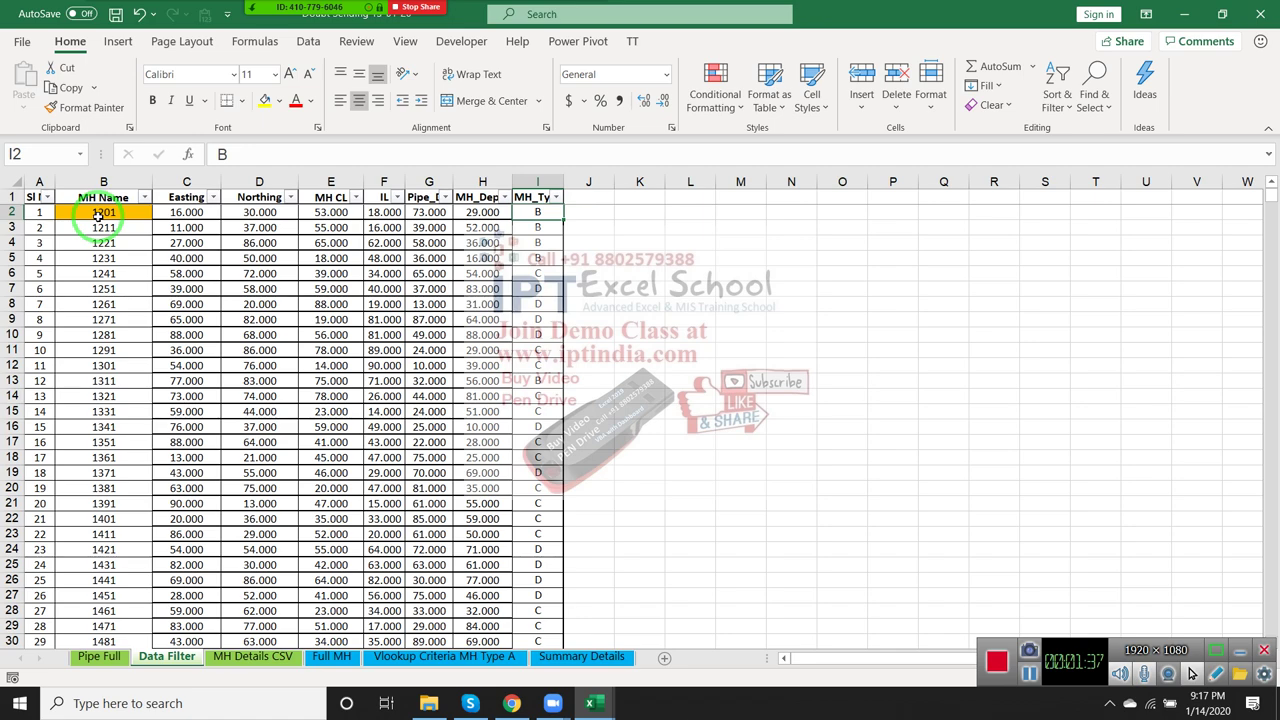
{"action": "key", "text": "shift+Down"}
{"action": "key", "text": "shift+Down"}
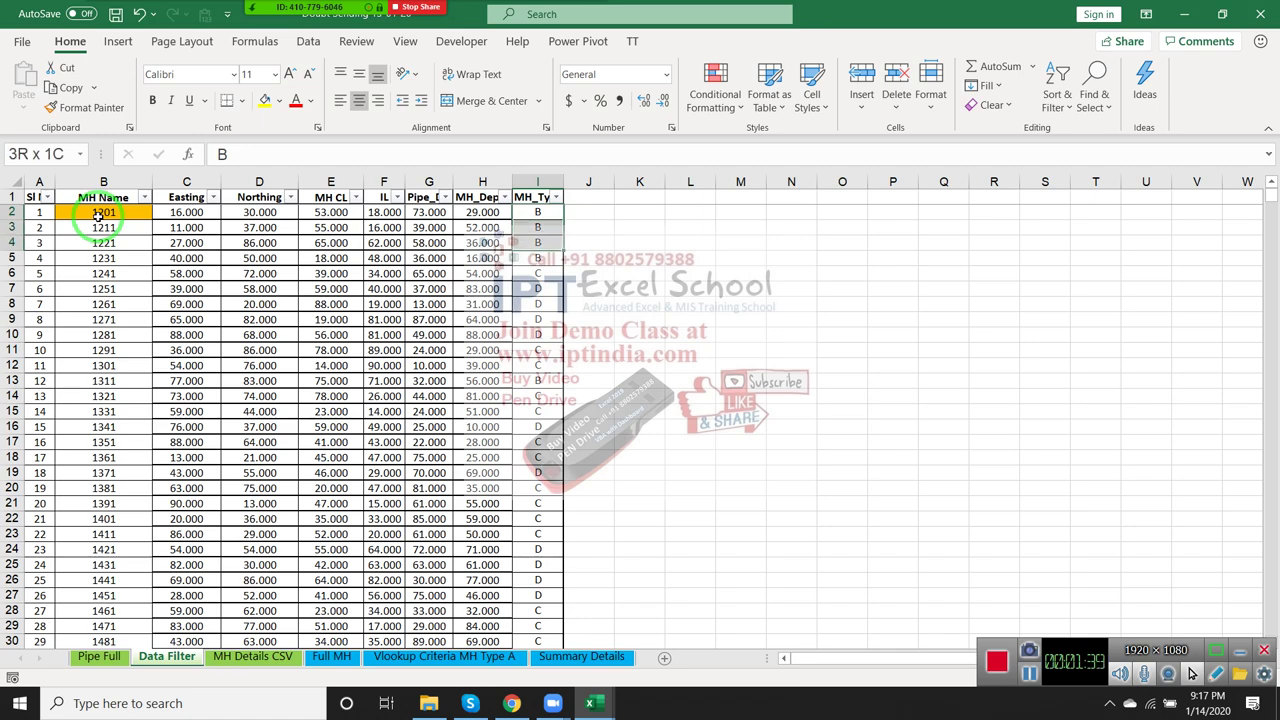
{"action": "key", "text": "shift+Down"}
{"action": "key", "text": "shift+Down"}
{"action": "key", "text": "Down"}
- Check the last MH_Type record, then go to the empty cell J1 for a new header
{"action": "key", "text": "ctrl+Down"}
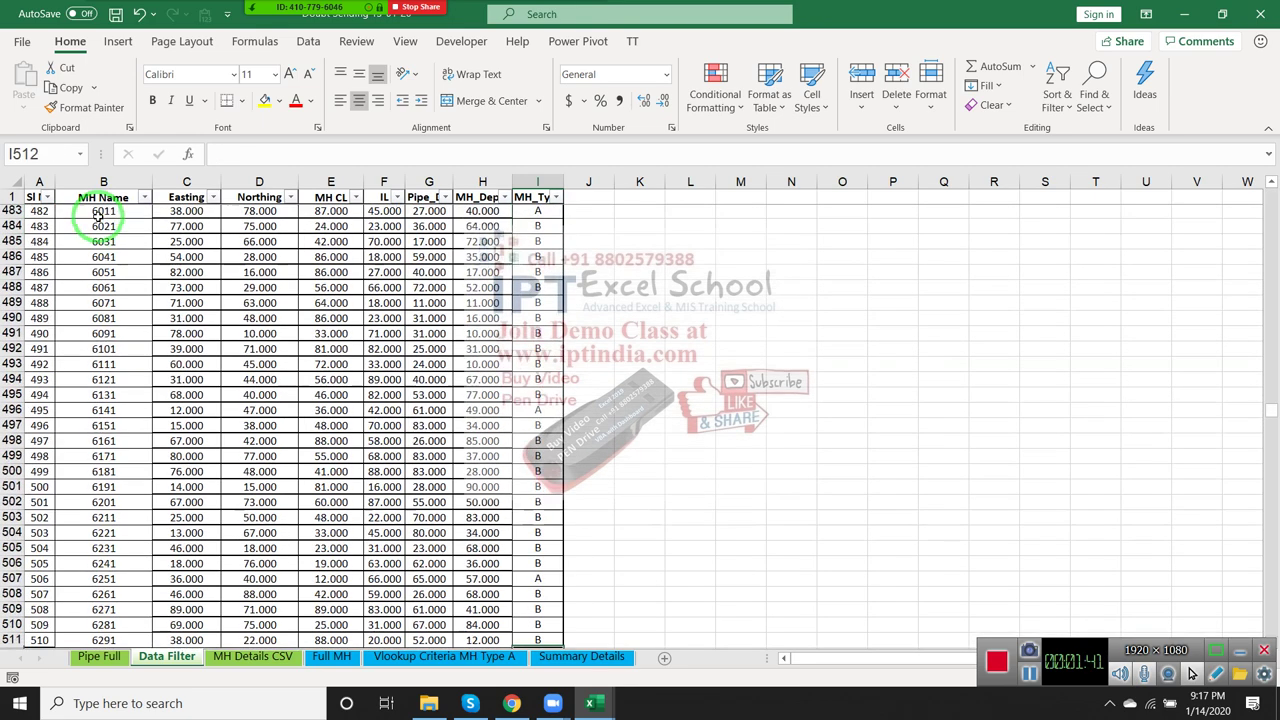
{"action": "key", "text": "Down"}
{"action": "key", "text": "Up"}
{"action": "key", "text": "ctrl+Up"}
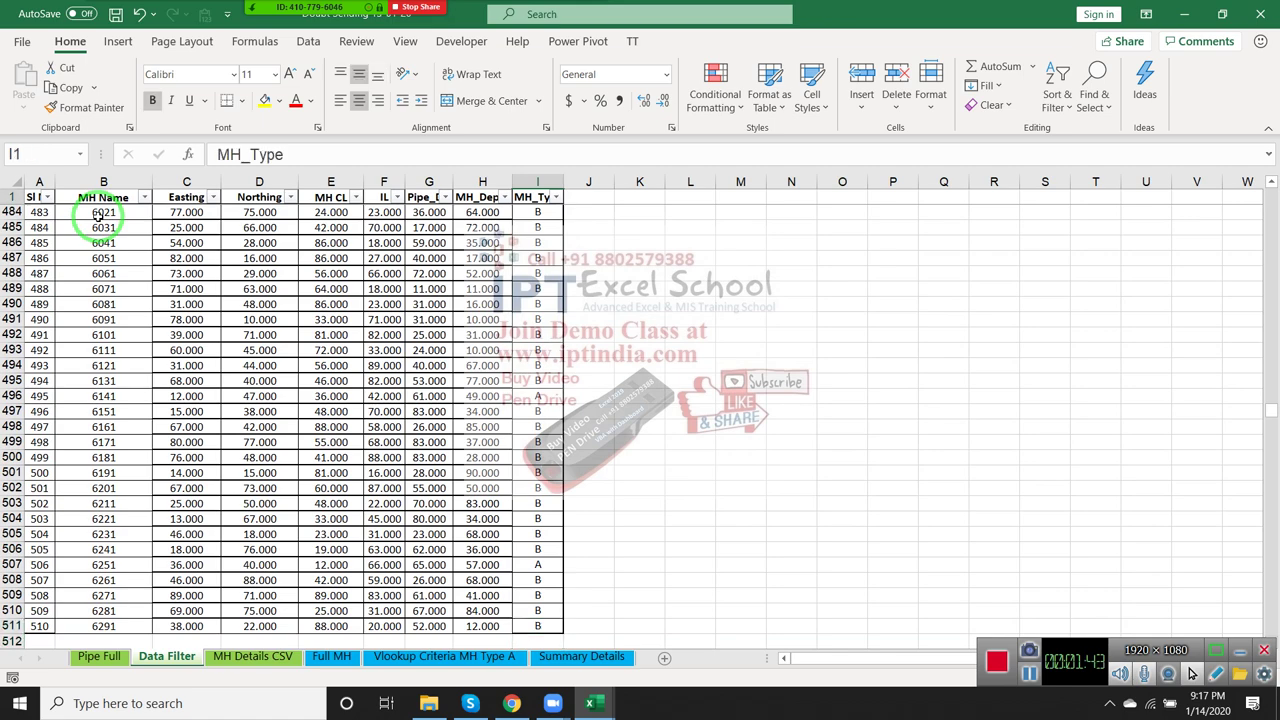
{"action": "key", "text": "Right"}
{"action": "key", "text": "Down"}
{"action": "key", "text": "Up"}
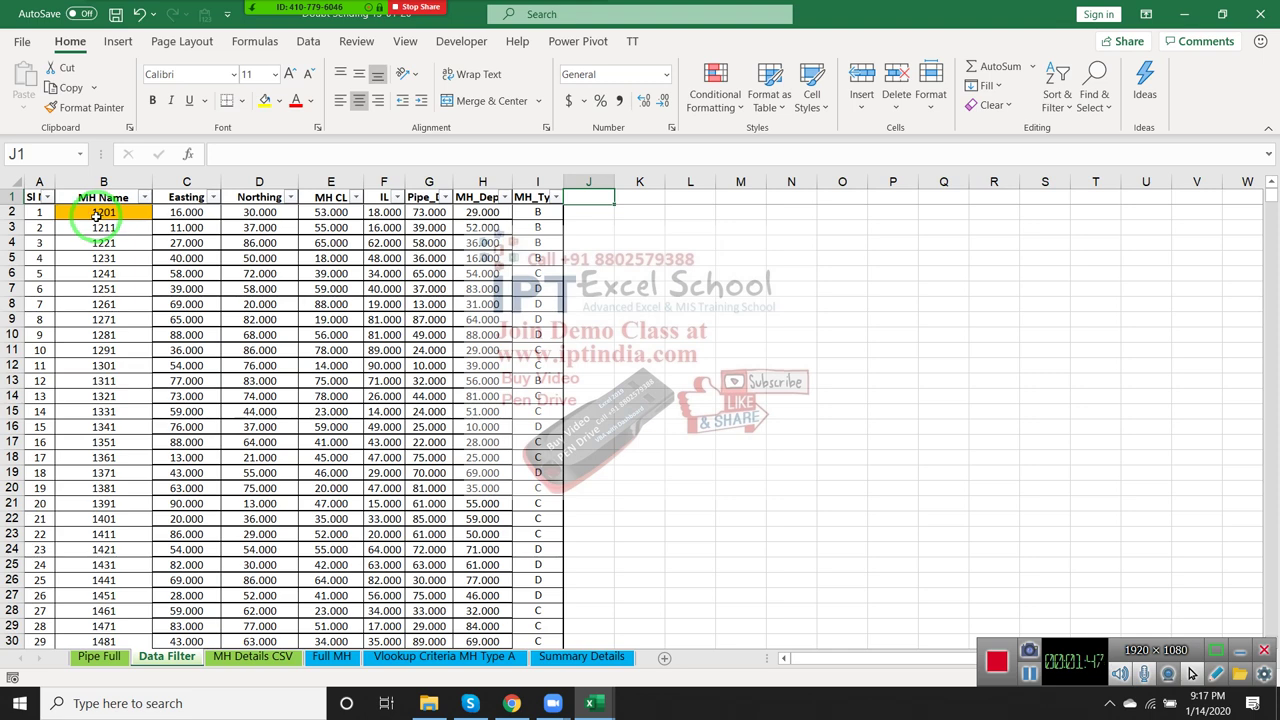
- Enter the header Sr_MH_Type in J1 of the Data Filter sheet
{"action": "type", "text": "Sr"}
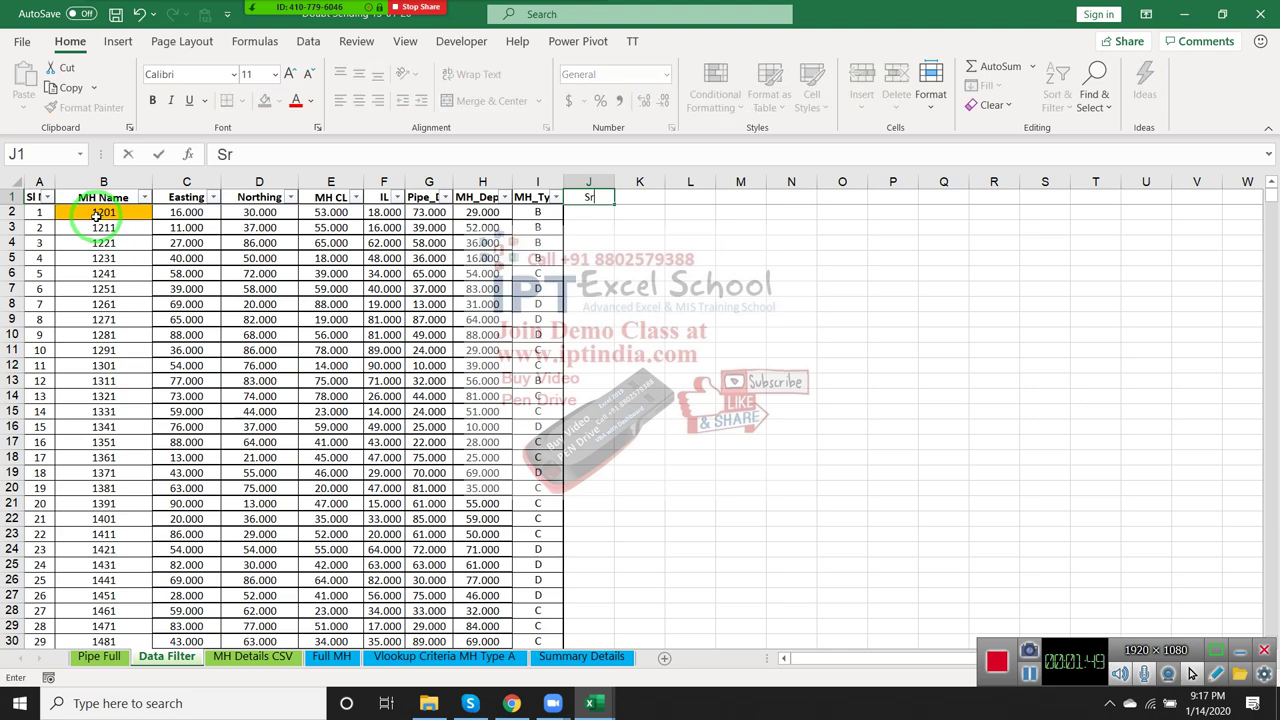
{"action": "type", "text": "_"}
{"action": "type", "text": "MH"}
{"action": "type", "text": "_"}
{"action": "type", "text": "T"}
{"action": "type", "text": "ype"}
{"action": "key", "text": "Return"}
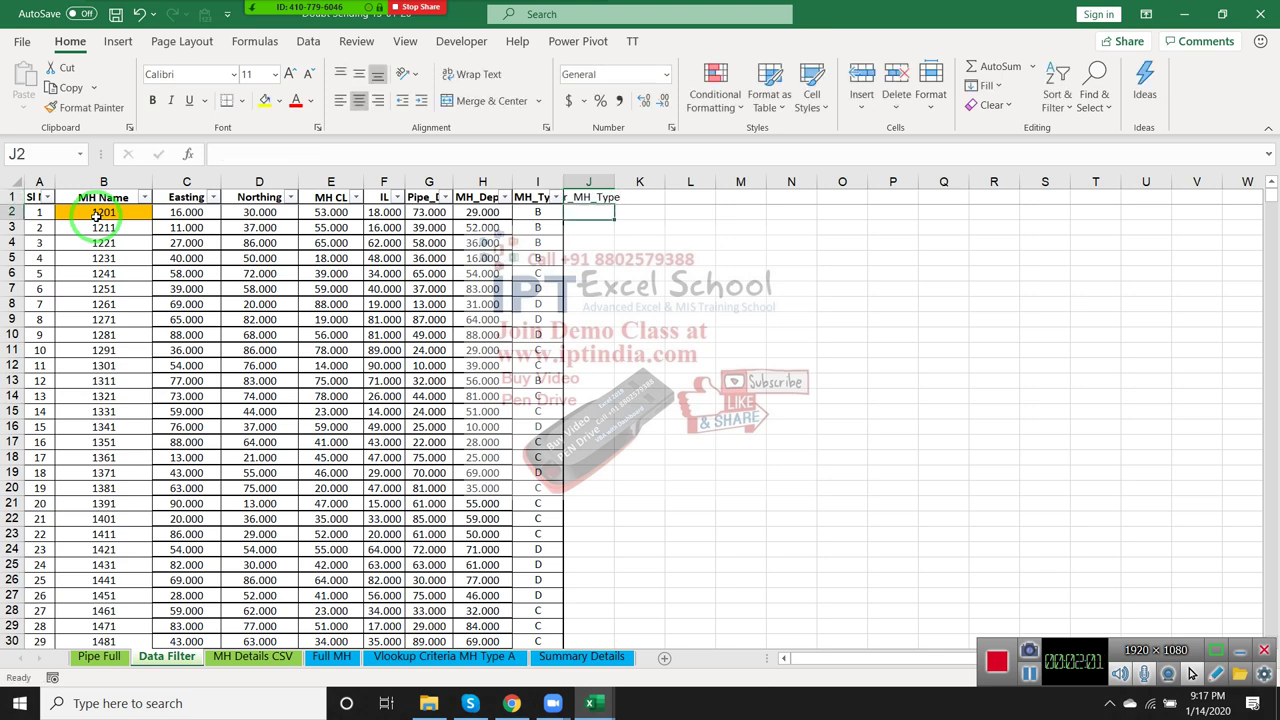
{"action": "key", "text": "Left"}
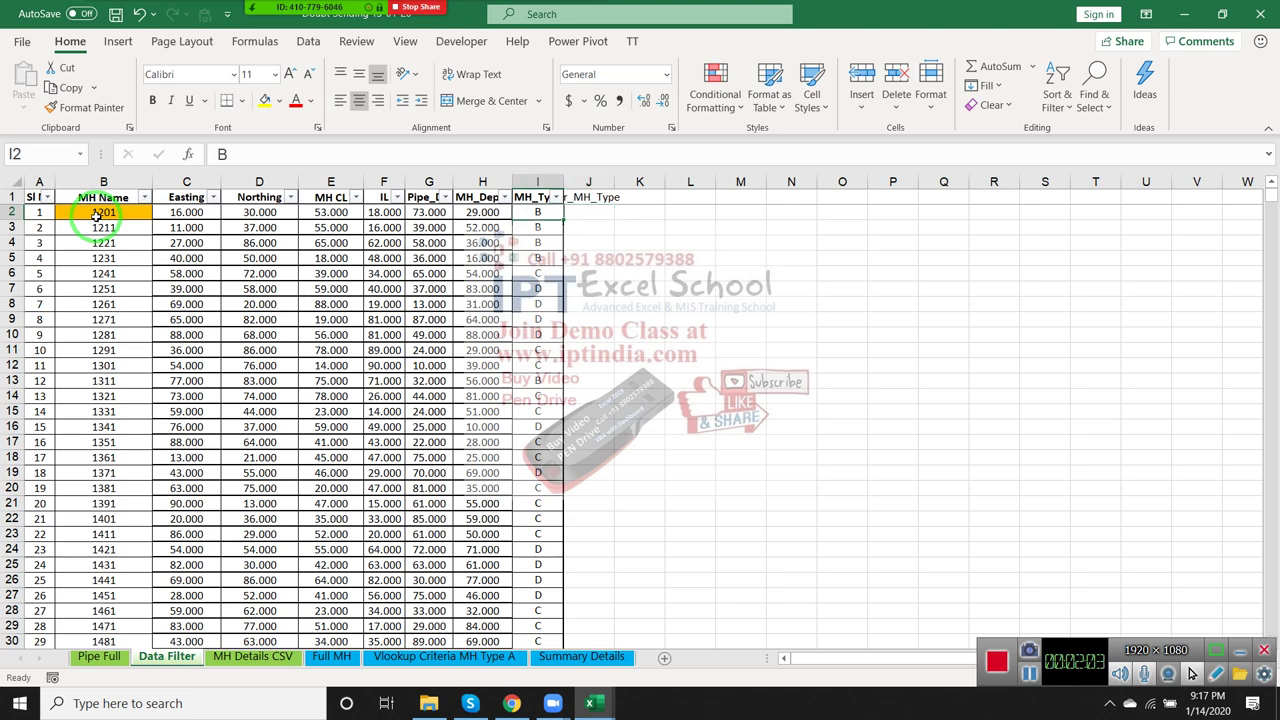
{"action": "key", "text": "Right"}
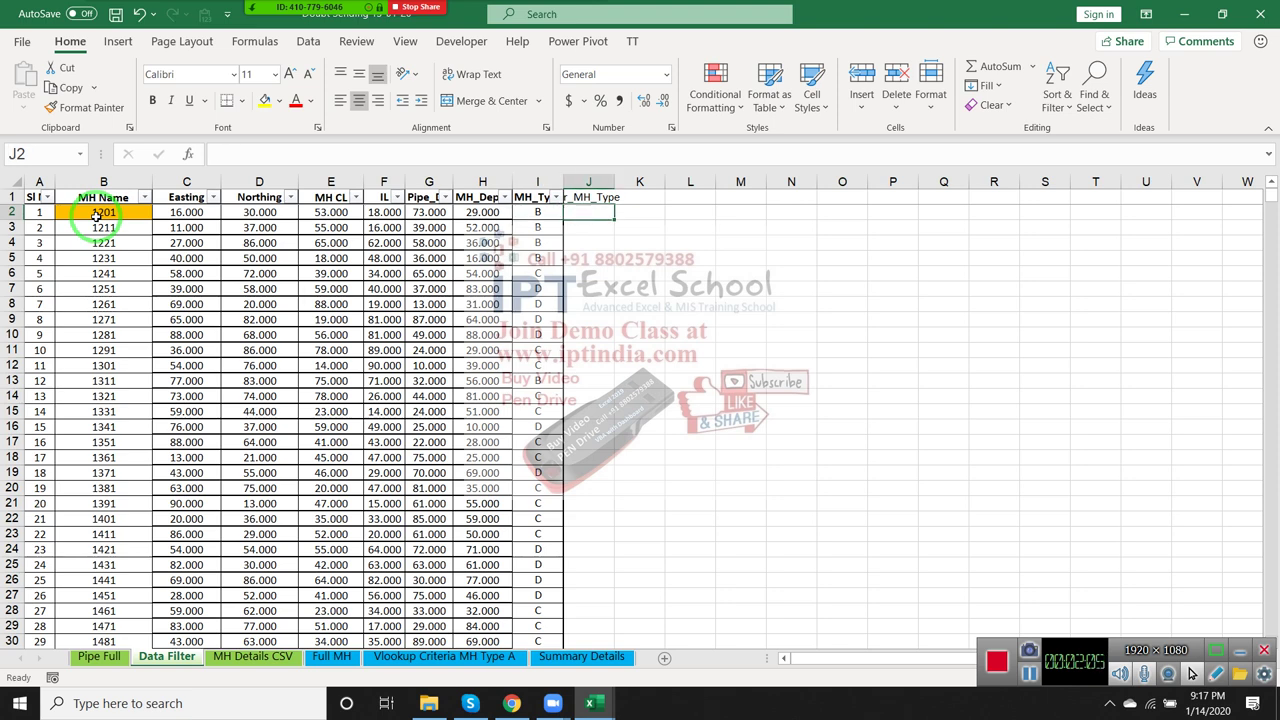
- Start a COUNTIF formula in J2 counting occurrences of the MH type in I2
{"action": "type", "text": "=cou"}
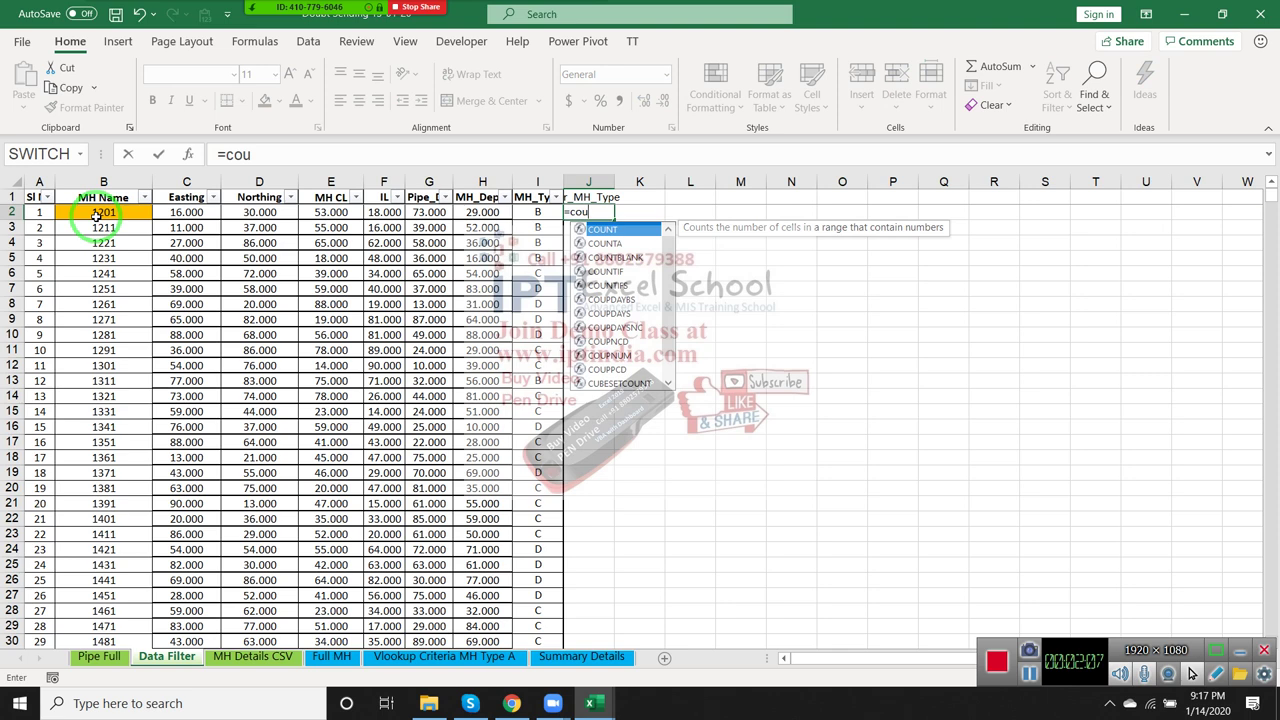
{"action": "key", "text": "Down"}
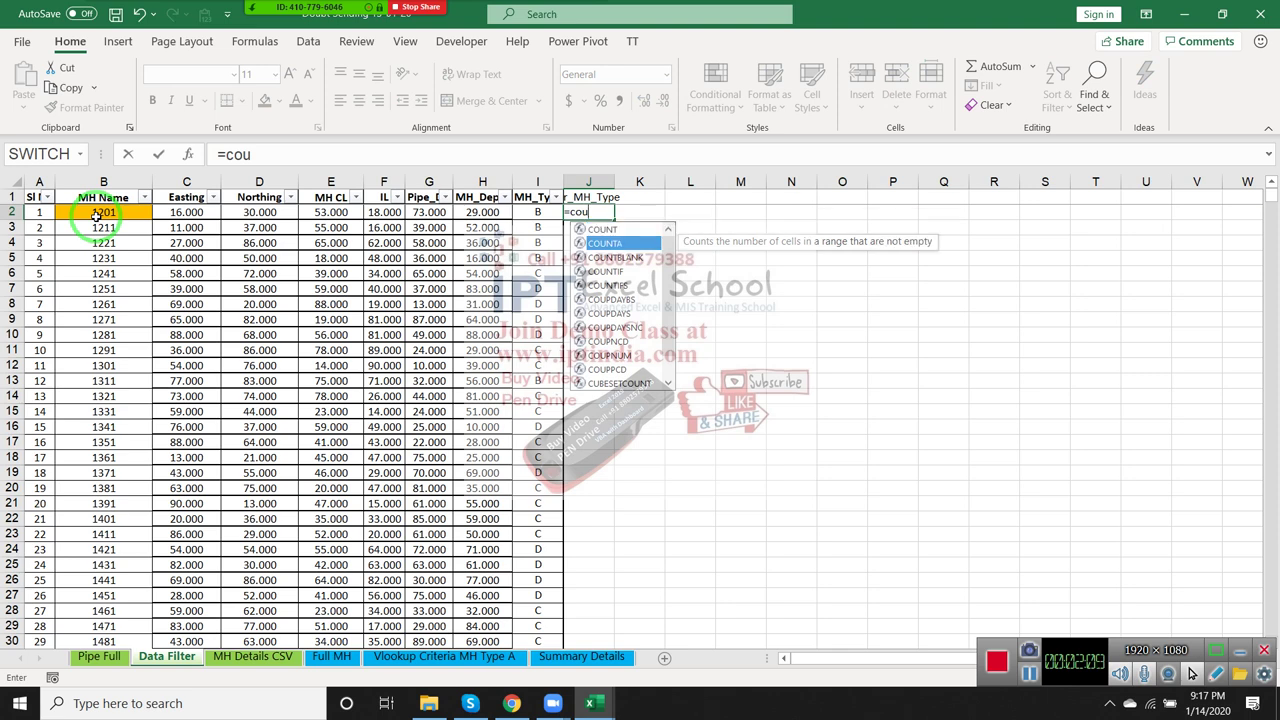
{"action": "key", "text": "Down"}
{"action": "key", "text": "Down"}
{"action": "key", "text": "Tab"}
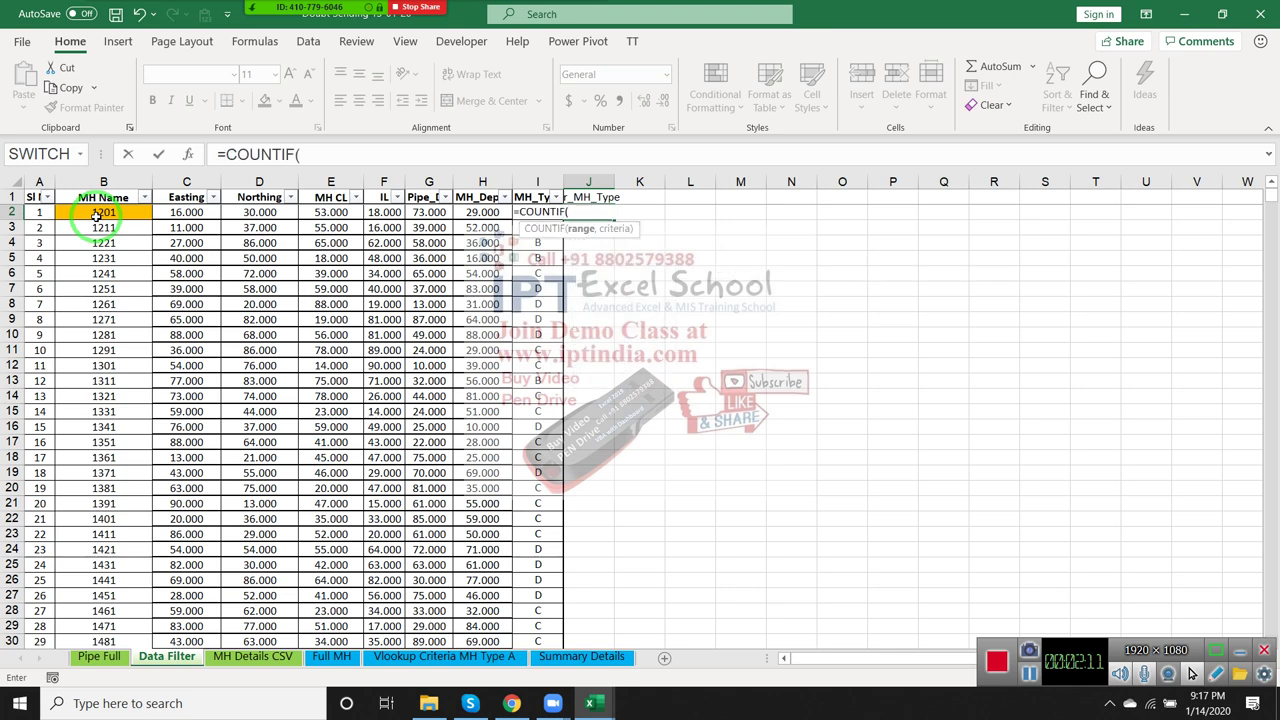
{"action": "key", "text": "Left"}
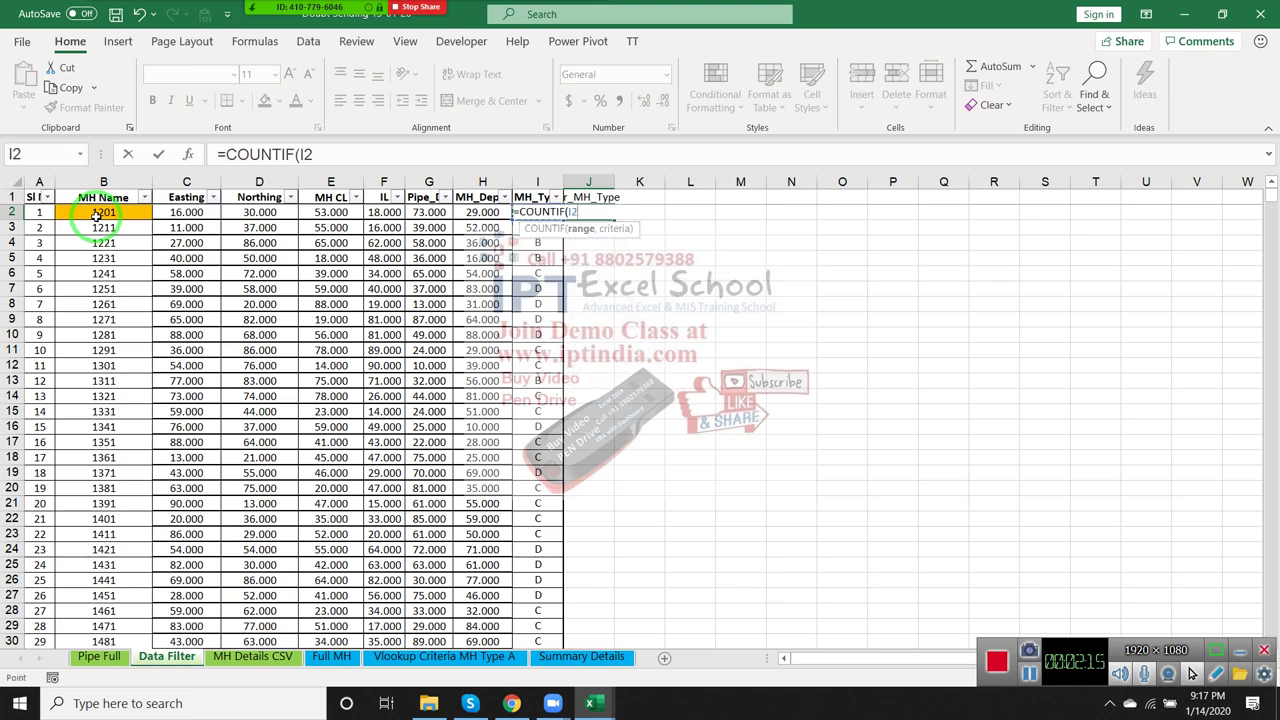
{"action": "type", "text": ":I2,"}
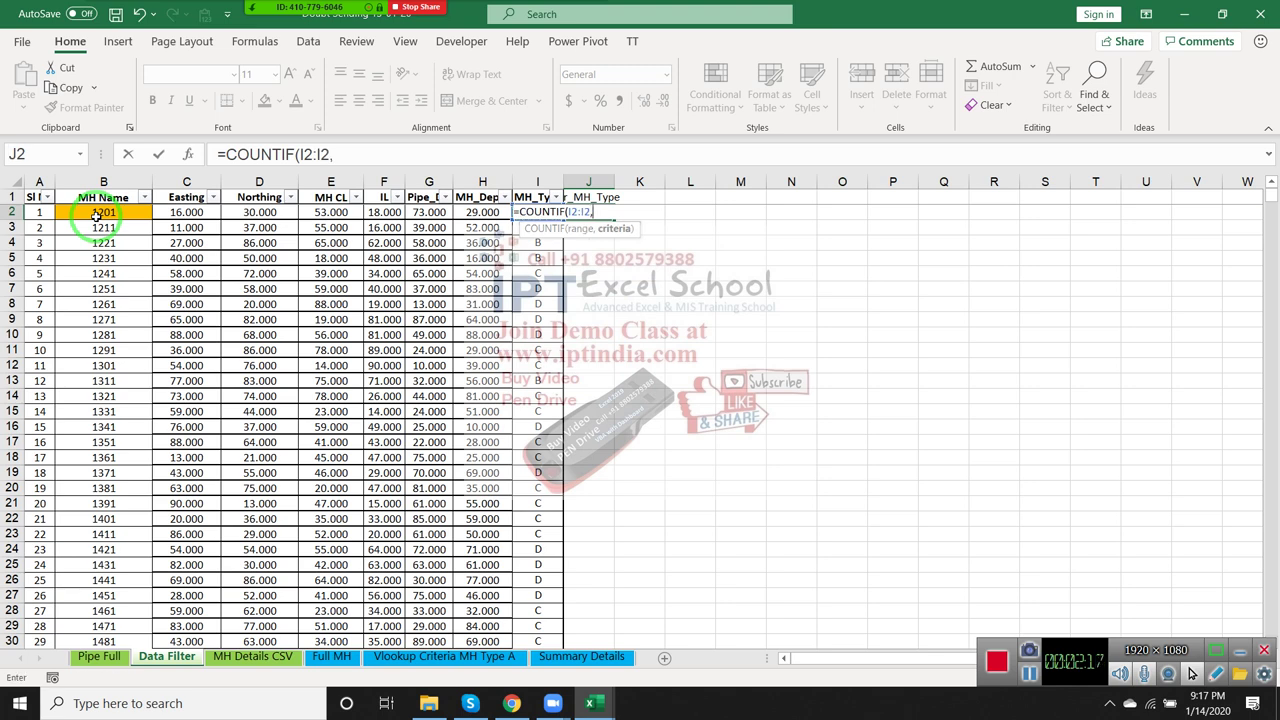
{"action": "key", "text": "Right"}
{"action": "key", "text": "Right"}
{"action": "key", "text": "Return"}
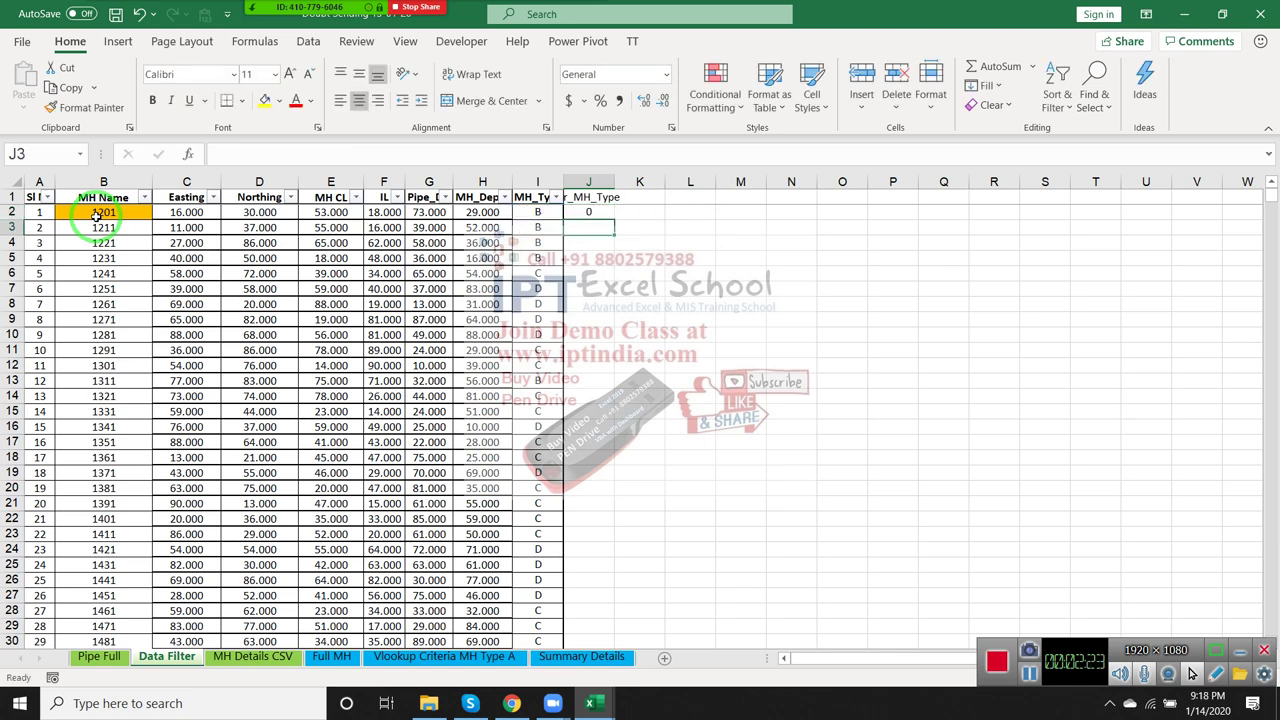
- Correct the J2 criteria reference from L2 to I2 so the formula returns 1
{"action": "key", "text": "Up"}
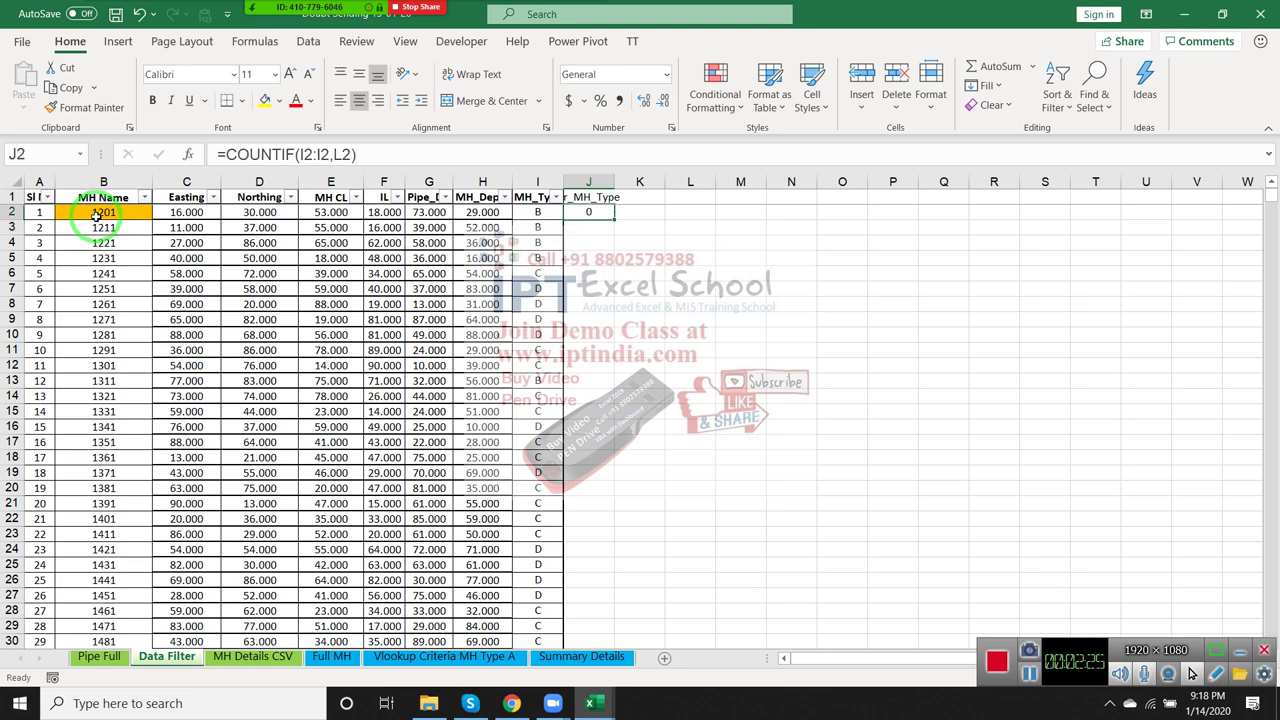
{"action": "left_click", "coordinate": [341, 152]}
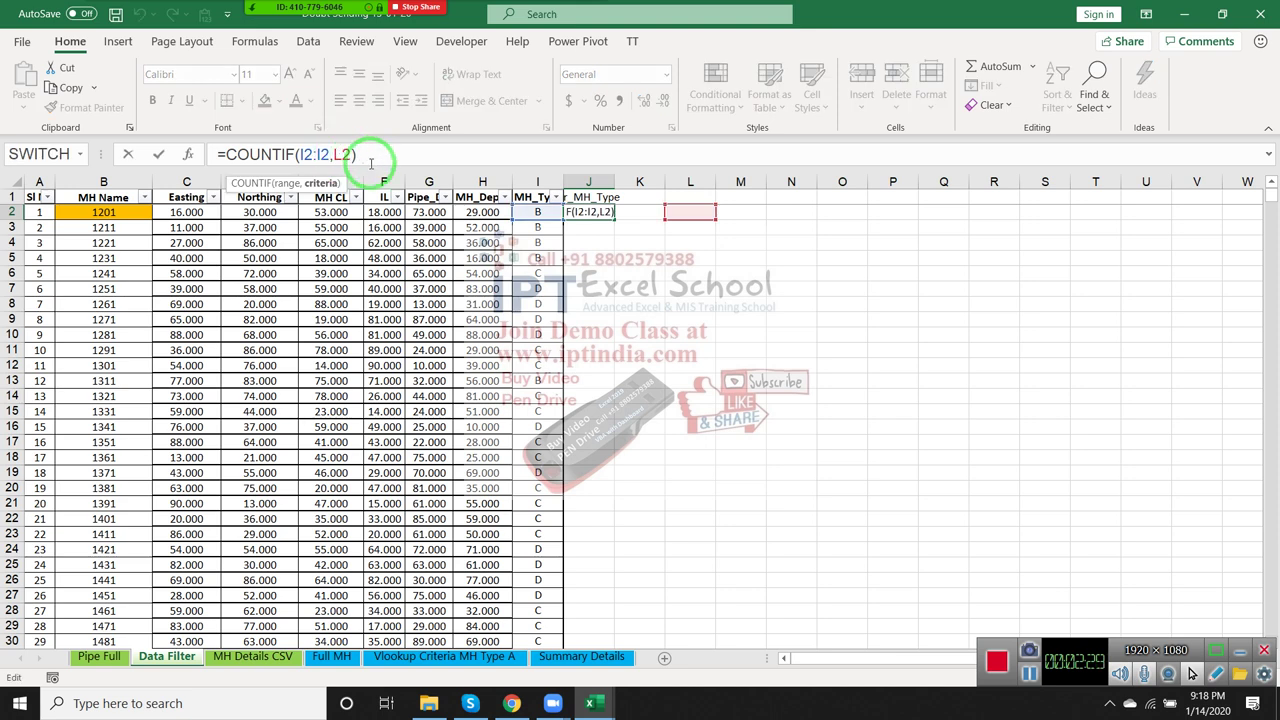
{"action": "key", "text": "BackSpace"}
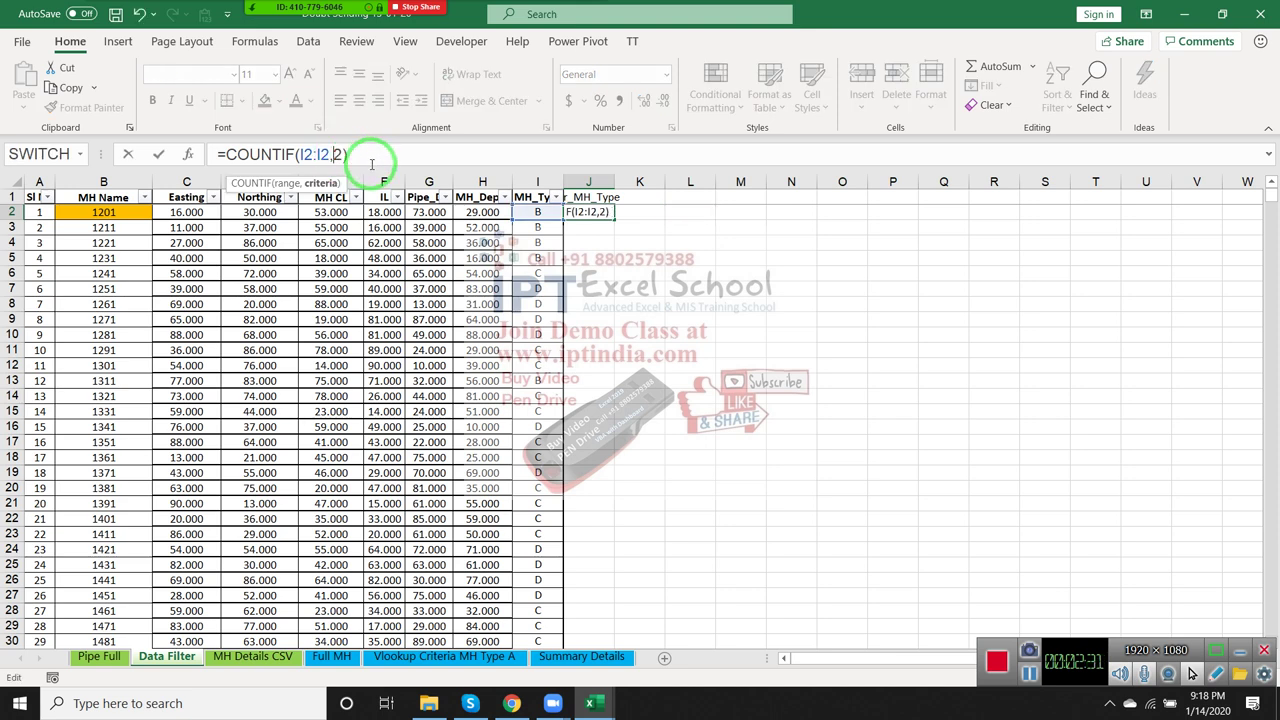
{"action": "type", "text": "I"}
{"action": "key", "text": "Return"}
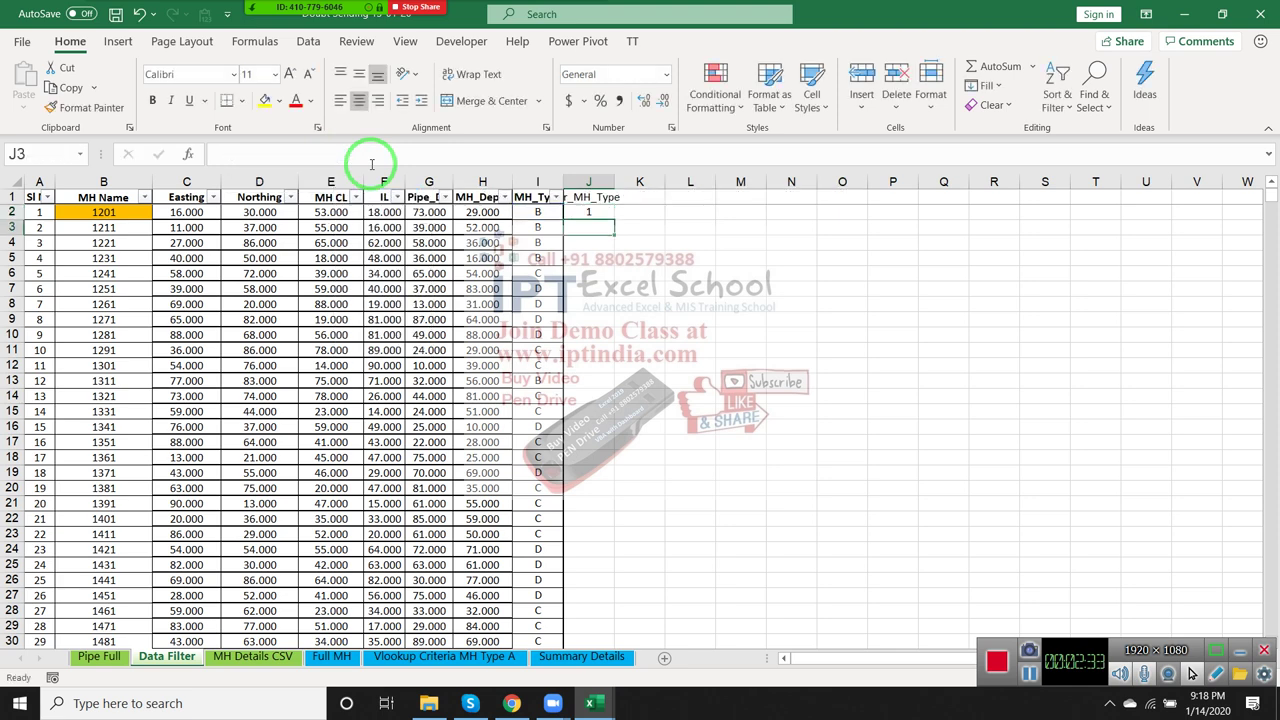
{"action": "key", "text": "Up"}
{"action": "key", "text": "F2"}
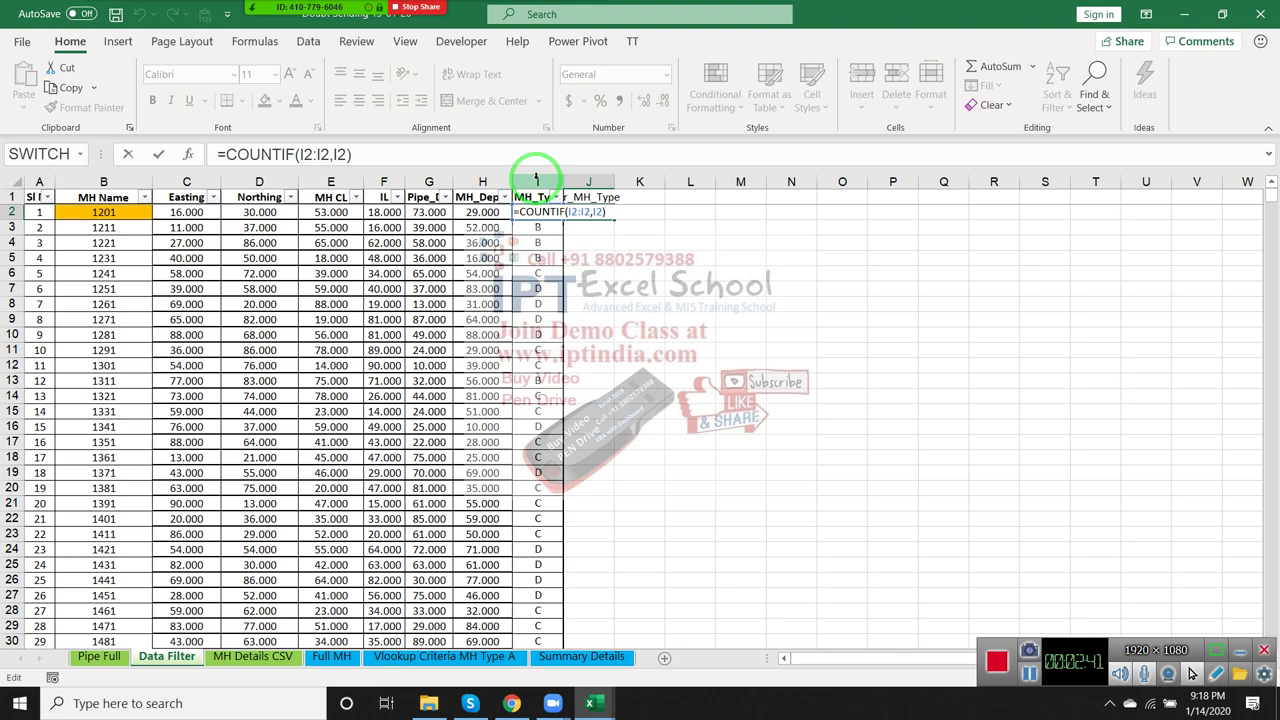
{"action": "key", "text": "ctrl+Return"}
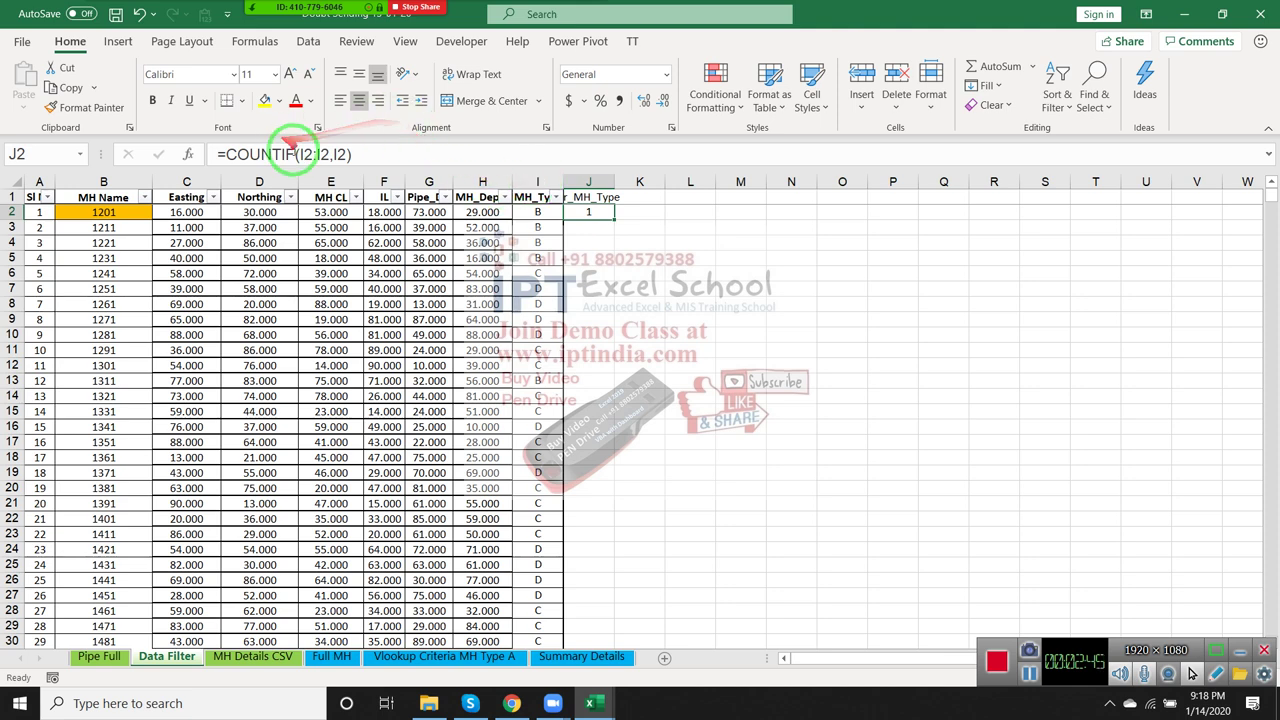
- Anchor the range as $I$2:I2 and fill =COUNTIF($I$2:I2,I2) down column J
{"action": "left_click", "coordinate": [303, 154]}
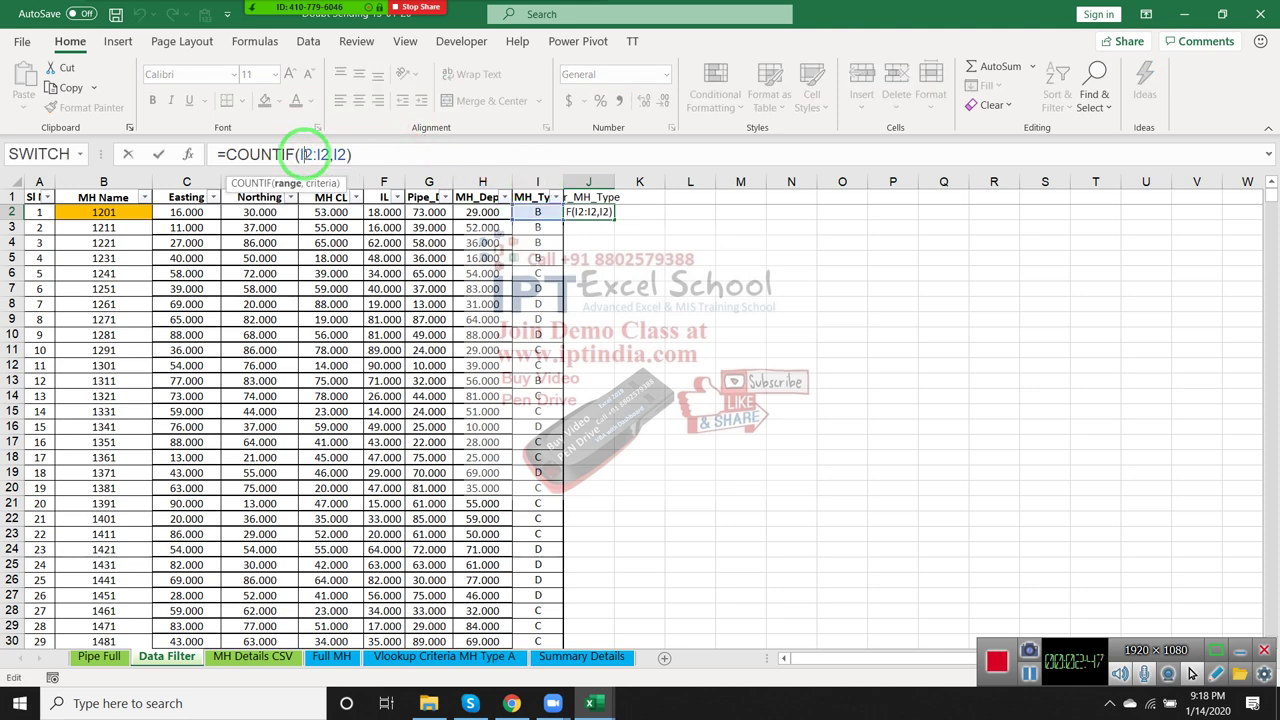
{"action": "key", "text": "F4"}
{"action": "key", "text": "ctrl+Return"}
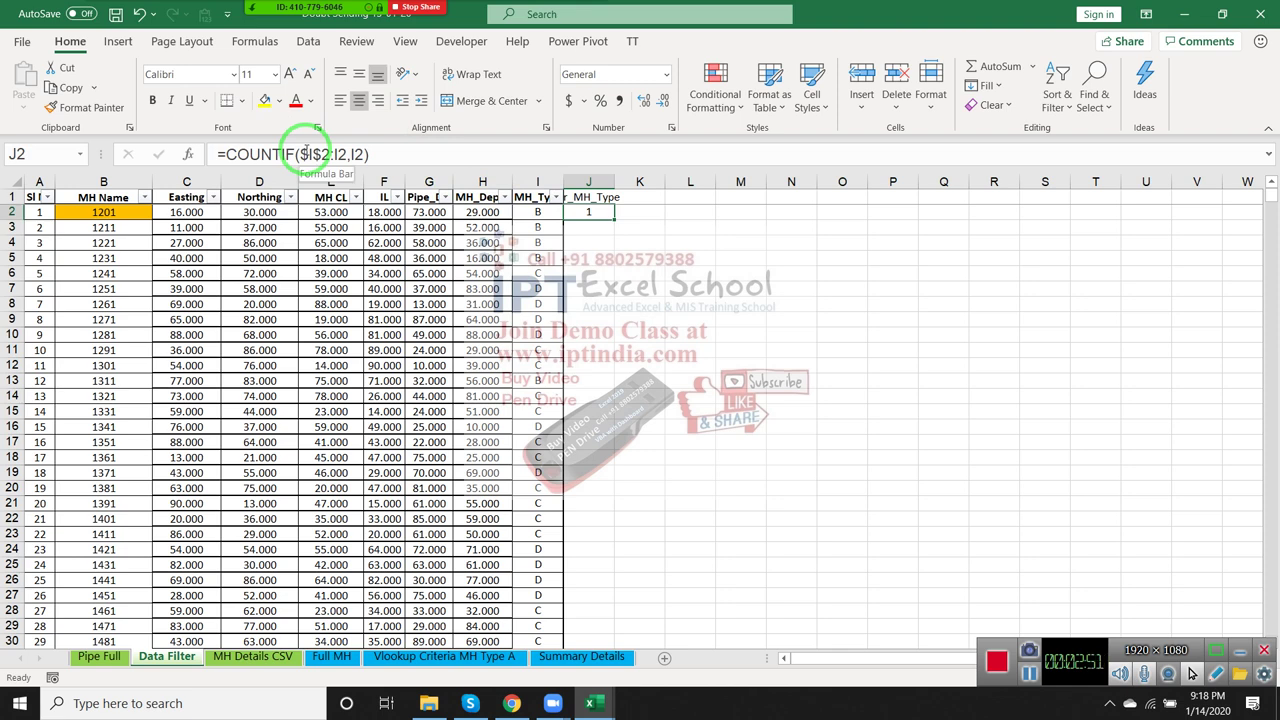
{"action": "double_click", "coordinate": [616, 218]}
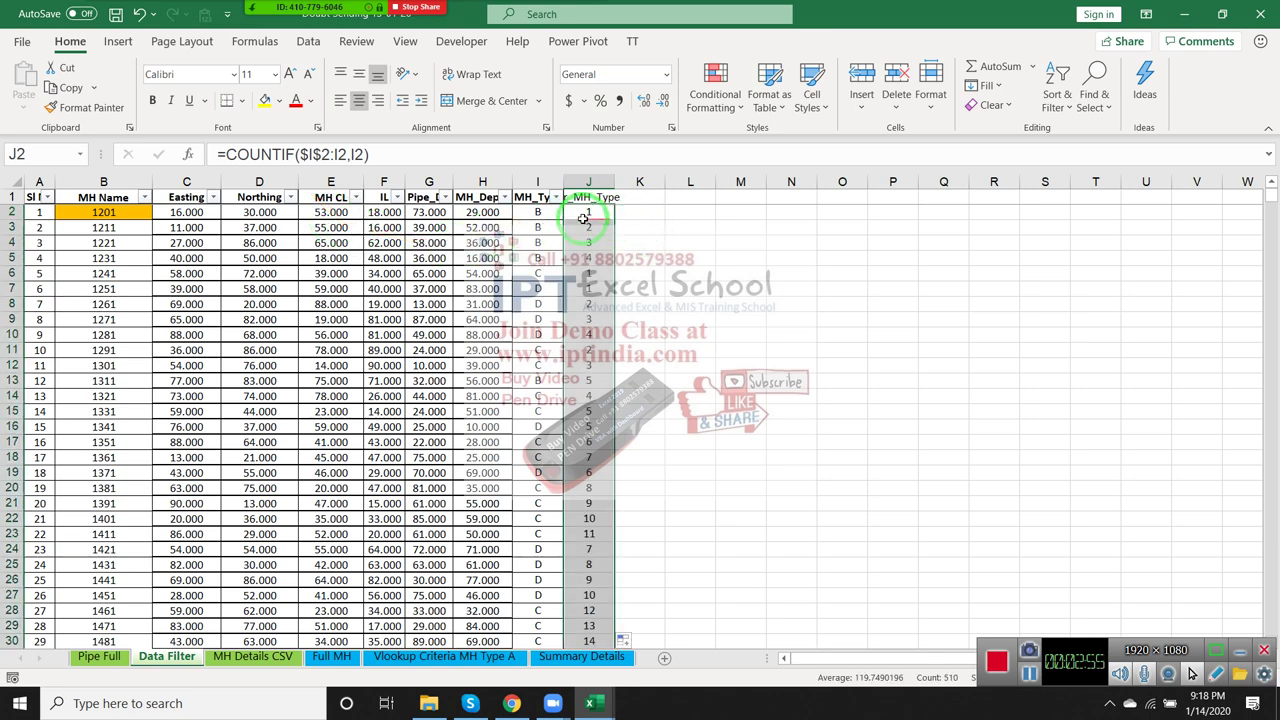
{"action": "left_click", "coordinate": [583, 216]}
- Compare the MH types in column I against their running counts, then return to J2
{"action": "key", "text": "Left"}
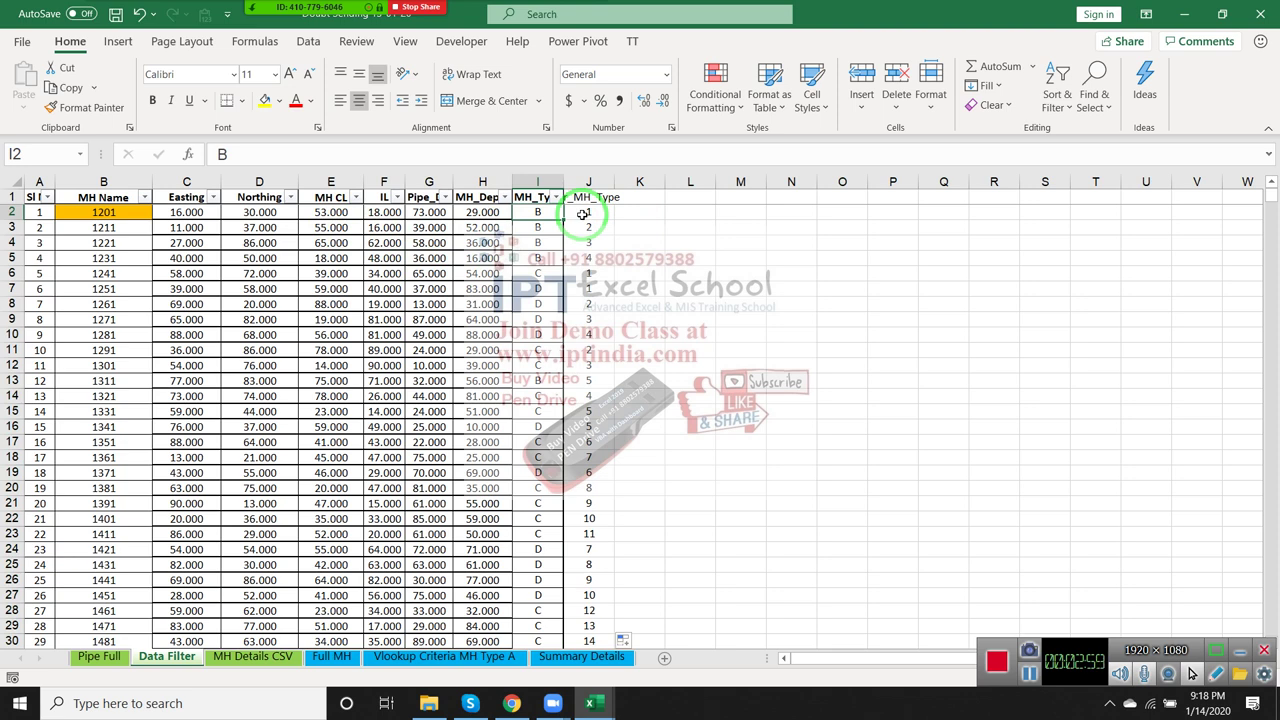
{"action": "key", "text": "Down"}
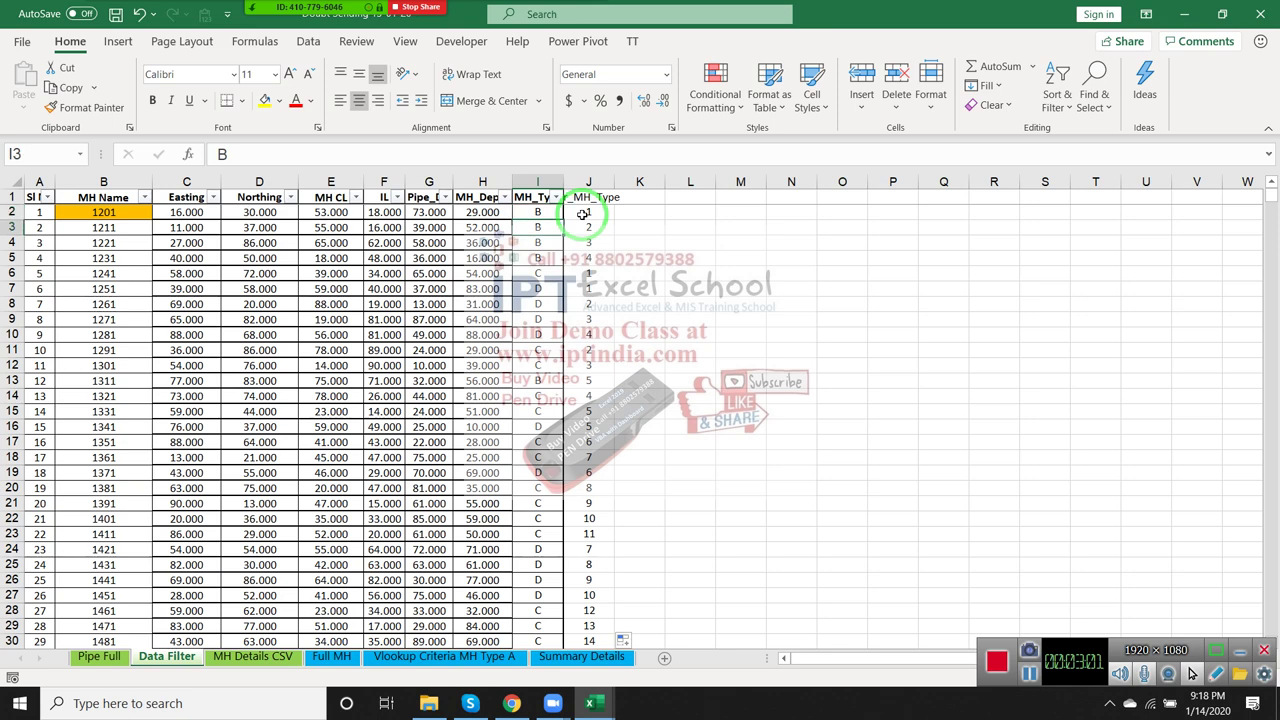
{"action": "key", "text": "Down"}
{"action": "key", "text": "Down"}
{"action": "key", "text": "Down"}
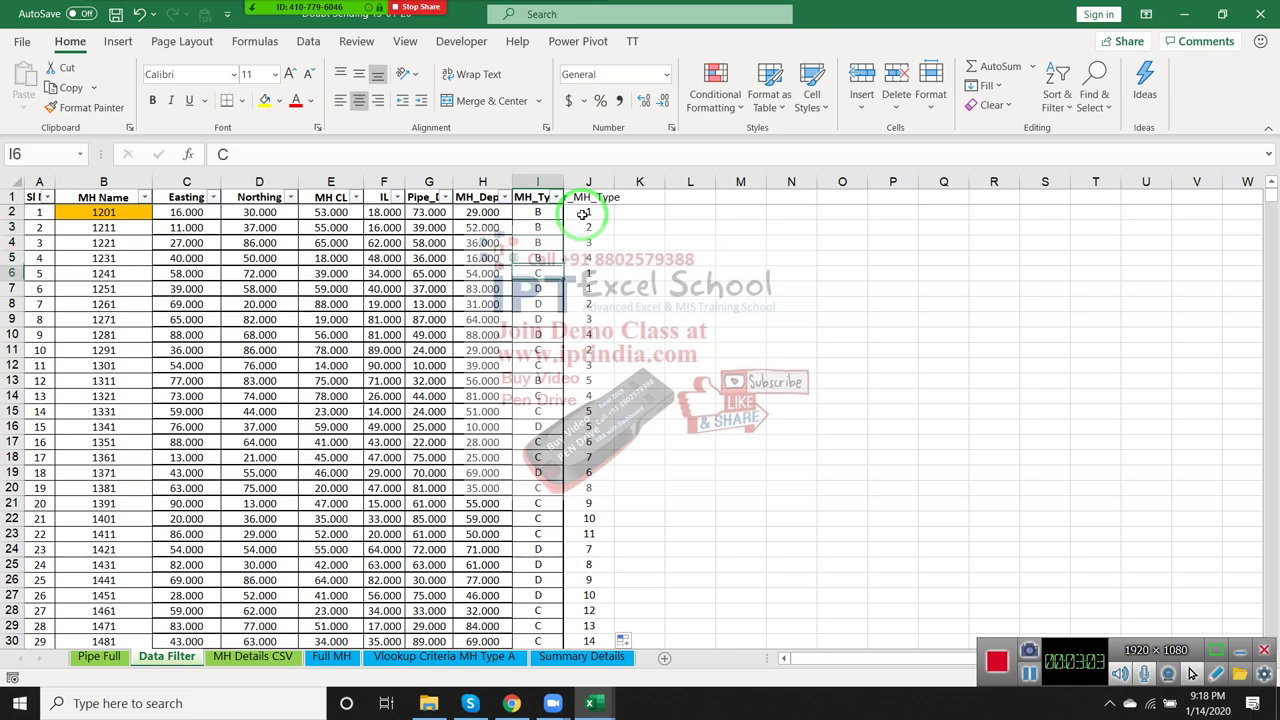
{"action": "key", "text": "Down"}
{"action": "key", "text": "Down"}
{"action": "key", "text": "Down"}
{"action": "key", "text": "Down"}
{"action": "key", "text": "Up"}
{"action": "key", "text": "Down"}
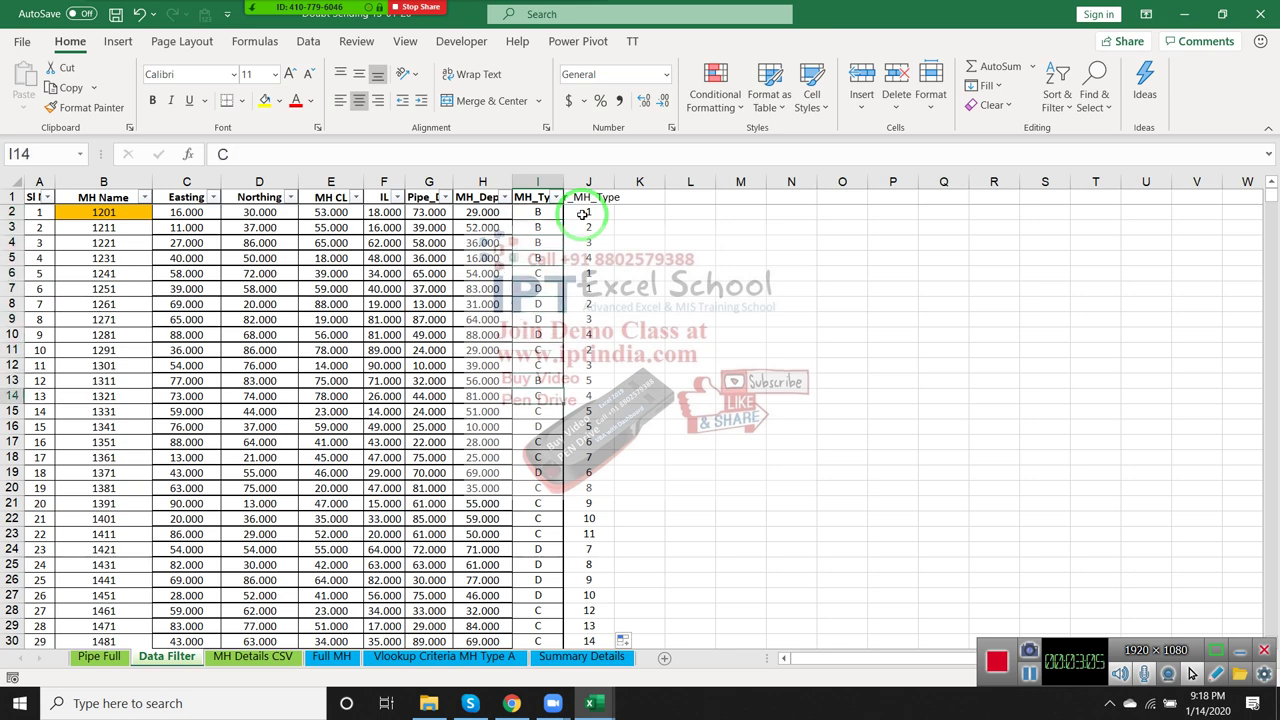
{"action": "key", "text": "Down"}
{"action": "key", "text": "Down"}
{"action": "key", "text": "Down"}
{"action": "key", "text": "ctrl+Up"}
{"action": "key", "text": "Right"}
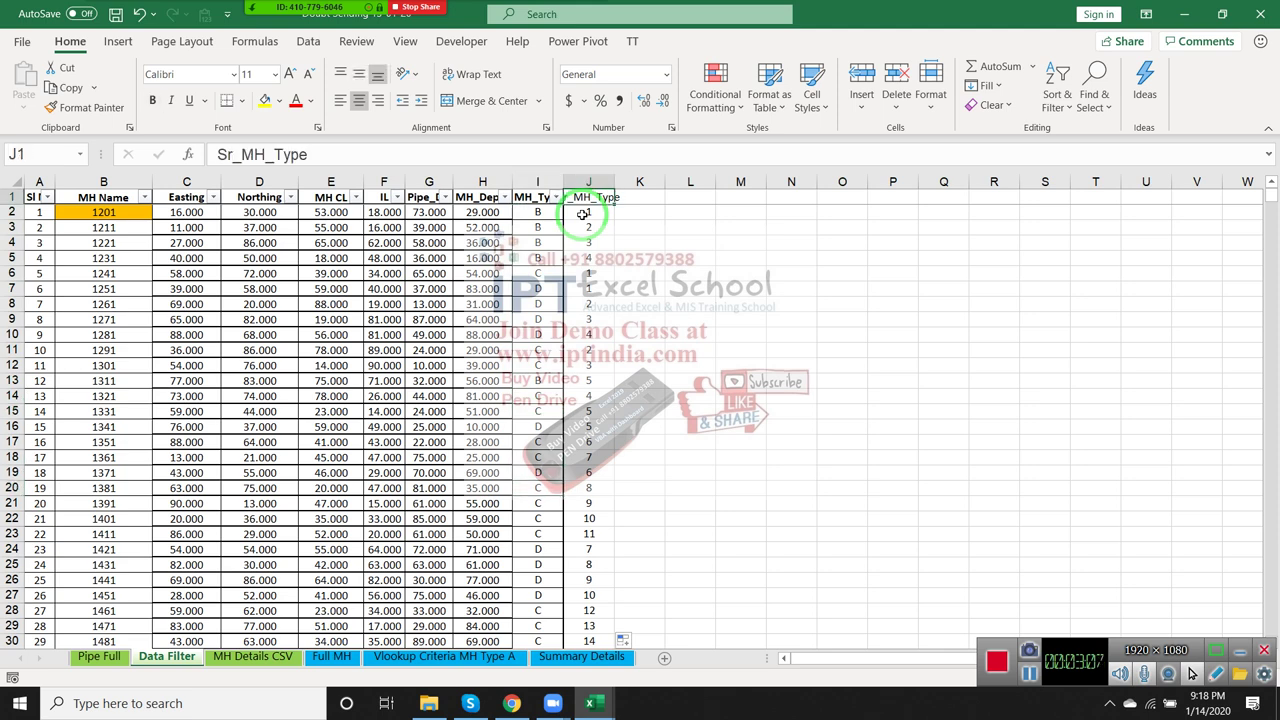
{"action": "key", "text": "Down"}
- Extend J2 to =COUNTIF($I$2:I2,I2)&"-"&I2, producing the key 1-B
{"action": "left_click", "coordinate": [499, 155]}
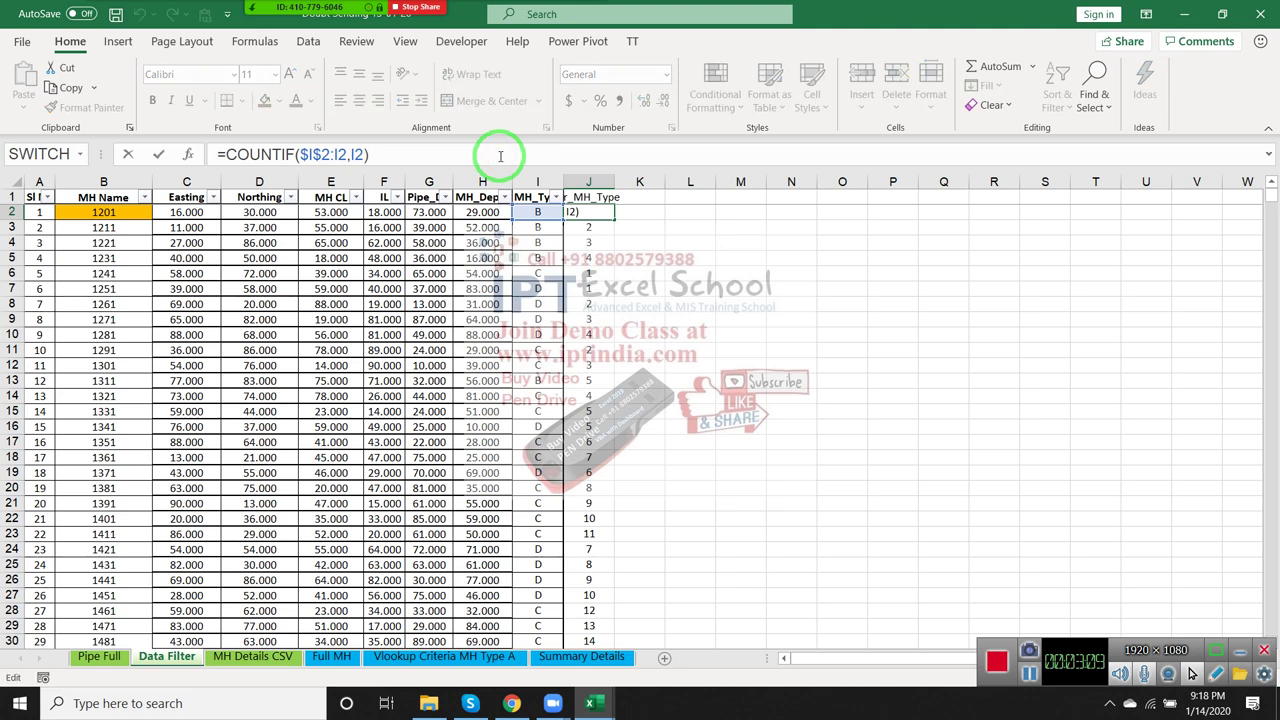
{"action": "type", "text": "&"}
{"action": "type", "text": "\""}
{"action": "key", "text": "BackSpace"}
{"action": "type", "text": "\"-"}
{"action": "type", "text": "\"&"}
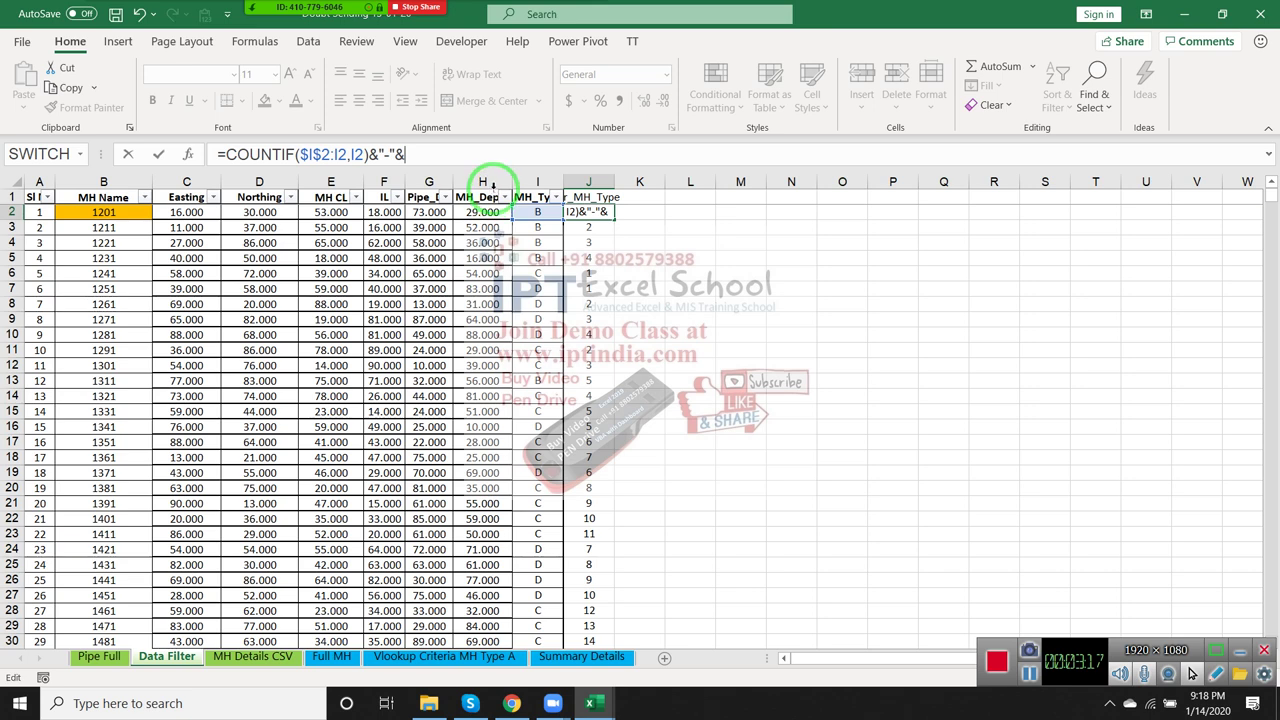
{"action": "left_click", "coordinate": [524, 212]}
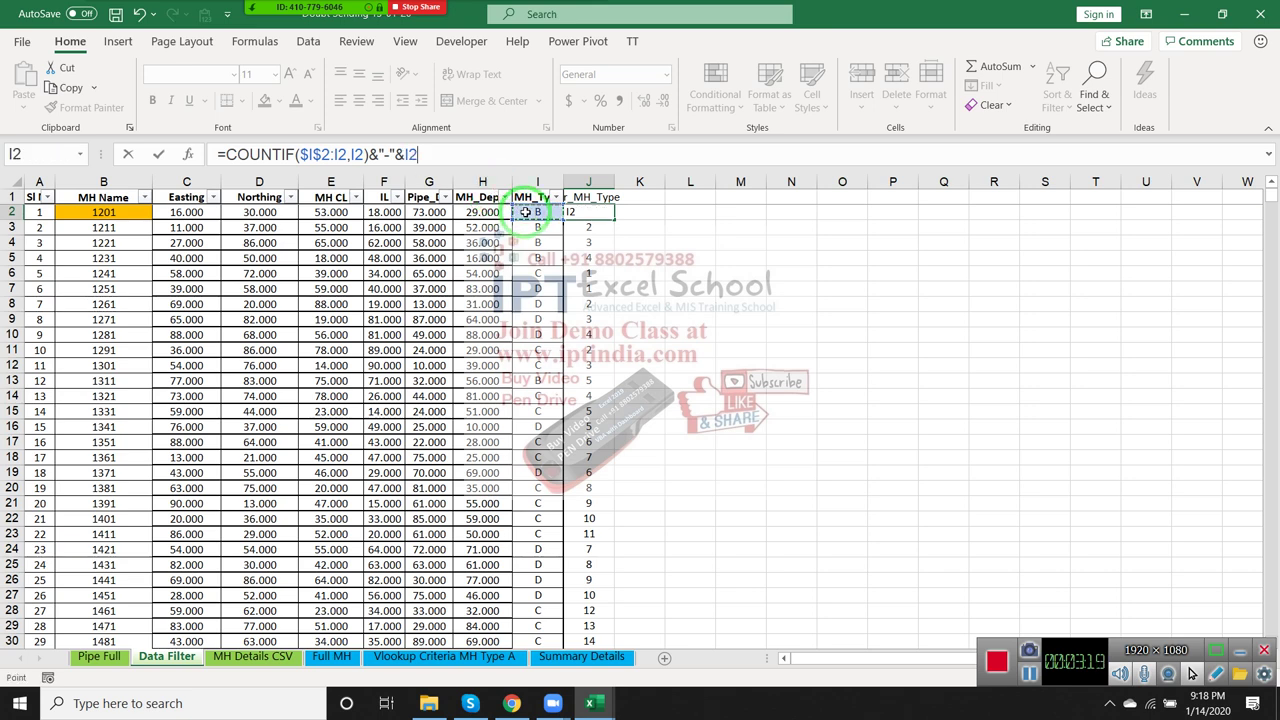
{"action": "key", "text": "Return"}
{"action": "key", "text": "Up"}
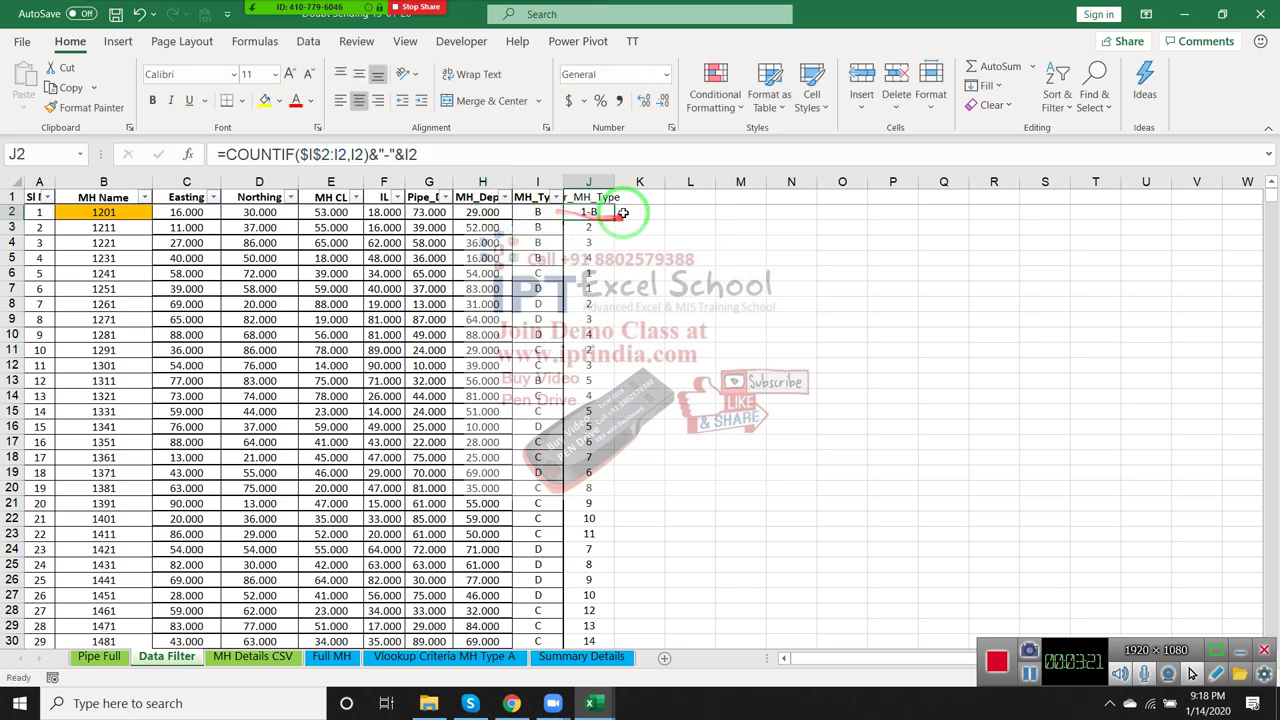
- Copy the key formula down column J and select the filled helper column
{"action": "double_click", "coordinate": [614, 219]}
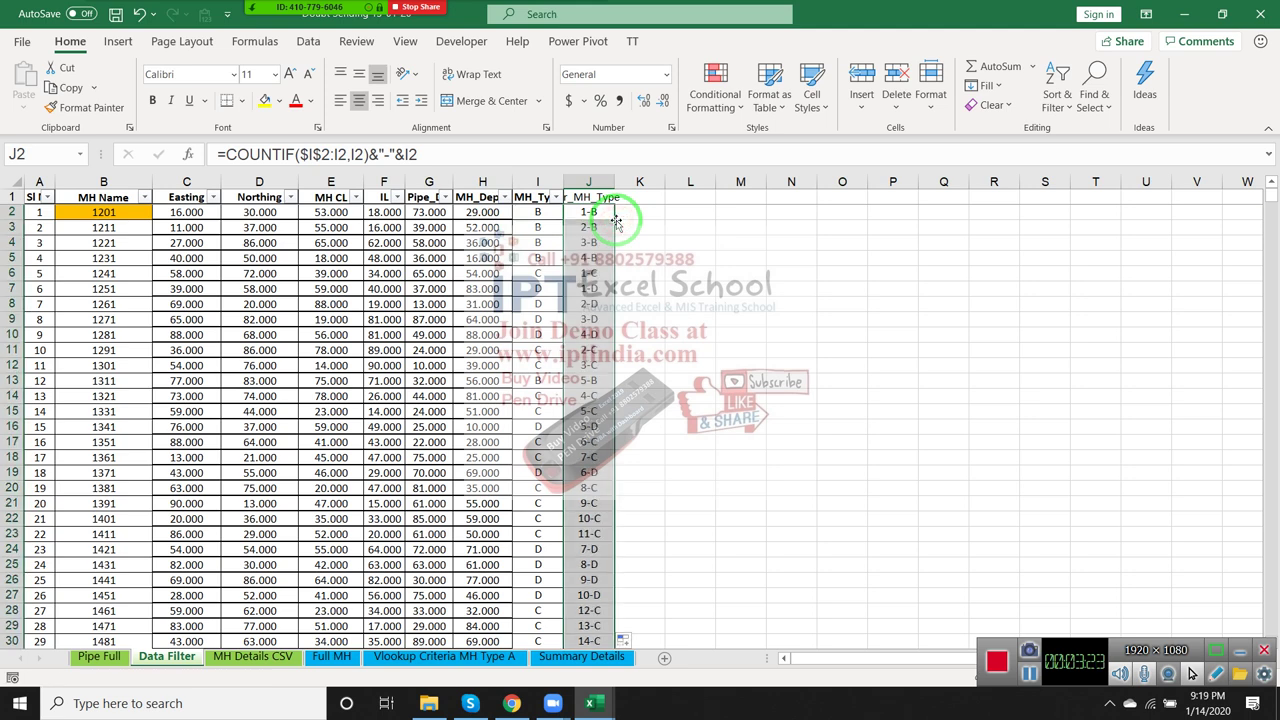
{"action": "key", "text": "Up"}
{"action": "key", "text": "Down"}
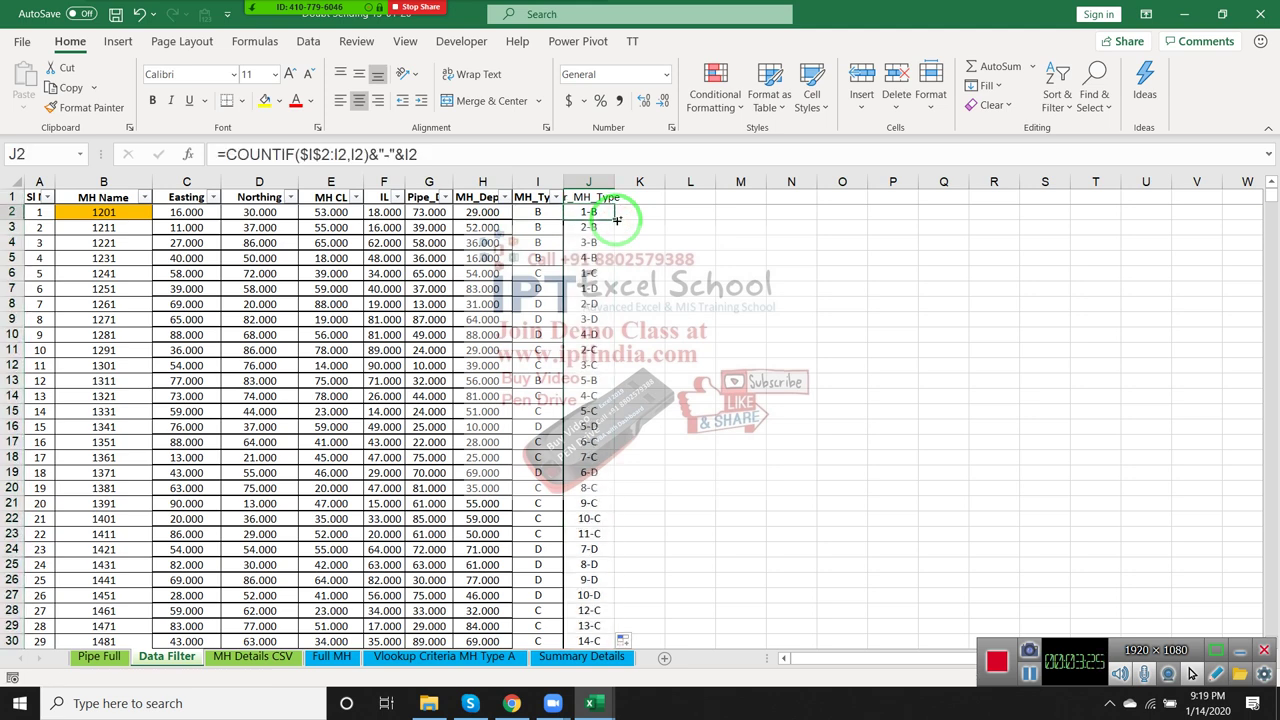
{"action": "key", "text": "ctrl+shift+Down"}
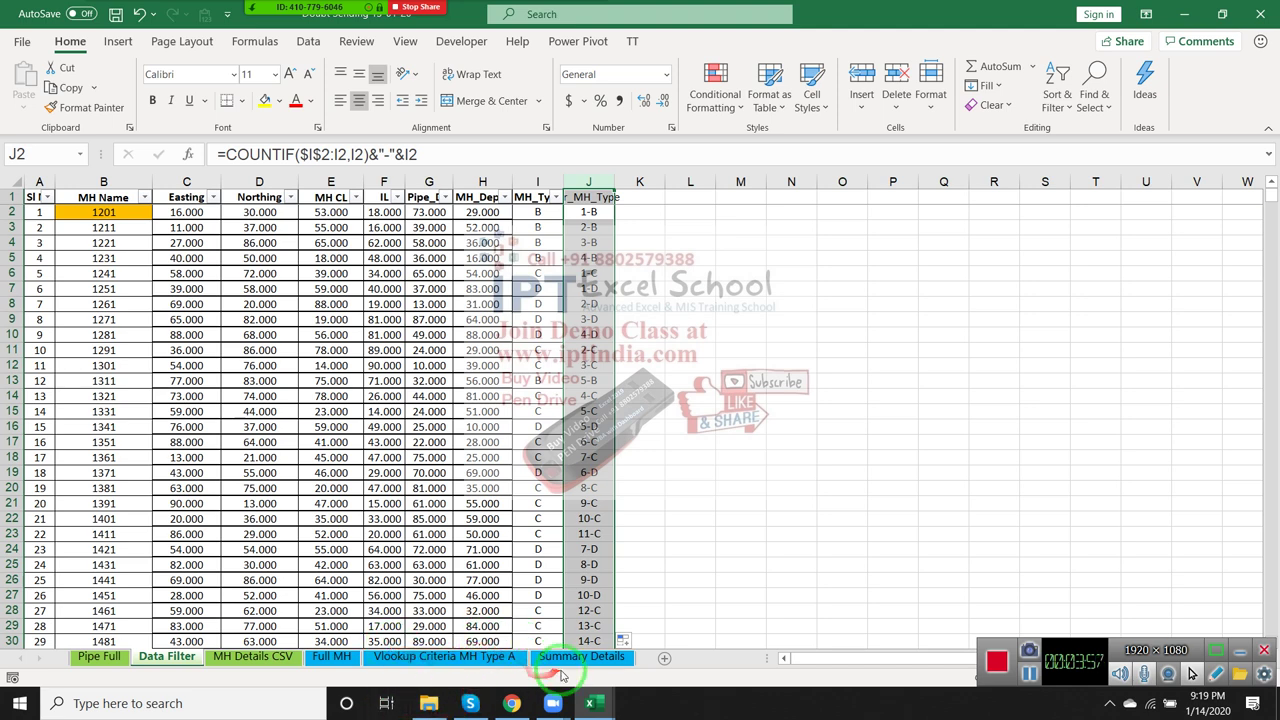
- On Vlookup Criteria MH Type A, move along the header row to the count cell P1
{"action": "left_click", "coordinate": [407, 657]}
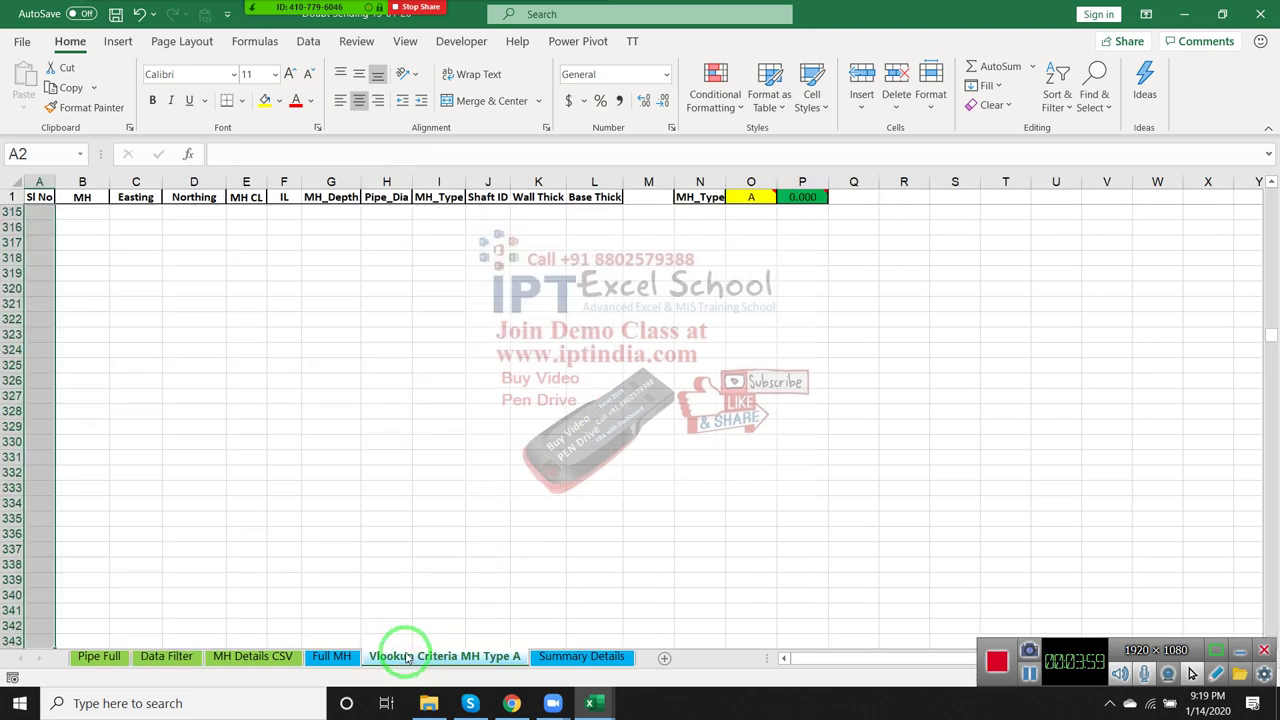
{"action": "key", "text": "ctrl+Up"}
{"action": "key", "text": "Down"}
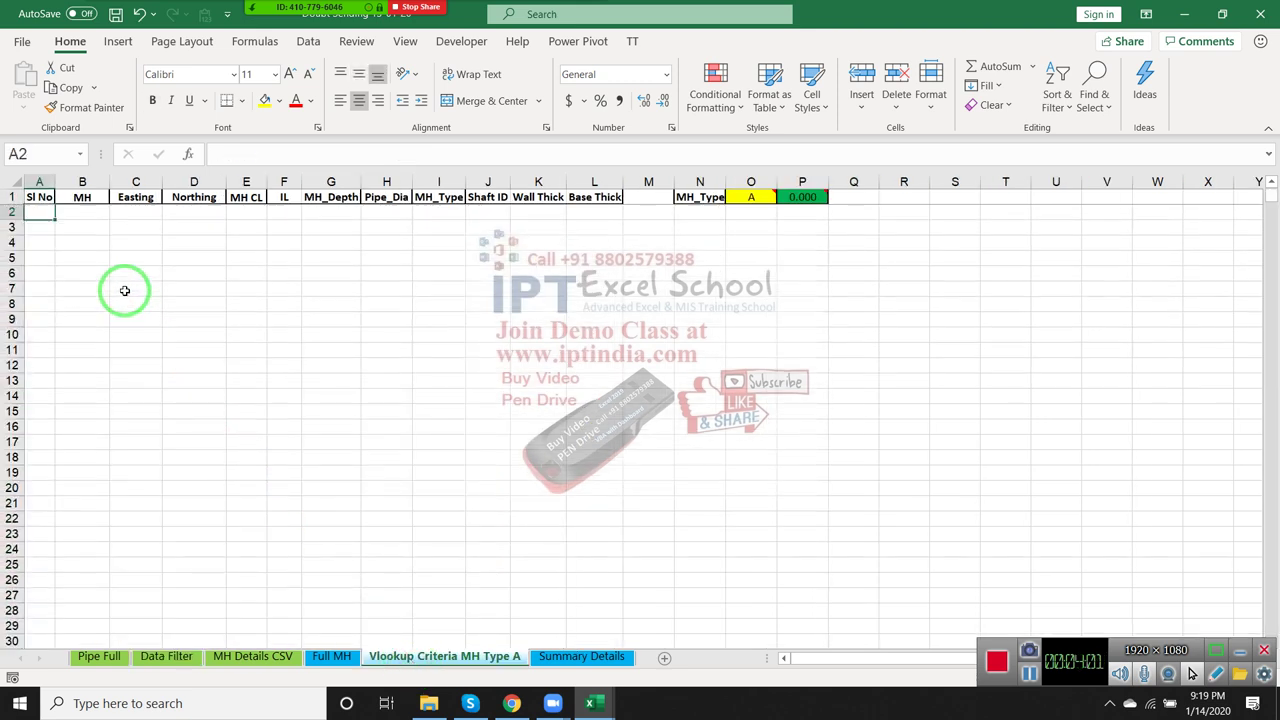
{"action": "key", "text": "Up"}
{"action": "key", "text": "Down"}
{"action": "key", "text": "Up"}
{"action": "key", "text": "Right"}
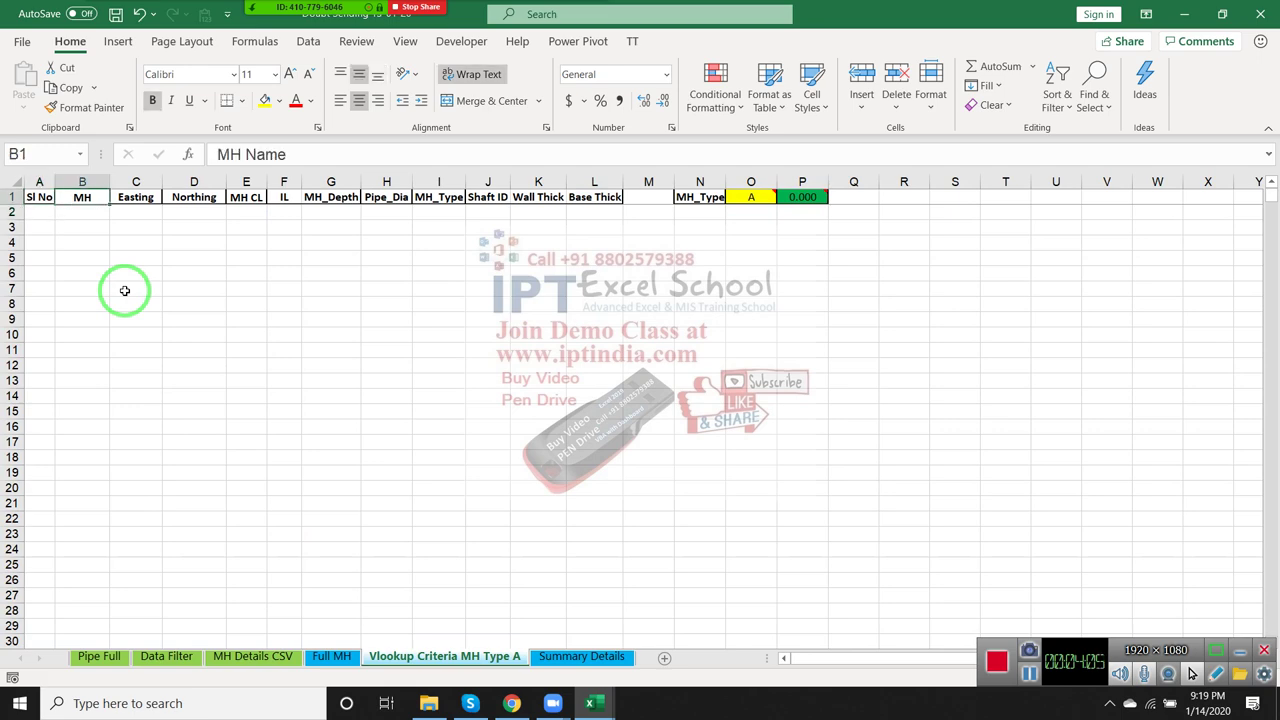
{"action": "key", "text": "Right"}
{"action": "key", "text": "ctrl+Right"}
{"action": "key", "text": "ctrl+Right"}
{"action": "key", "text": "Right"}
{"action": "key", "text": "Right"}
{"action": "key", "text": "Right"}
{"action": "key", "text": "Left"}
{"action": "key", "text": "Left"}
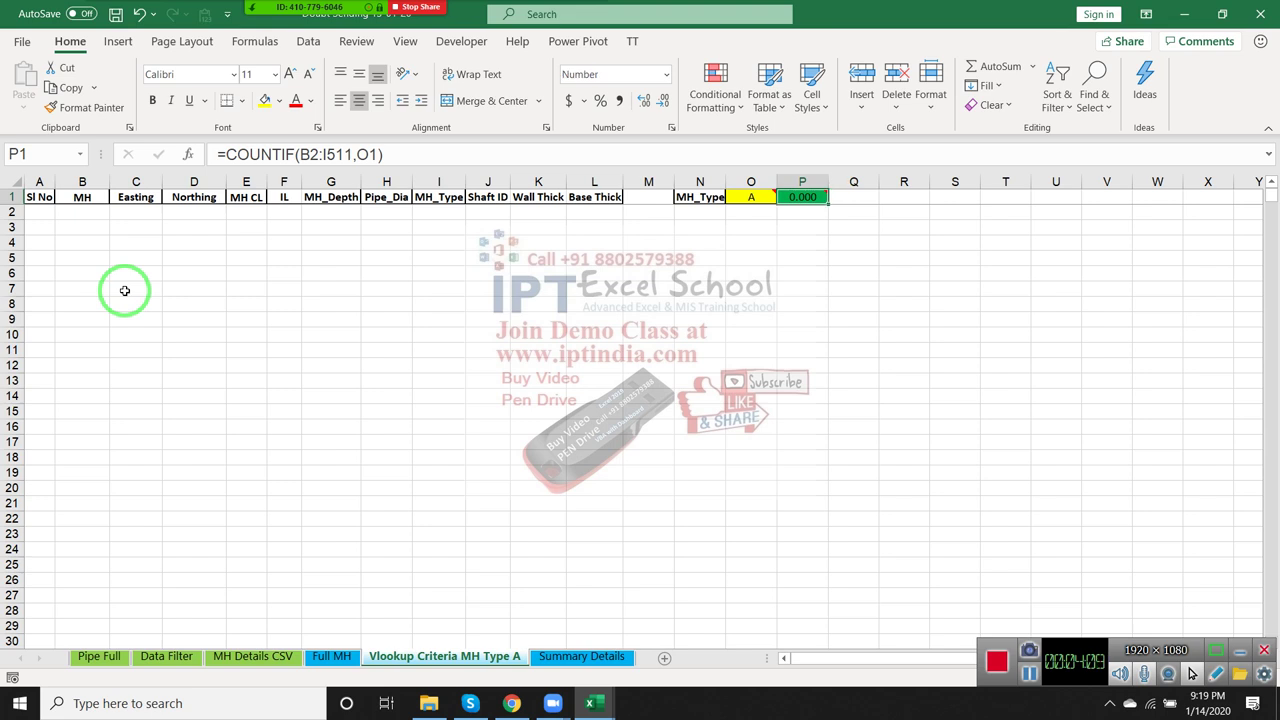
- Replace P1 with a COUNTIF over 'Data Filter'!I:I using A2 as criteria
{"action": "key", "text": "Delete"}
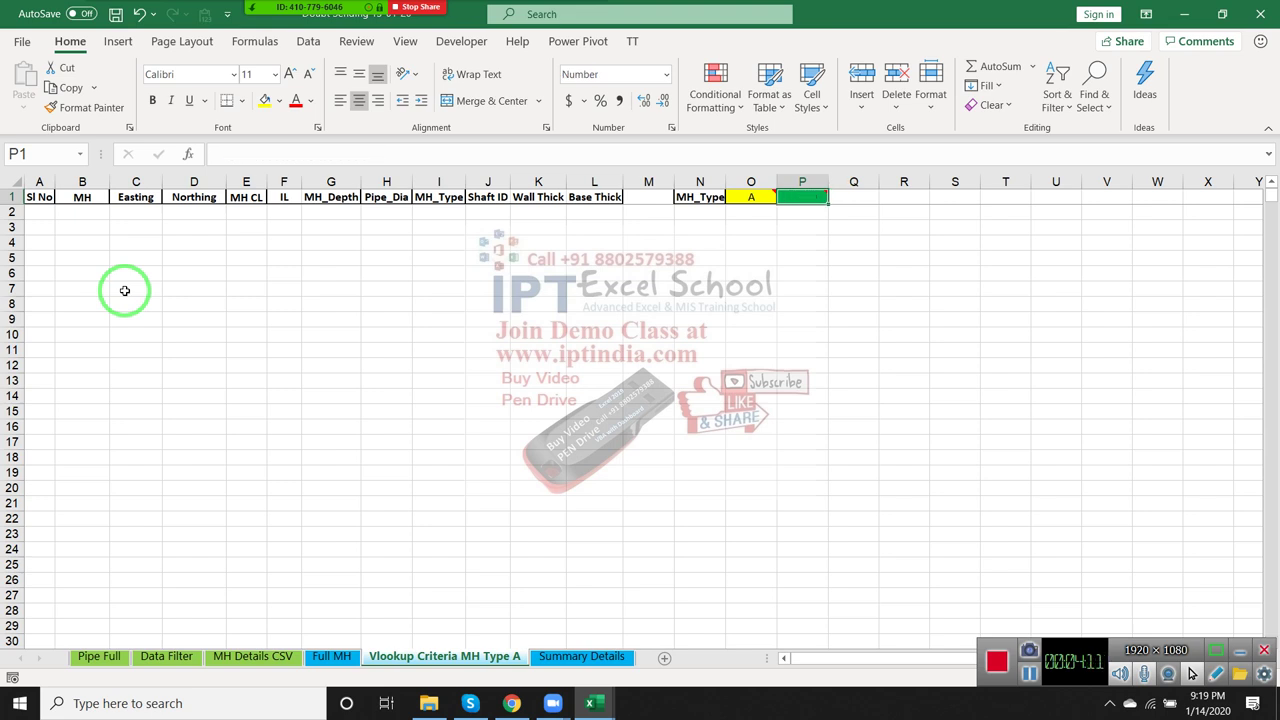
{"action": "type", "text": "=cou"}
{"action": "key", "text": "Down"}
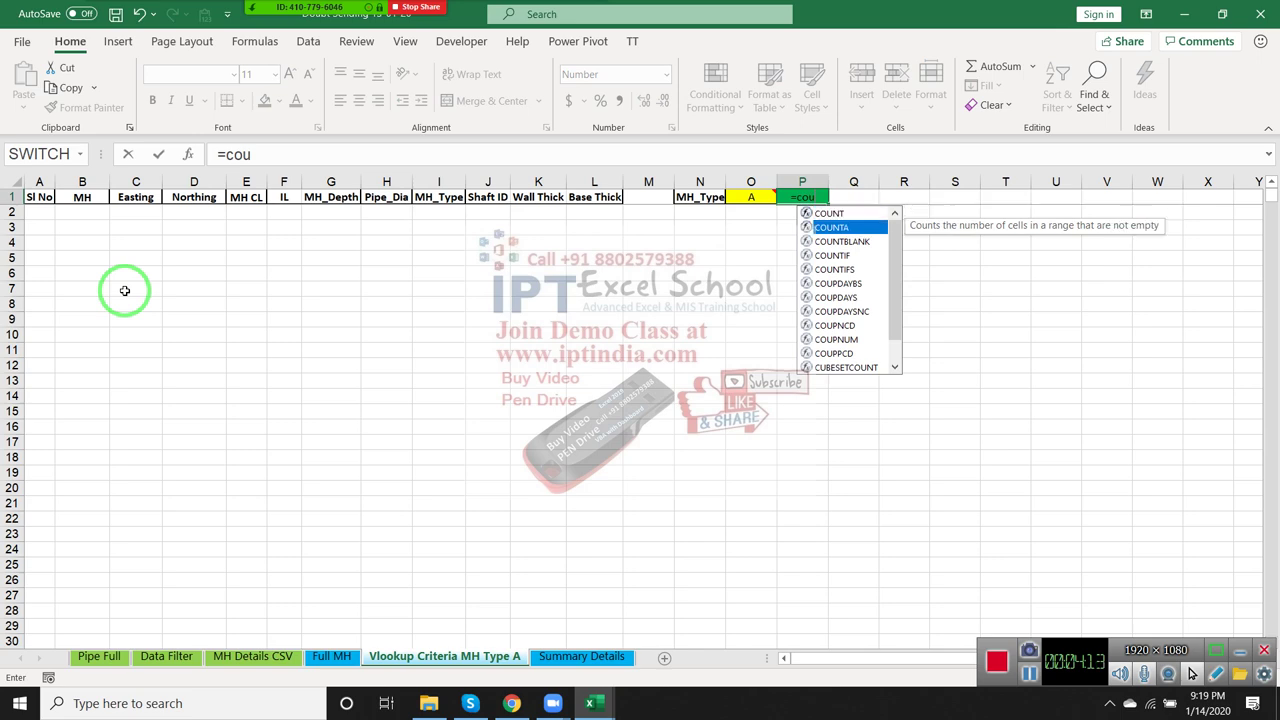
{"action": "key", "text": "Down"}
{"action": "key", "text": "Down"}
{"action": "key", "text": "Tab"}
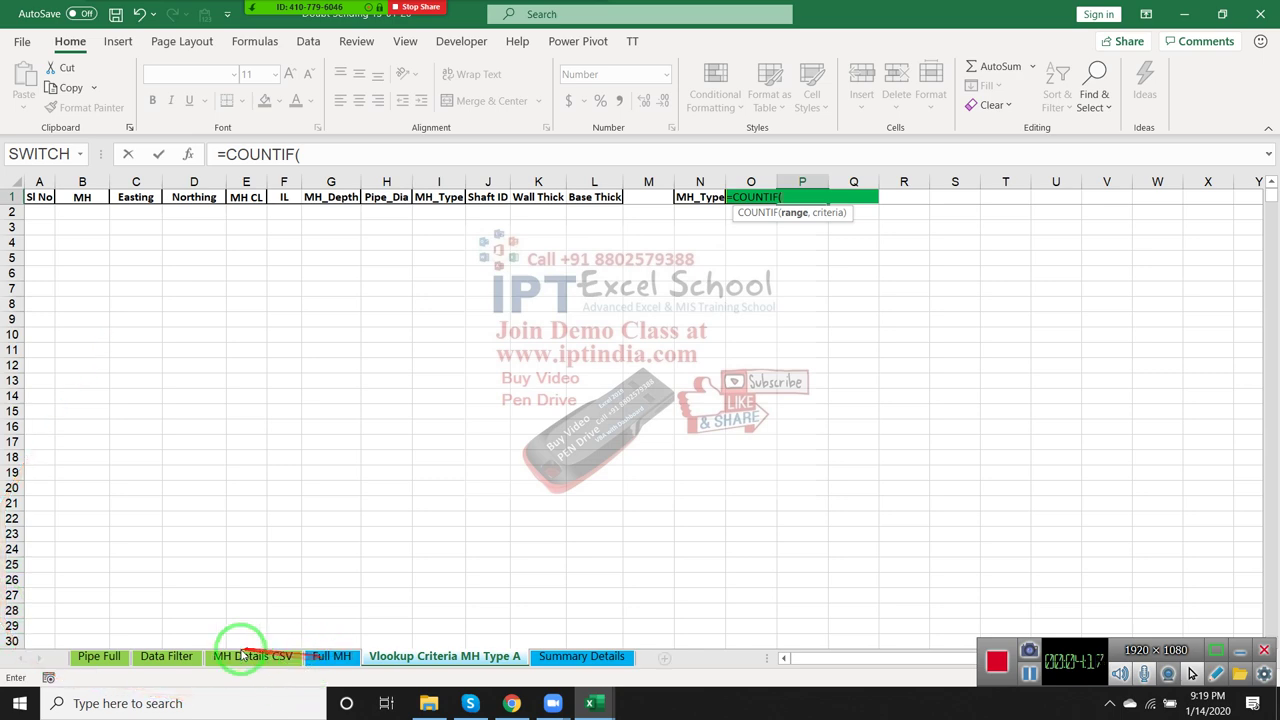
{"action": "left_click", "coordinate": [184, 660]}
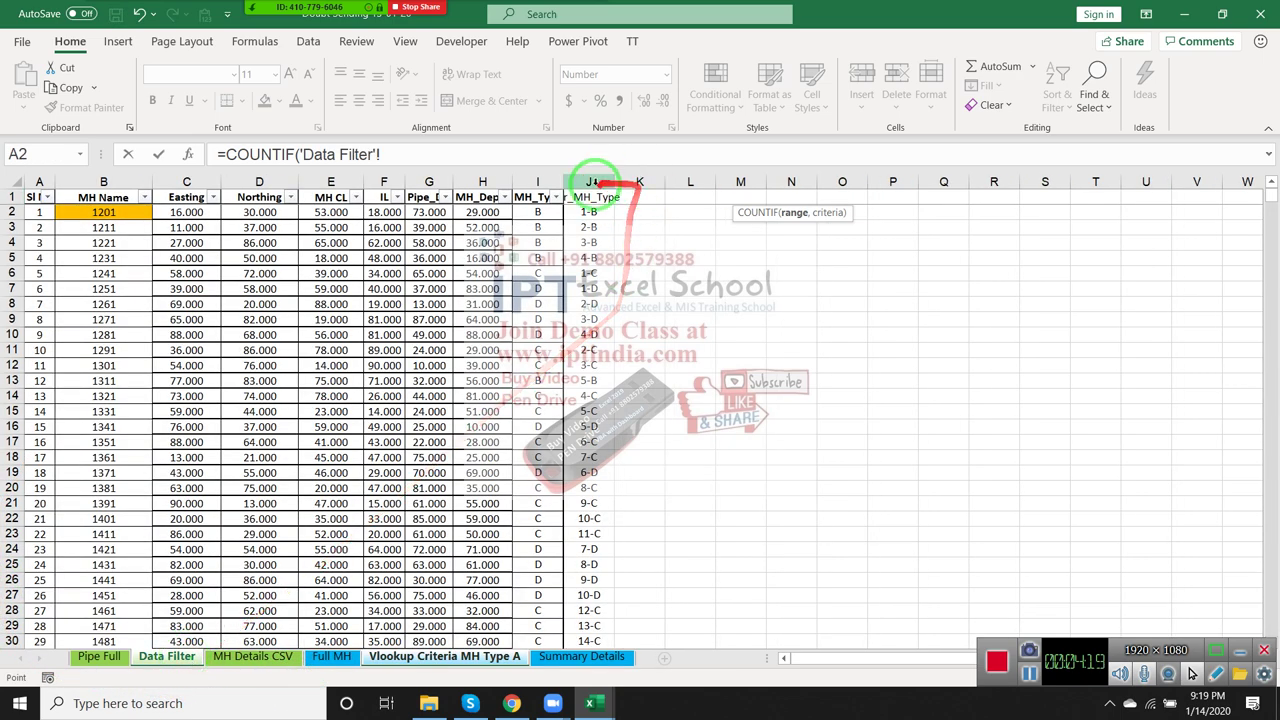
{"action": "left_click", "coordinate": [541, 182]}
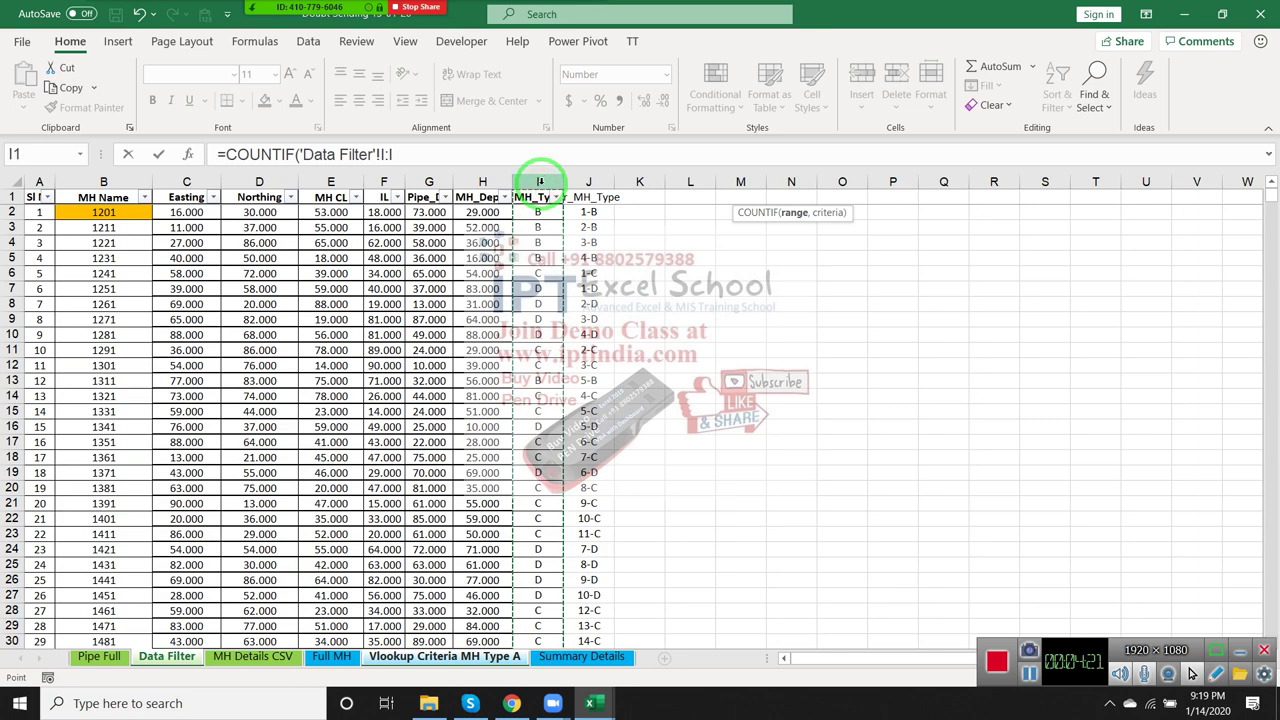
{"action": "type", "text": ","}
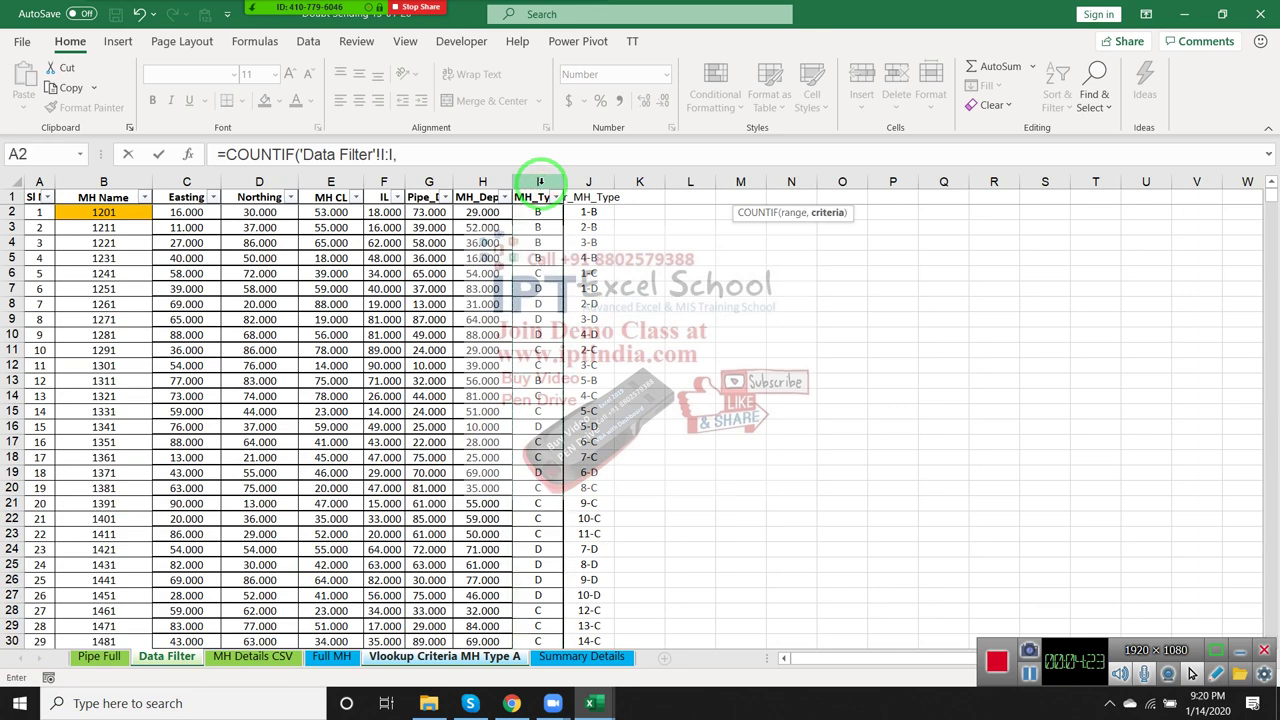
{"action": "type", "text": "a"}
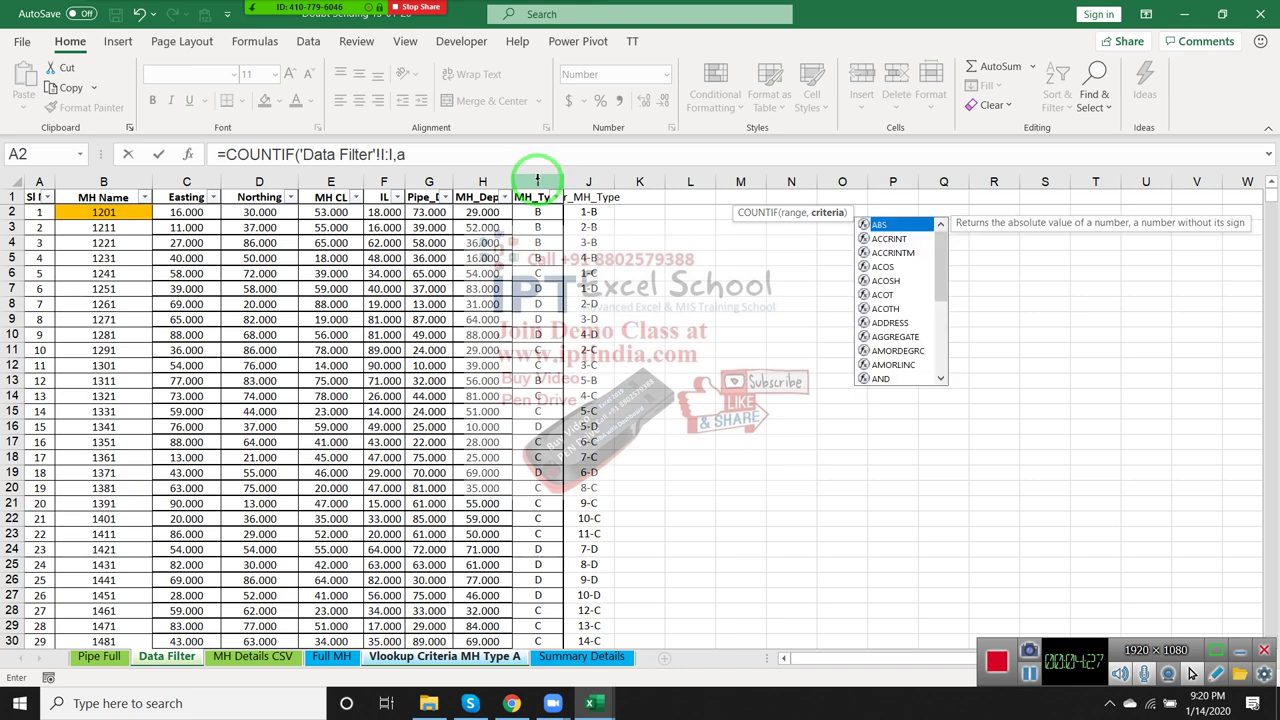
{"action": "type", "text": "2"}
{"action": "key", "text": "Return"}
{"action": "key", "text": "Up"}
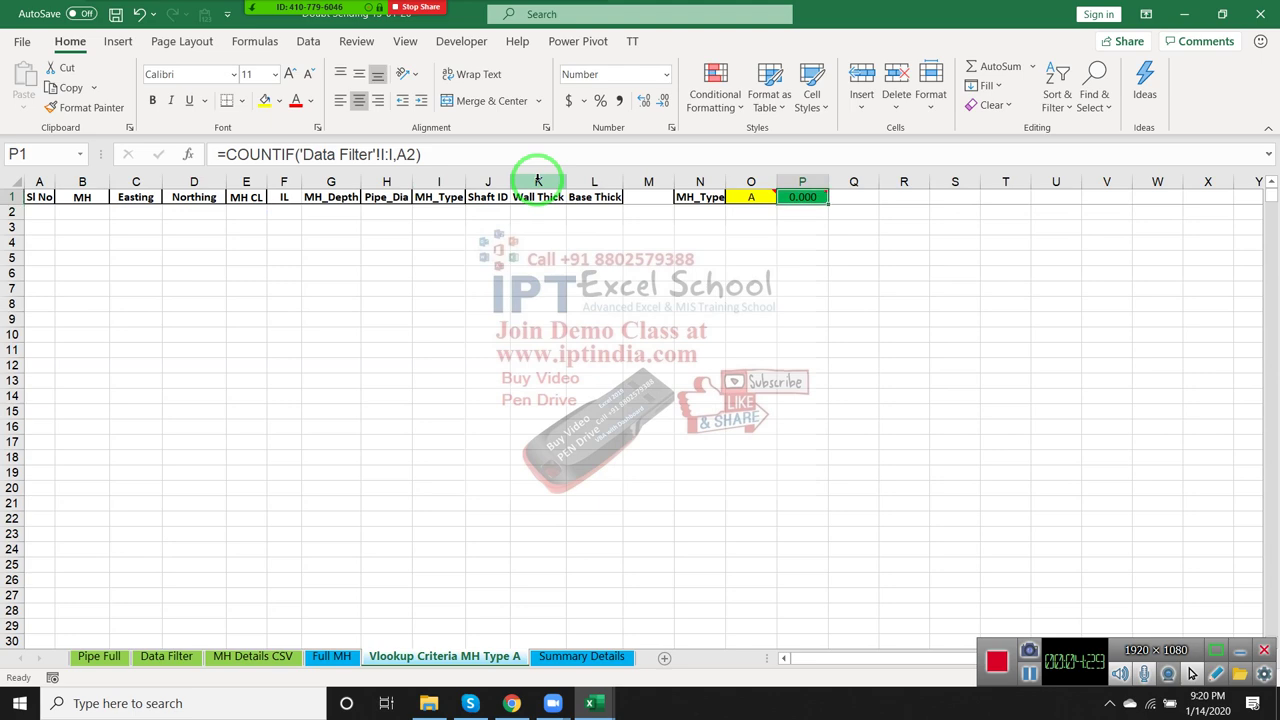
- Point the P1 criteria at O1 so =COUNTIF('Data Filter'!I:I,O1) returns 73
{"action": "key", "text": "F2"}
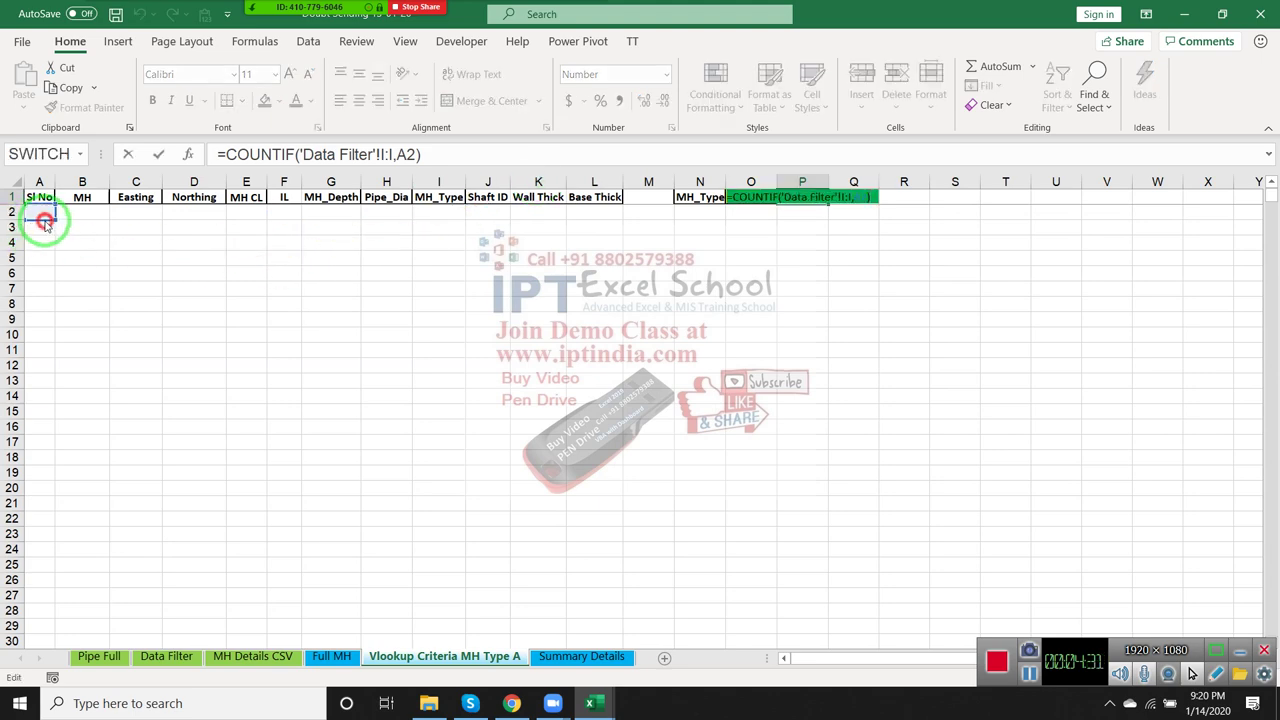
{"action": "left_click_drag", "start_coordinate": [45, 222], "coordinate": [755, 200]}
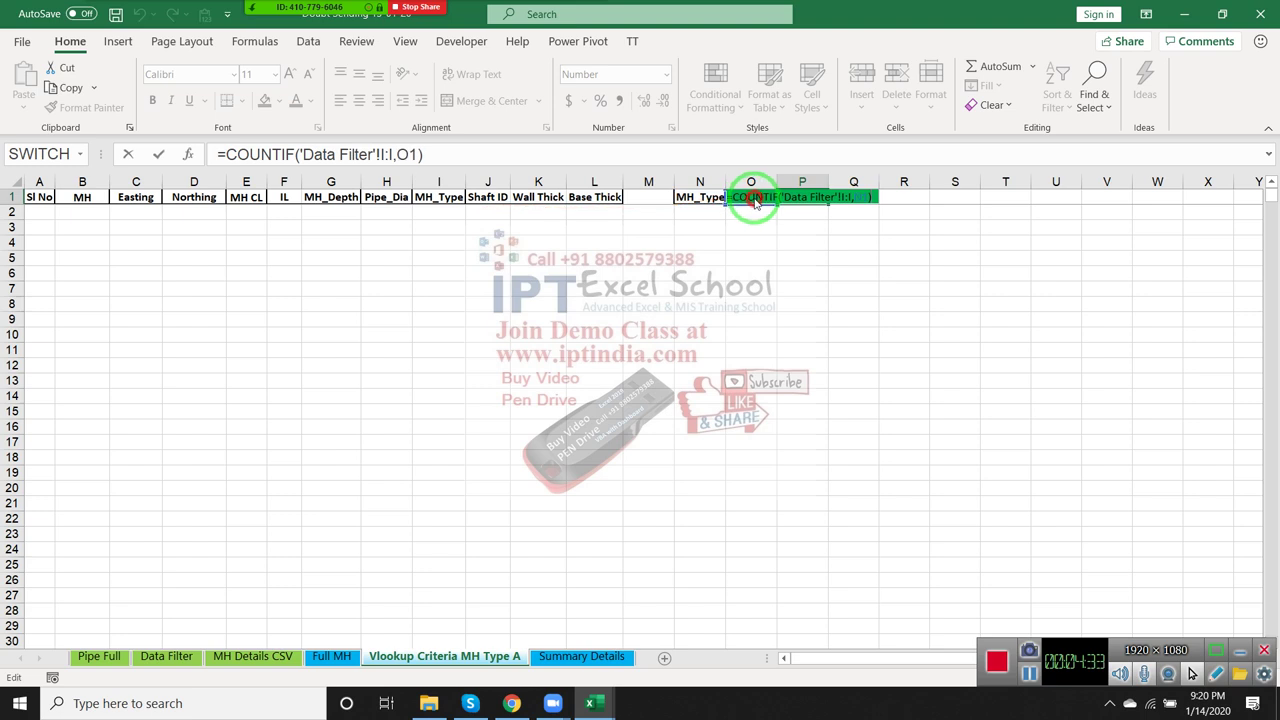
{"action": "key", "text": "Return"}
{"action": "key", "text": "Up"}
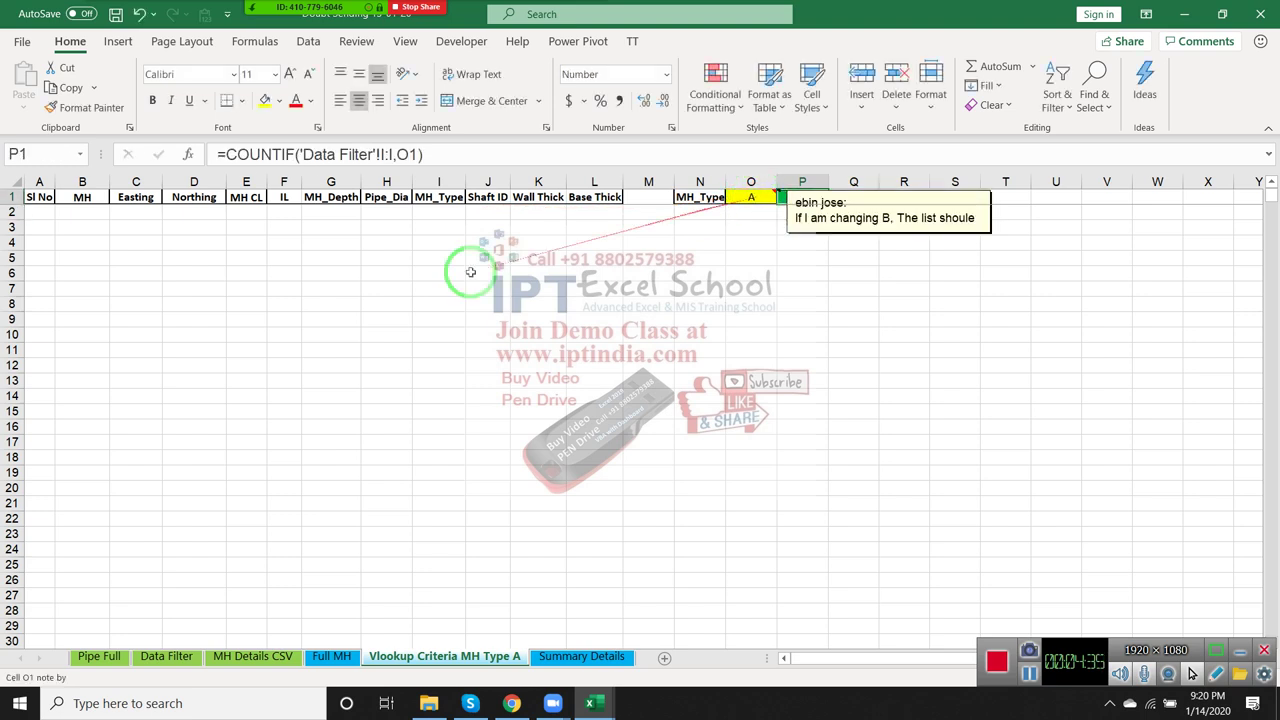
{"action": "left_click", "coordinate": [355, 152]}
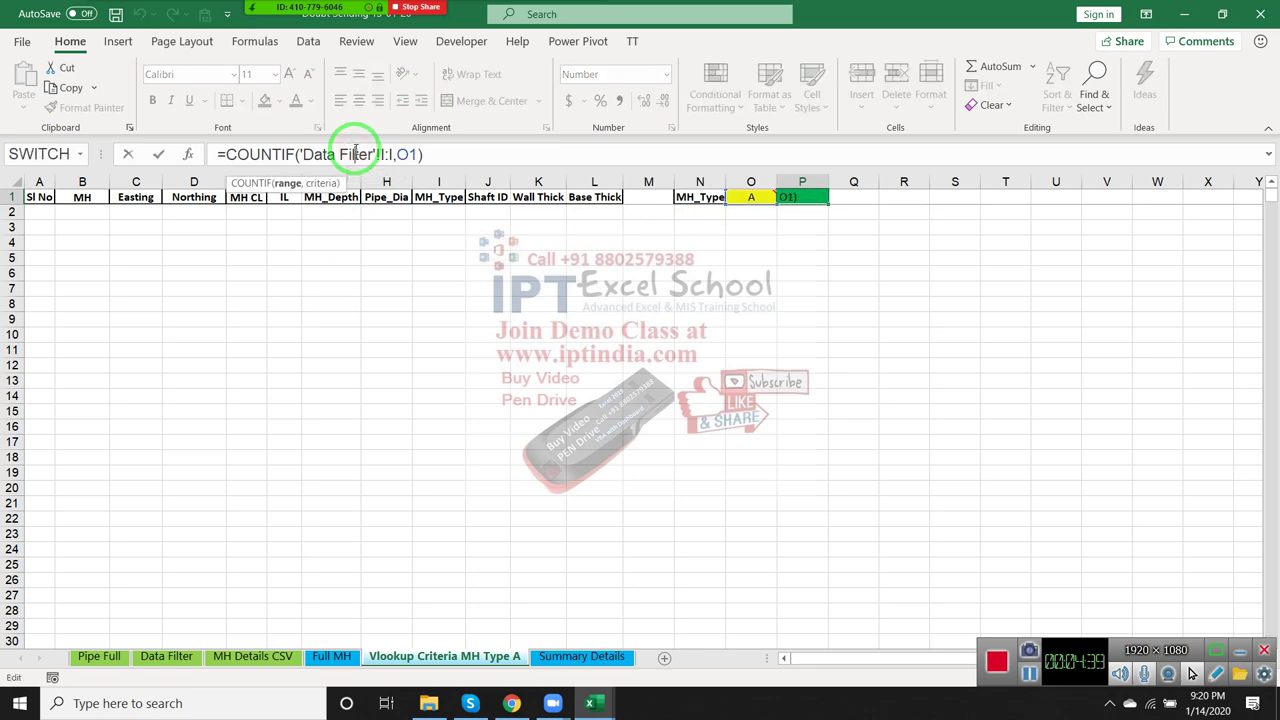
{"action": "key", "text": "Escape"}
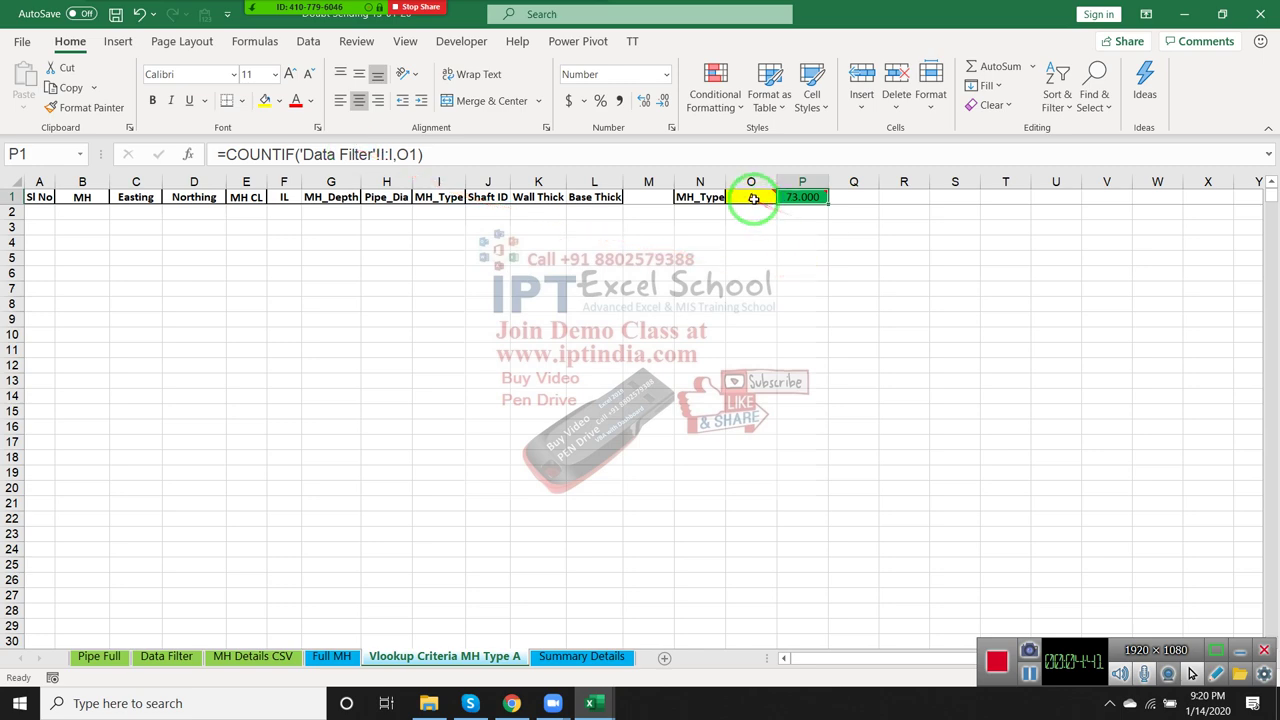
{"action": "left_click", "coordinate": [753, 197]}
- On the Data Filter sheet, jump between the top and the last record (510)
{"action": "left_click", "coordinate": [166, 656]}
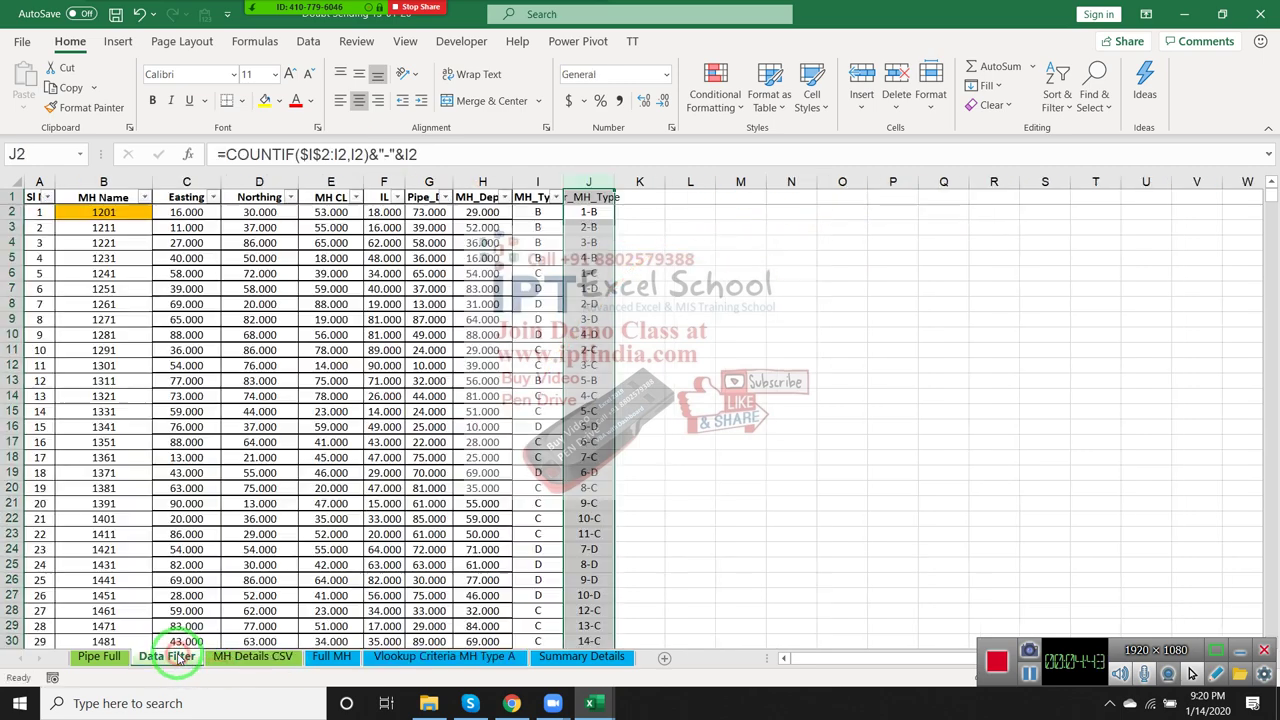
{"action": "left_click", "coordinate": [39, 398]}
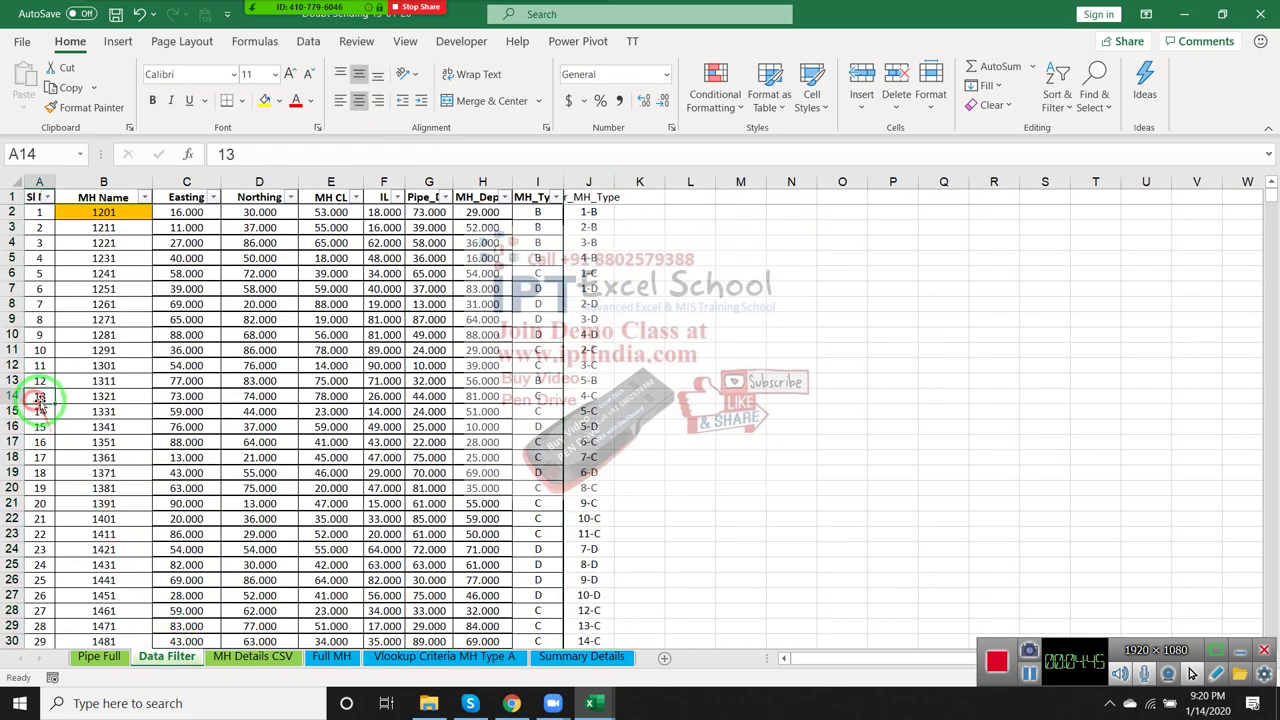
{"action": "key", "text": "ctrl+Down"}
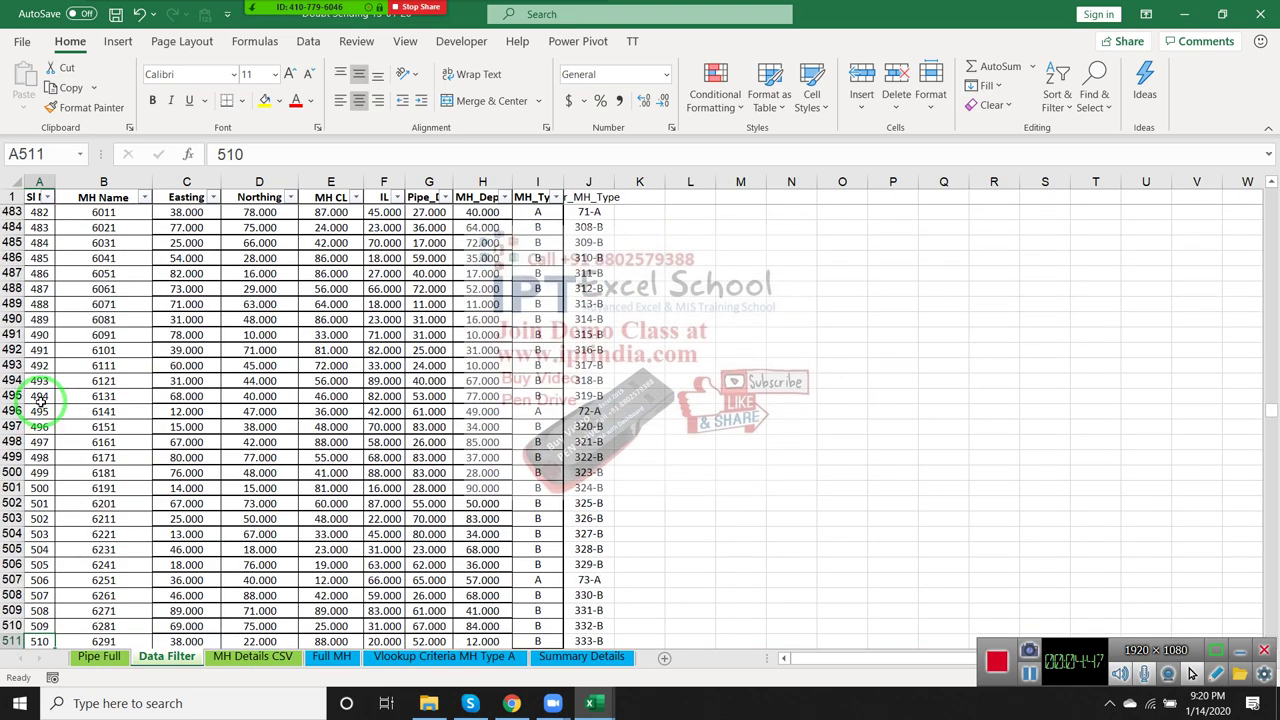
{"action": "key", "text": "ctrl+Up"}
{"action": "key", "text": "ctrl+Down"}
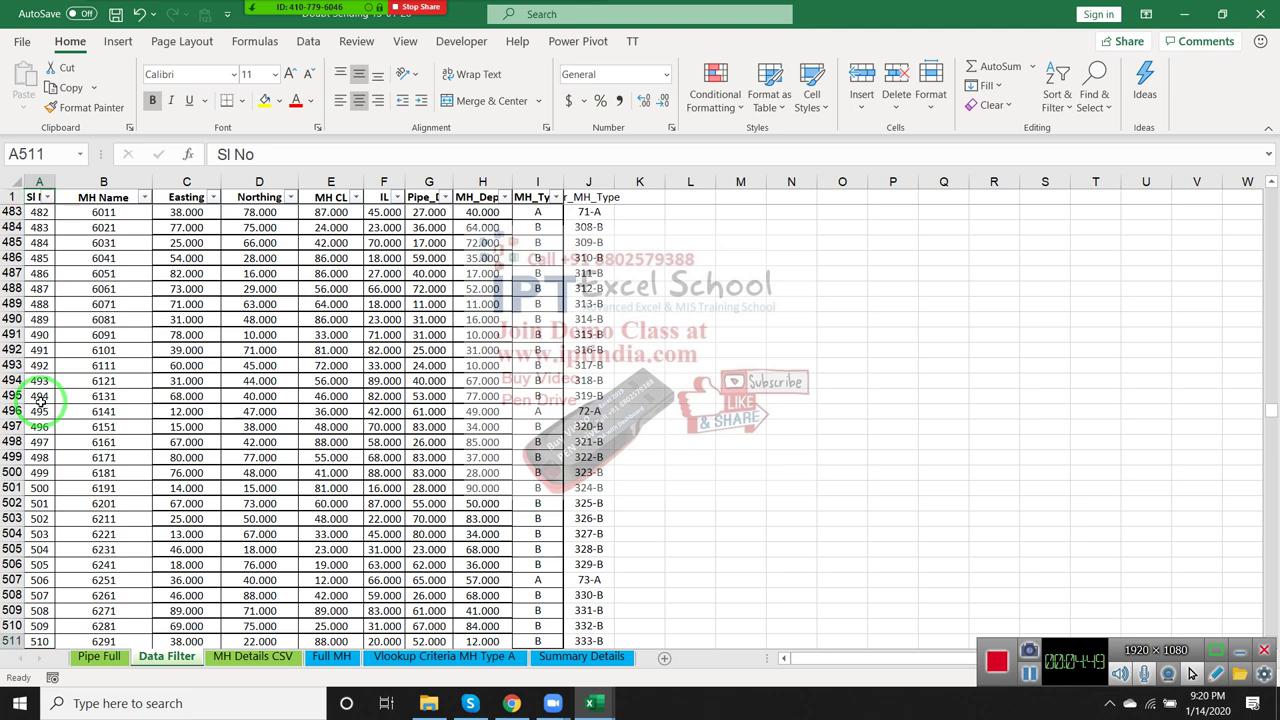
- On the Vlookup Criteria MH Type A sheet, enter 1 as the first serial number in A2
{"action": "left_click", "coordinate": [468, 656]}
{"action": "left_click", "coordinate": [42, 211]}
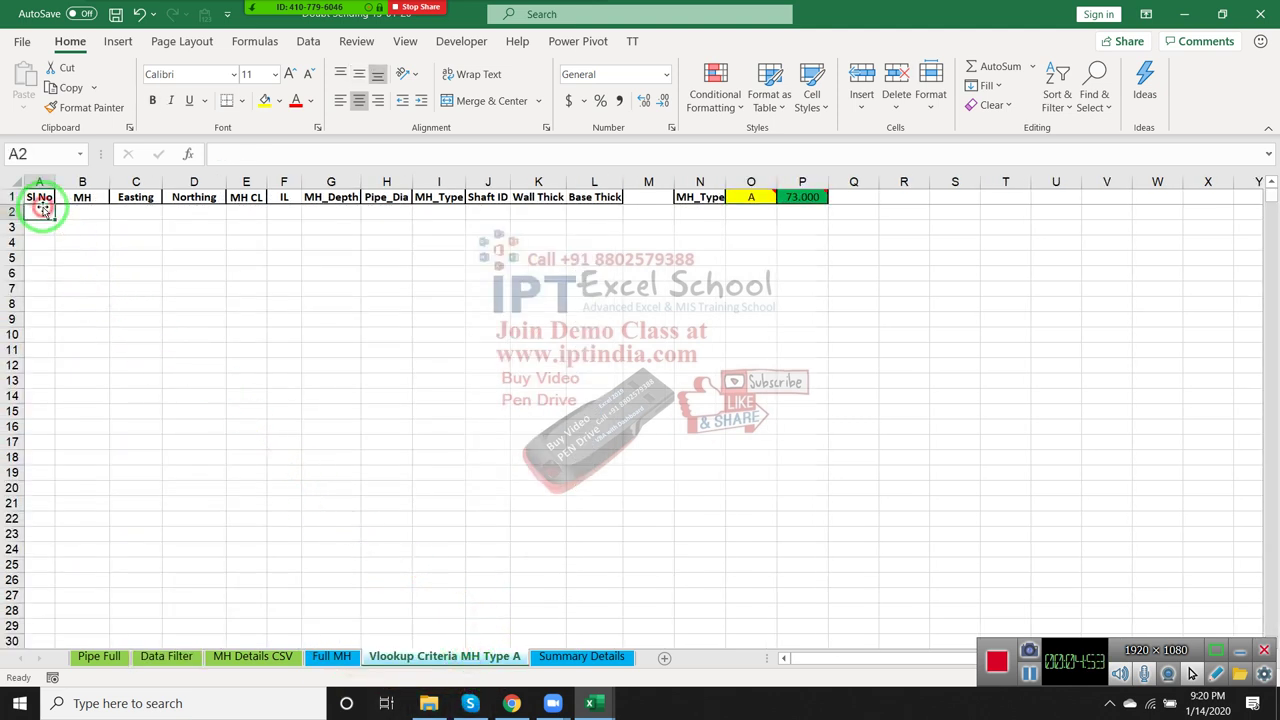
{"action": "type", "text": "1"}
{"action": "key", "text": "Return"}
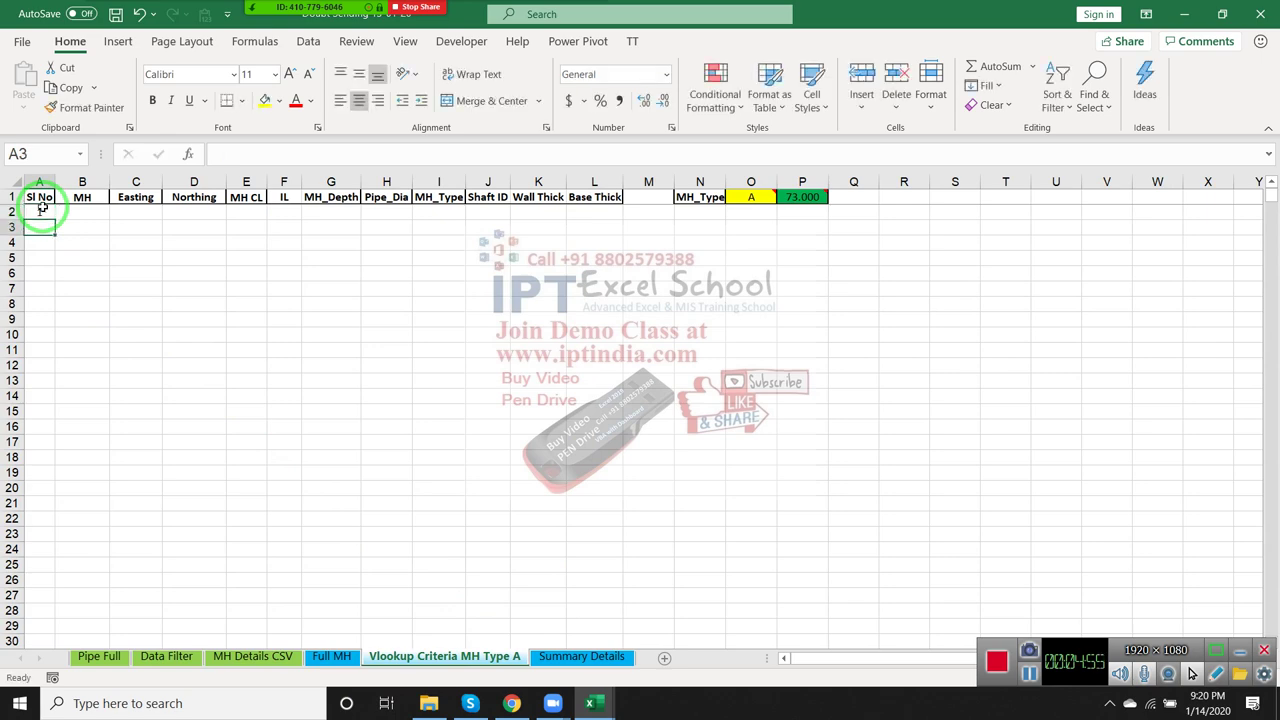
- In A3, enter an IF formula giving A2+1, or blank once it exceeds the count in P1
{"action": "type", "text": "=if("}
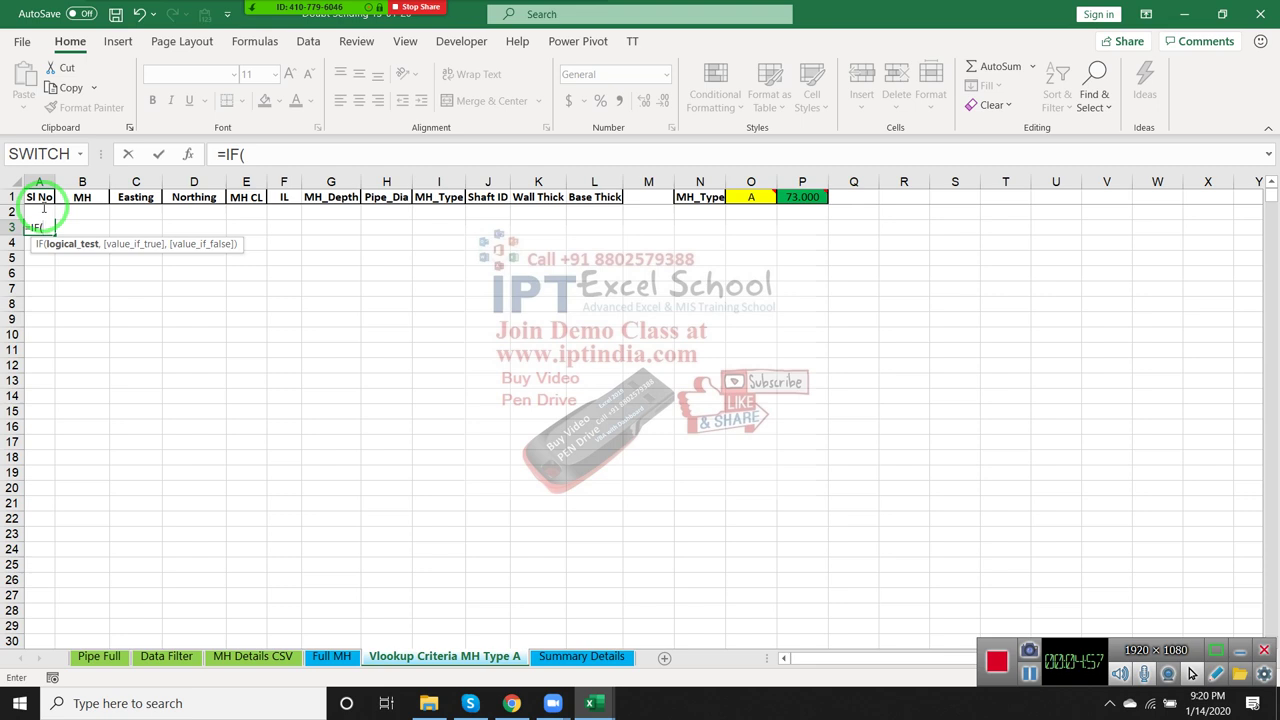
{"action": "key", "text": "Up"}
{"action": "type", "text": "1"}
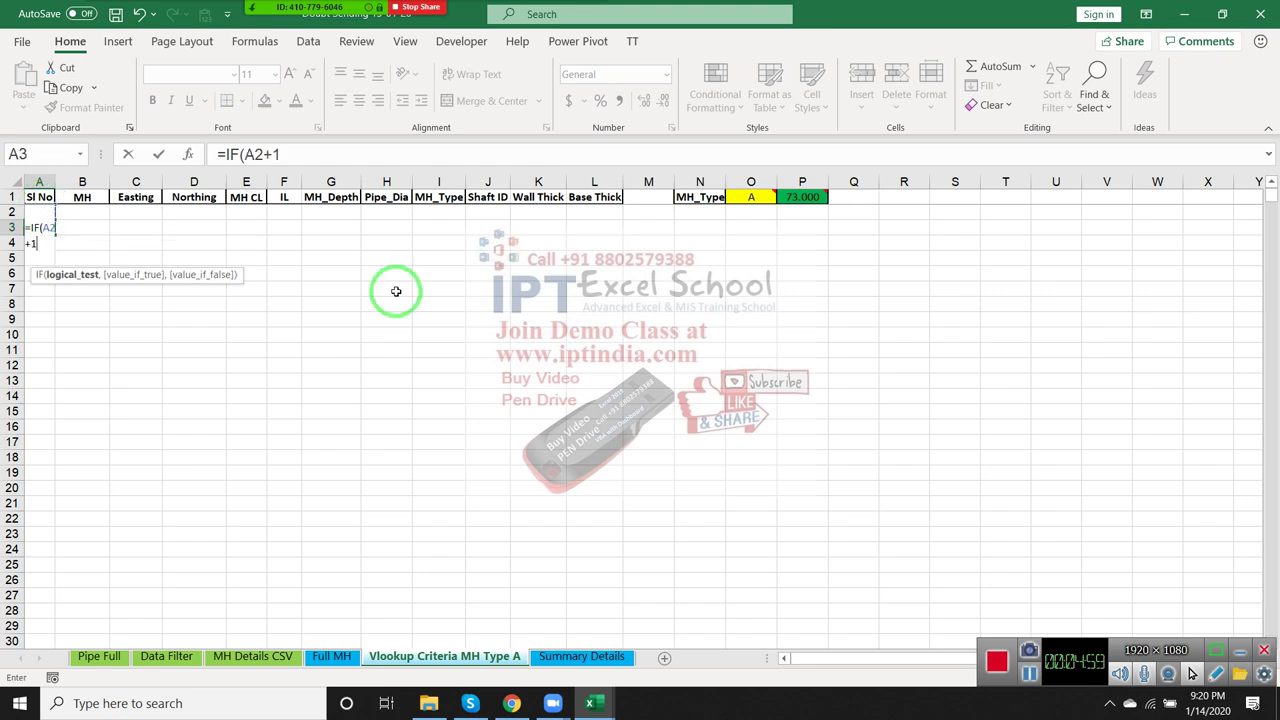
{"action": "type", "text": ">"}
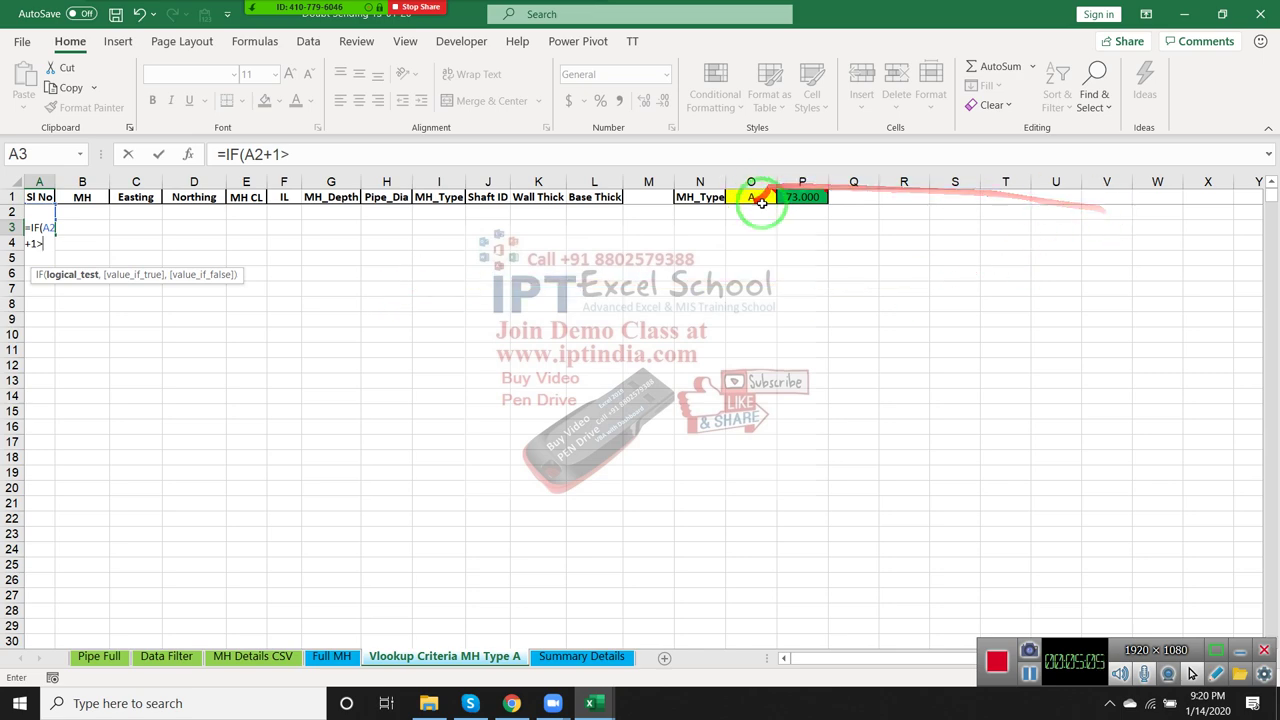
{"action": "left_click", "coordinate": [790, 196]}
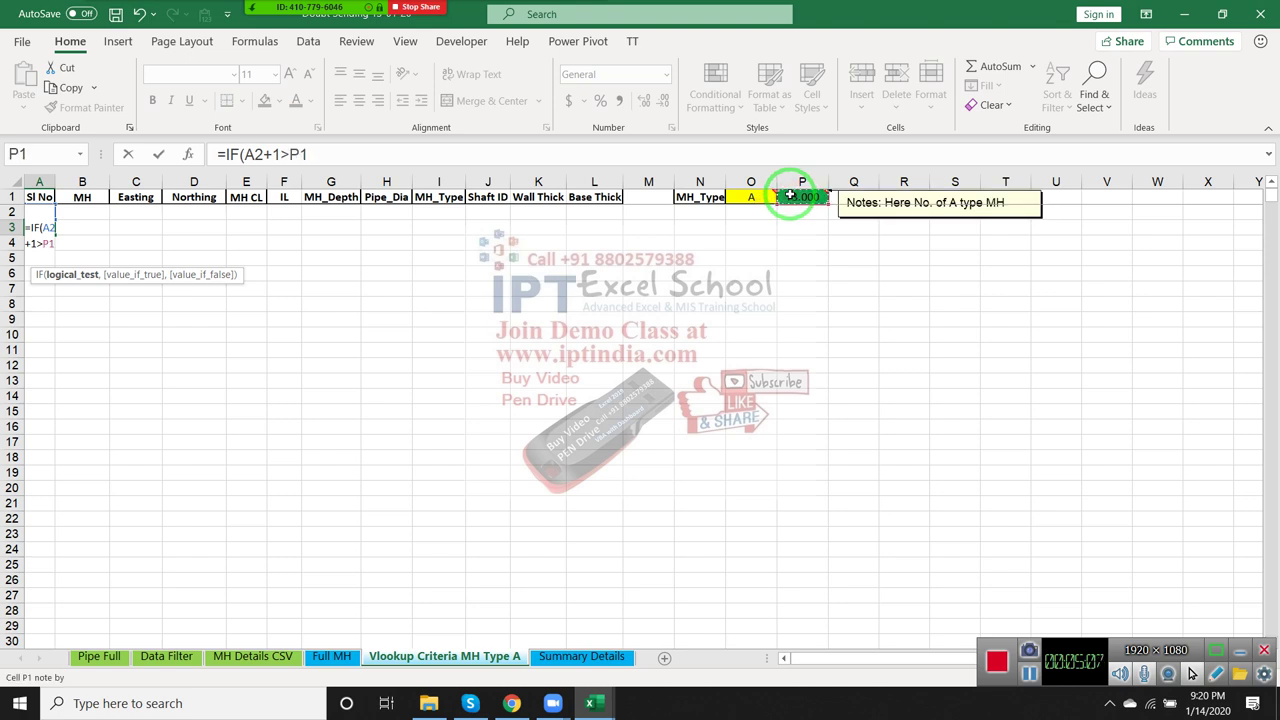
{"action": "type", "text": ","}
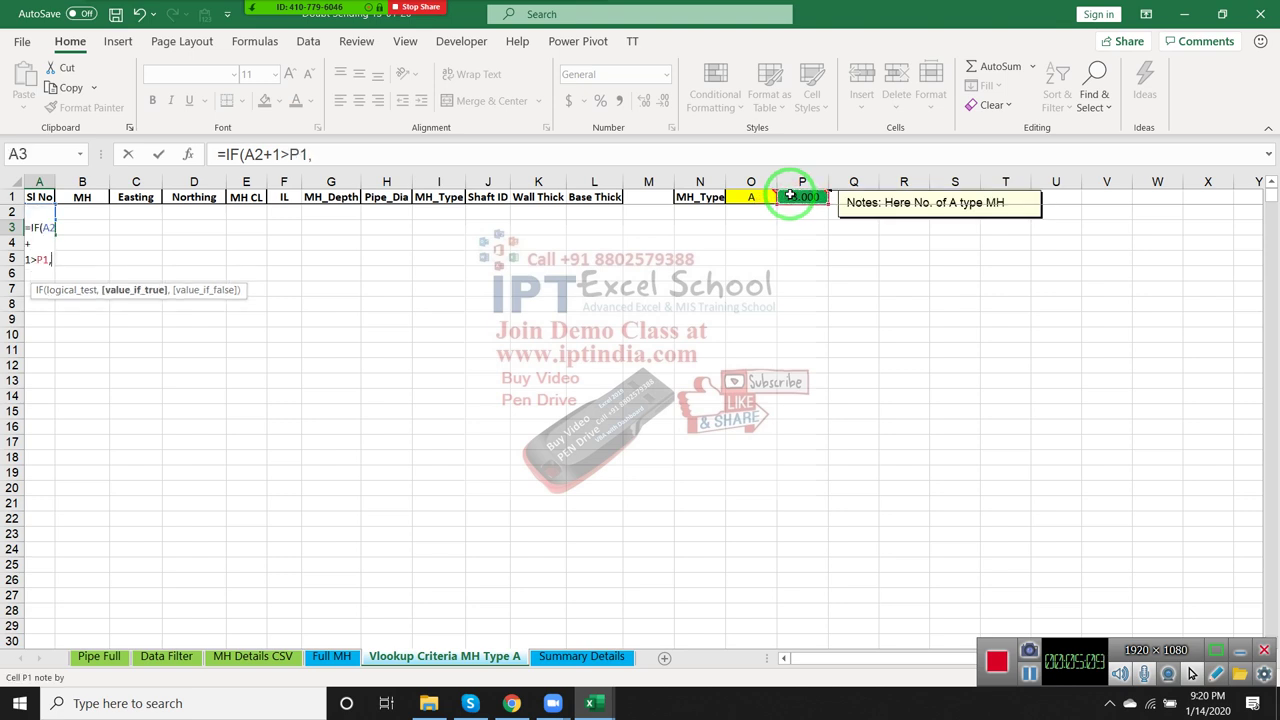
{"action": "type", "text": "\"\","}
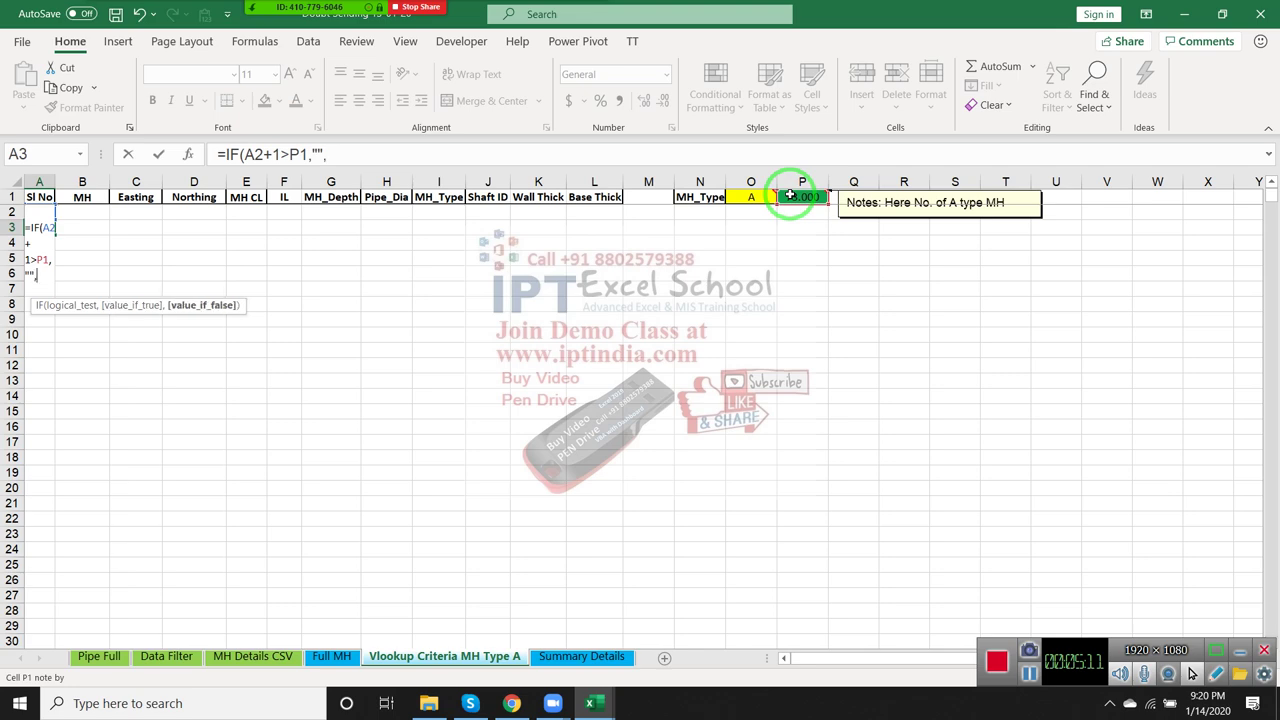
{"action": "type", "text": "A2"}
{"action": "type", "text": "+1"}
{"action": "key", "text": "Return"}
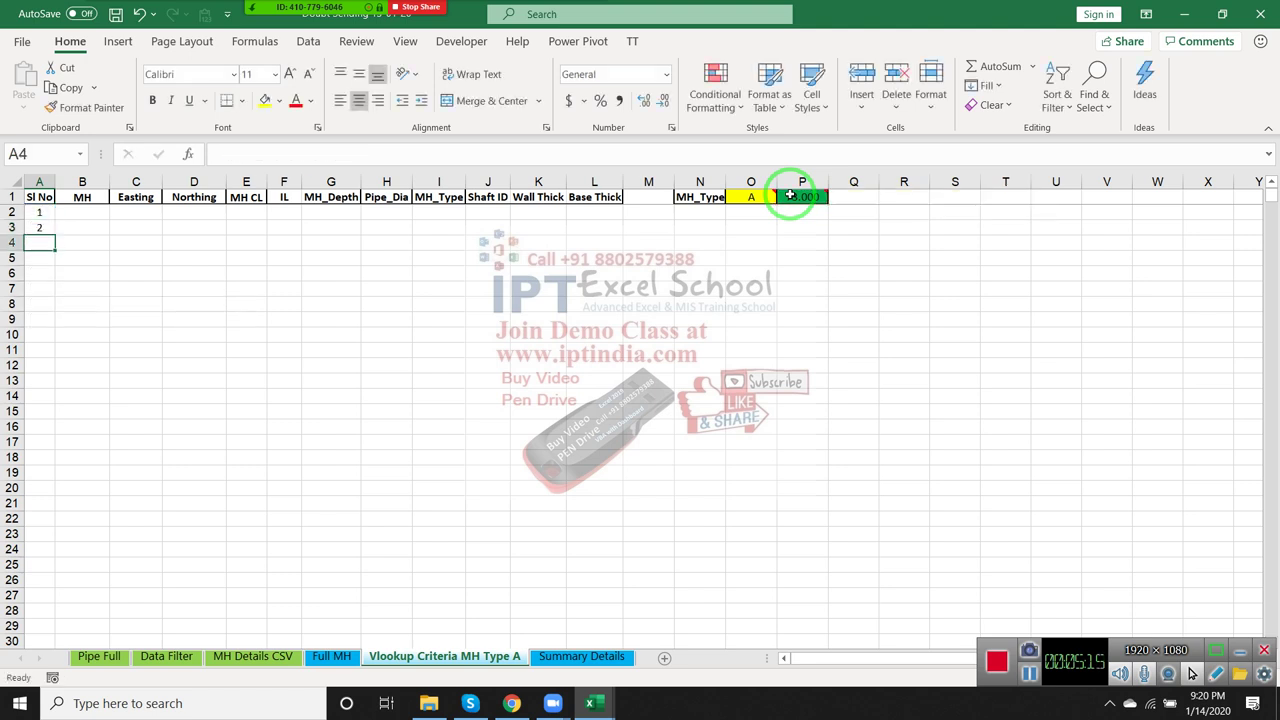
- Change A3 to =IFERROR(IF(A2+1>$P$1,"",A2+1),"") by wrapping it in IFERROR and locking P1
{"action": "key", "text": "Up"}
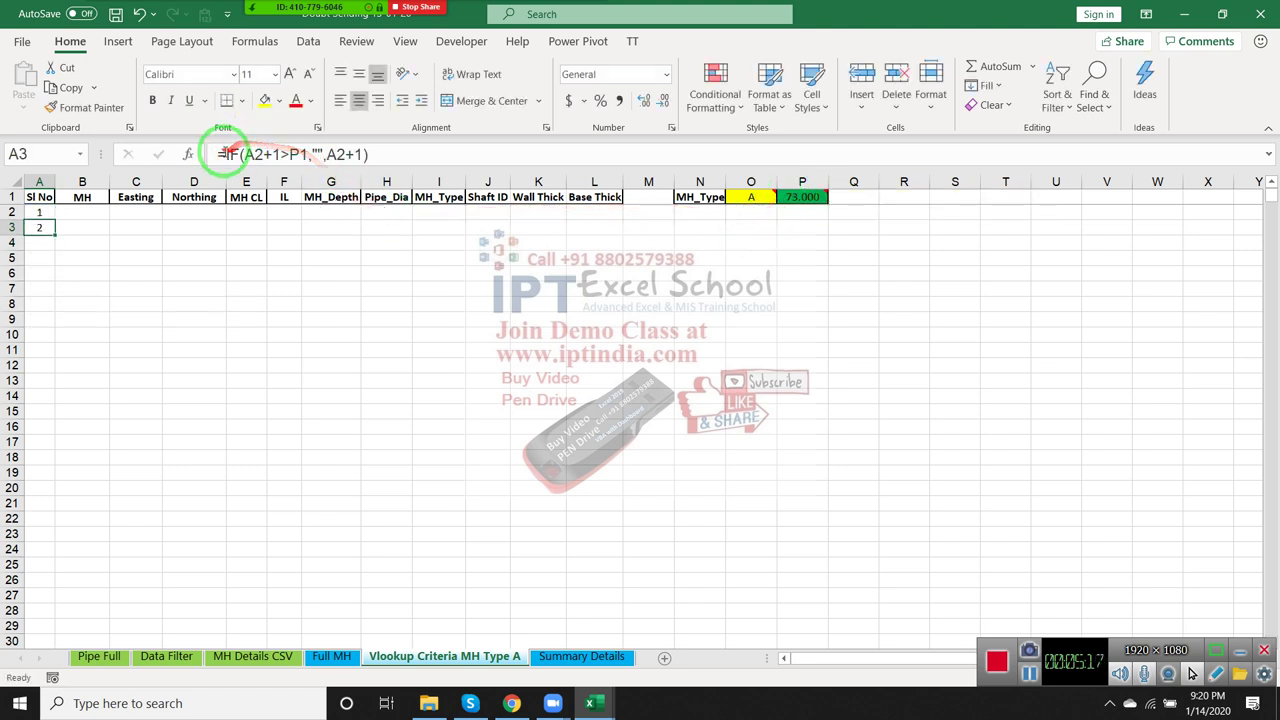
{"action": "left_click", "coordinate": [222, 154]}
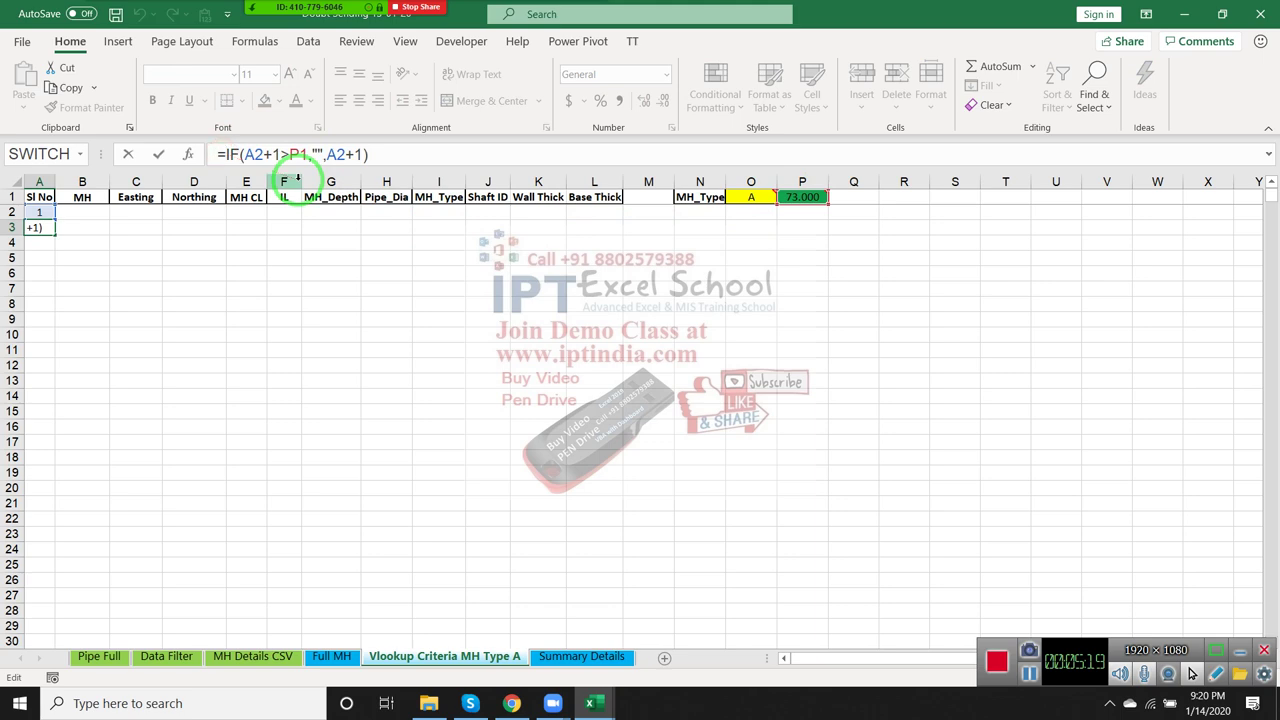
{"action": "type", "text": "IFERROR("}
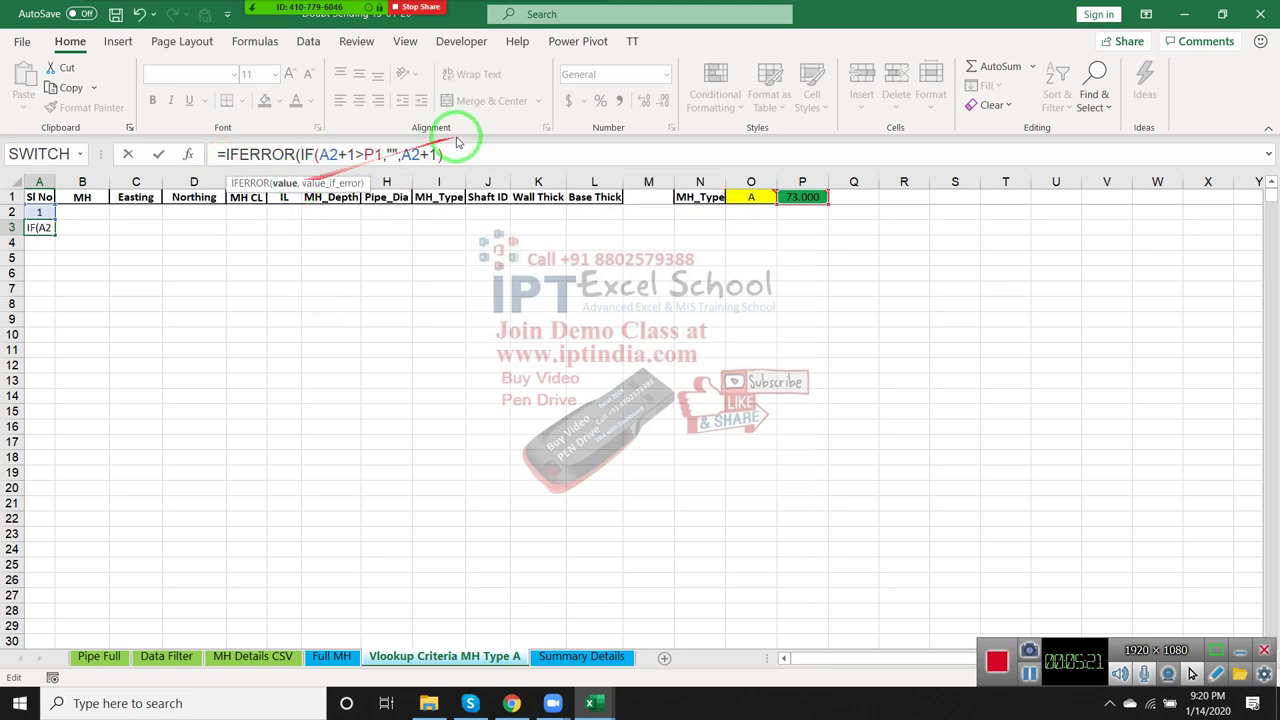
{"action": "type", "text": ",\""}
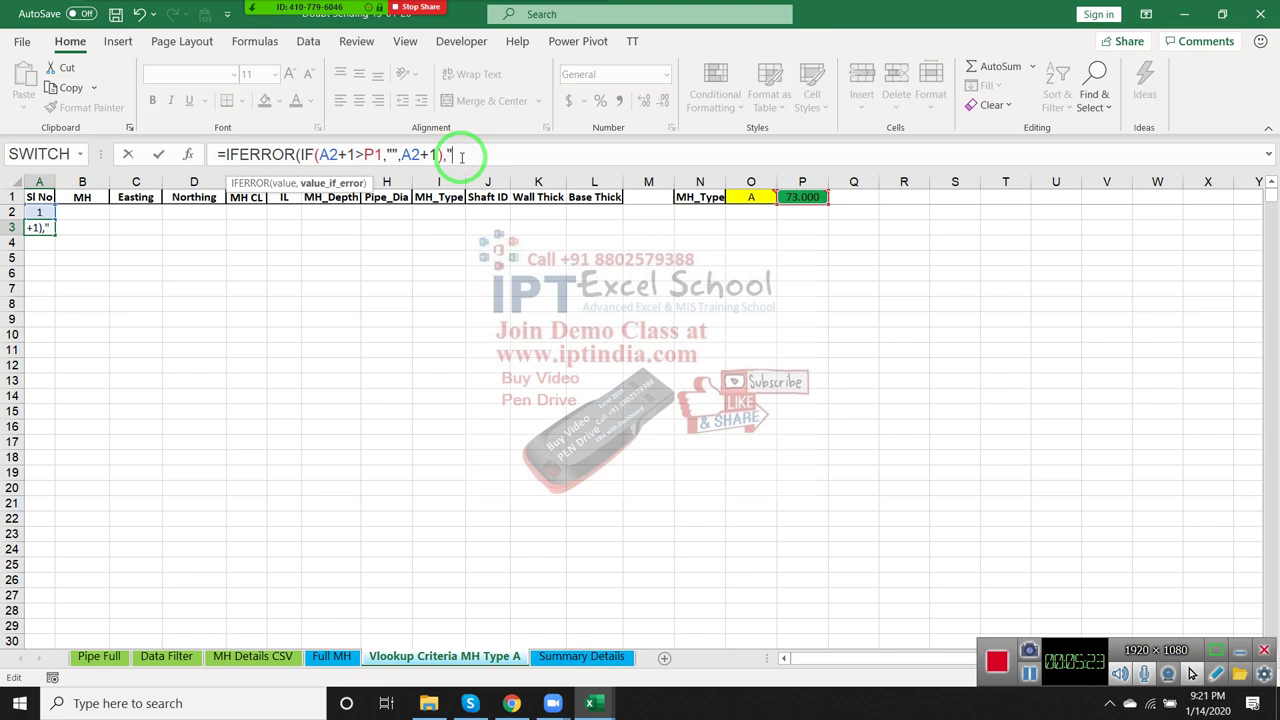
{"action": "type", "text": "\")"}
{"action": "key", "text": "ctrl+Return"}
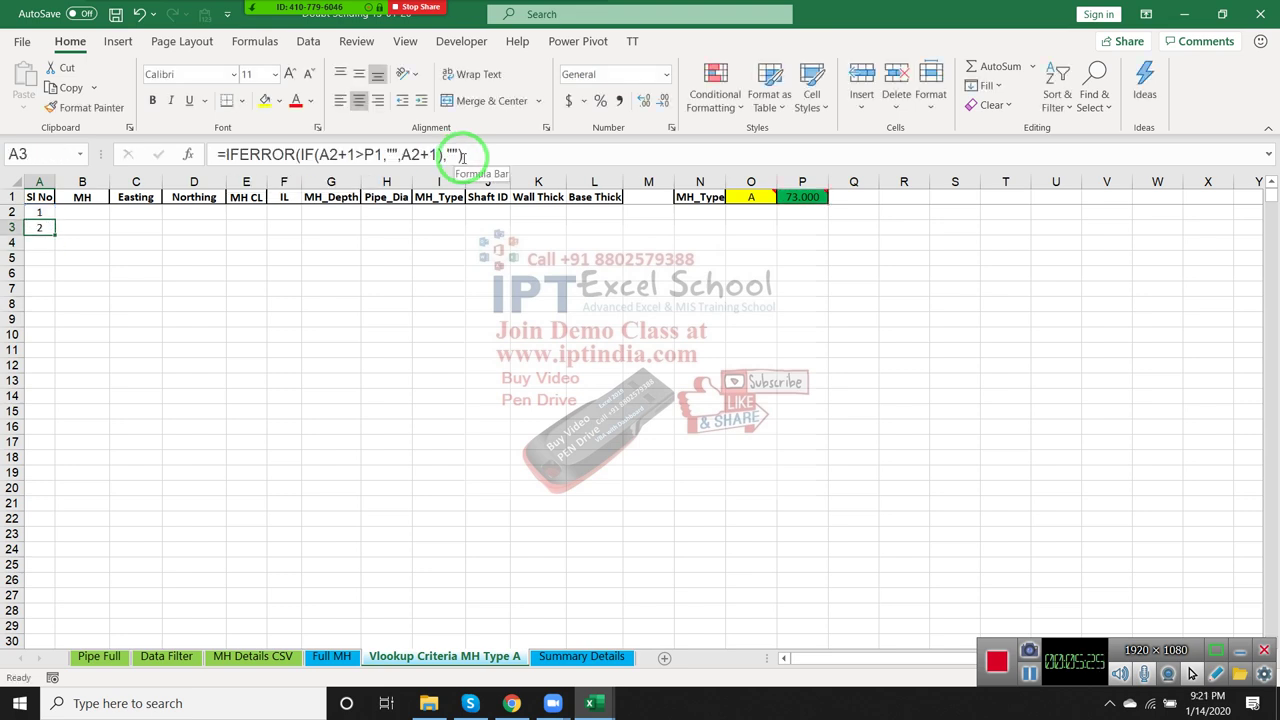
{"action": "left_click", "coordinate": [333, 152]}
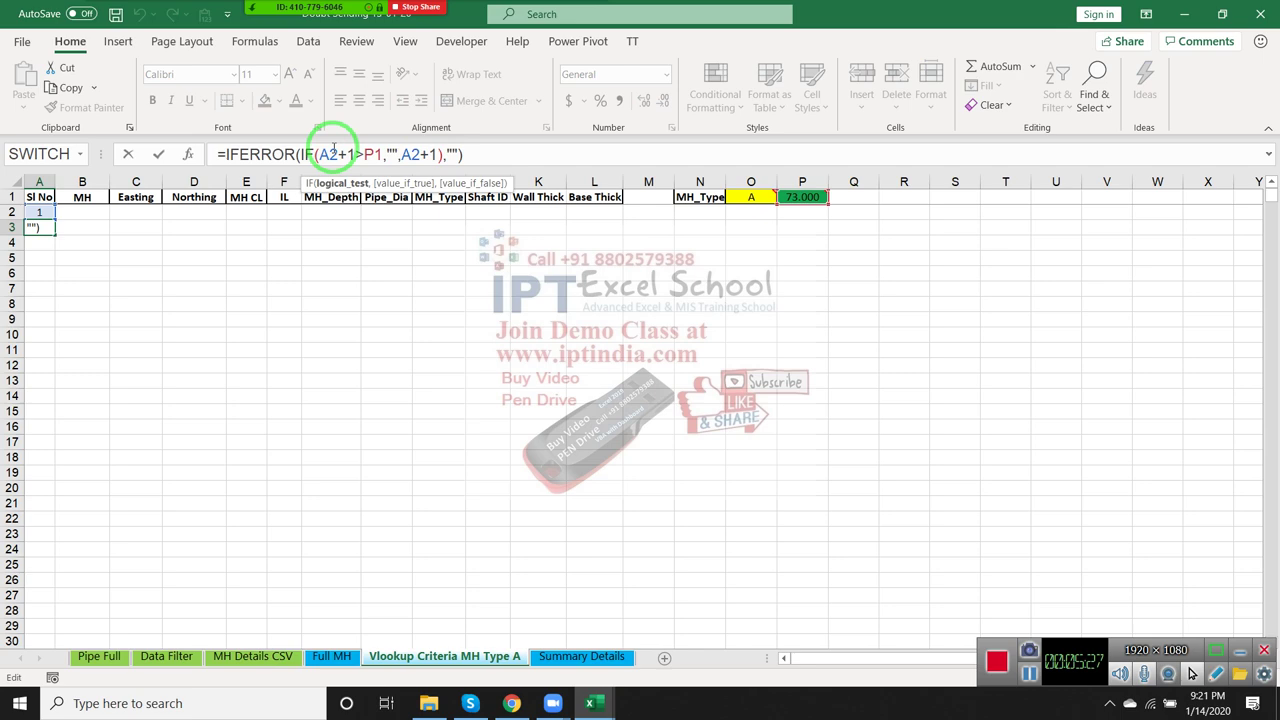
{"action": "key", "text": "F4"}
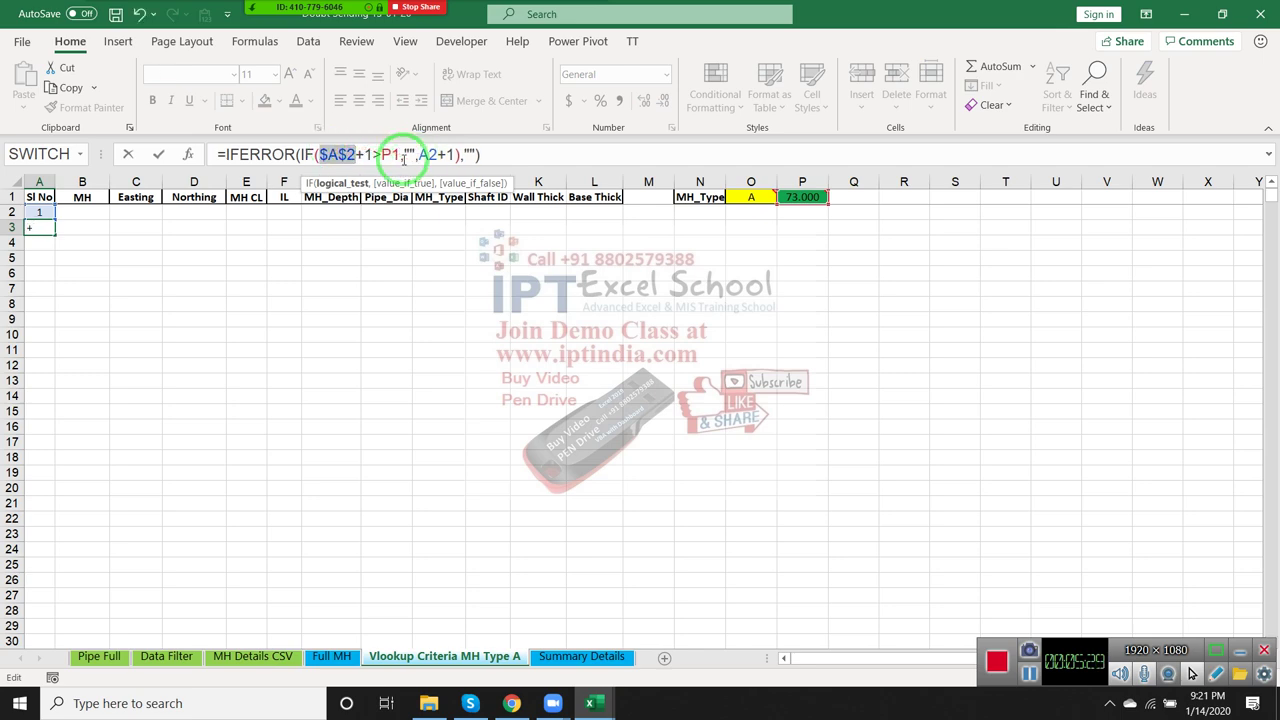
{"action": "key", "text": "F4"}
{"action": "key", "text": "F4"}
{"action": "key", "text": "F4"}
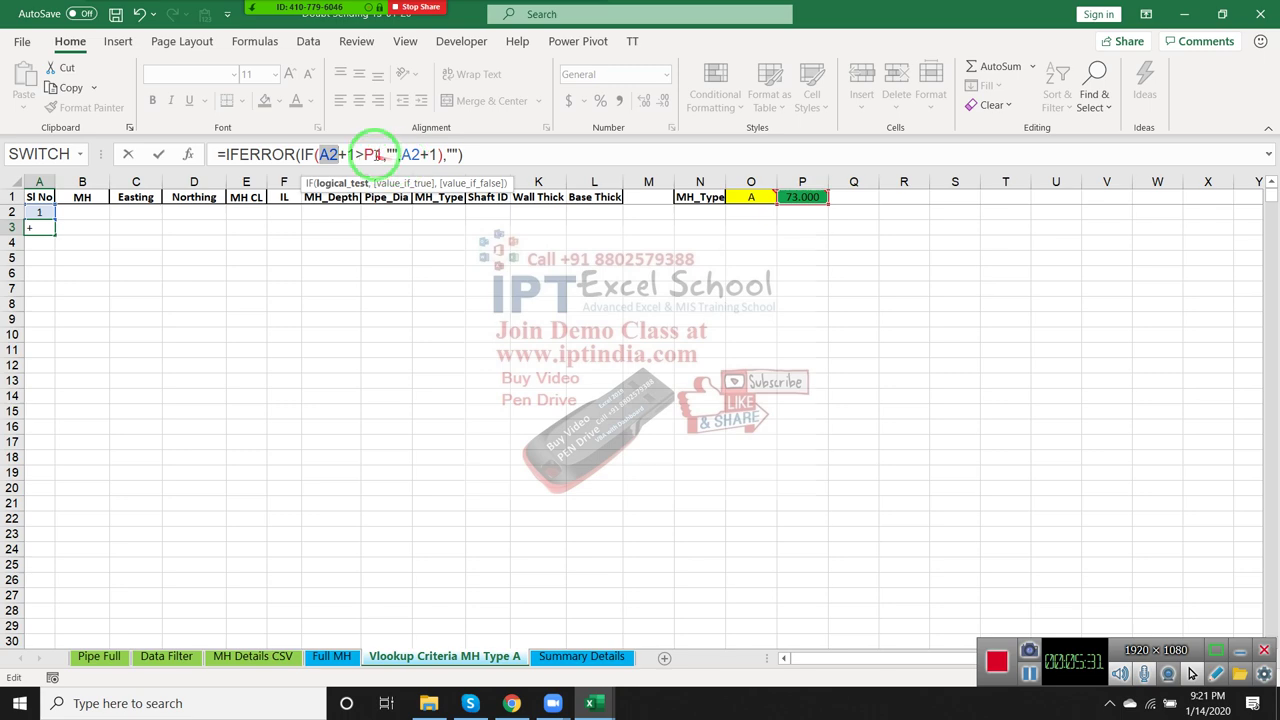
{"action": "left_click", "coordinate": [381, 155]}
{"action": "key", "text": "F4"}
{"action": "key", "text": "ctrl+Return"}
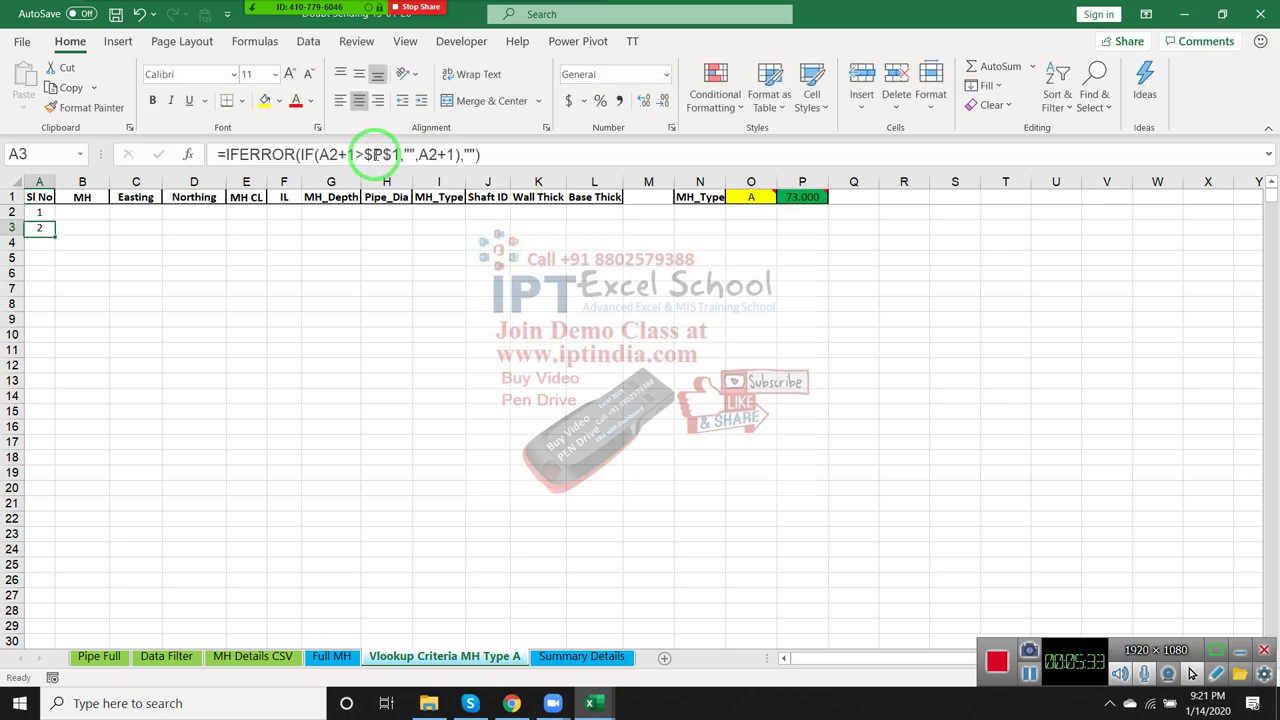
- Copy the A3 serial-number formula down column A with Ctrl+D, then return to B2
{"action": "key", "text": "shift+Down"}
{"action": "key", "text": "shift+Down"}
{"action": "key", "text": "shift+Down"}
{"action": "key", "text": "shift+Down"}
{"action": "key", "text": "shift+Down"}
{"action": "key", "text": "shift+Down"}
{"action": "key", "text": "shift+Down"}
{"action": "key", "text": "shift+Down"}
{"action": "key", "text": "shift+Down"}
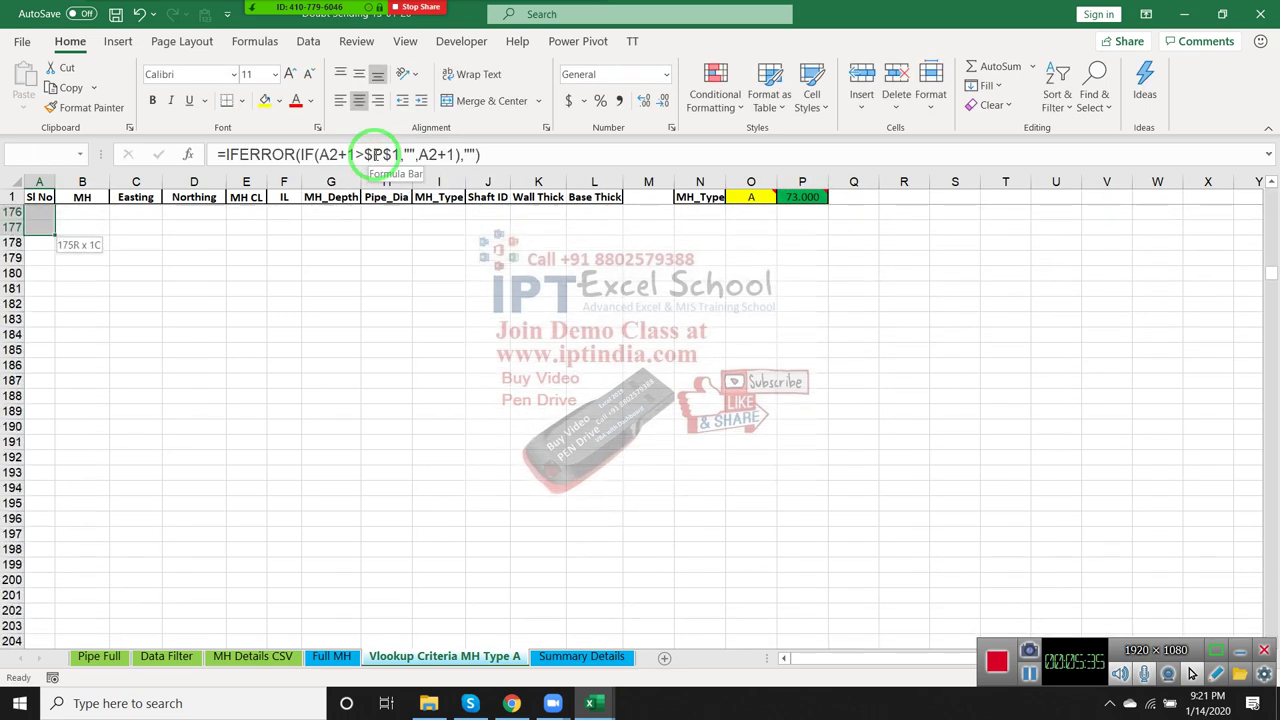
{"action": "key", "text": "ctrl+d"}
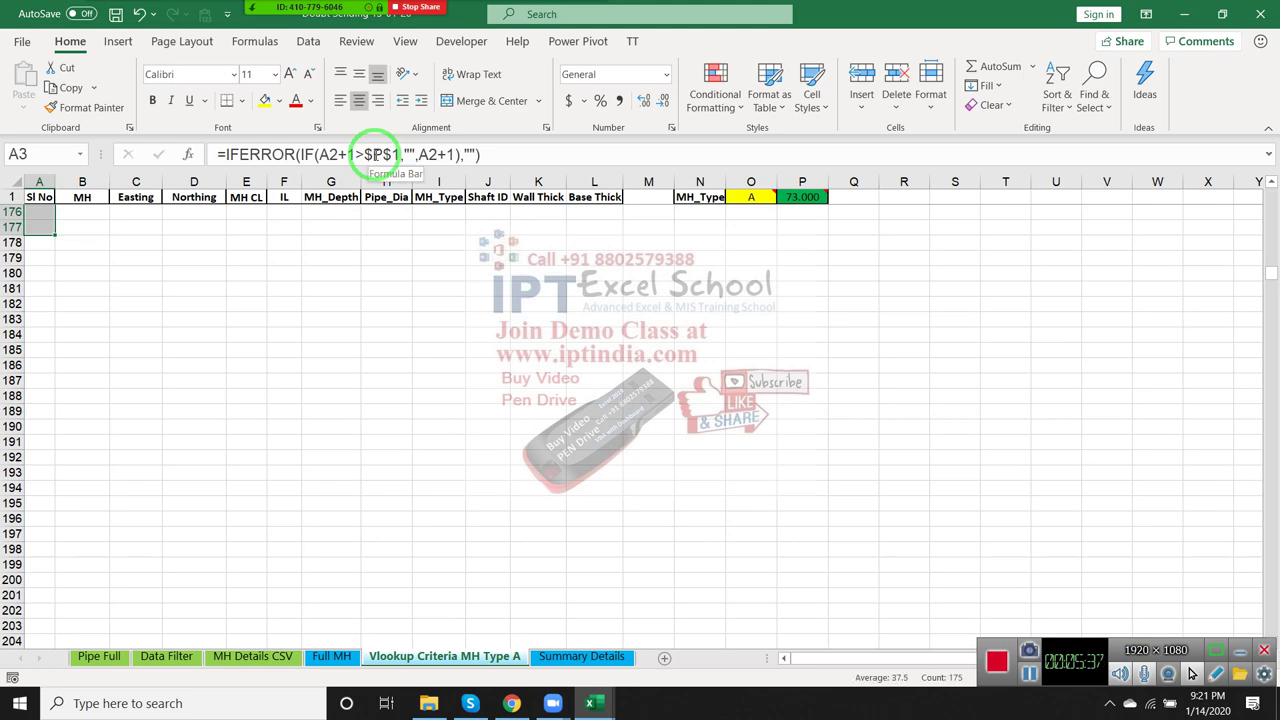
{"action": "key", "text": "ctrl+Home"}
{"action": "key", "text": "Down"}
{"action": "key", "text": "Right"}
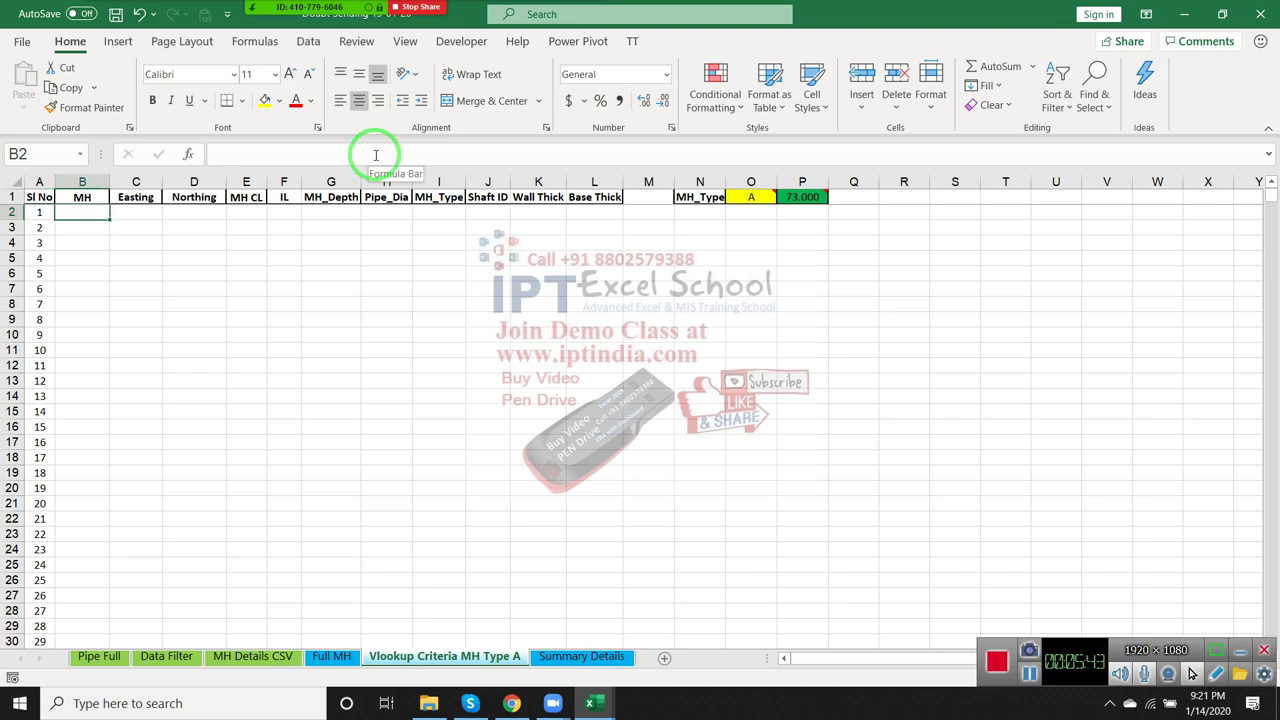
- Start an OFFSET formula in B2 anchored on 'Data Filter'!A1
{"action": "type", "text": "="}
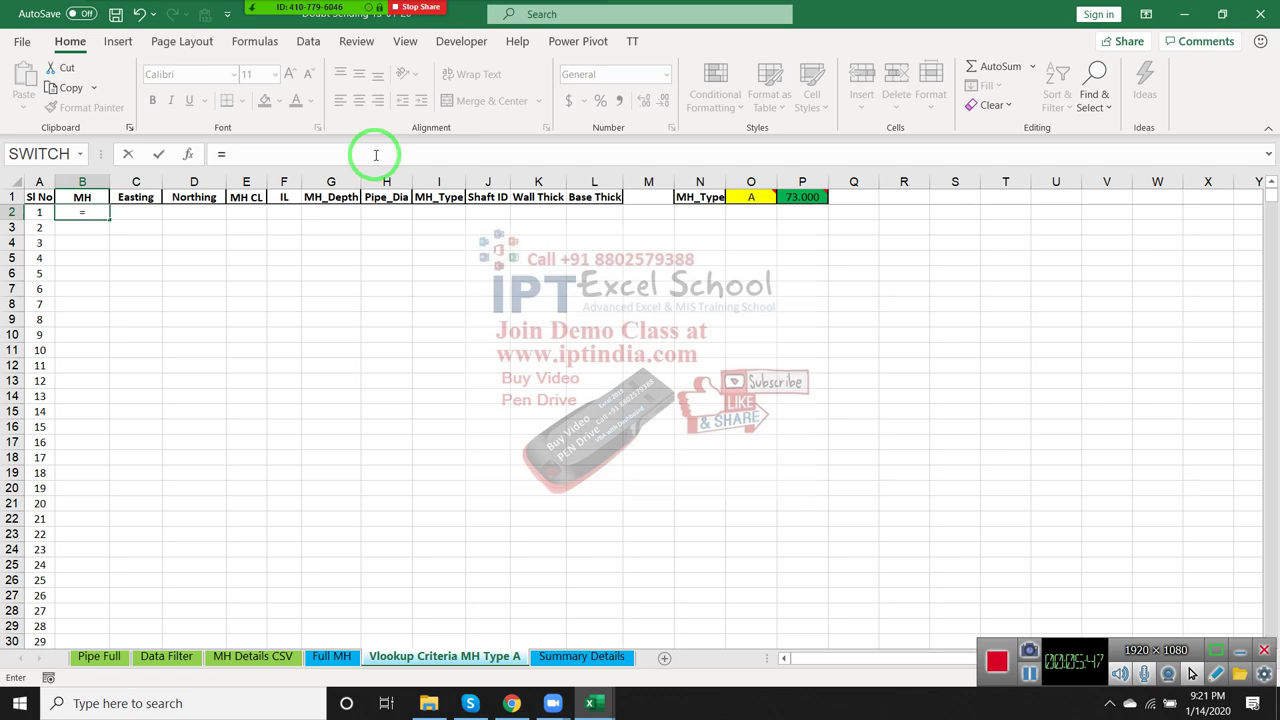
{"action": "type", "text": "off"}
{"action": "key", "text": "Tab"}
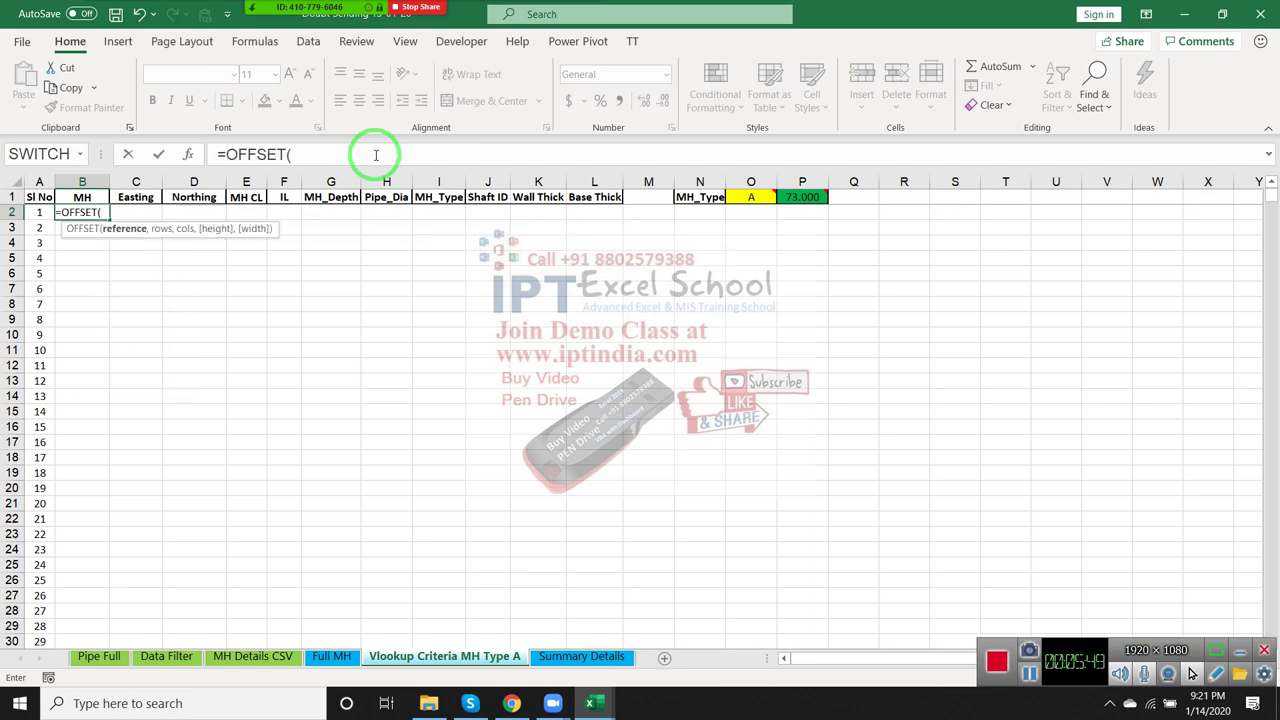
{"action": "left_click", "coordinate": [176, 662]}
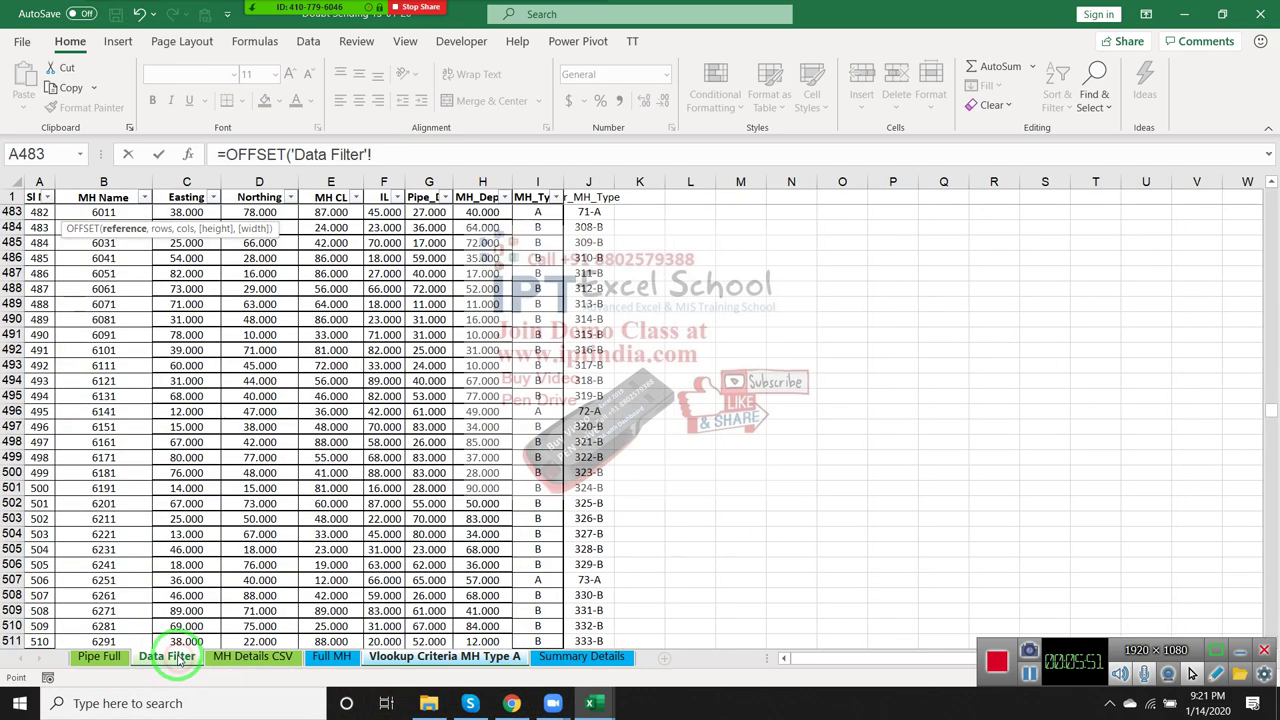
{"action": "left_click", "coordinate": [33, 197]}
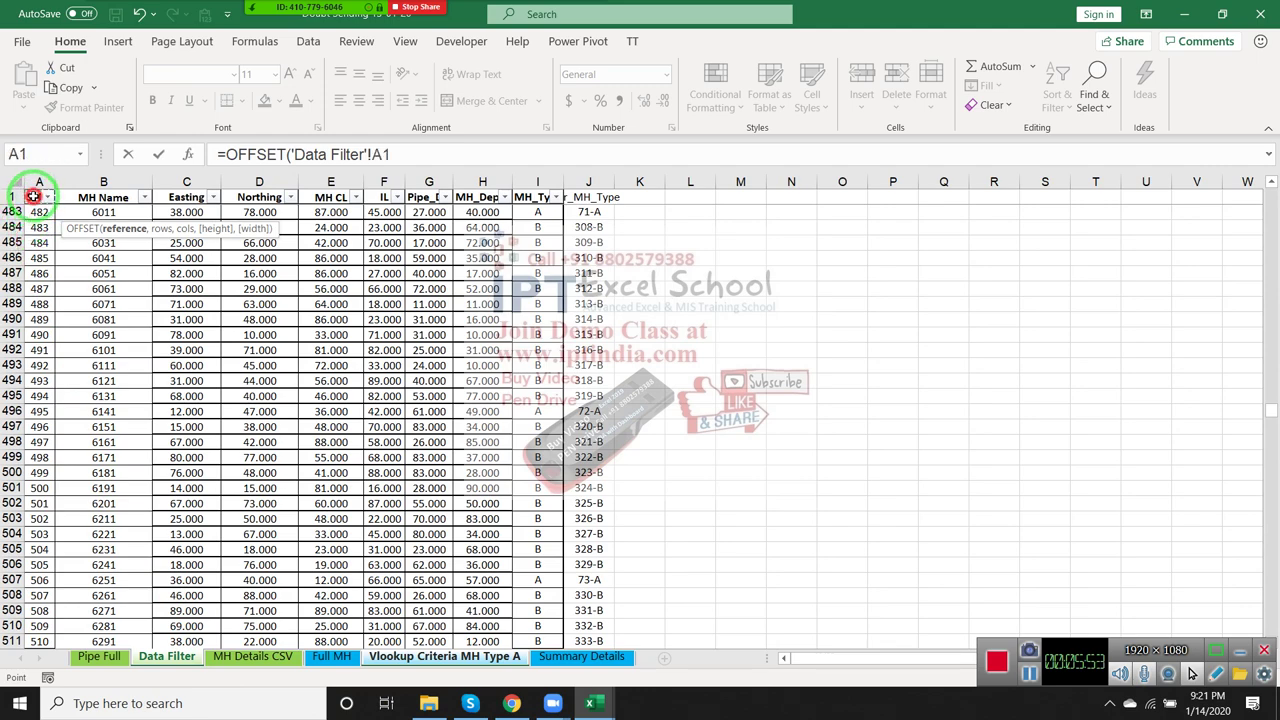
{"action": "key", "text": "Down"}
{"action": "key", "text": "Up"}
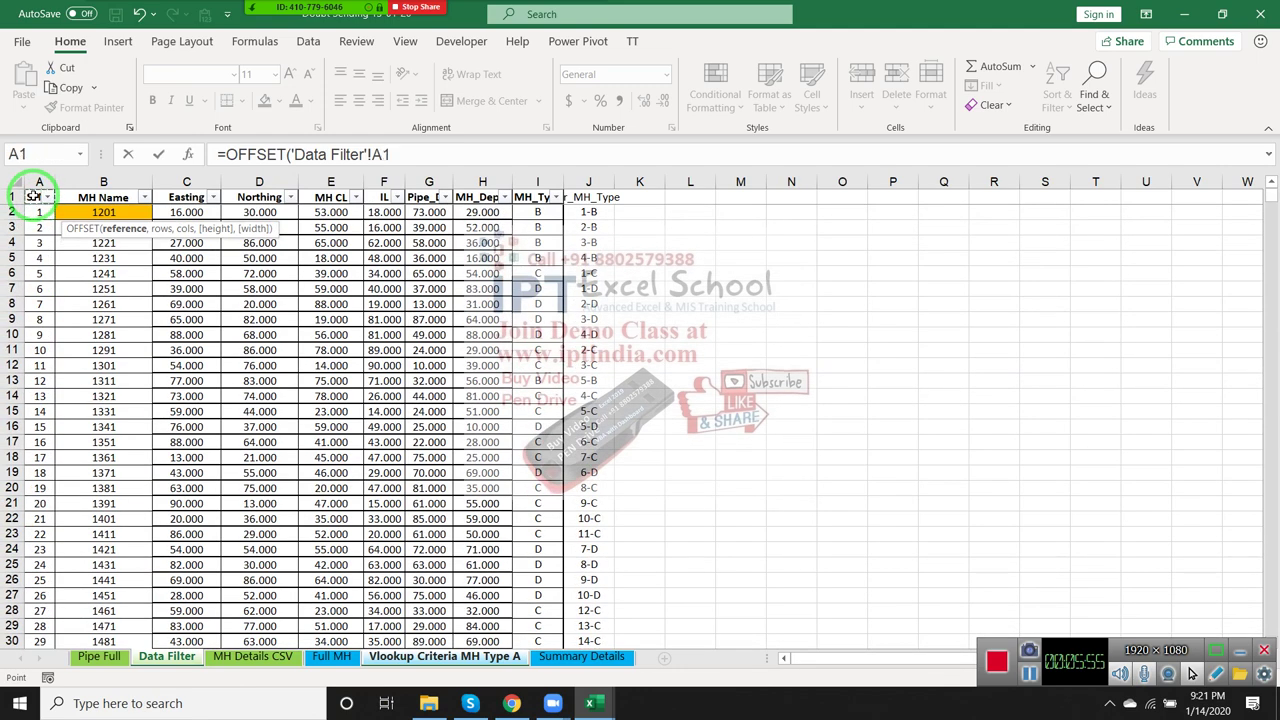
- Add MATCH(A2&"-"&O1,'Data Filter'!J:J,0)-1 as the row offset and 1 as the column offset
{"action": "type", "text": ","}
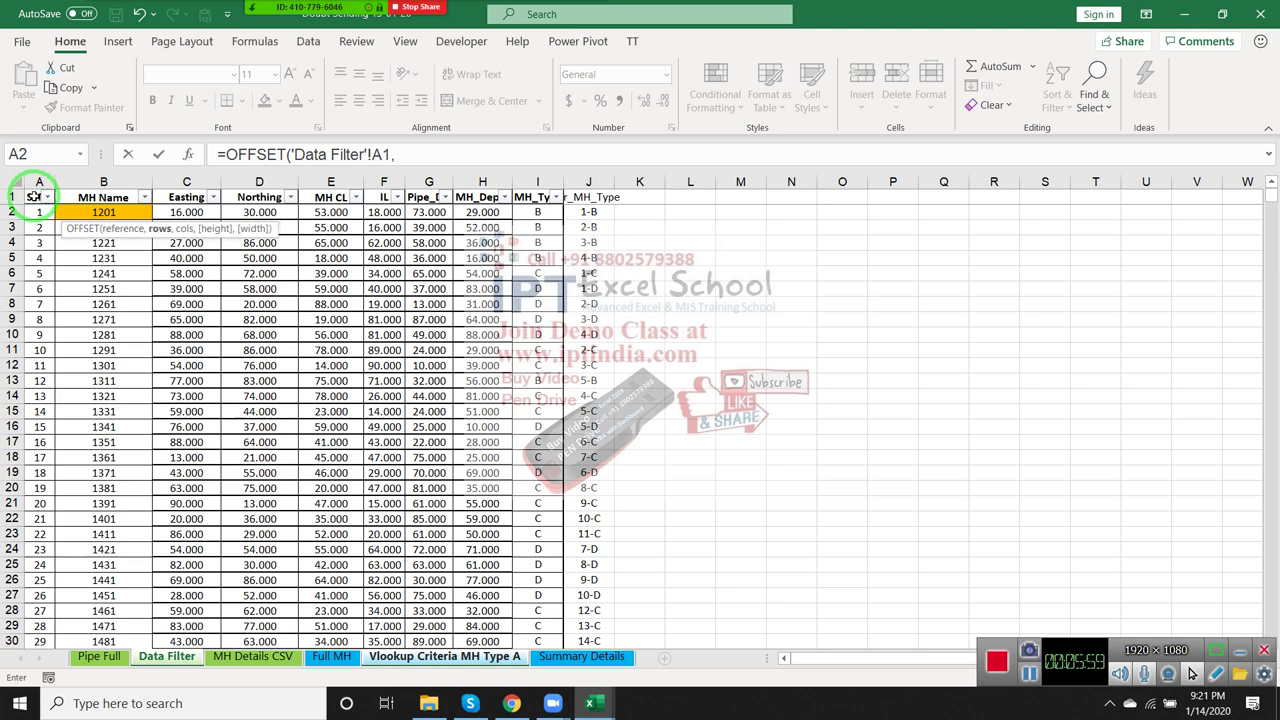
{"action": "type", "text": "mat"}
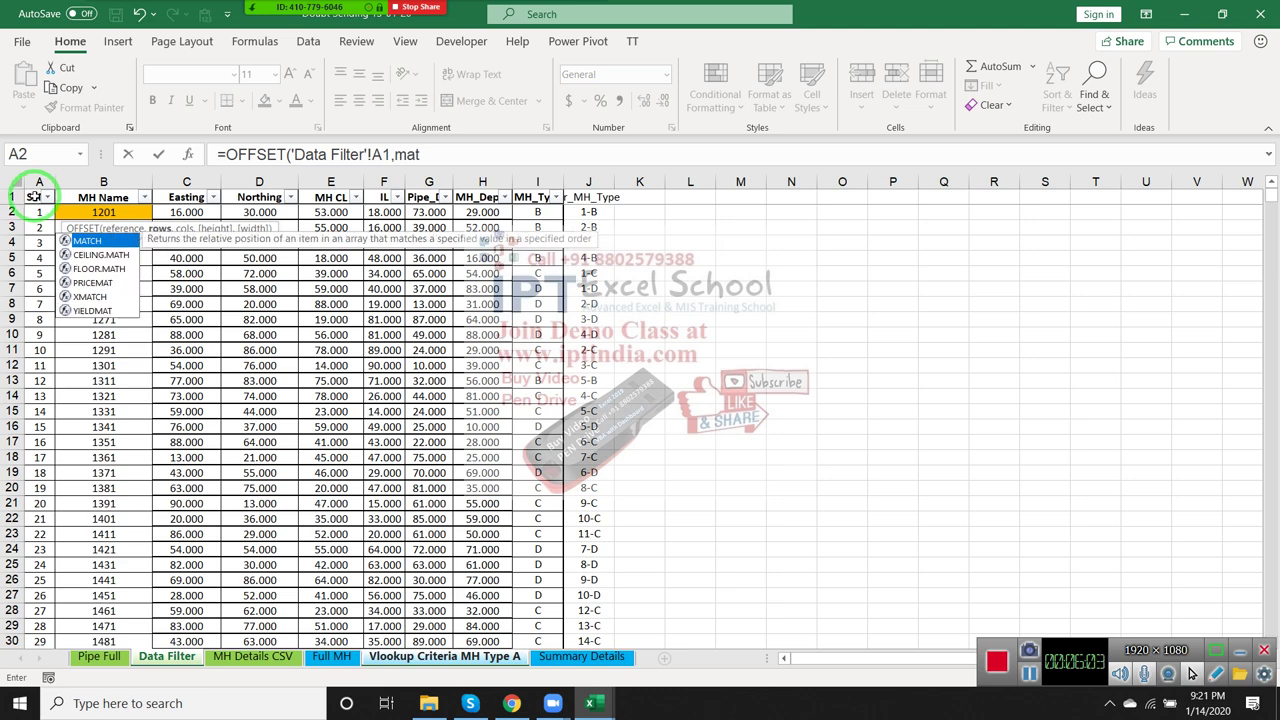
{"action": "key", "text": "Tab"}
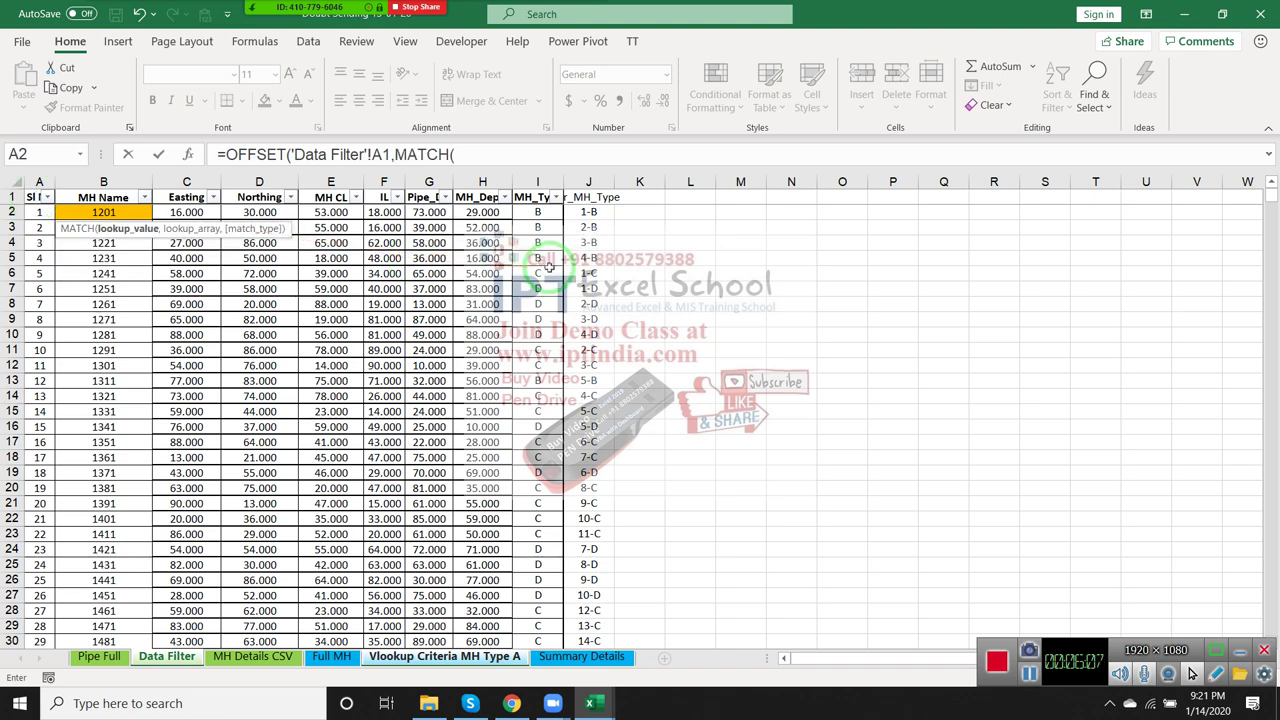
{"action": "type", "text": "a"}
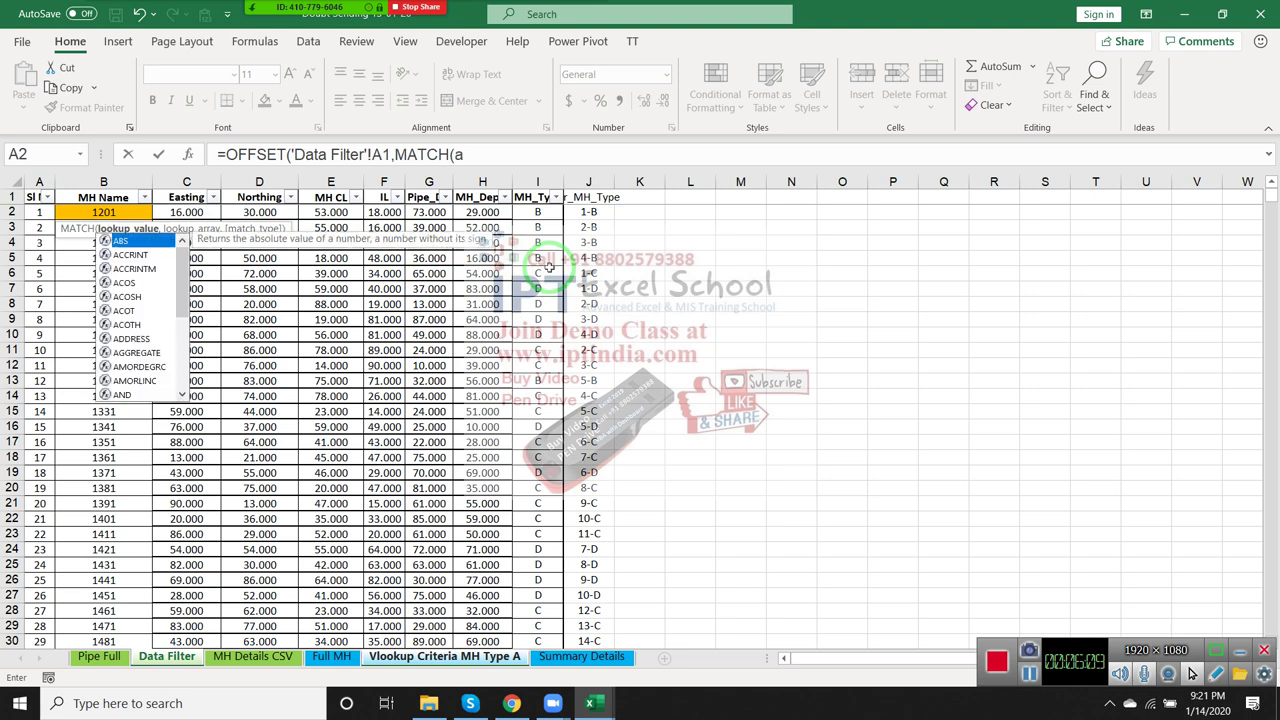
{"action": "type", "text": "2&\""}
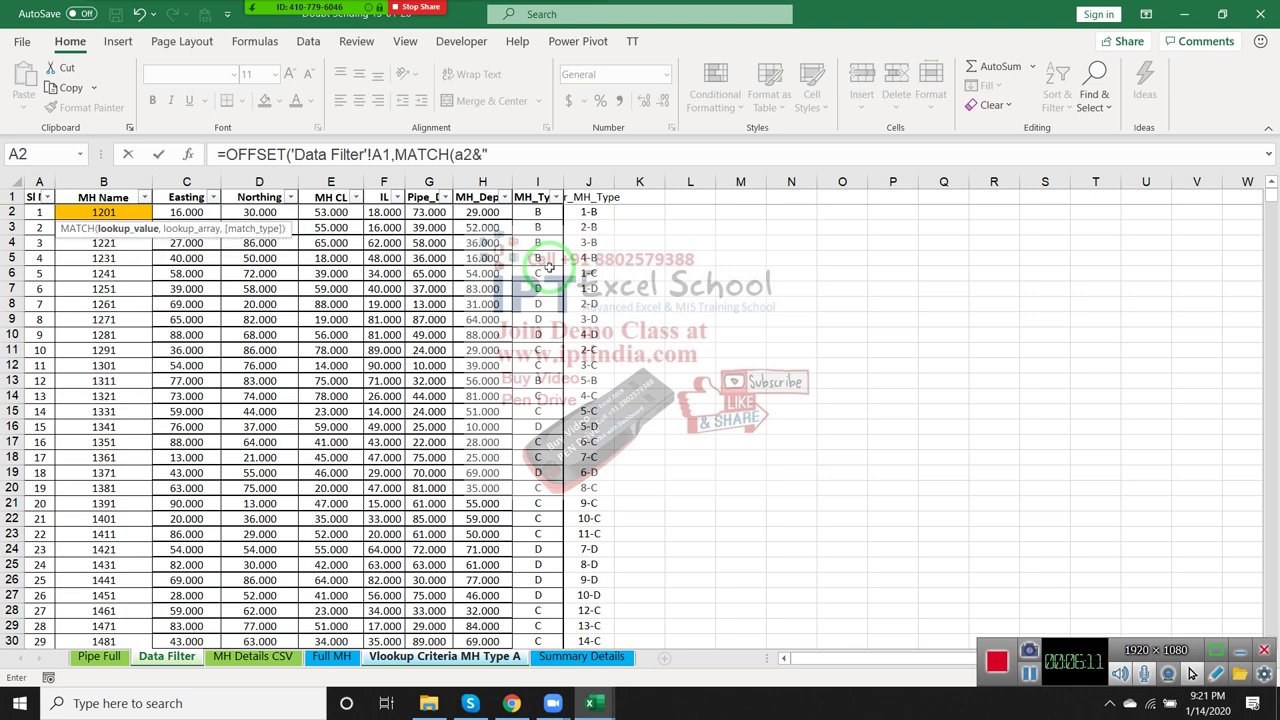
{"action": "type", "text": "-\"&"}
{"action": "type", "text": "o1"}
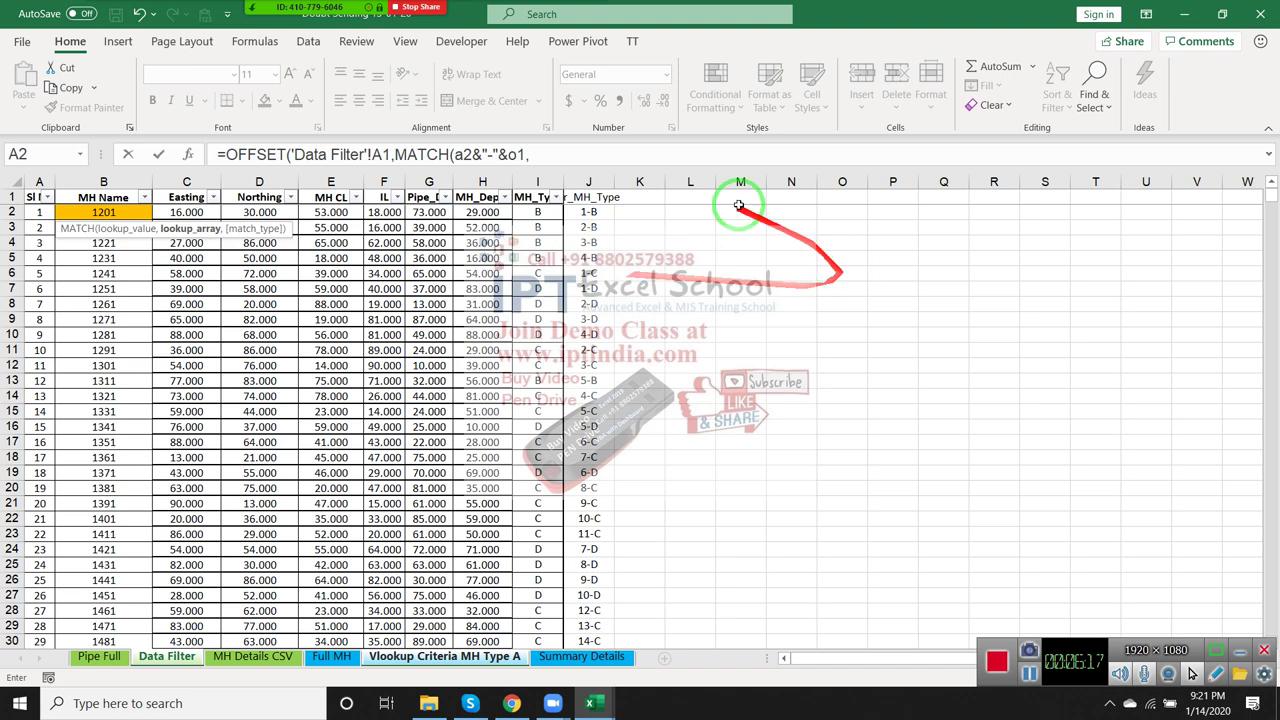
{"action": "type", "text": ","}
{"action": "left_click", "coordinate": [592, 174]}
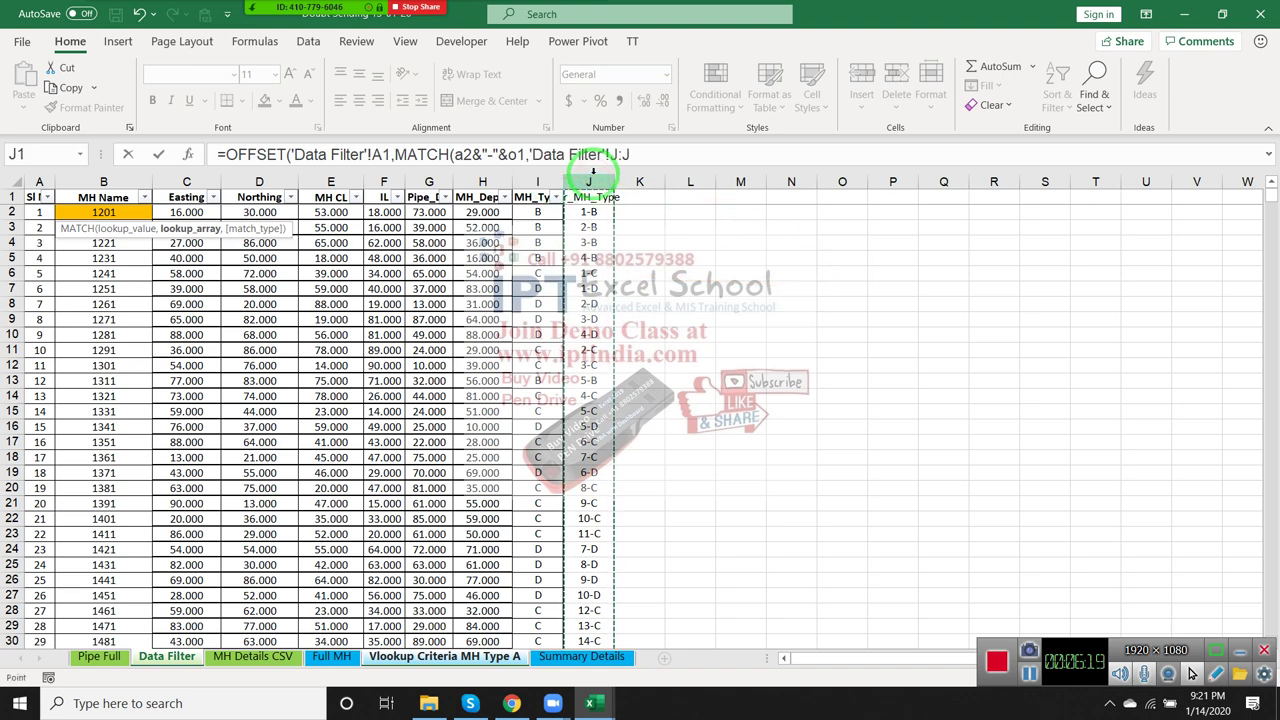
{"action": "type", "text": ")"}
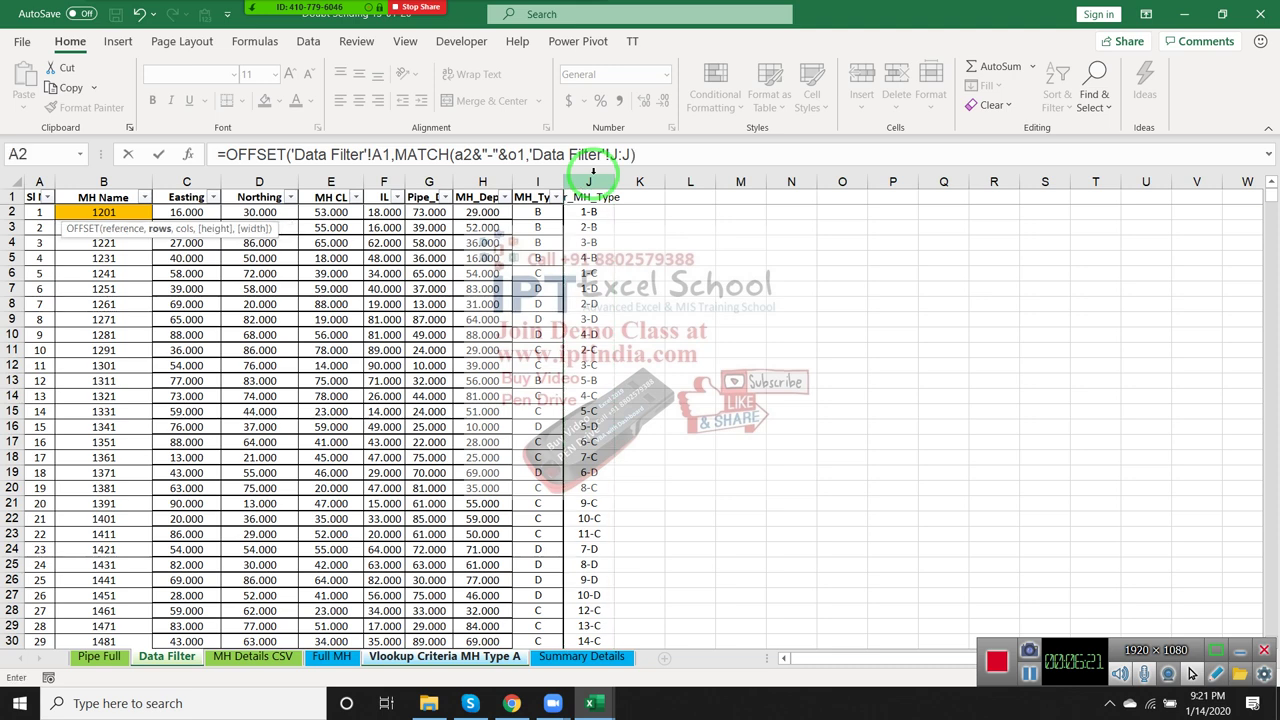
{"action": "key", "text": "BackSpace"}
{"action": "type", "text": ","}
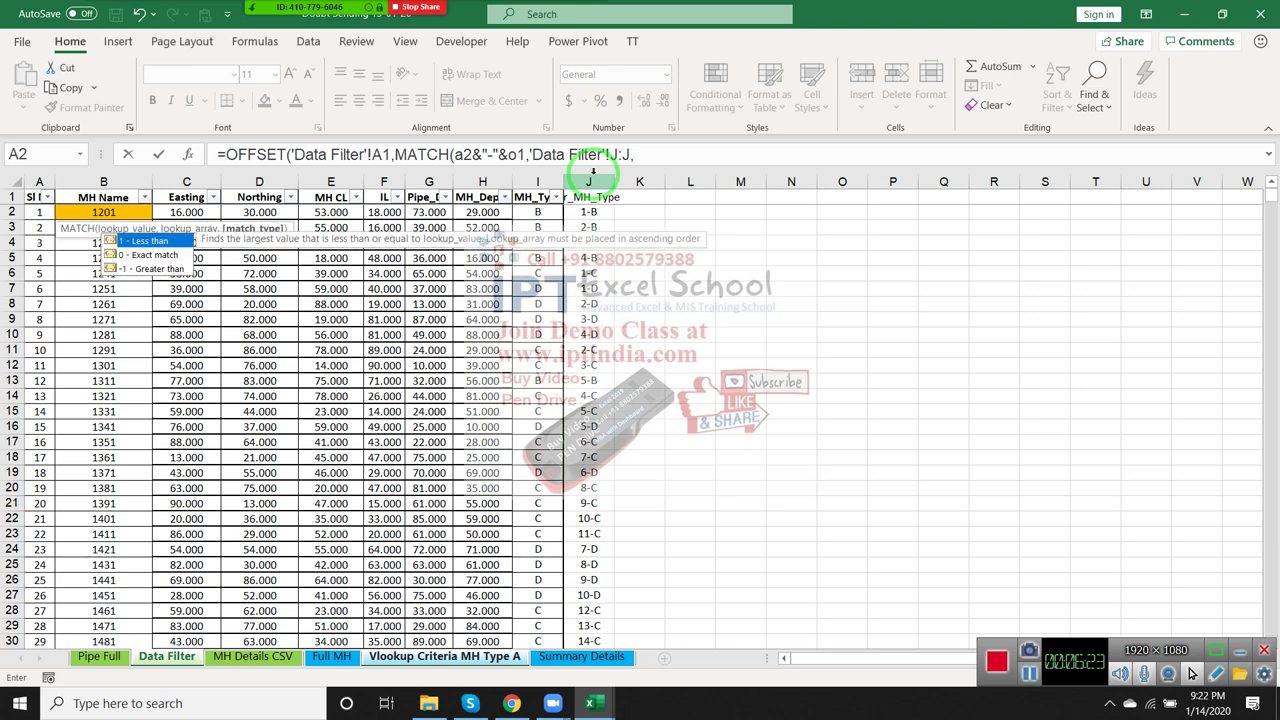
{"action": "type", "text": "0)"}
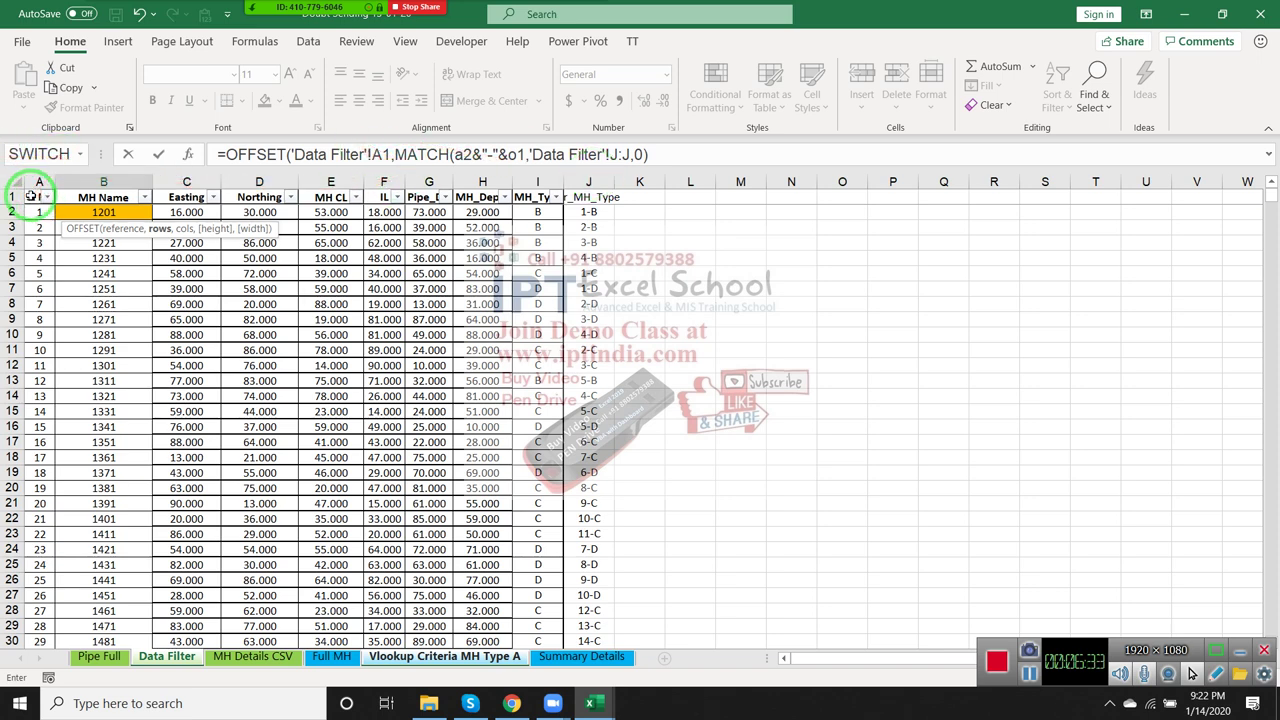
{"action": "left_click", "coordinate": [681, 150]}
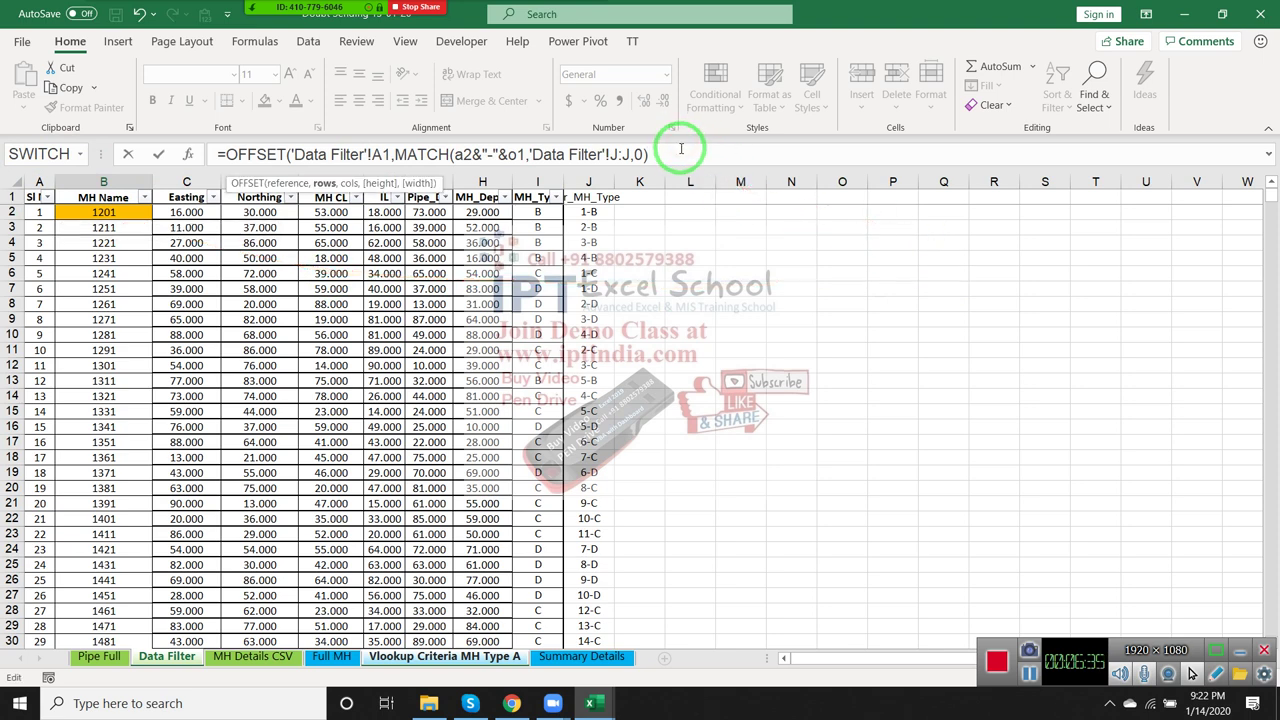
{"action": "type", "text": ","}
{"action": "key", "text": "BackSpace"}
{"action": "type", "text": "-"}
{"action": "type", "text": "1"}
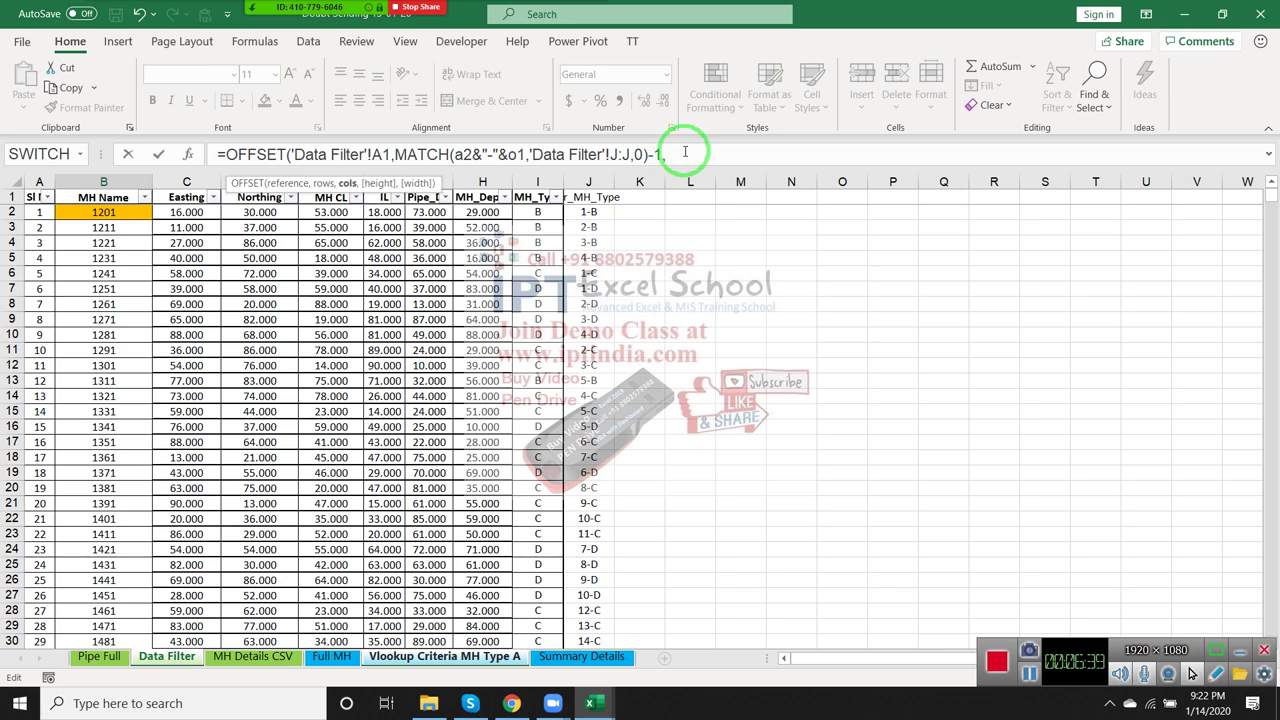
{"action": "type", "text": ","}
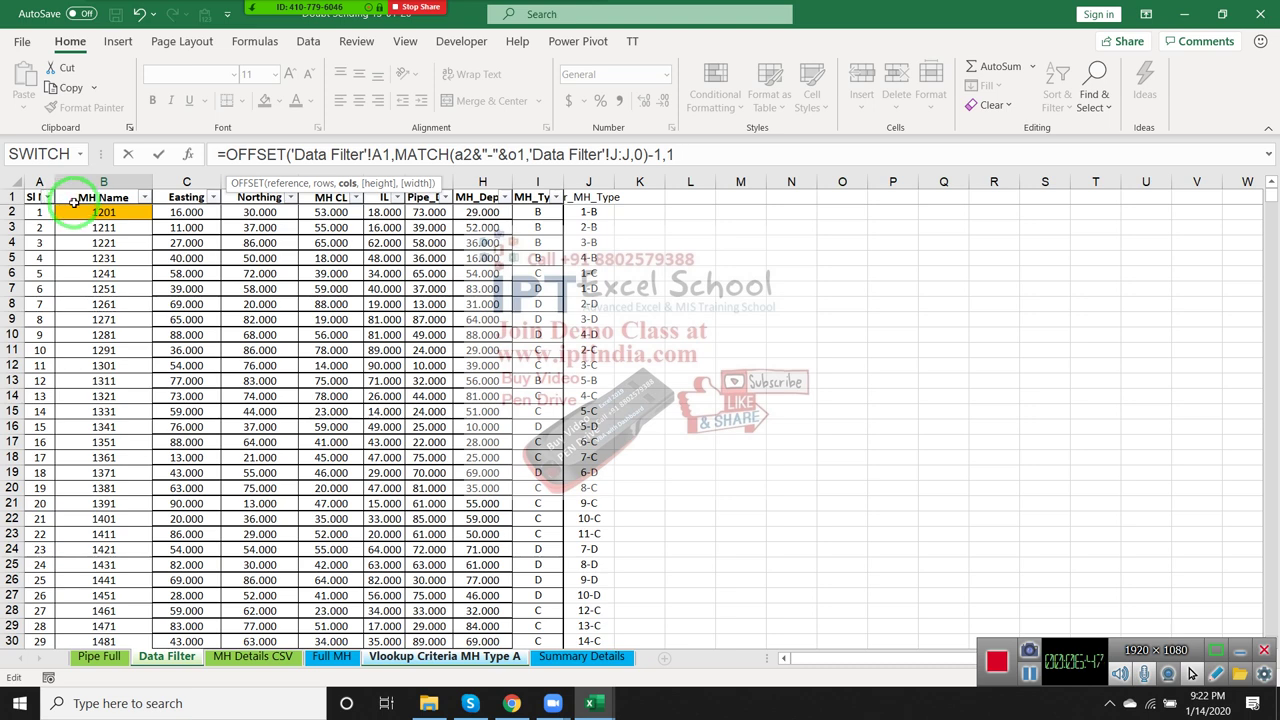
{"action": "key", "text": "Return"}
{"action": "key", "text": "Return"}
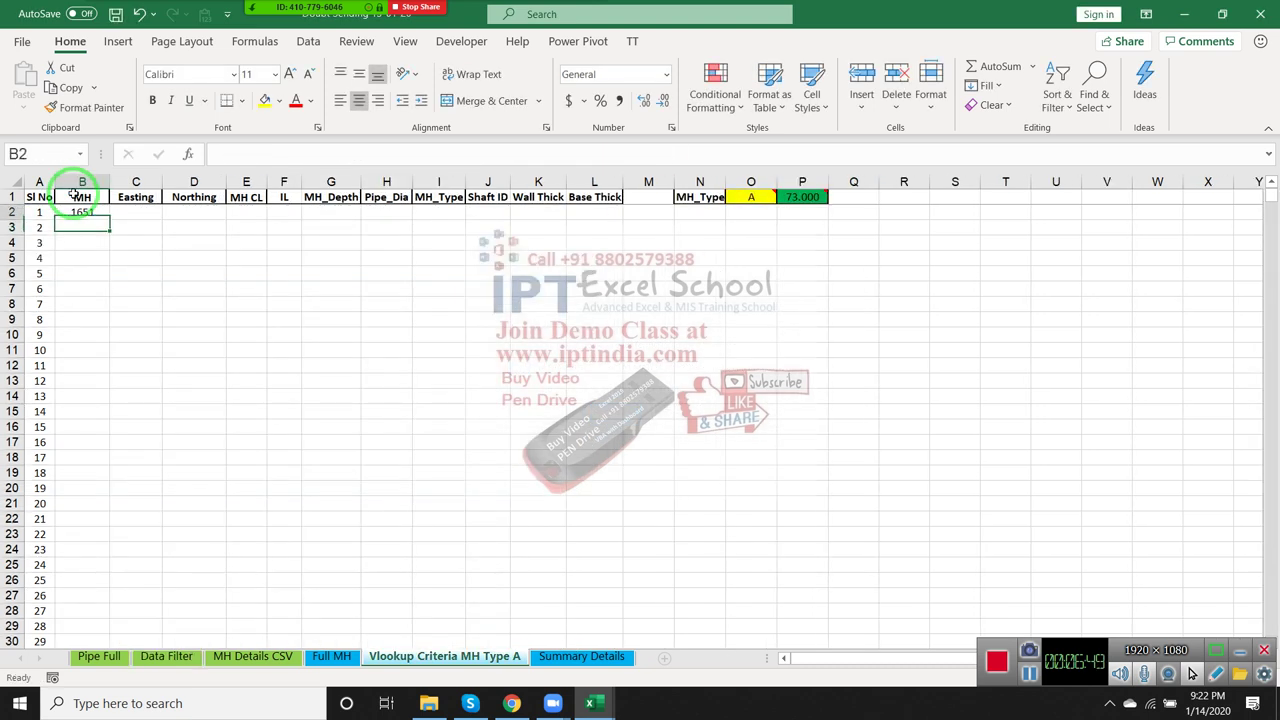
- Browse the Data Filter sheet to see where the type A records appear, including MH 2591
{"action": "key", "text": "Up"}
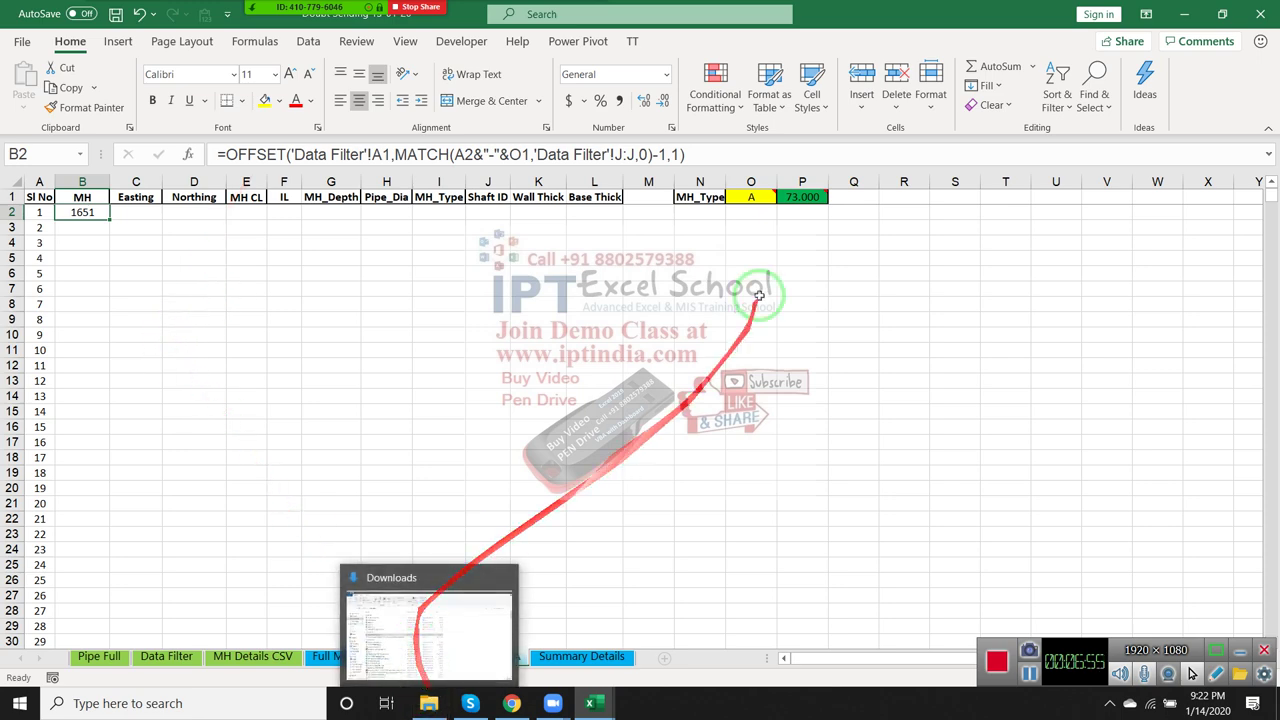
{"action": "left_click", "coordinate": [652, 398]}
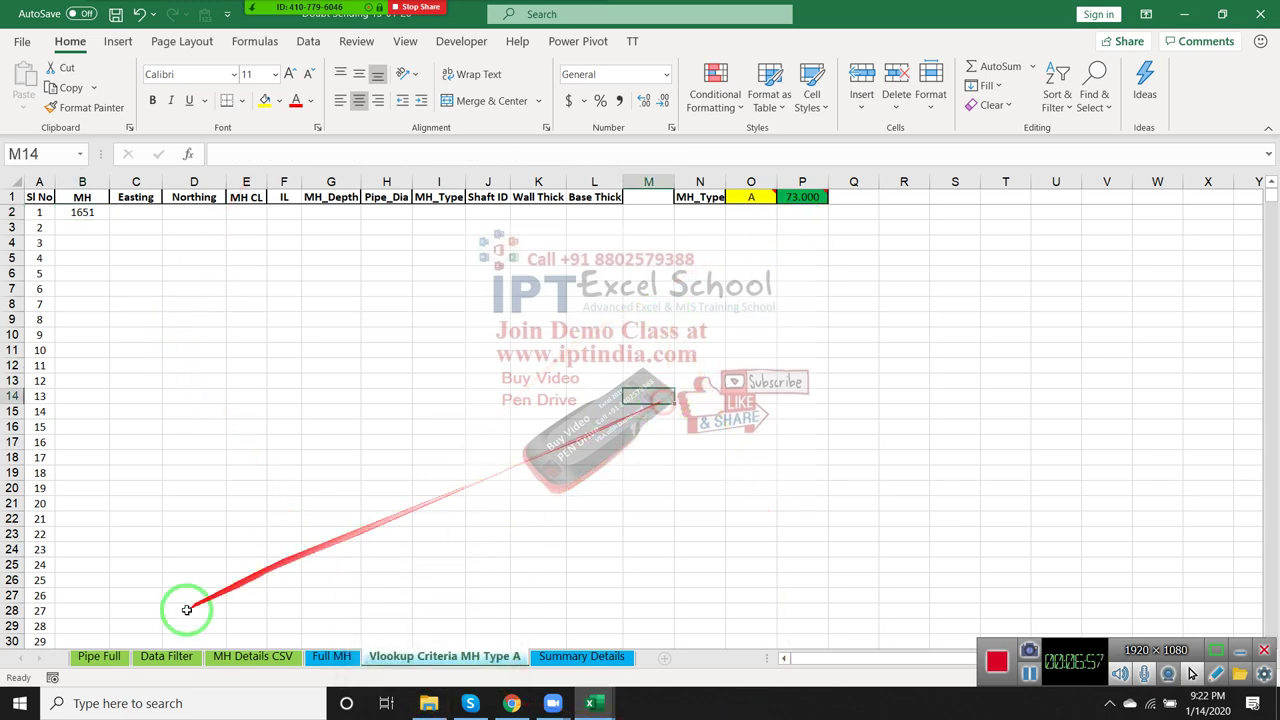
{"action": "left_click", "coordinate": [166, 656]}
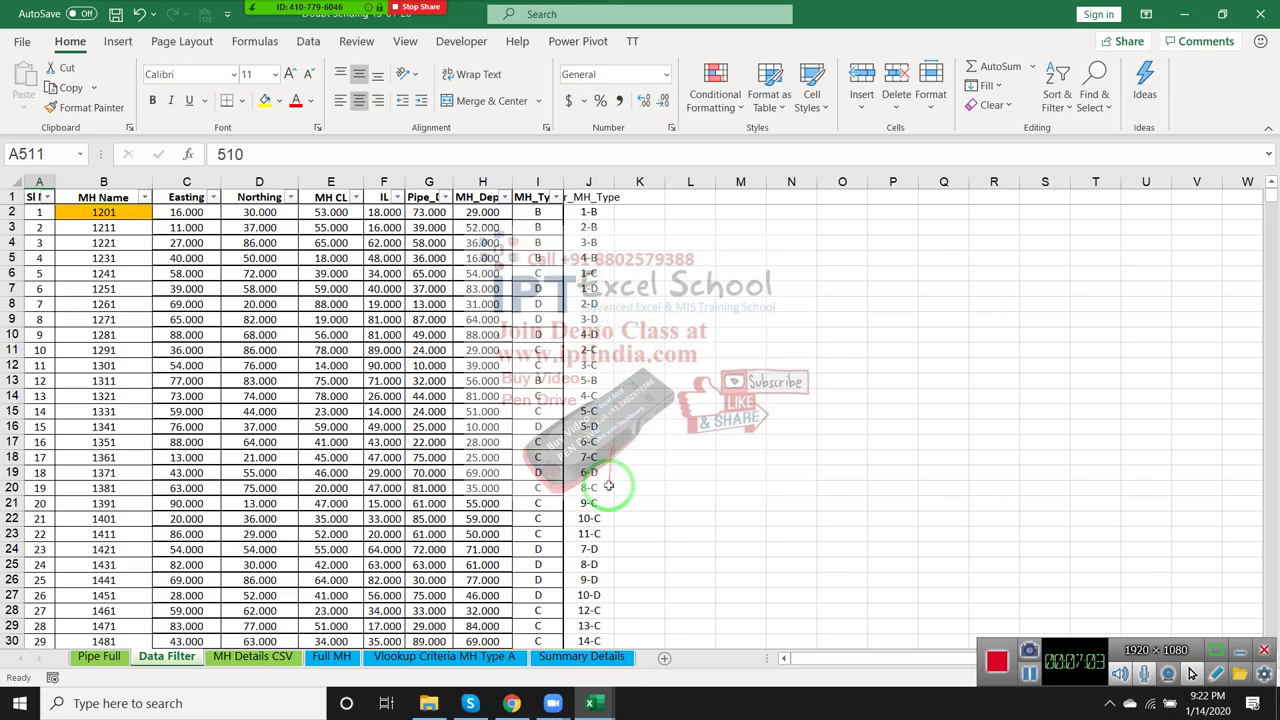
{"action": "scroll", "coordinate": [608, 485], "scroll_direction": "down", "scroll_amount": 2}
{"action": "scroll", "coordinate": [608, 487], "scroll_direction": "down", "scroll_amount": 2}
{"action": "scroll", "coordinate": [608, 487], "scroll_direction": "down", "scroll_amount": 4}
{"action": "scroll", "coordinate": [608, 487], "scroll_direction": "down", "scroll_amount": 4}
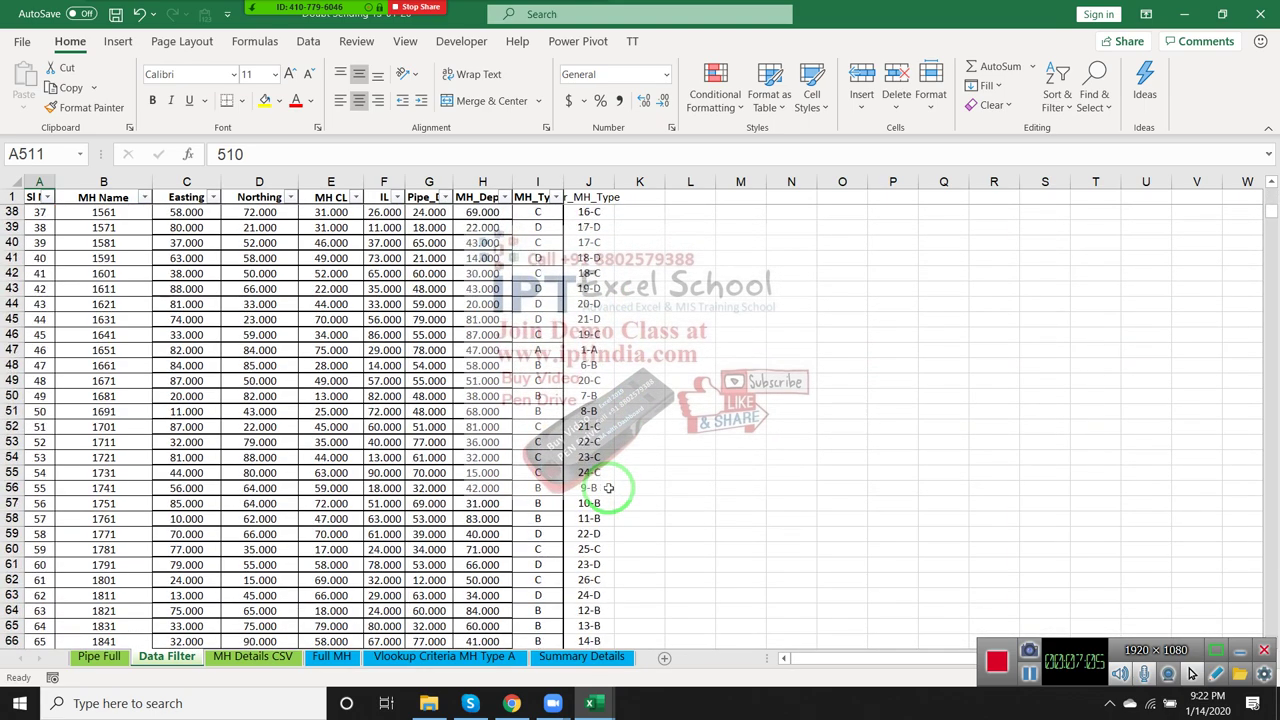
{"action": "scroll", "coordinate": [608, 487], "scroll_direction": "down", "scroll_amount": 3}
{"action": "scroll", "coordinate": [608, 487], "scroll_direction": "down", "scroll_amount": 4}
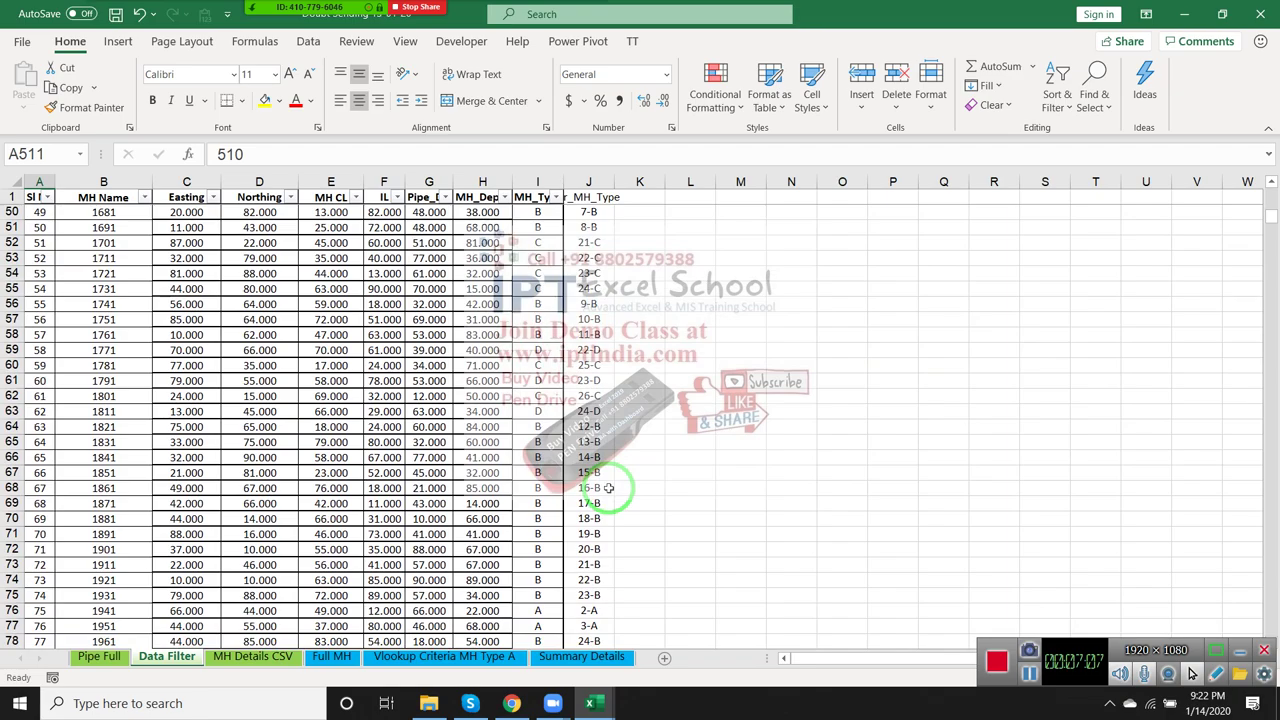
{"action": "scroll", "coordinate": [608, 487], "scroll_direction": "down", "scroll_amount": 2}
{"action": "scroll", "coordinate": [608, 487], "scroll_direction": "down", "scroll_amount": 3}
{"action": "scroll", "coordinate": [608, 487], "scroll_direction": "down", "scroll_amount": 2}
{"action": "scroll", "coordinate": [608, 487], "scroll_direction": "down", "scroll_amount": 5}
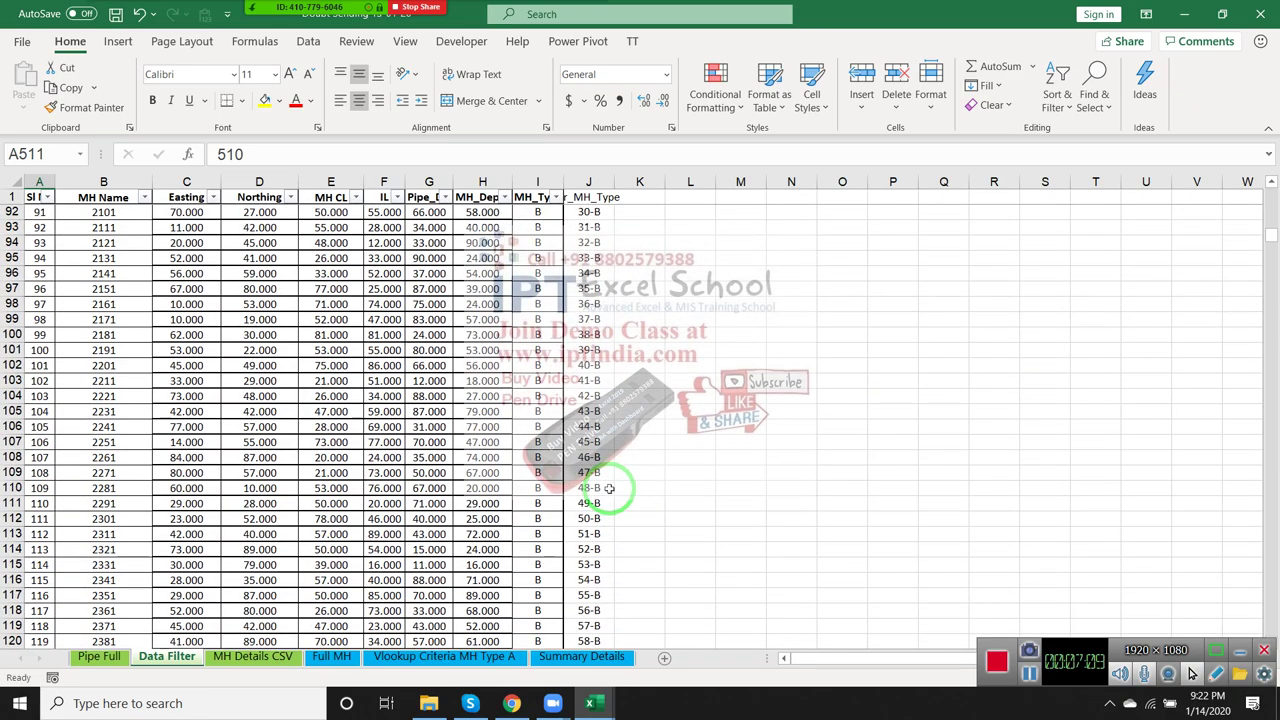
{"action": "scroll", "coordinate": [608, 487], "scroll_direction": "down", "scroll_amount": 6}
{"action": "scroll", "coordinate": [608, 488], "scroll_direction": "down", "scroll_amount": 5}
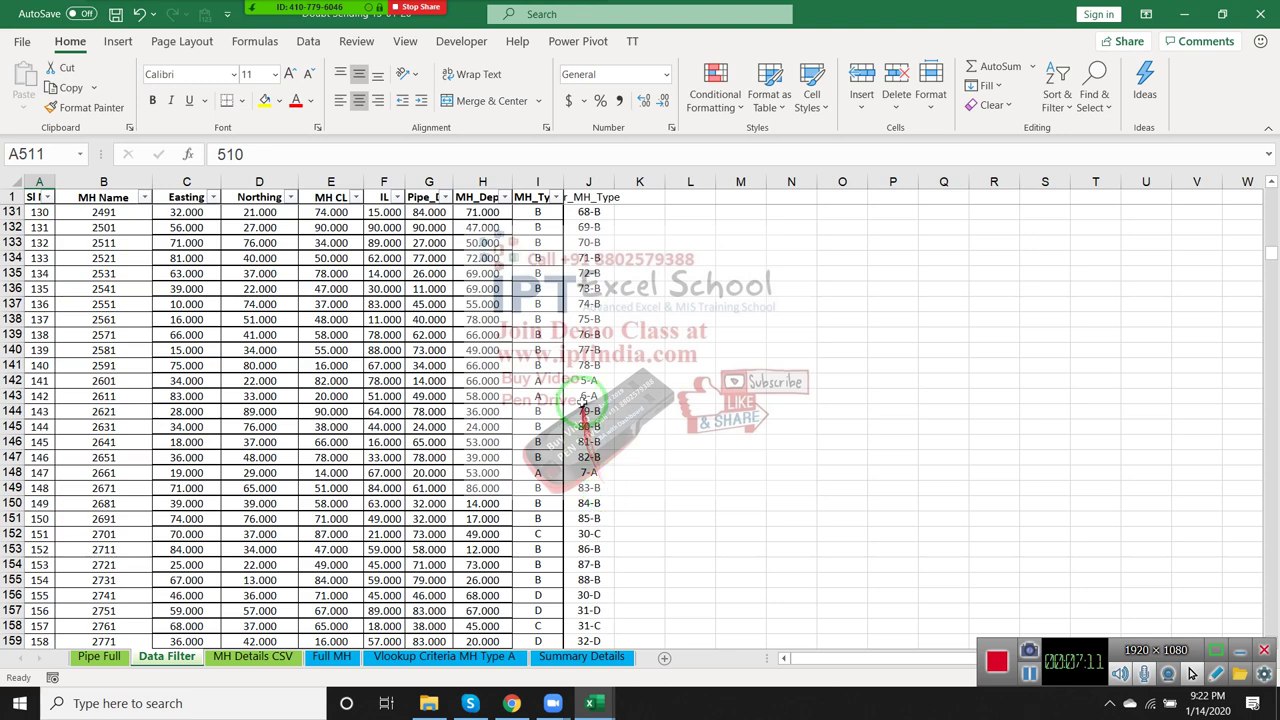
{"action": "left_click_drag", "start_coordinate": [590, 380], "coordinate": [118, 362]}
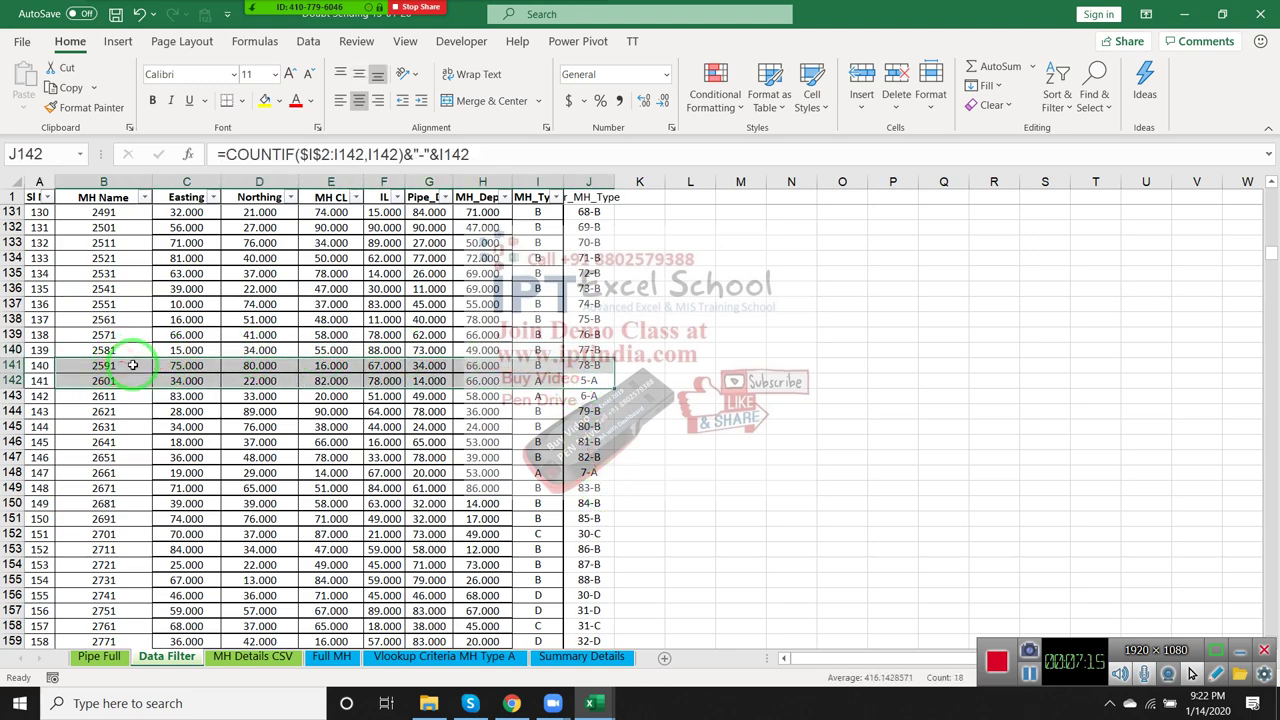
{"action": "left_click", "coordinate": [125, 365]}
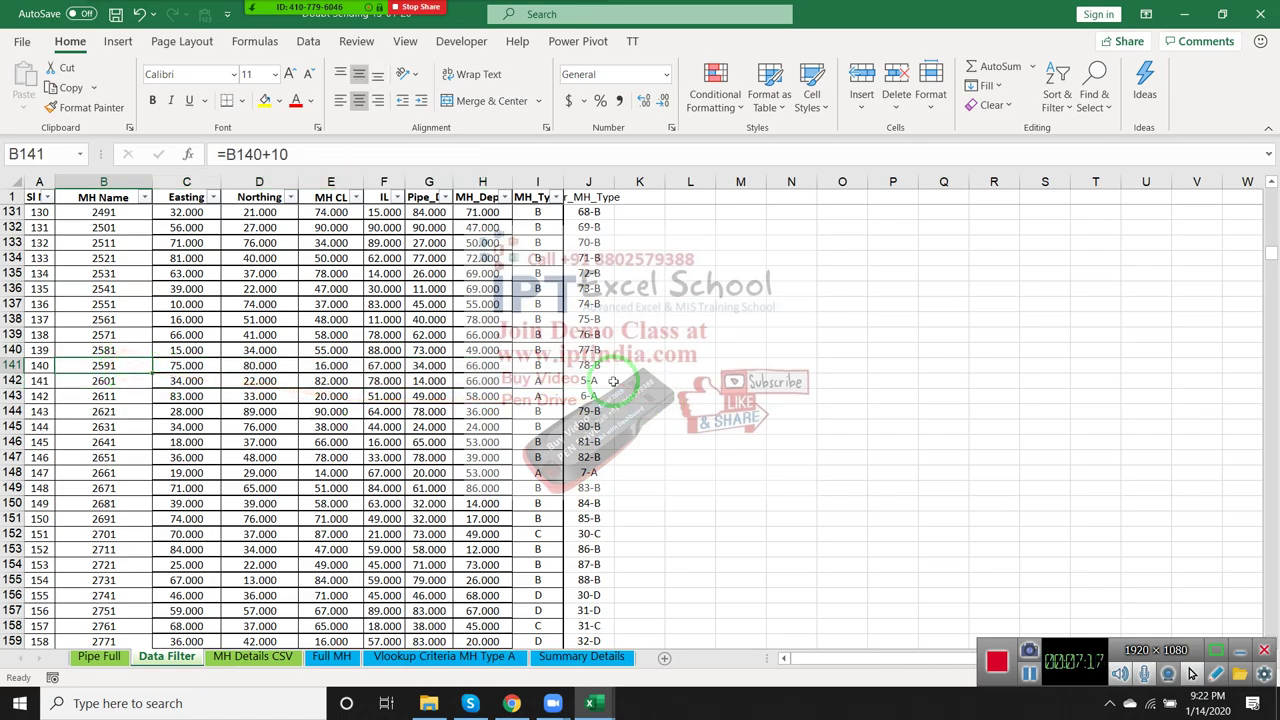
{"action": "scroll", "coordinate": [613, 381], "scroll_direction": "up", "scroll_amount": 2}
{"action": "scroll", "coordinate": [600, 365], "scroll_direction": "up", "scroll_amount": 1}
{"action": "scroll", "coordinate": [591, 351], "scroll_direction": "up", "scroll_amount": 1}
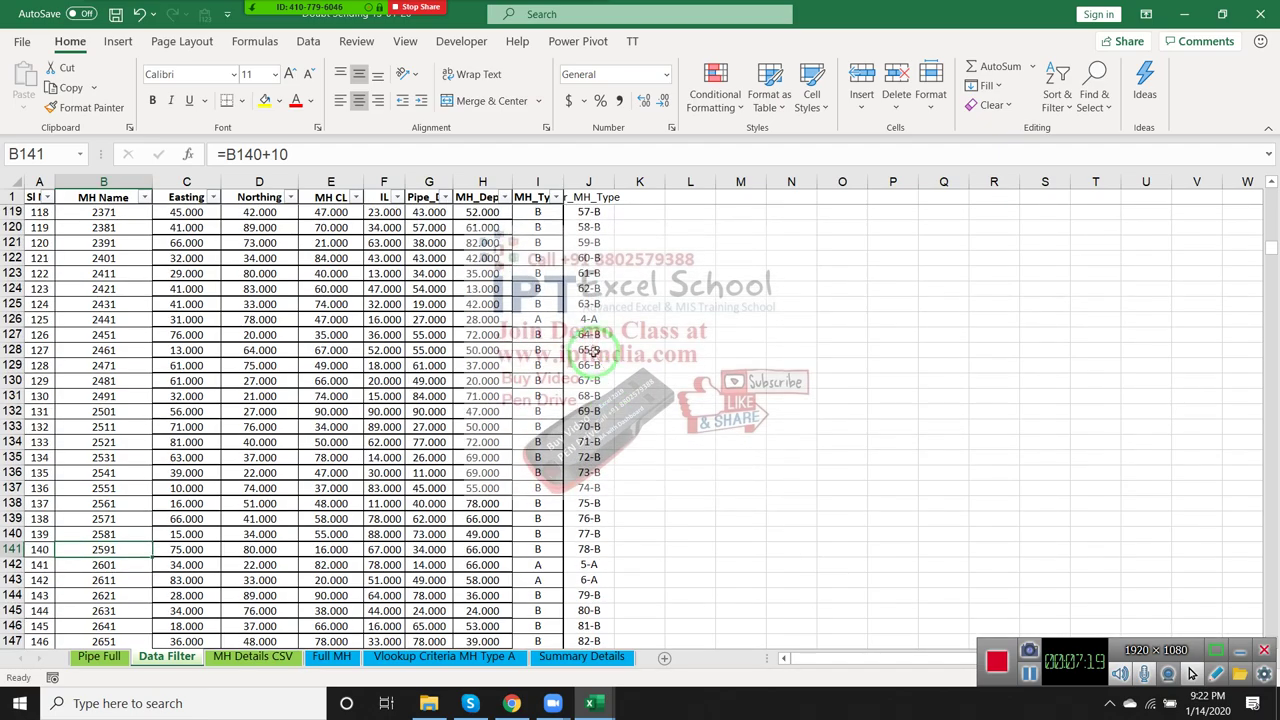
- Inspect the count-type key formulas in J127 and J76 and locate the record keyed 1-A
{"action": "left_click", "coordinate": [589, 333]}
{"action": "scroll", "coordinate": [592, 336], "scroll_direction": "up", "scroll_amount": 3}
{"action": "scroll", "coordinate": [596, 340], "scroll_direction": "up", "scroll_amount": 2}
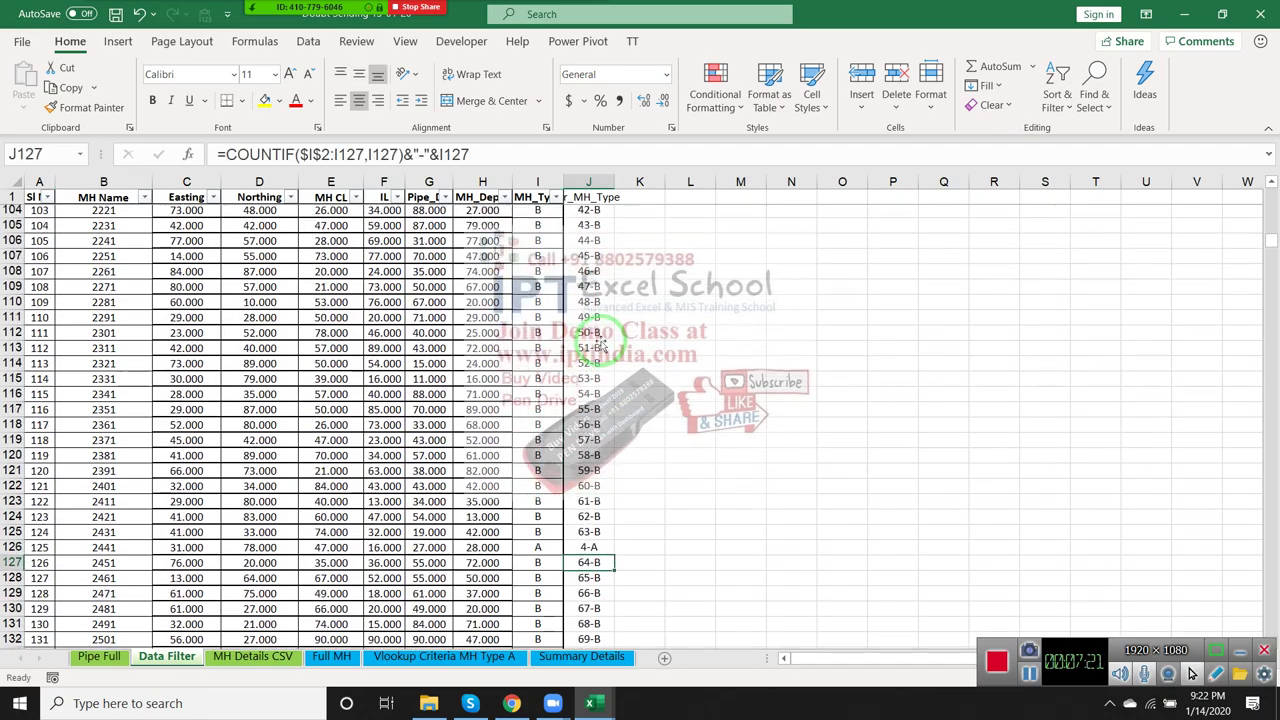
{"action": "scroll", "coordinate": [600, 345], "scroll_direction": "up", "scroll_amount": 1}
{"action": "scroll", "coordinate": [600, 345], "scroll_direction": "up", "scroll_amount": 2}
{"action": "scroll", "coordinate": [600, 340], "scroll_direction": "up", "scroll_amount": 1}
{"action": "scroll", "coordinate": [601, 332], "scroll_direction": "up", "scroll_amount": 2}
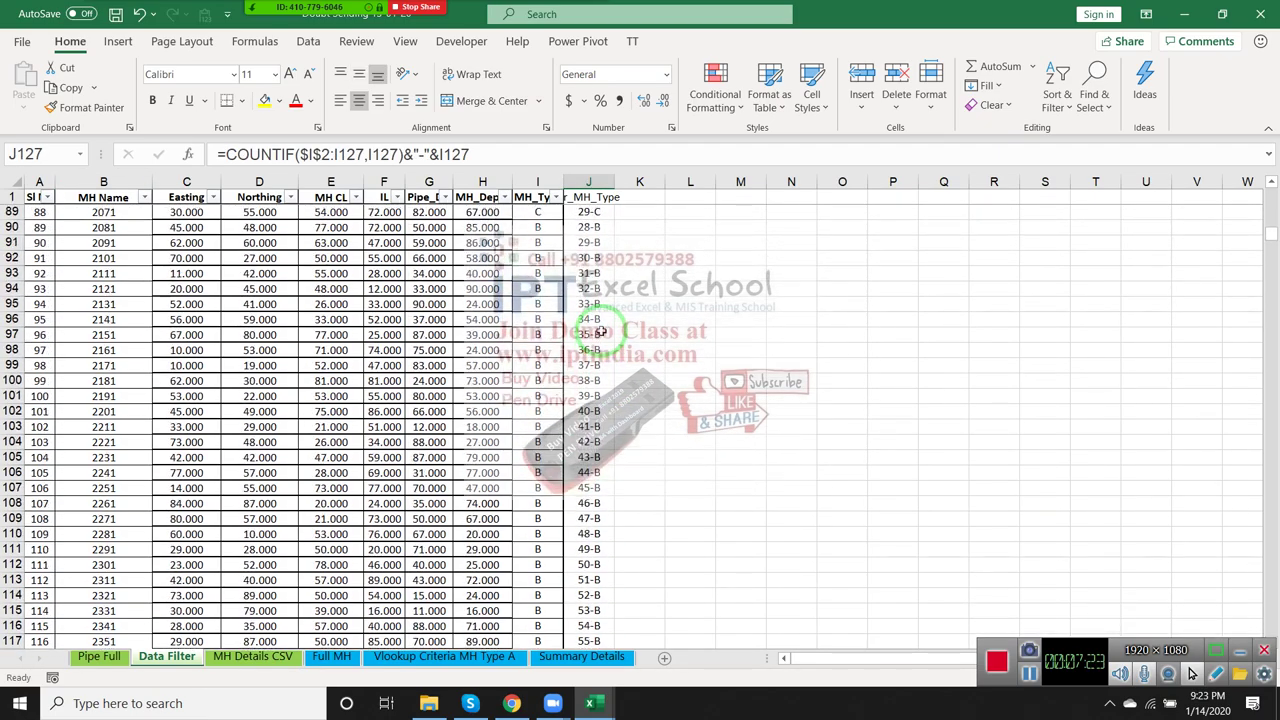
{"action": "scroll", "coordinate": [603, 322], "scroll_direction": "up", "scroll_amount": 1}
{"action": "scroll", "coordinate": [601, 322], "scroll_direction": "up", "scroll_amount": 3}
{"action": "scroll", "coordinate": [600, 319], "scroll_direction": "up", "scroll_amount": 1}
{"action": "scroll", "coordinate": [598, 316], "scroll_direction": "up", "scroll_amount": 1}
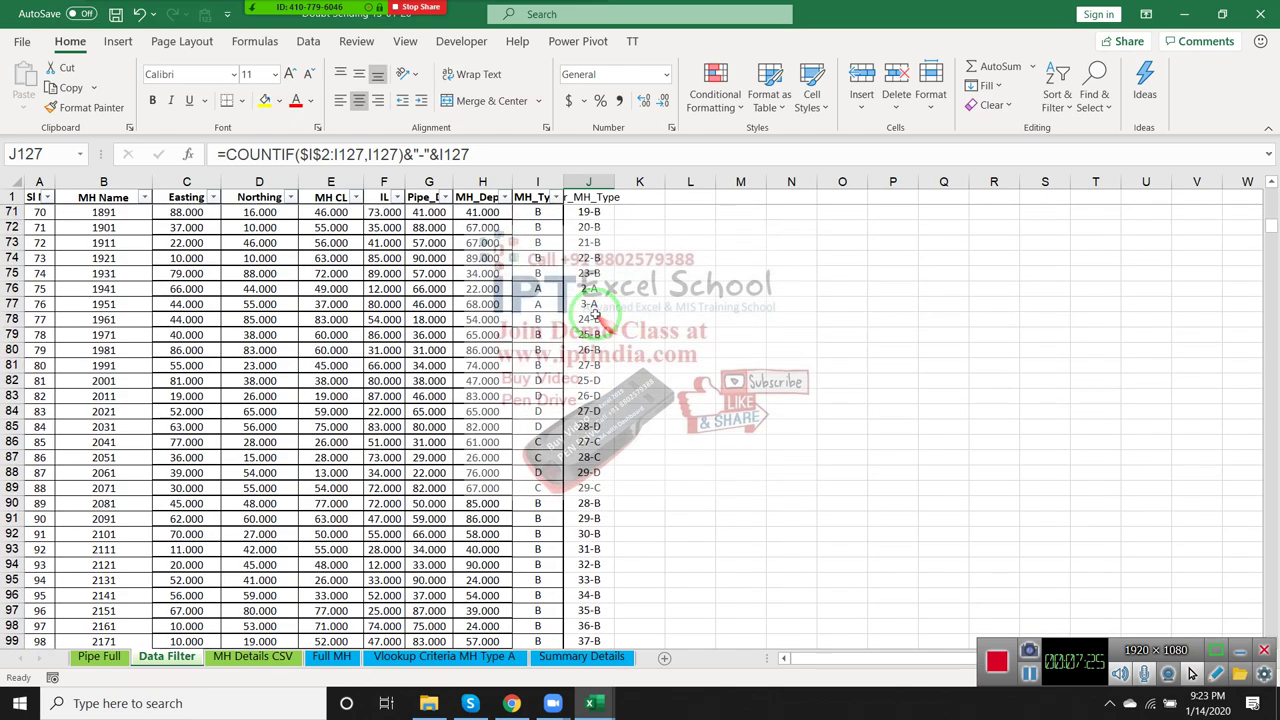
{"action": "left_click", "coordinate": [592, 290]}
{"action": "scroll", "coordinate": [610, 330], "scroll_direction": "up", "scroll_amount": 1}
{"action": "scroll", "coordinate": [635, 370], "scroll_direction": "up", "scroll_amount": 3}
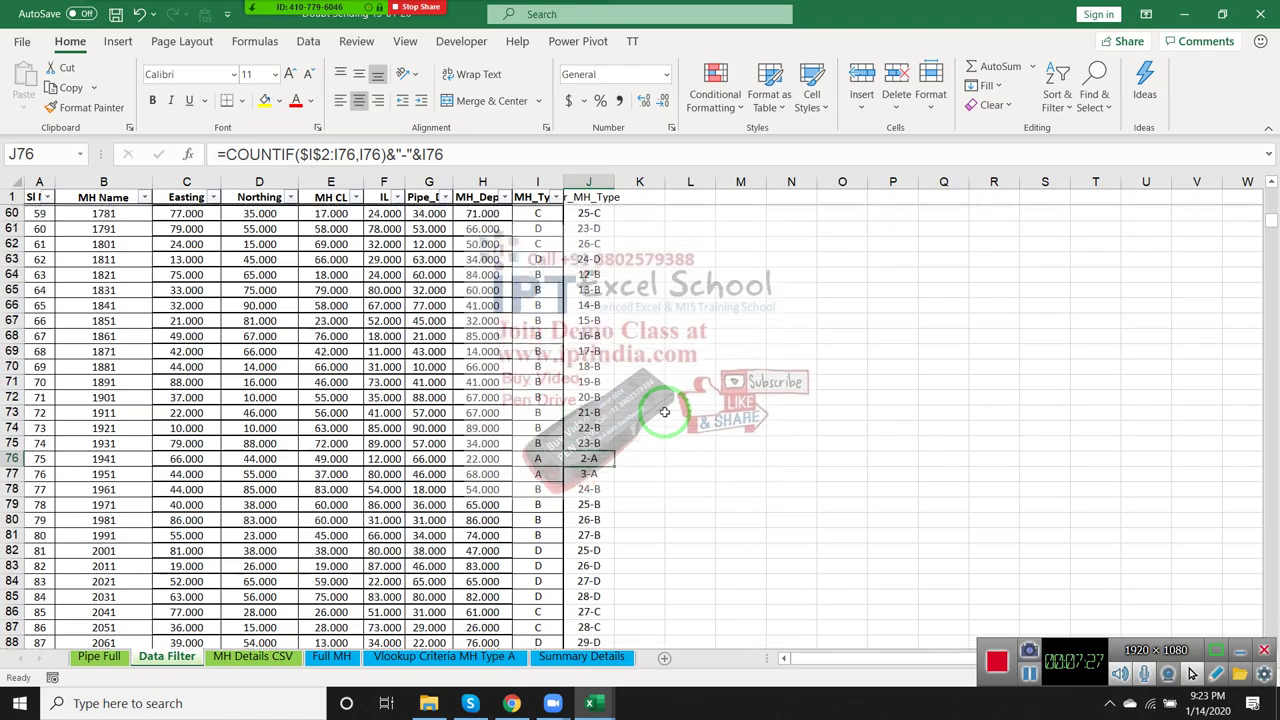
{"action": "scroll", "coordinate": [660, 405], "scroll_direction": "up", "scroll_amount": 4}
{"action": "scroll", "coordinate": [664, 412], "scroll_direction": "up", "scroll_amount": 1}
{"action": "left_click_drag", "start_coordinate": [603, 600], "coordinate": [609, 535]}
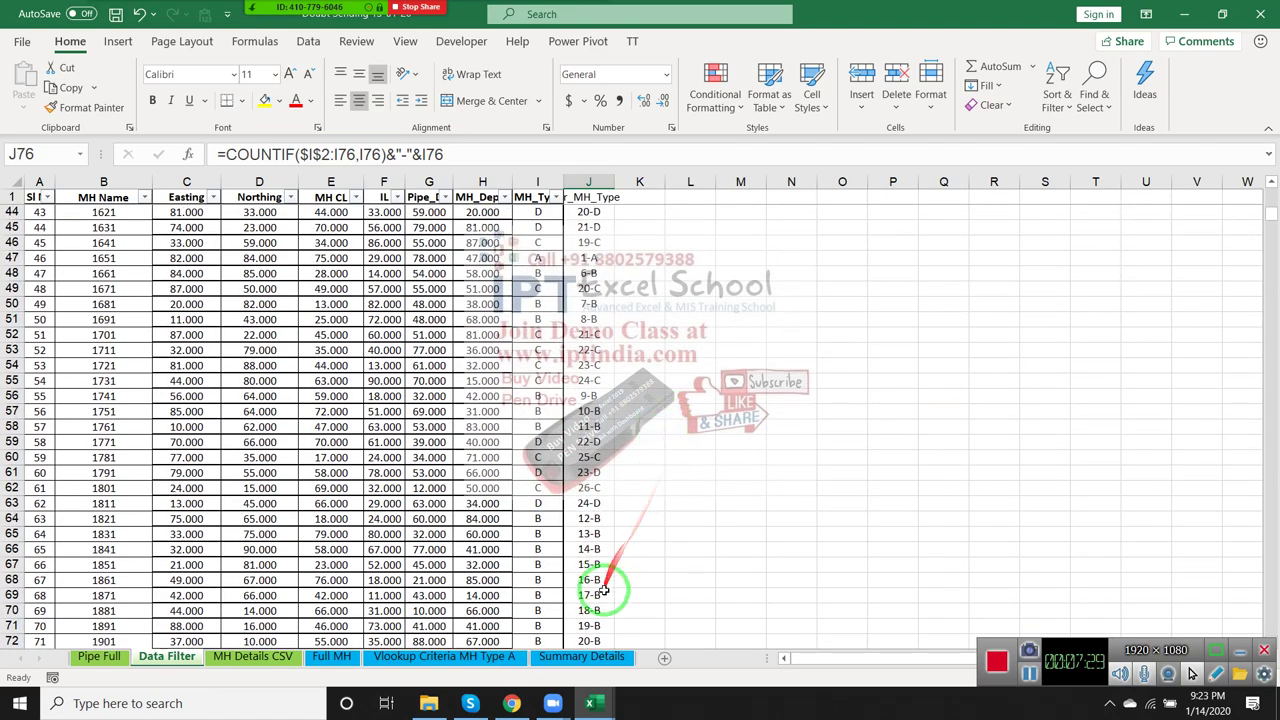
{"action": "left_click_drag", "start_coordinate": [590, 258], "coordinate": [320, 257]}
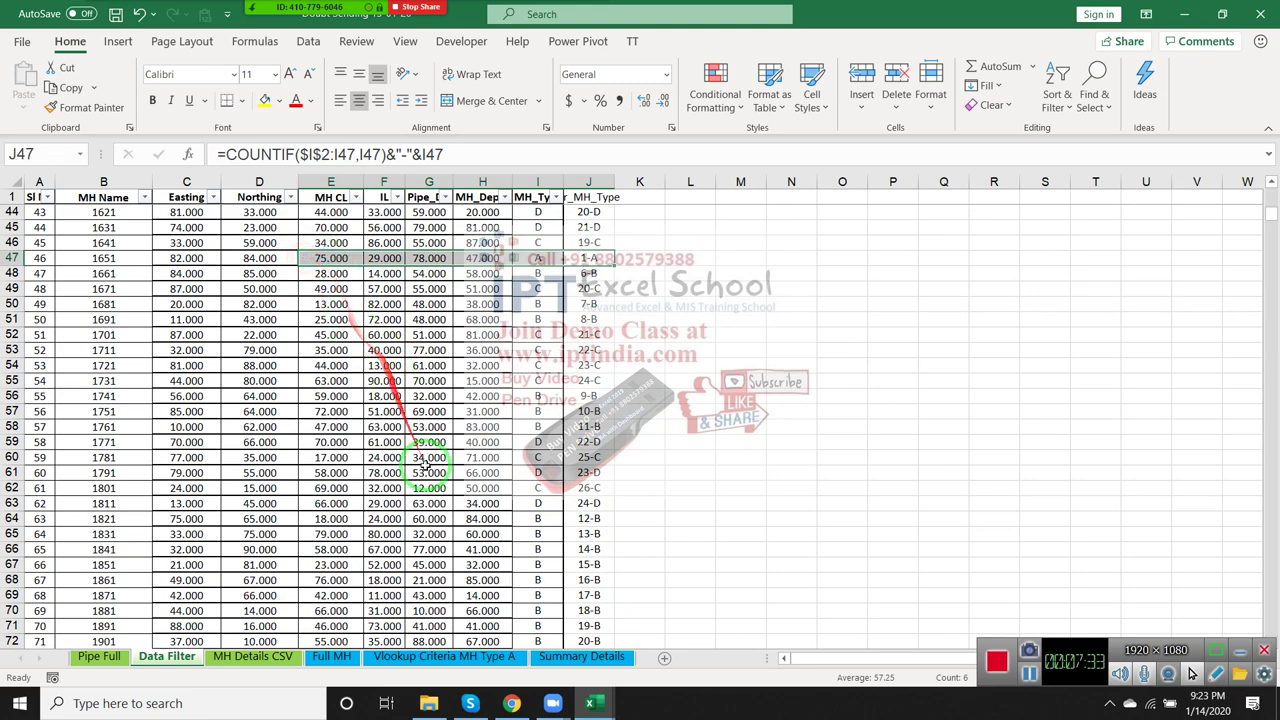
- In B2's OFFSET formula, make A1, O1 and J:J absolute and add $ before A2
{"action": "left_click", "coordinate": [425, 656]}
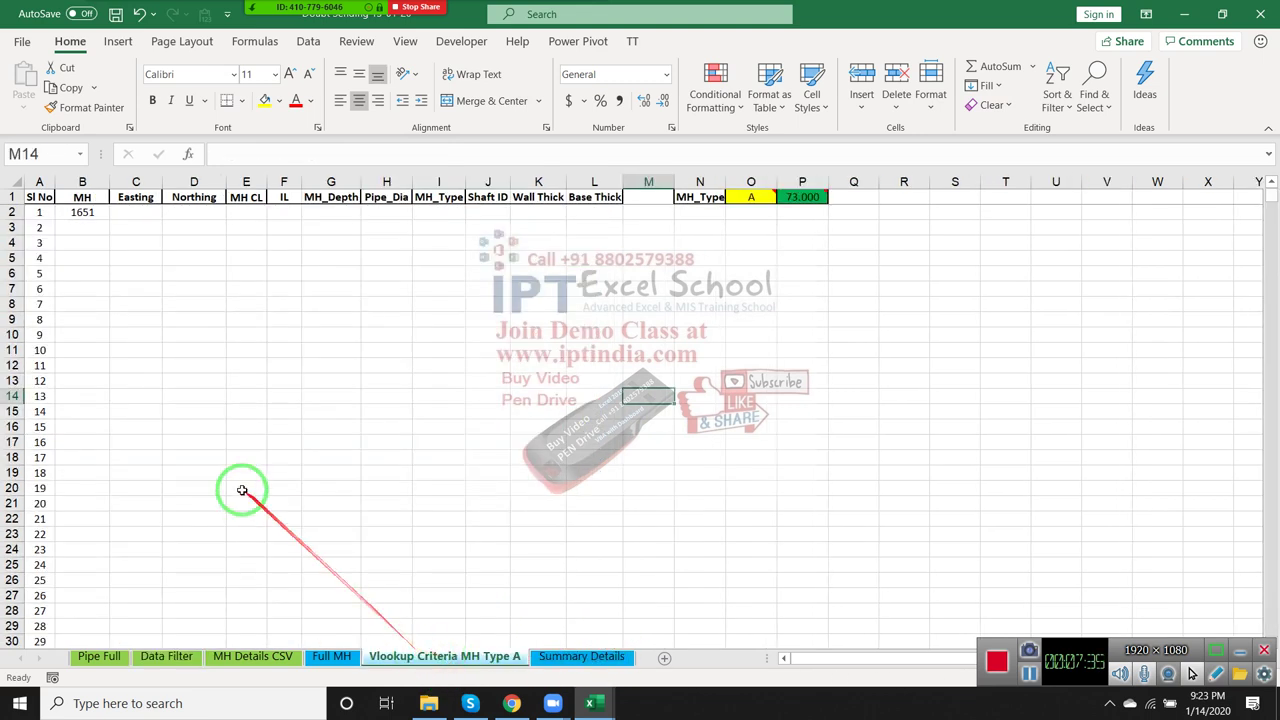
{"action": "left_click", "coordinate": [78, 212]}
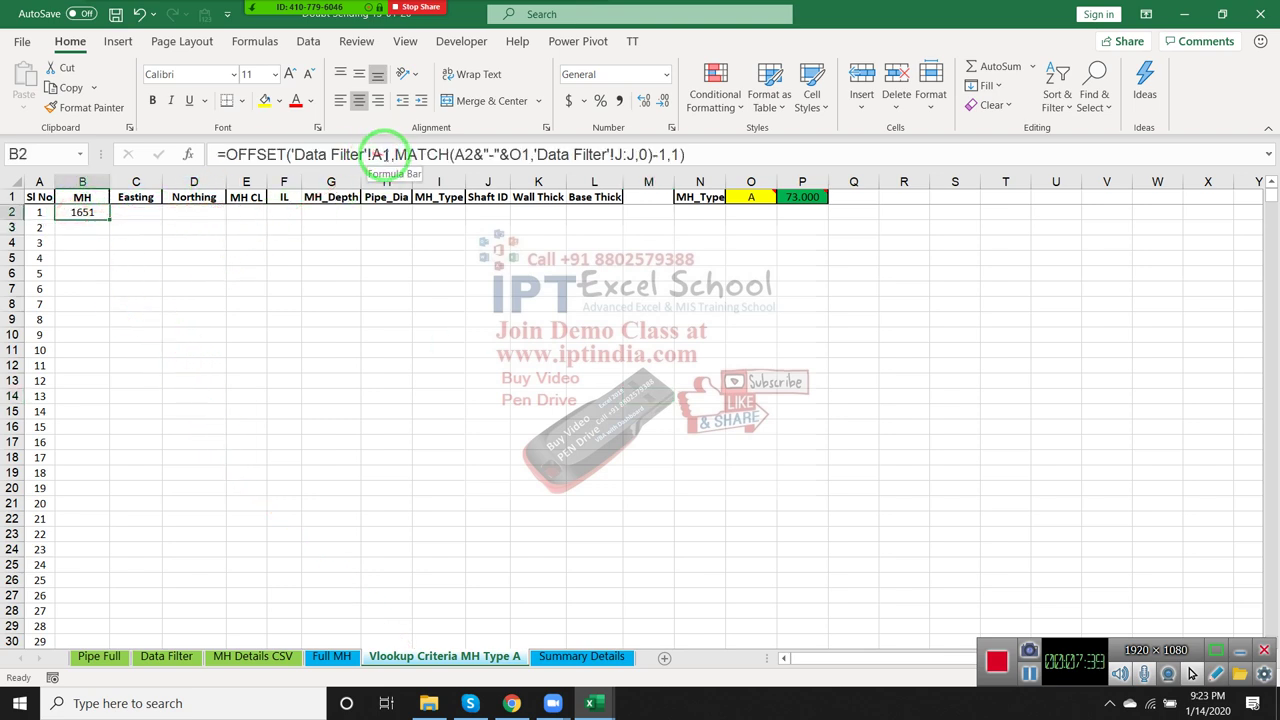
{"action": "left_click", "coordinate": [388, 155]}
{"action": "key", "text": "F4"}
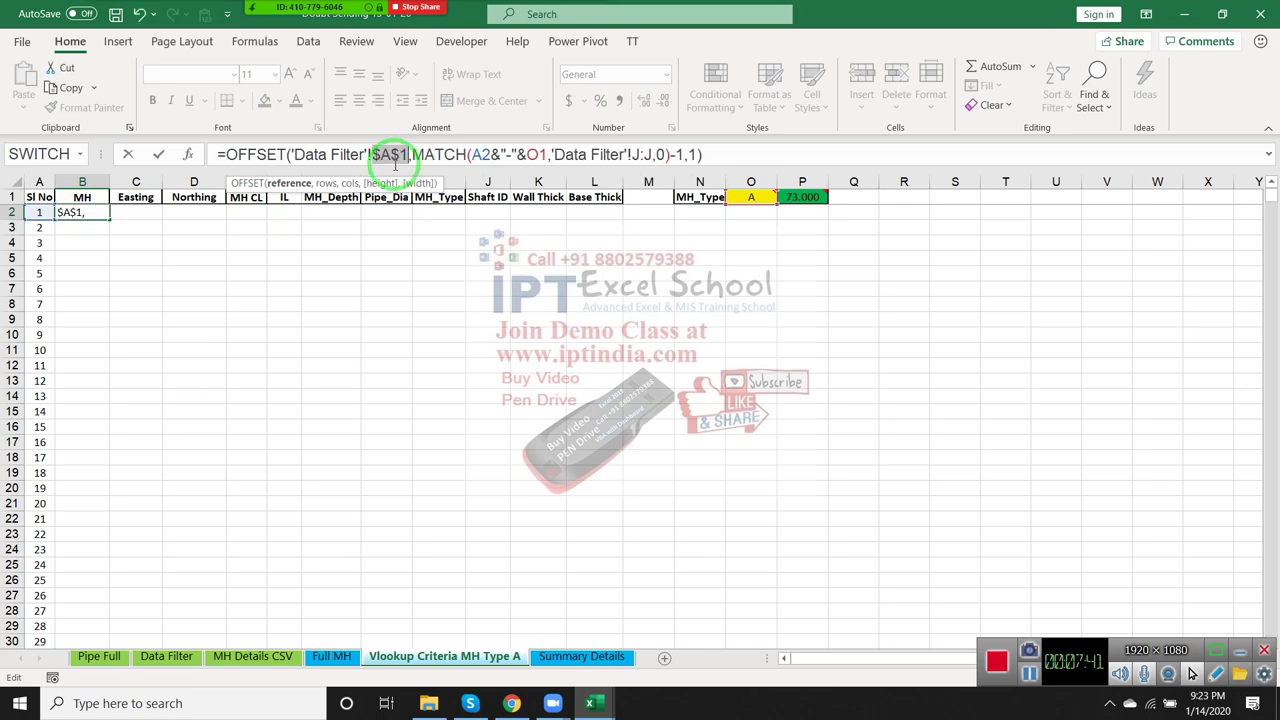
{"action": "left_click", "coordinate": [538, 157]}
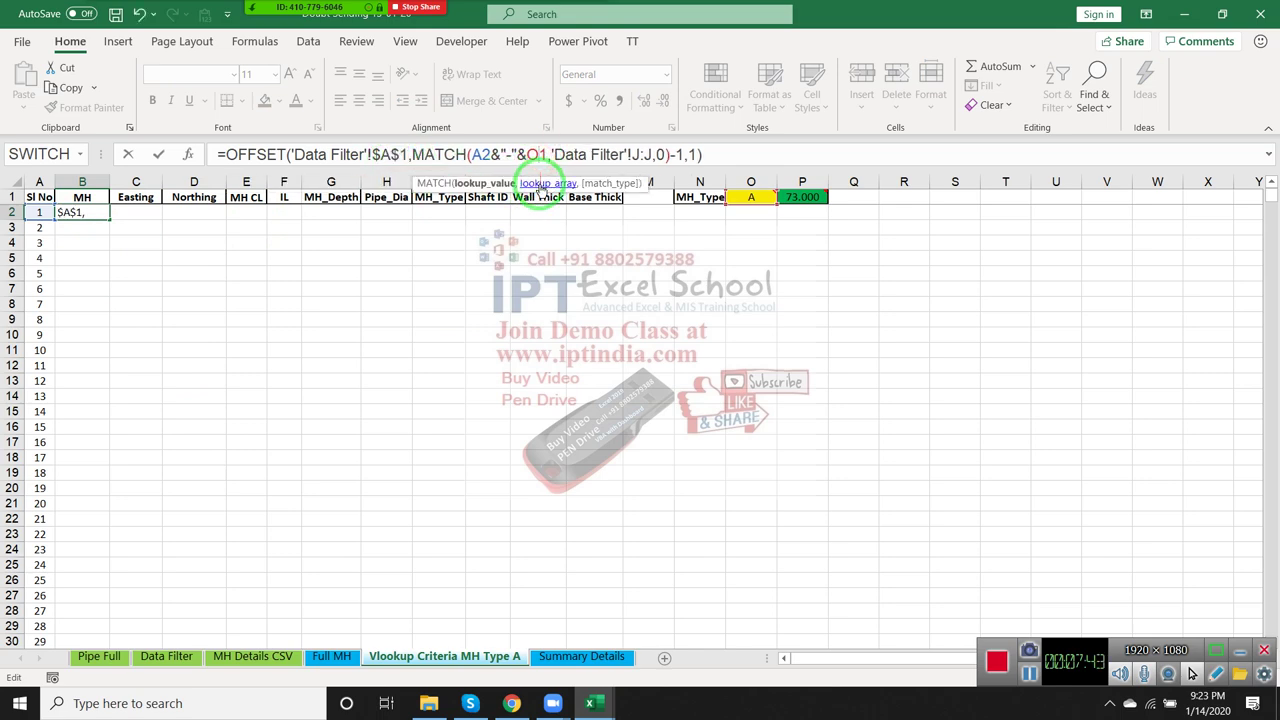
{"action": "key", "text": "F4"}
{"action": "left_click", "coordinate": [662, 157]}
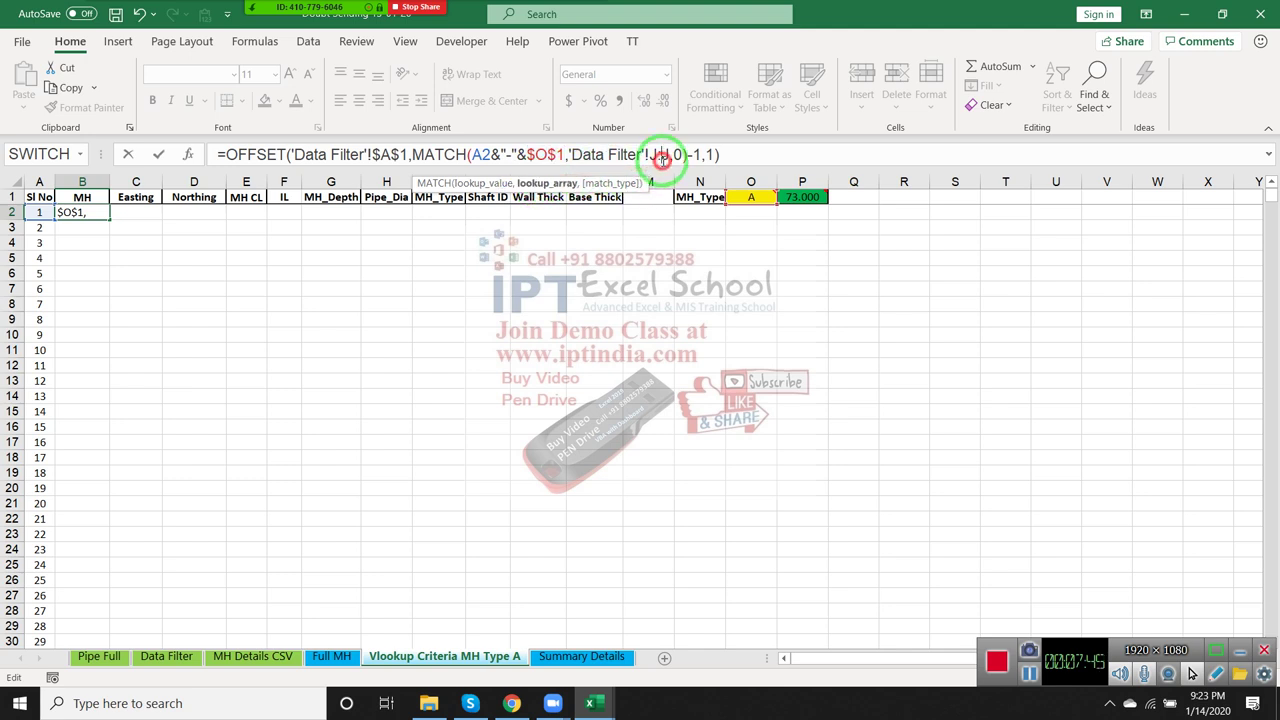
{"action": "left_click", "coordinate": [481, 157]}
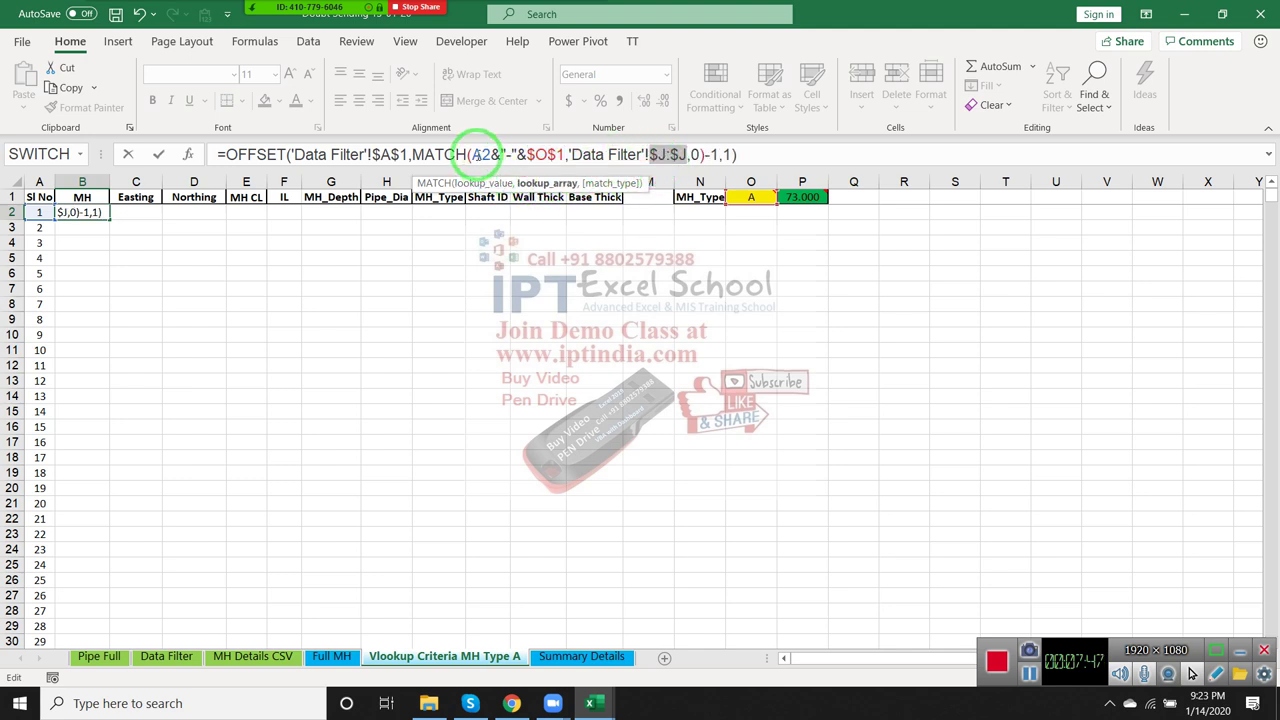
{"action": "left_click", "coordinate": [480, 154]}
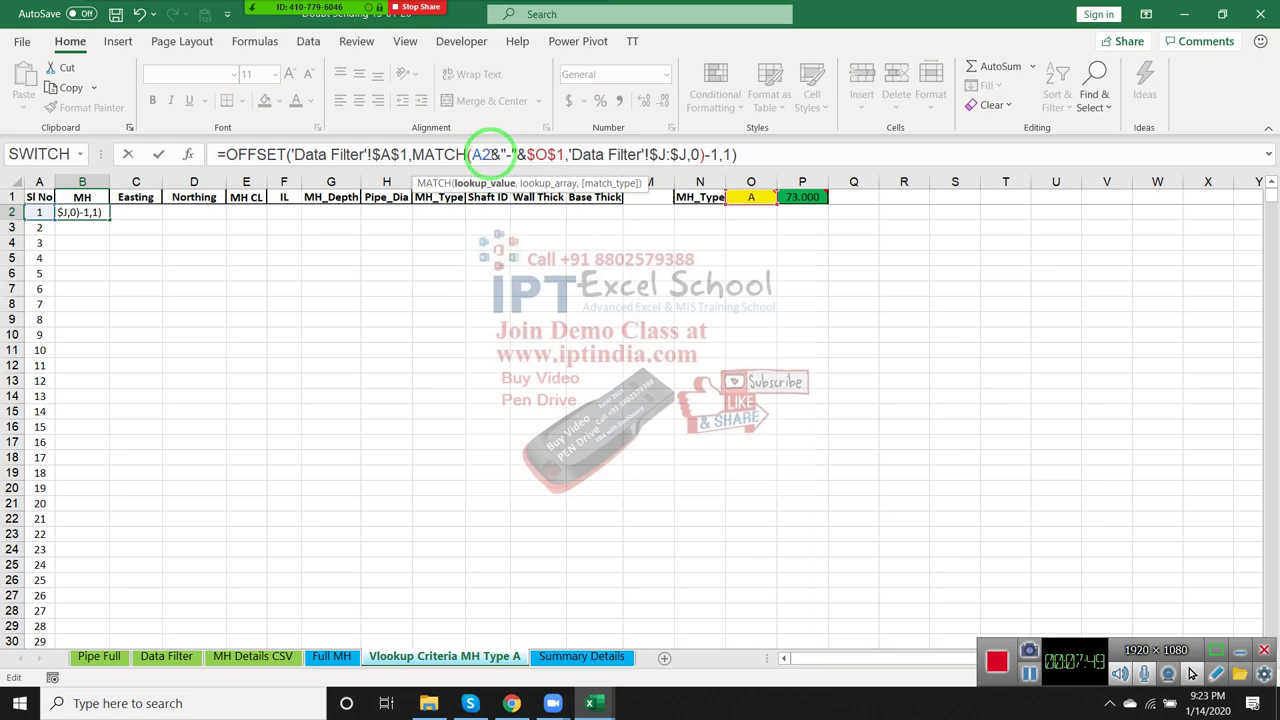
{"action": "type", "text": "$"}
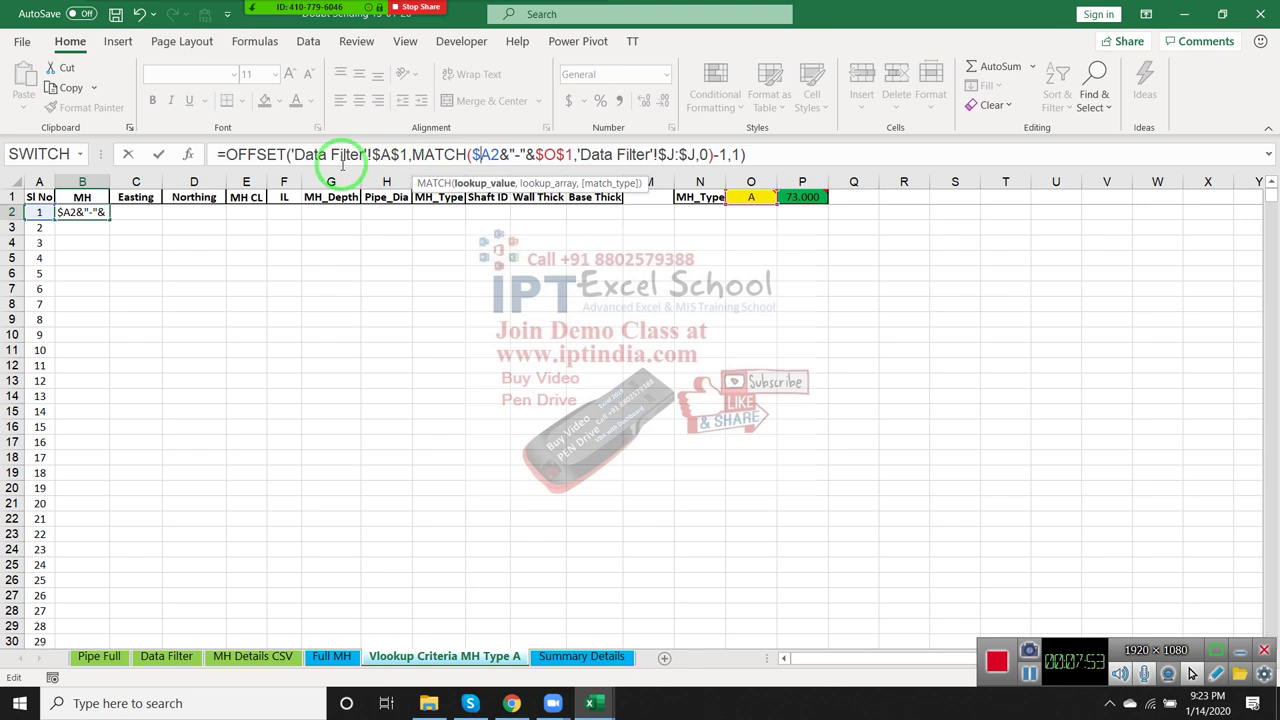
{"action": "key", "text": "Return"}
{"action": "key", "text": "Up"}
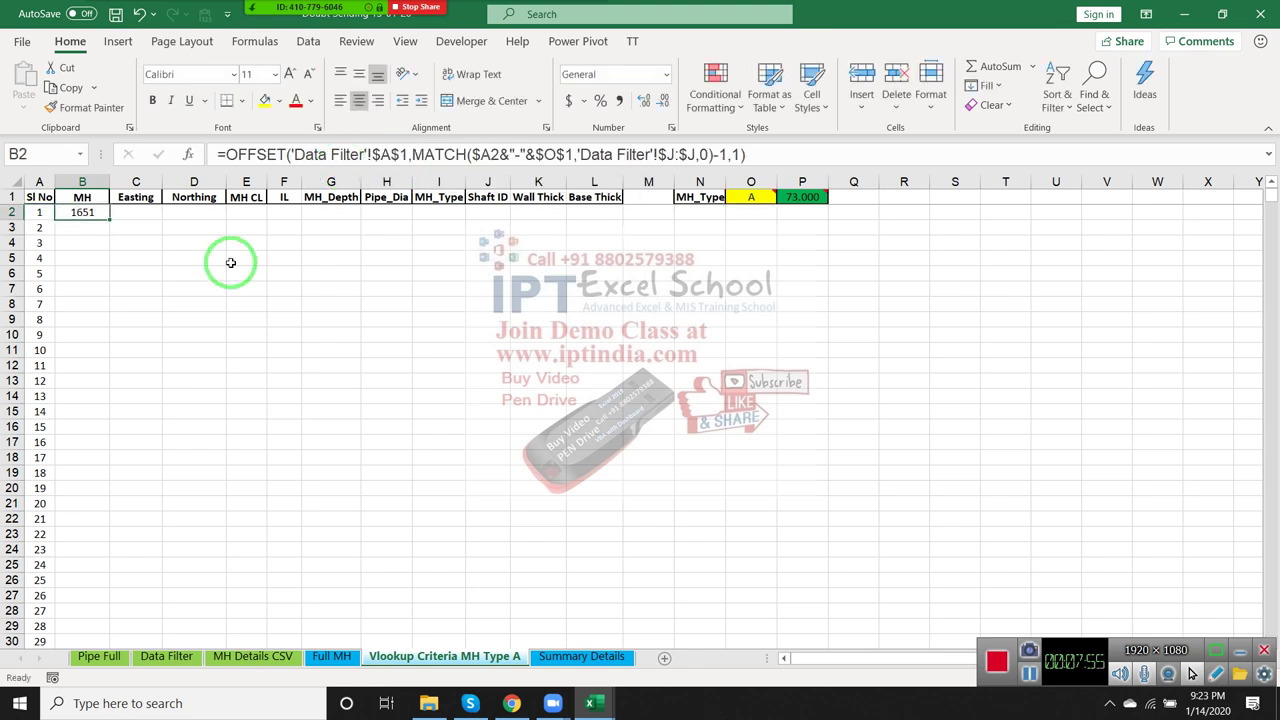
- Replace the column offset with MATCH(B1,'Data Filter'!1:1,0)-1, so B2 still returns 1651
{"action": "left_click", "coordinate": [735, 155]}
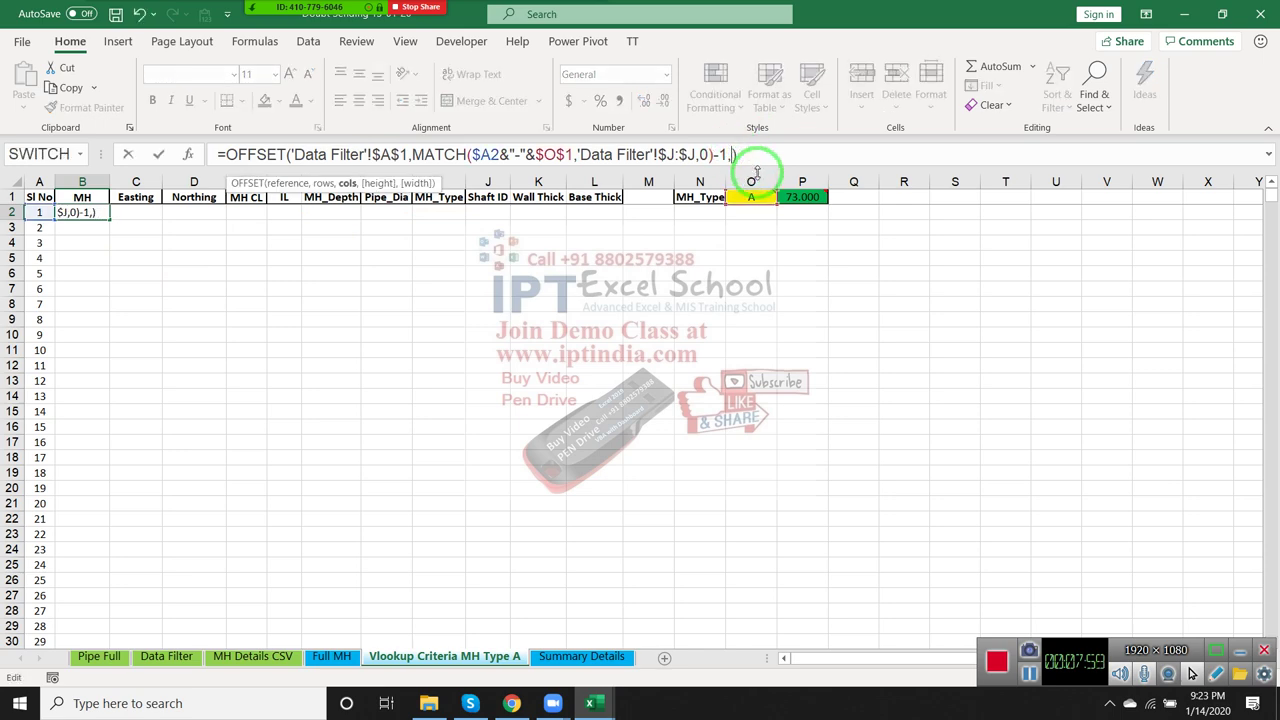
{"action": "type", "text": "mat"}
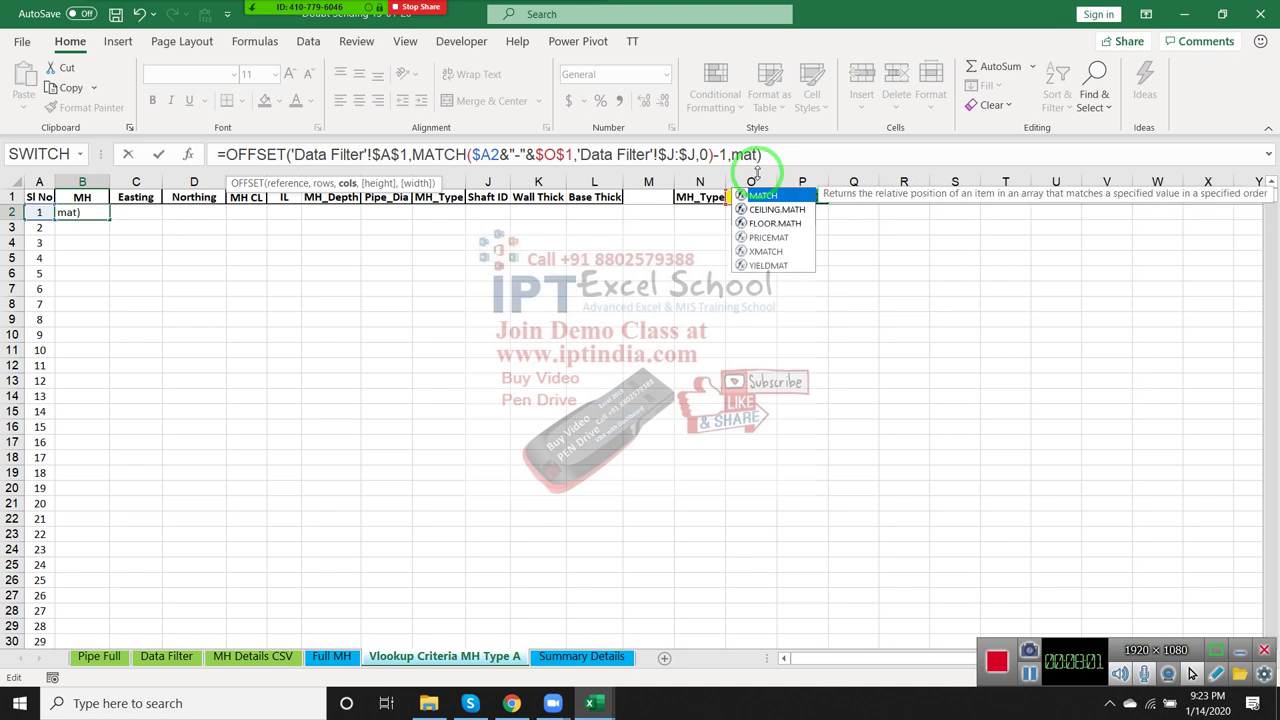
{"action": "key", "text": "Tab"}
{"action": "left_click", "coordinate": [95, 197]}
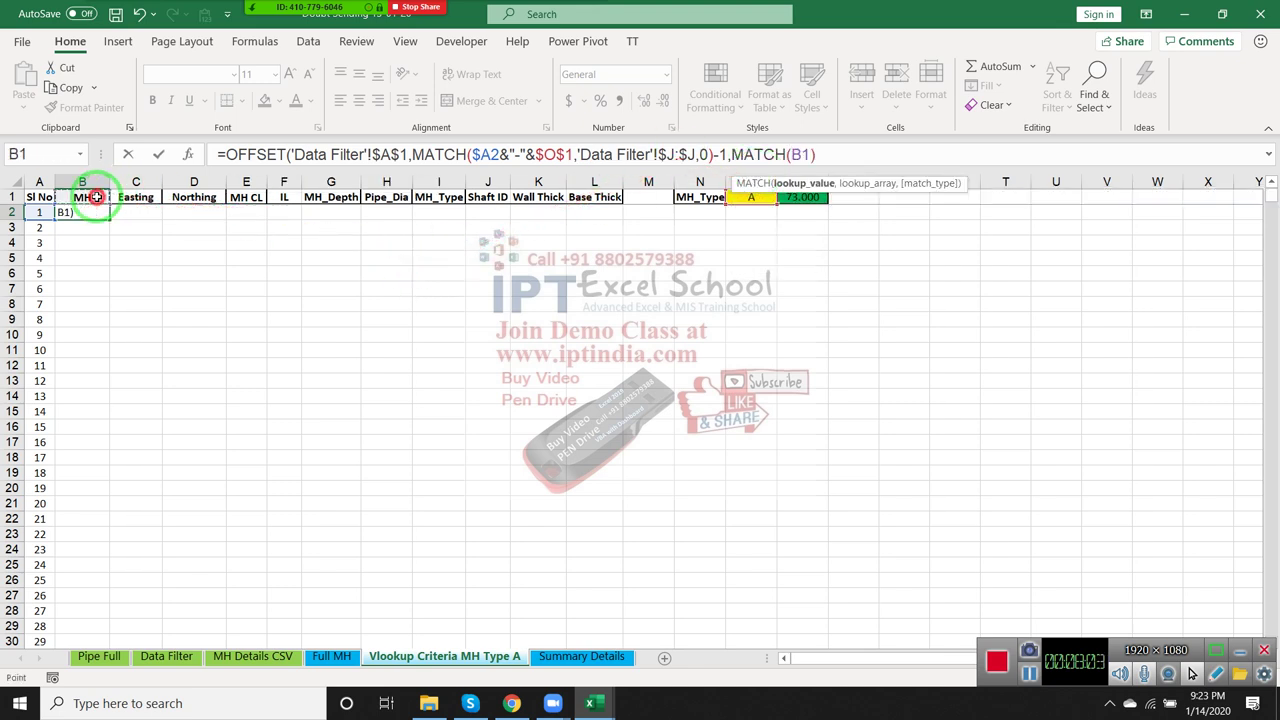
{"action": "type", "text": ","}
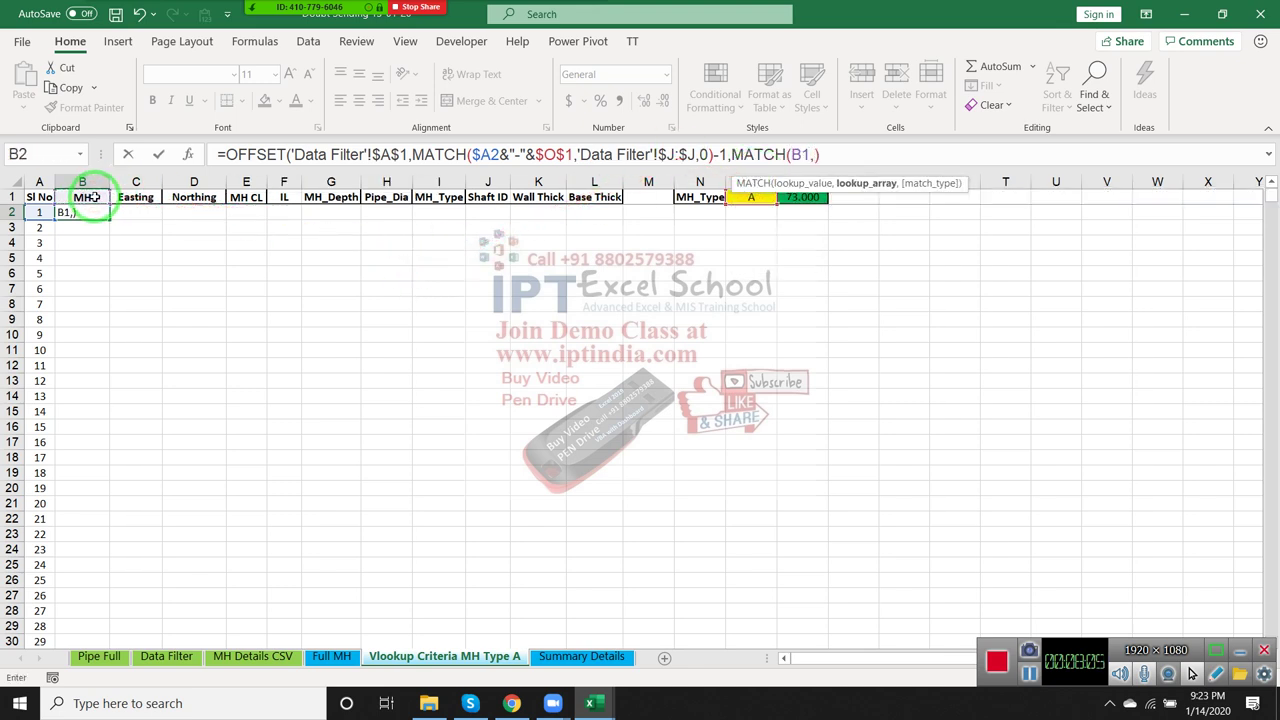
{"action": "left_click", "coordinate": [166, 656]}
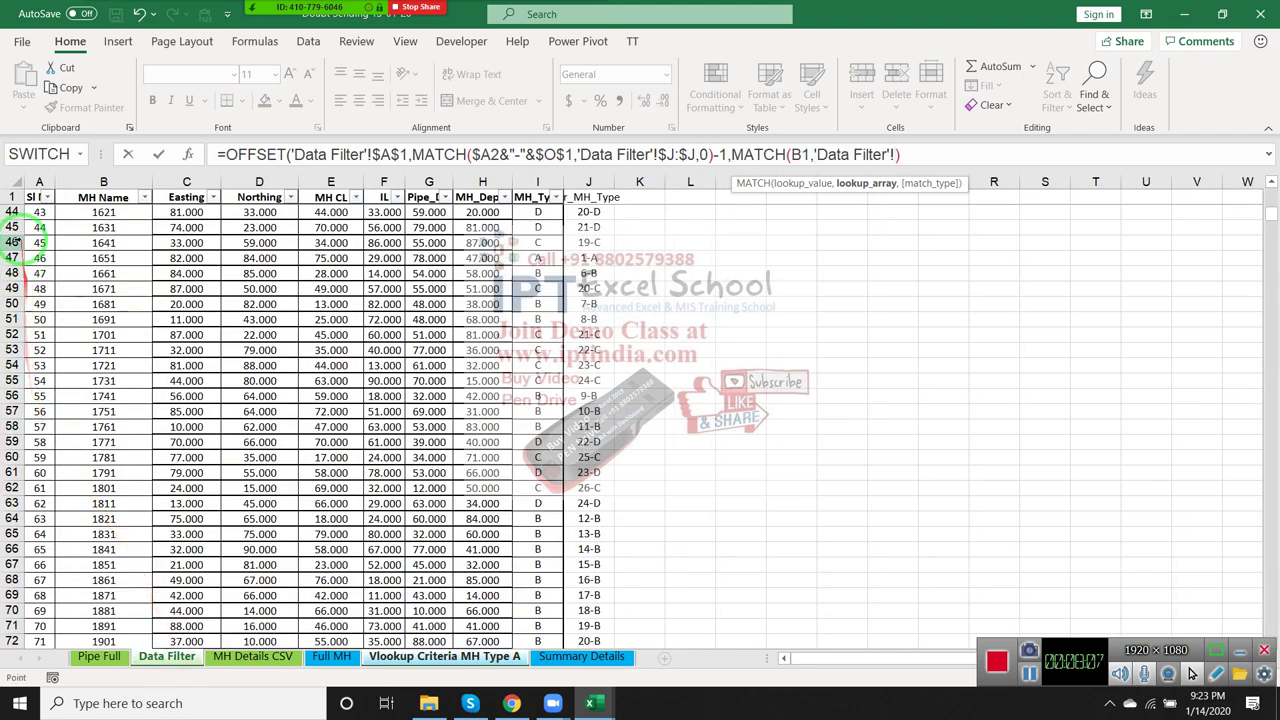
{"action": "left_click", "coordinate": [11, 197]}
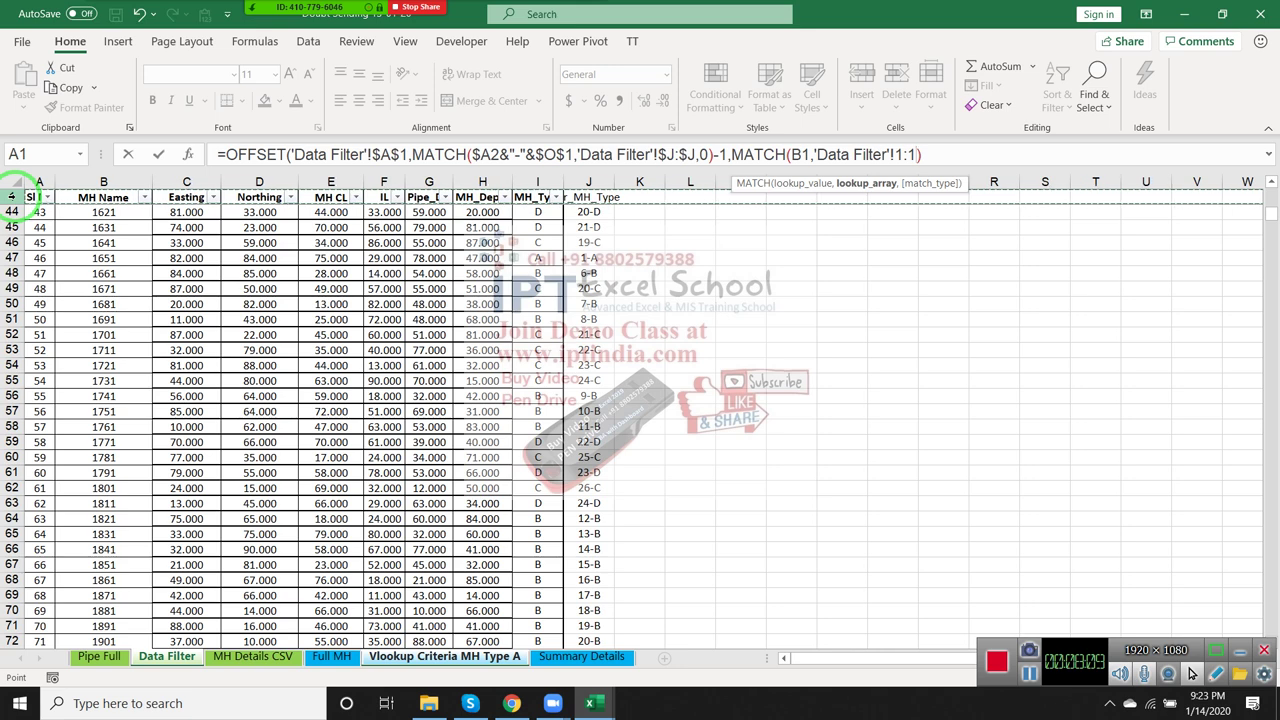
{"action": "type", "text": ",0)"}
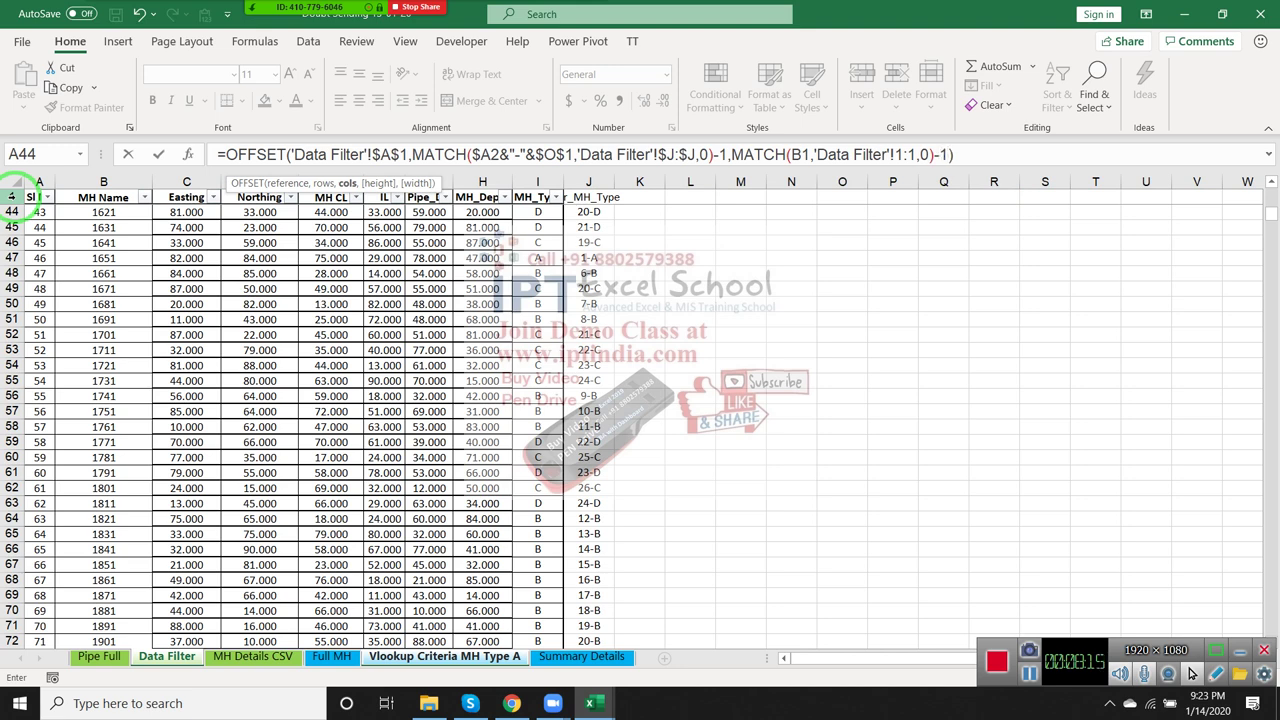
{"action": "key", "text": "Return"}
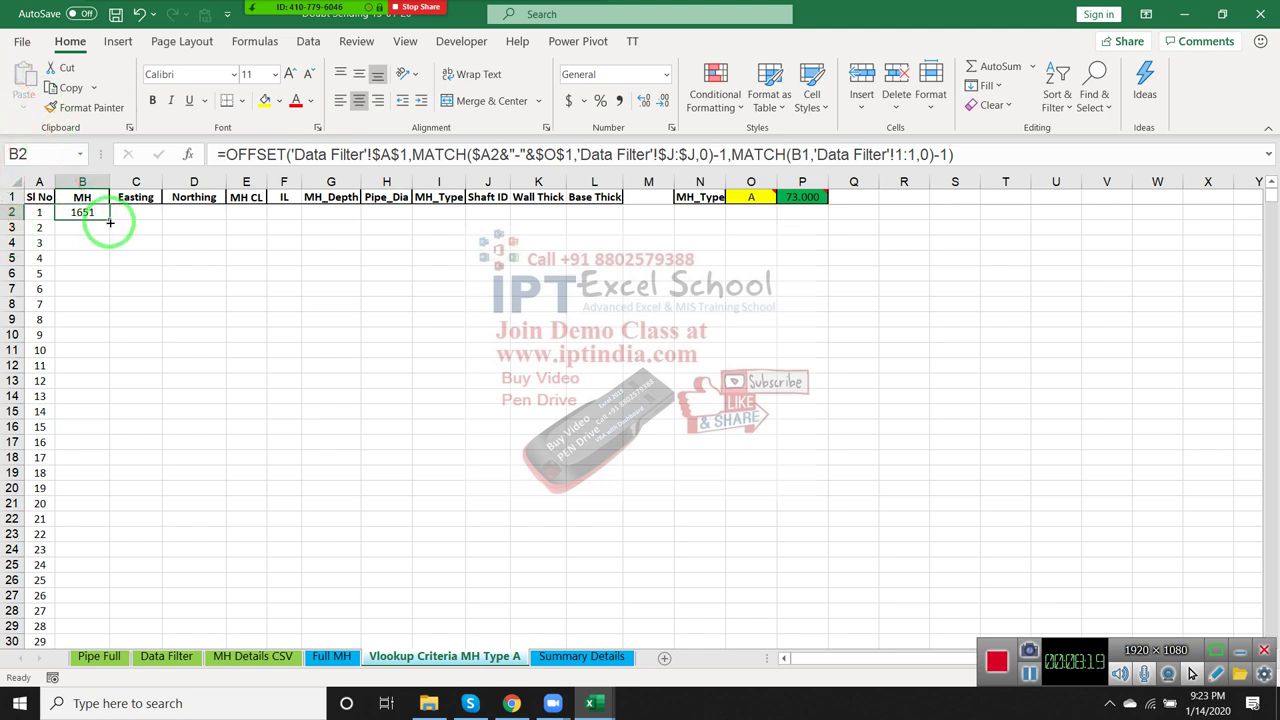
- Try filling B2's formula across row 2, then undo the fill
{"action": "left_click_drag", "start_coordinate": [110, 222], "coordinate": [614, 235]}
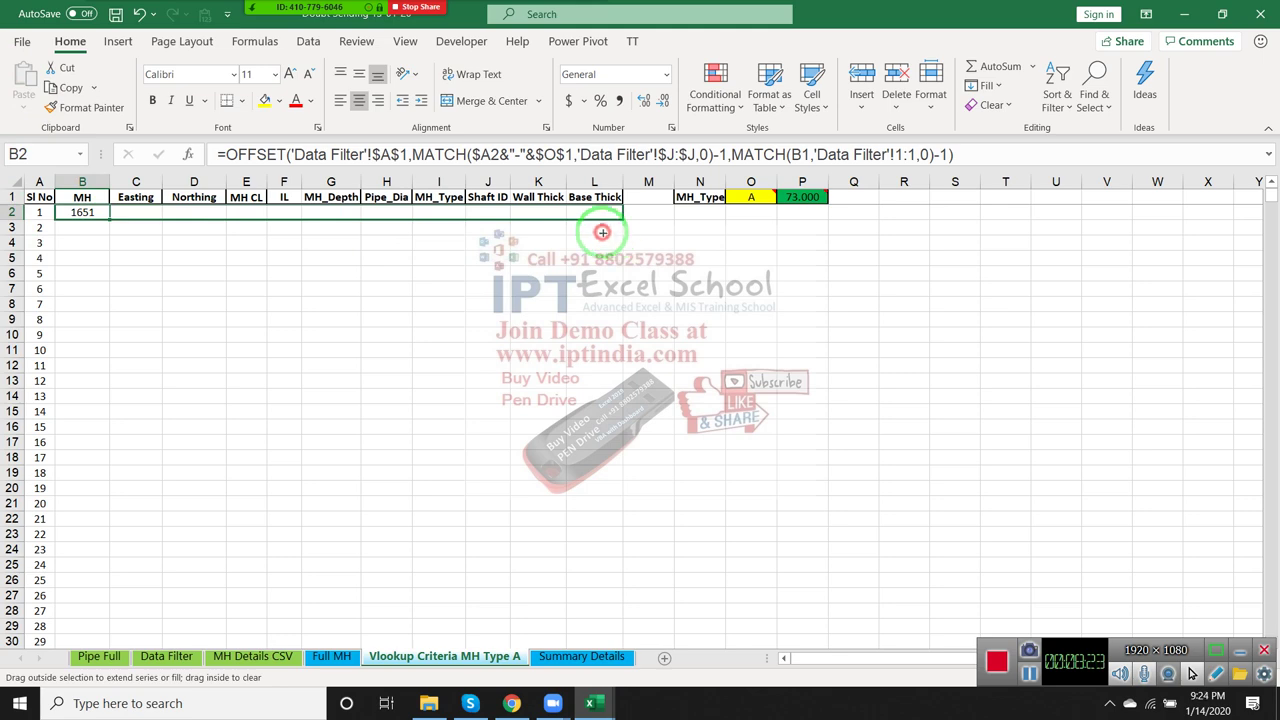
{"action": "mouse_move", "coordinate": [614, 235]}
{"action": "left_mouse_down"}
{"action": "mouse_move", "coordinate": [488, 209]}
{"action": "mouse_move", "coordinate": [100, 212]}
{"action": "left_mouse_up"}
{"action": "key", "text": "ctrl+z"}
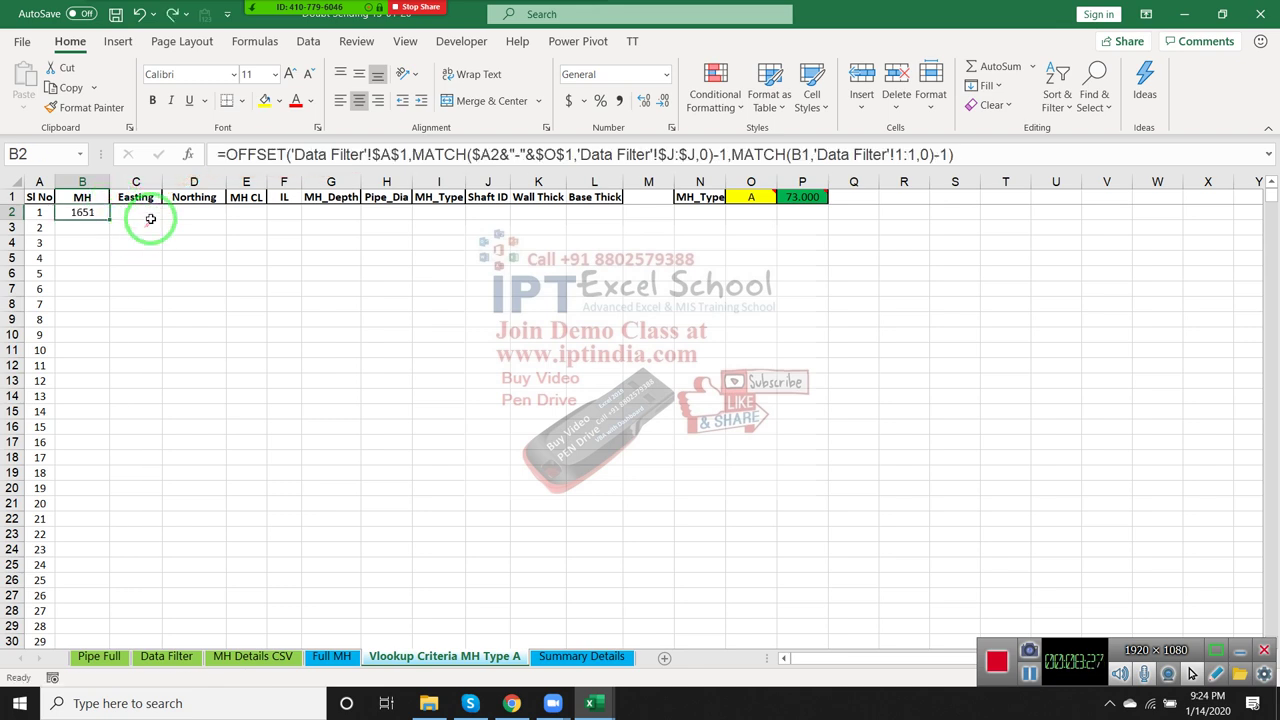
- Lock B2's header reference as B$1 and select across row 2 to fill the formula right
{"action": "left_click", "coordinate": [808, 160]}
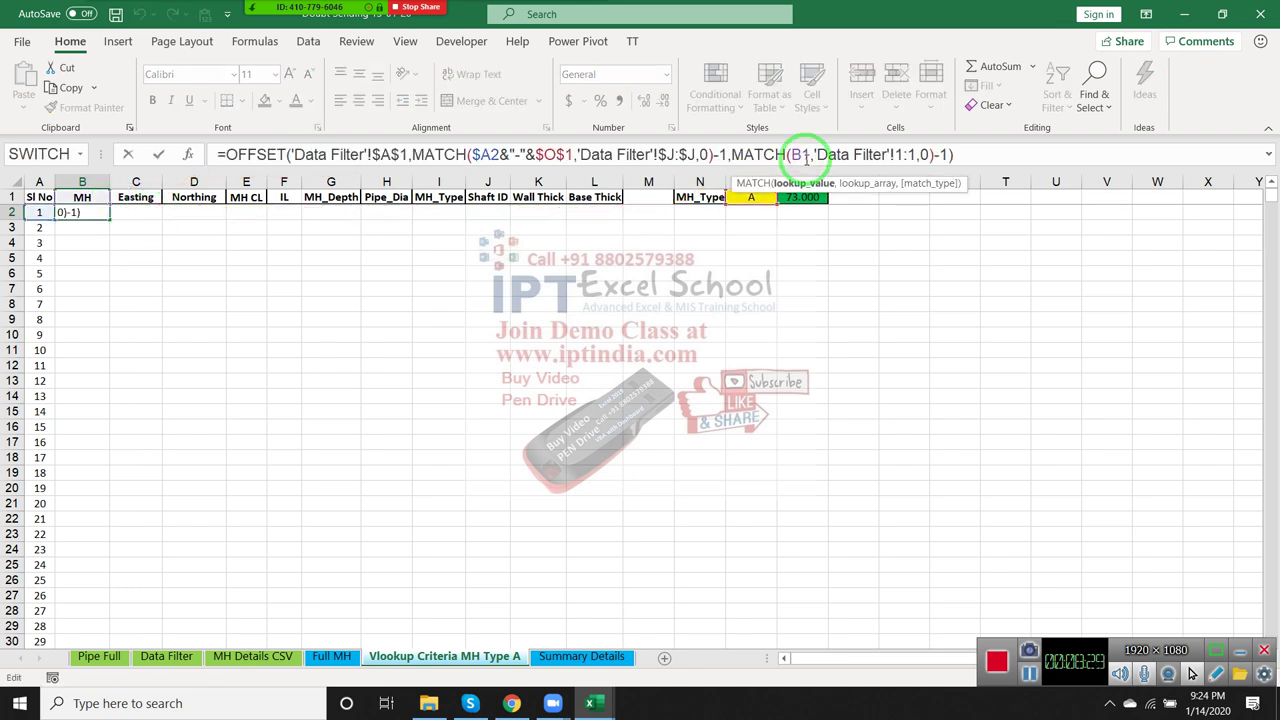
{"action": "type", "text": "$"}
{"action": "key", "text": "Return"}
{"action": "key", "text": "Up"}
{"action": "key", "text": "shift+Right"}
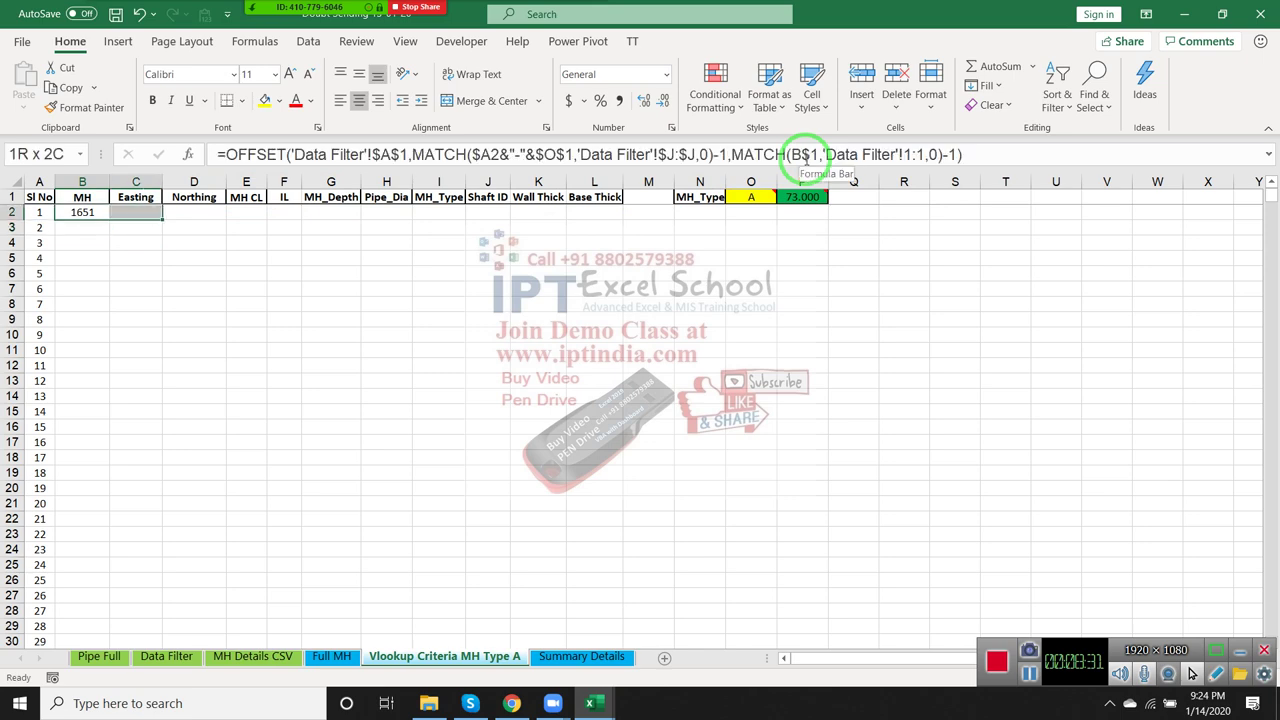
{"action": "key", "text": "shift+Right"}
{"action": "key", "text": "shift+Right"}
{"action": "key", "text": "shift+Right"}
{"action": "key", "text": "shift+Right"}
{"action": "key", "text": "shift+Right"}
{"action": "key", "text": "shift+Right"}
{"action": "key", "text": "shift+Right"}
{"action": "key", "text": "shift+Right"}
{"action": "key", "text": "shift+Right"}
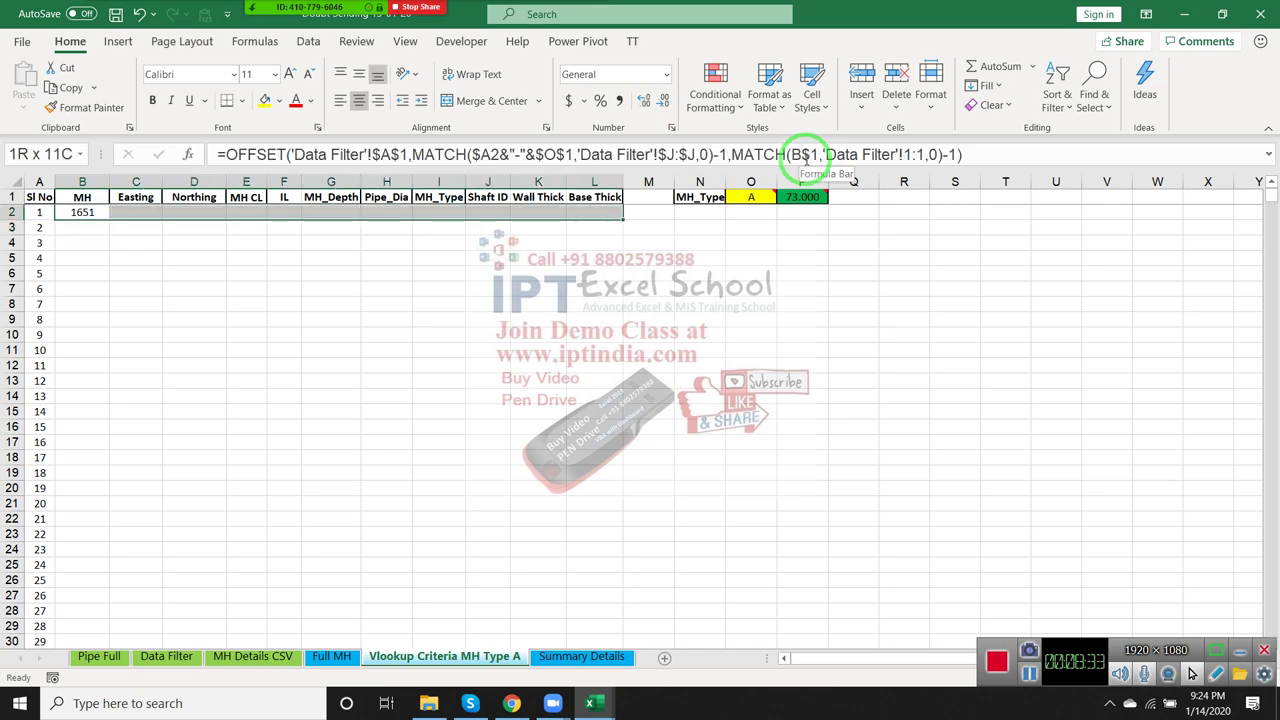
- Check the row 2 results against the headers, then jump to the last serial number in column A
{"action": "key", "text": "Up"}
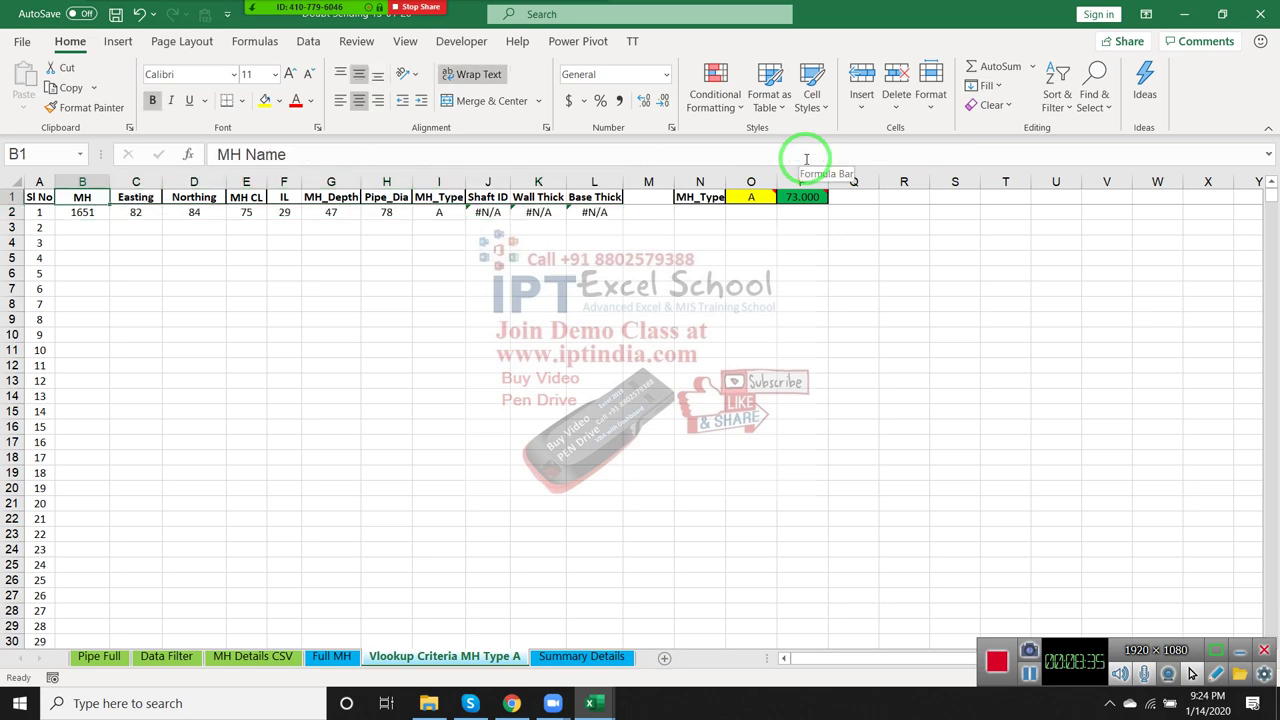
{"action": "key", "text": "Right"}
{"action": "key", "text": "Right"}
{"action": "key", "text": "Right"}
{"action": "key", "text": "Right"}
{"action": "key", "text": "Right"}
{"action": "key", "text": "Left"}
{"action": "key", "text": "Left"}
{"action": "key", "text": "Left"}
{"action": "key", "text": "Left"}
{"action": "key", "text": "Left"}
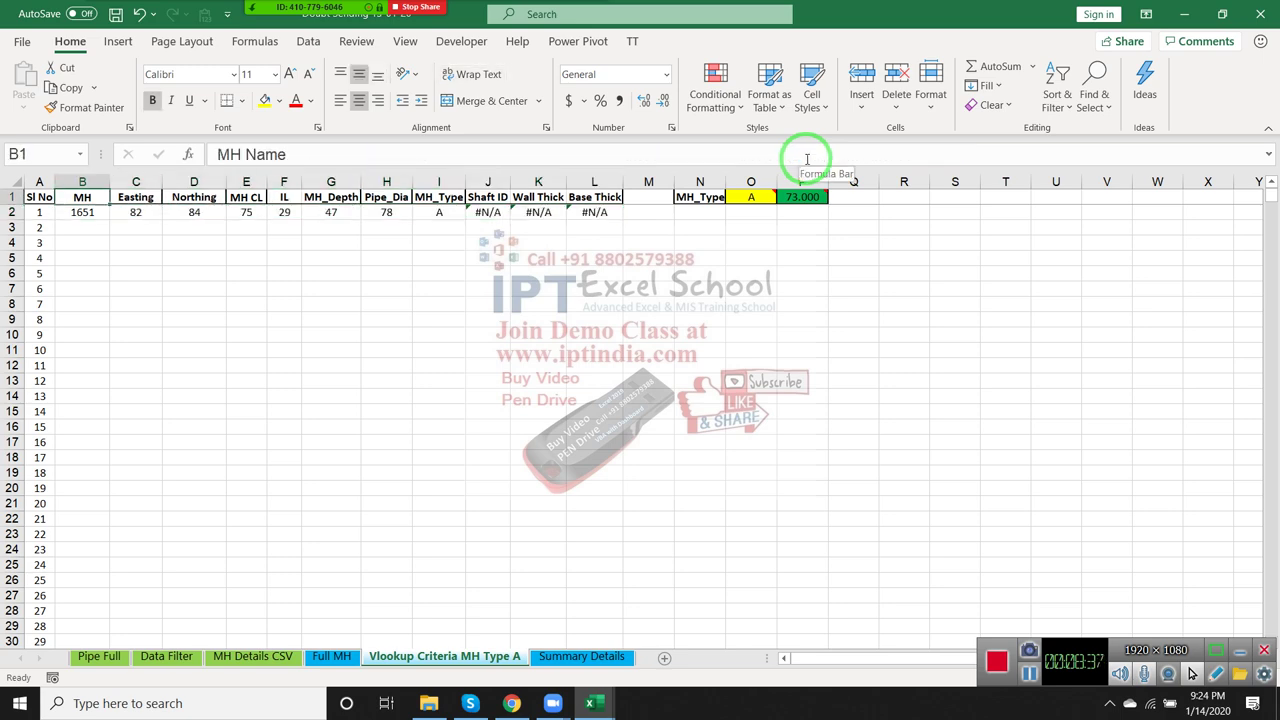
{"action": "key", "text": "Down"}
{"action": "key", "text": "Left"}
{"action": "key", "text": "ctrl+Down"}
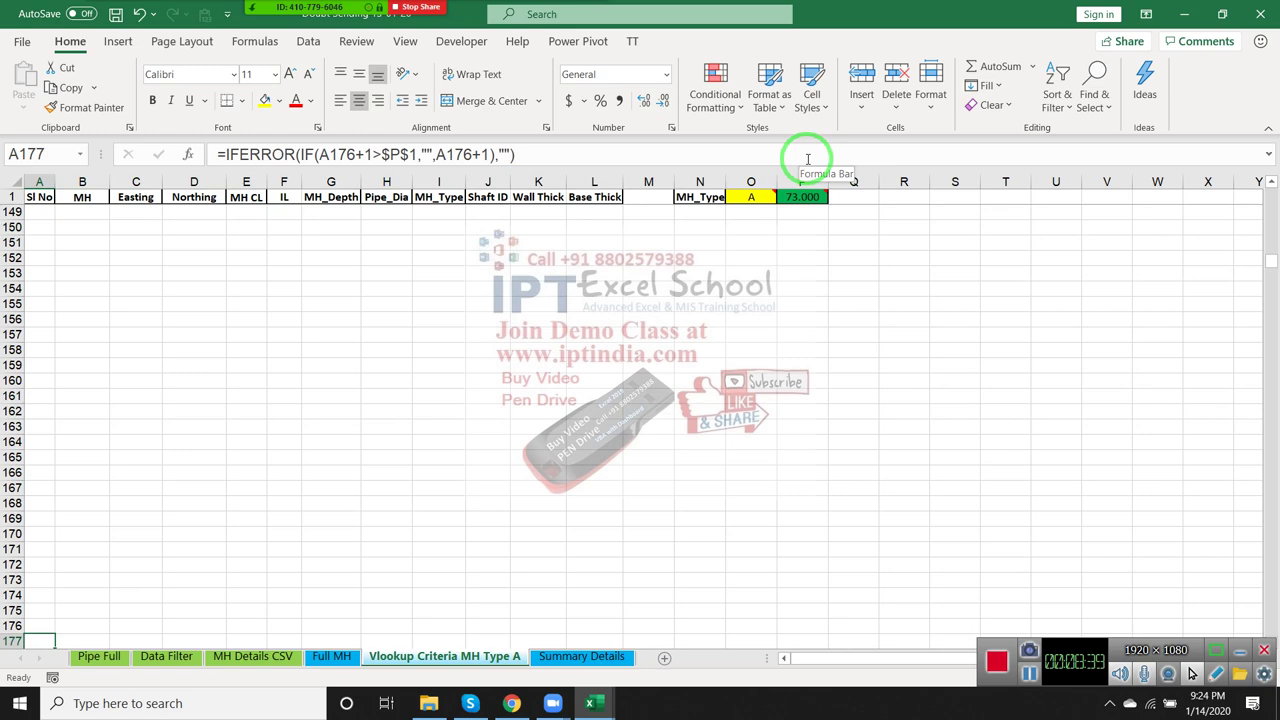
- Check how far each column, B through J, extends in the lookup table
{"action": "key", "text": "Right"}
{"action": "key", "text": "ctrl+shift+Up"}
{"action": "key", "text": "ctrl+shift+Up"}
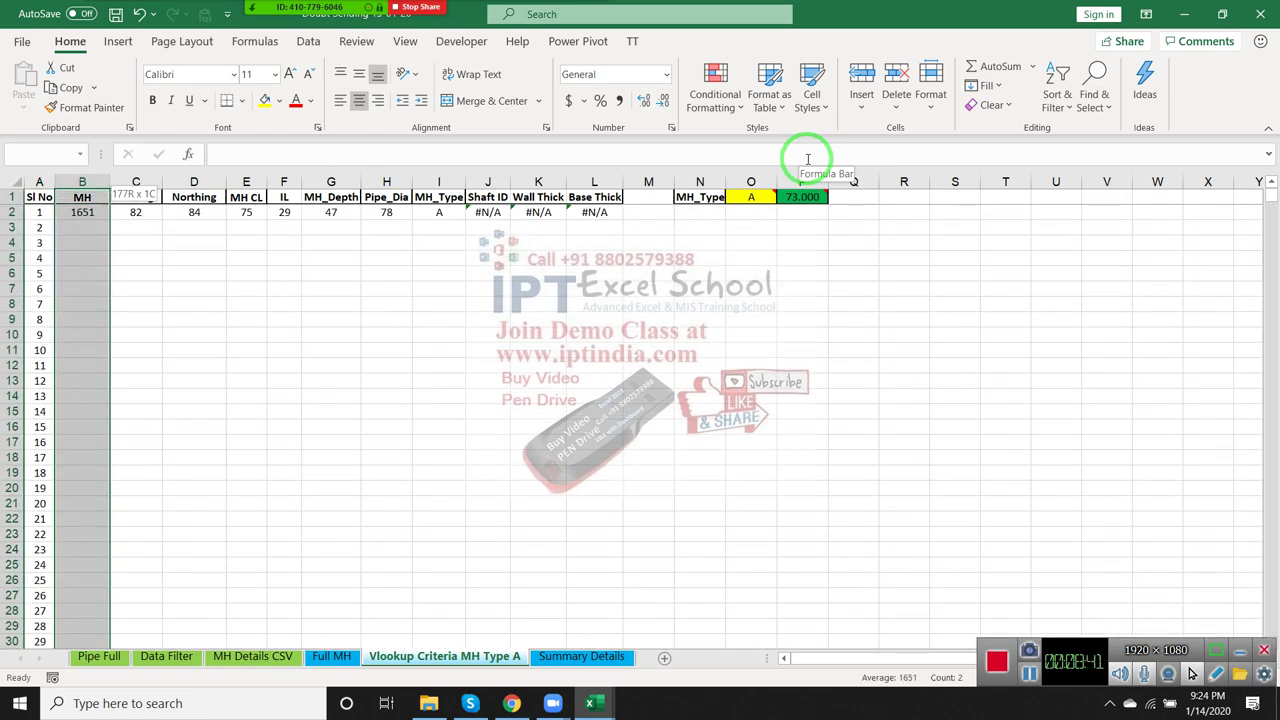
{"action": "key", "text": "Down"}
{"action": "key", "text": "Right"}
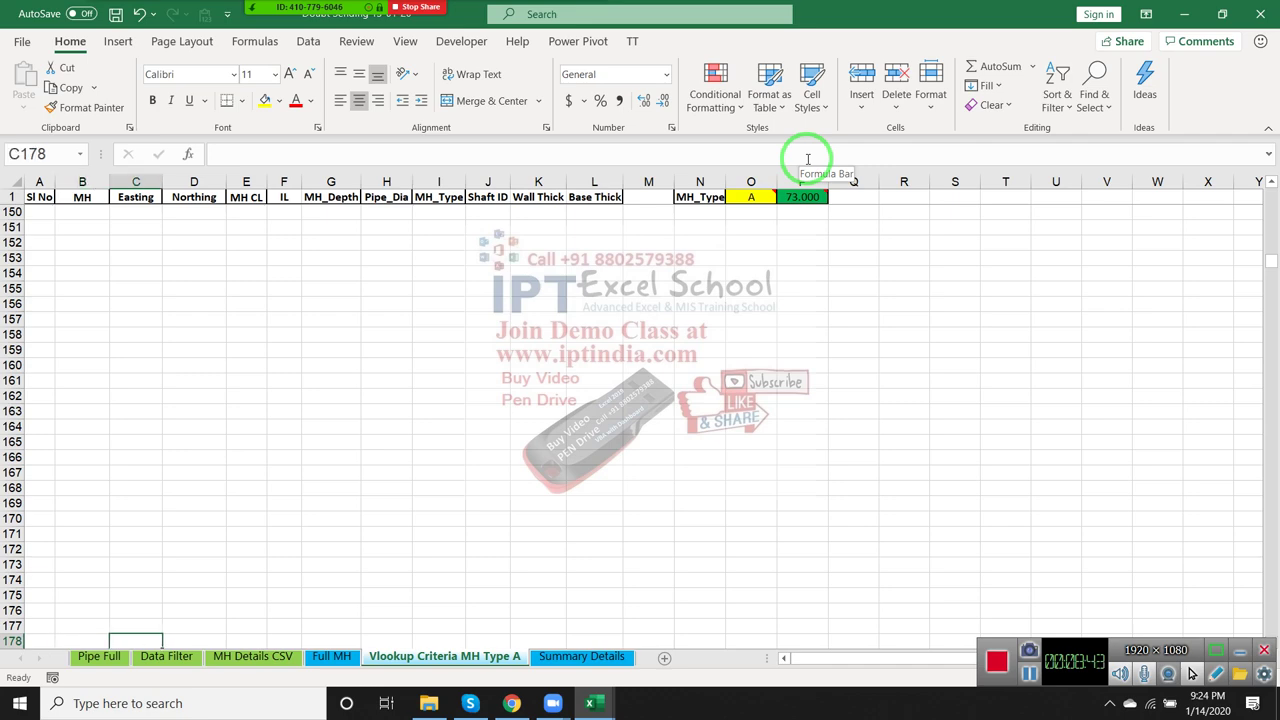
{"action": "key", "text": "ctrl+Up"}
{"action": "key", "text": "ctrl+Down"}
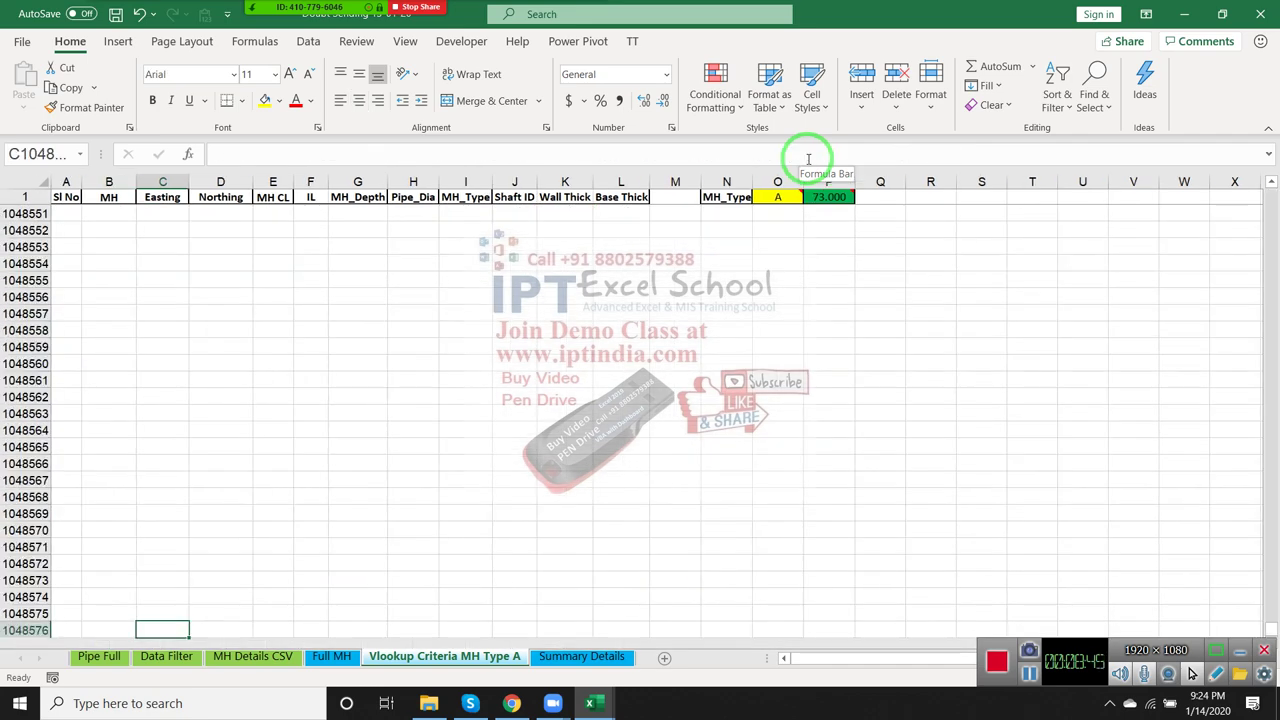
{"action": "key", "text": "Right"}
{"action": "key", "text": "Right"}
{"action": "key", "text": "ctrl+Up"}
{"action": "key", "text": "Up"}
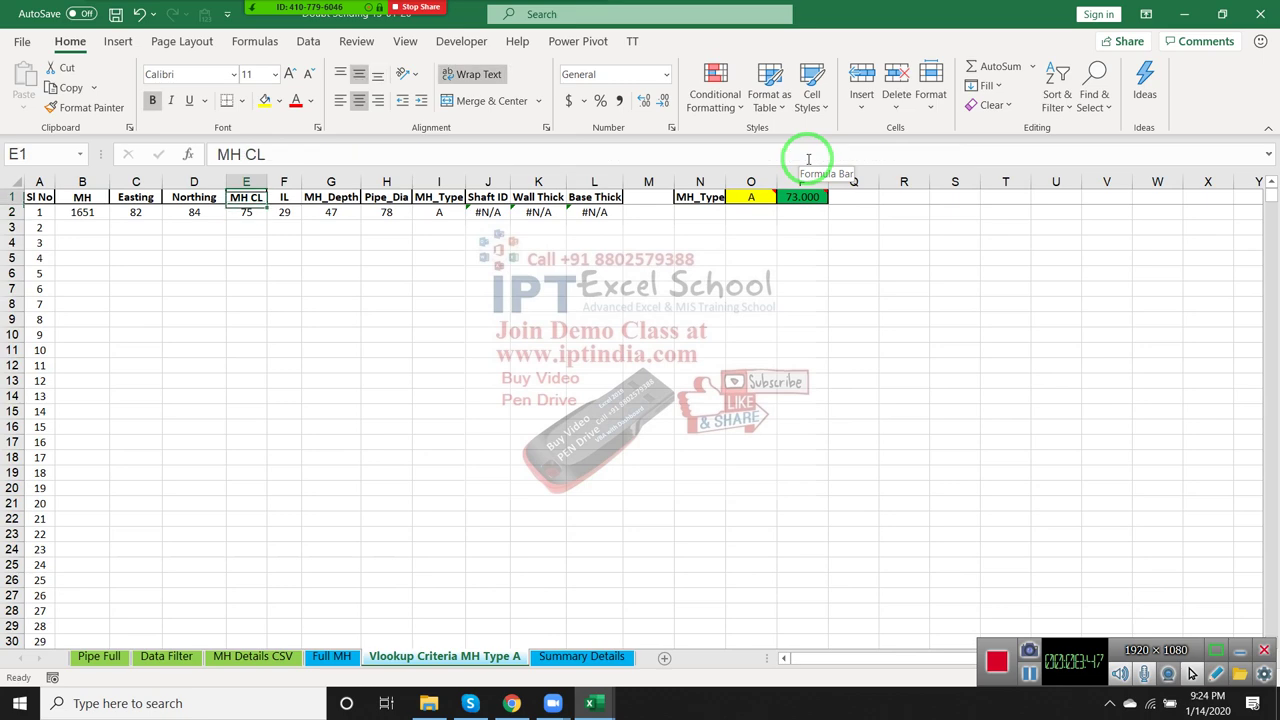
{"action": "key", "text": "Down"}
{"action": "key", "text": "Right"}
{"action": "key", "text": "Down"}
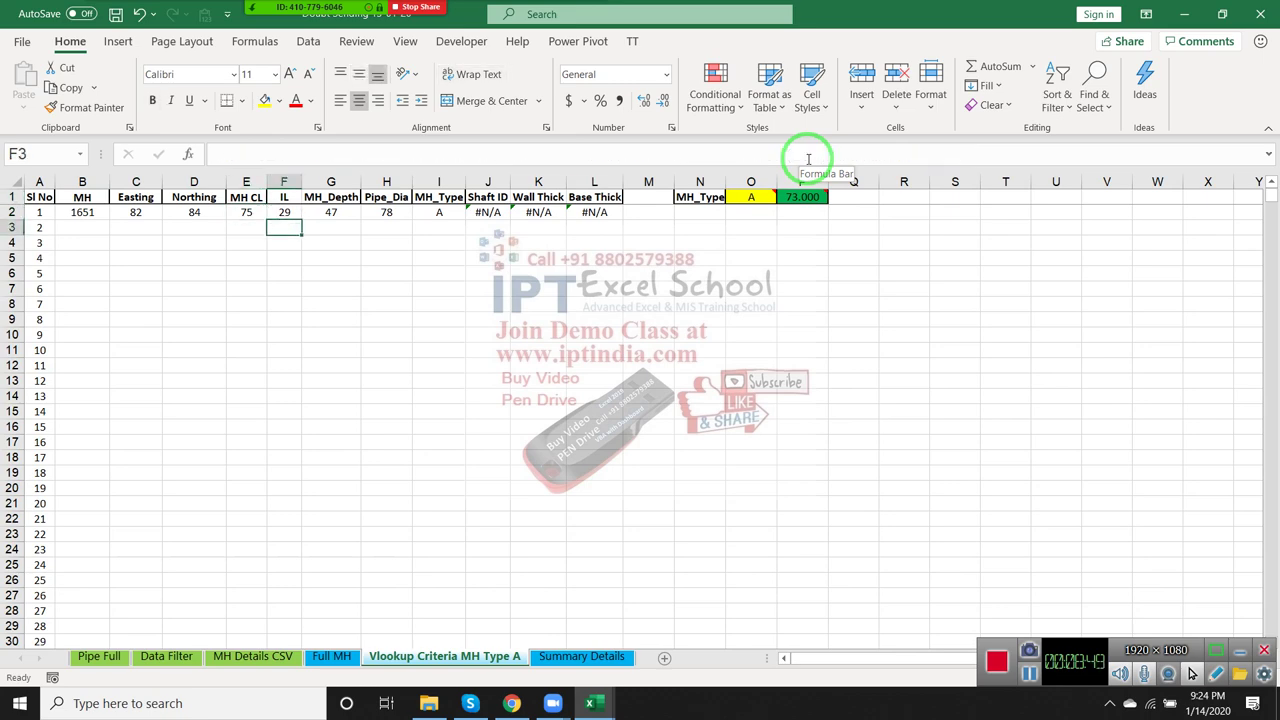
{"action": "key", "text": "ctrl+Down"}
{"action": "key", "text": "ctrl+Up"}
{"action": "key", "text": "Right"}
{"action": "key", "text": "Down"}
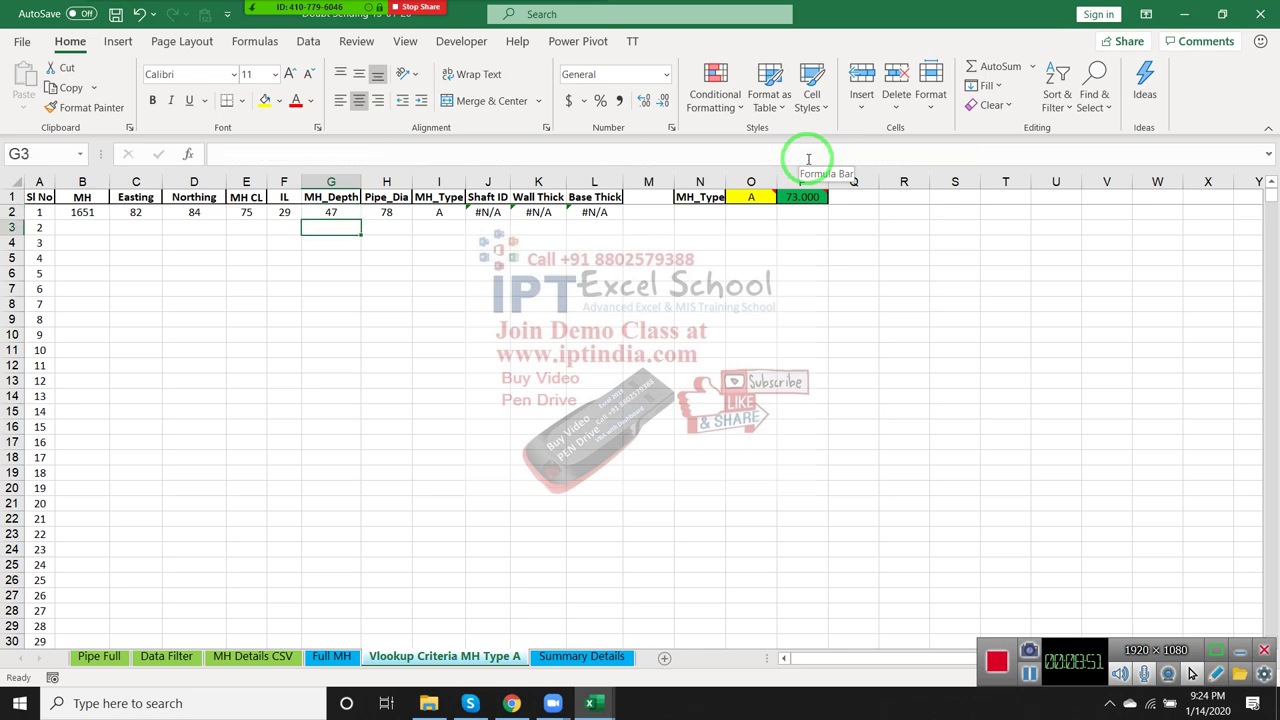
{"action": "key", "text": "ctrl+Down"}
{"action": "key", "text": "ctrl+Up"}
{"action": "key", "text": "Right"}
{"action": "key", "text": "Down"}
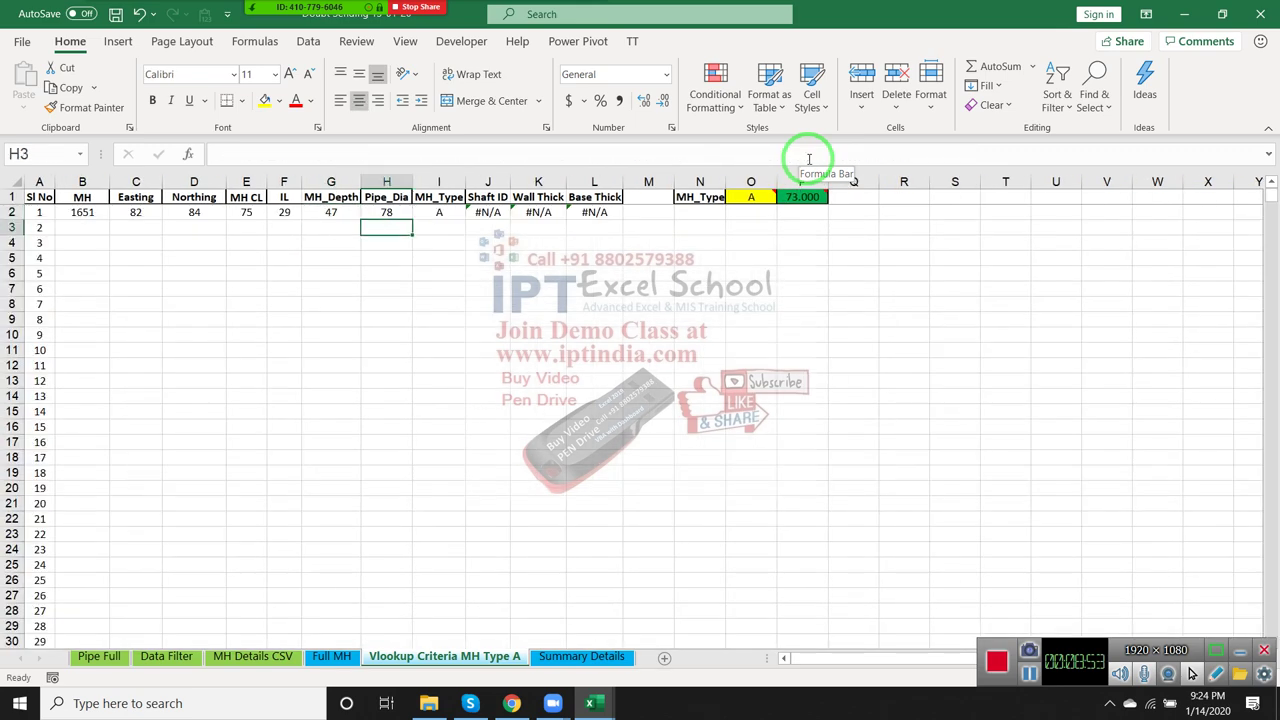
{"action": "key", "text": "ctrl+Down"}
{"action": "key", "text": "ctrl+Up"}
{"action": "key", "text": "Right"}
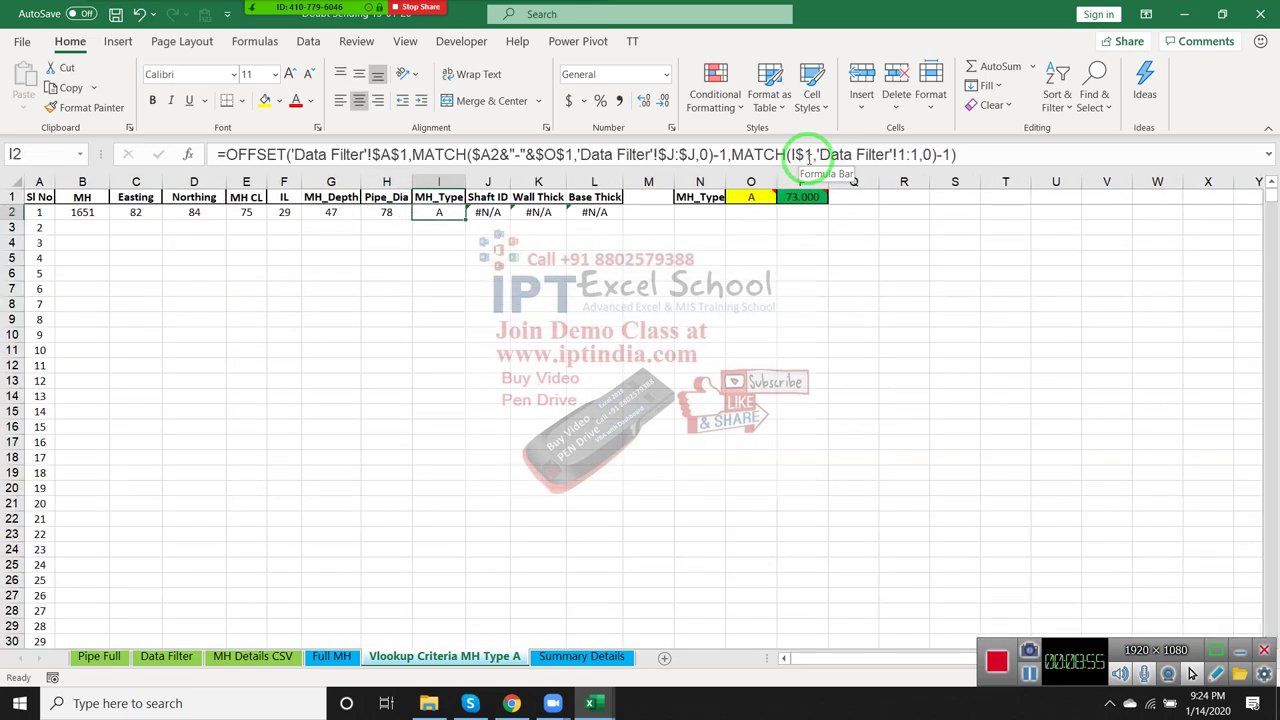
{"action": "key", "text": "ctrl+Down"}
{"action": "key", "text": "ctrl+Up"}
{"action": "key", "text": "Right"}
{"action": "key", "text": "Down"}
{"action": "key", "text": "ctrl+Down"}
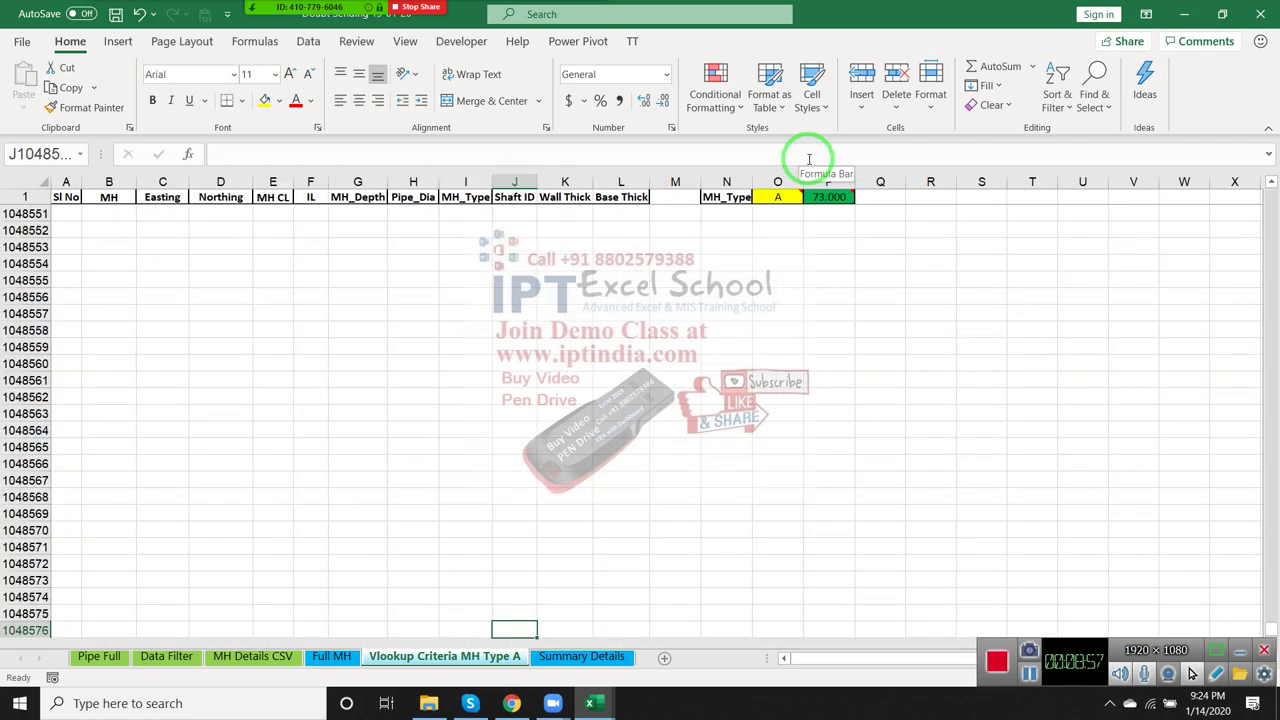
{"action": "key", "text": "ctrl+Up"}
{"action": "key", "text": "ctrl+Left"}
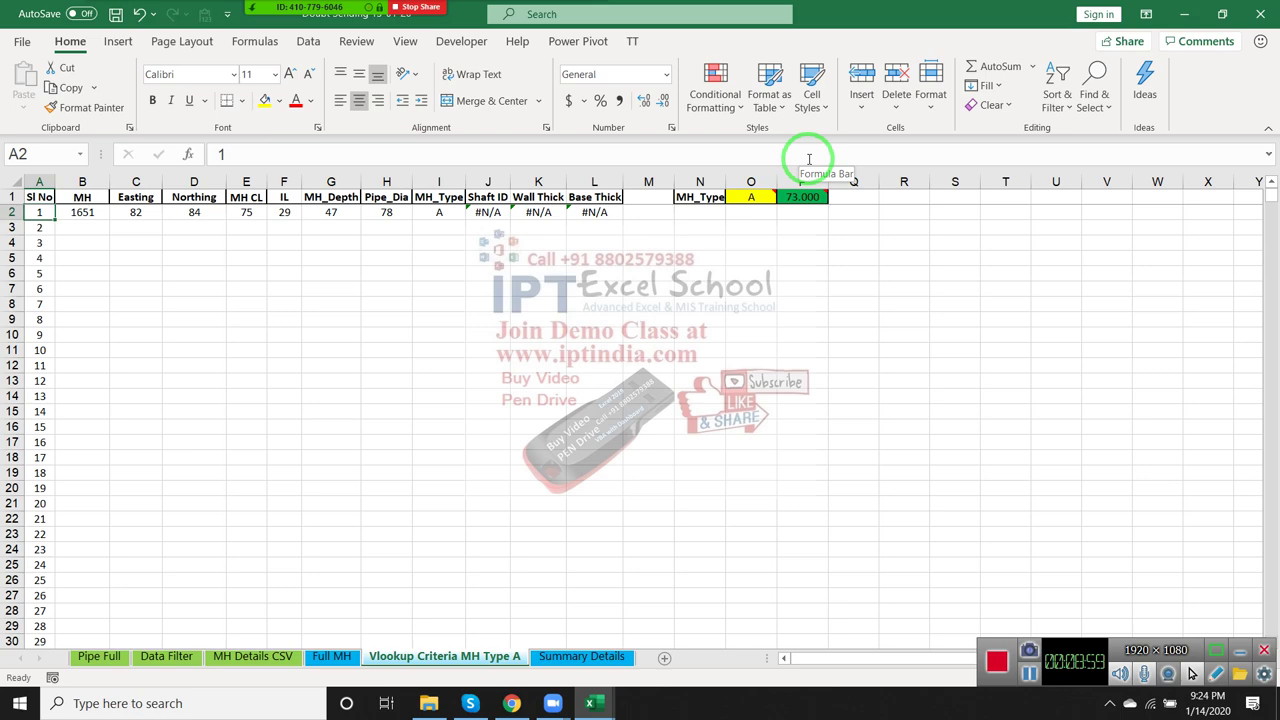
- Select B2:I177 and fill row 2's lookup formulas down to row 177
{"action": "key", "text": "ctrl+Down"}
{"action": "key", "text": "Right"}
{"action": "key", "text": "ctrl+shift+Up"}
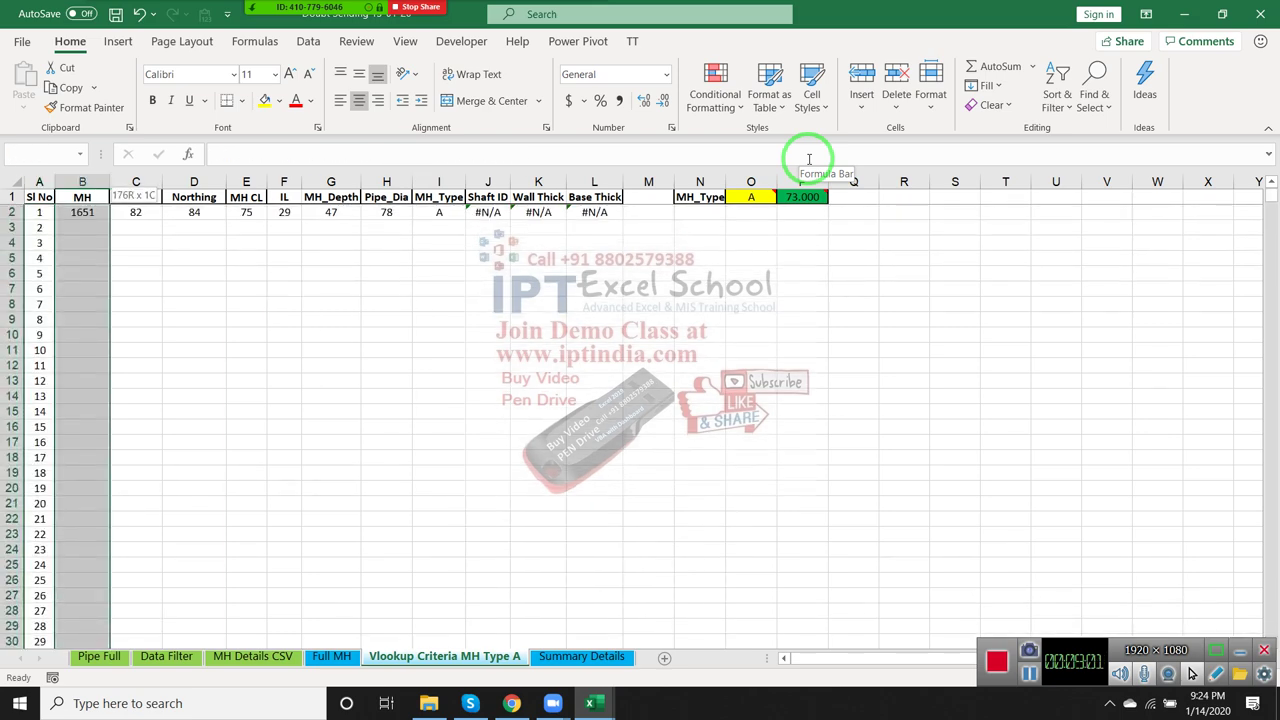
{"action": "key", "text": "shift+Right"}
{"action": "key", "text": "shift+Right"}
{"action": "key", "text": "shift+Right"}
{"action": "key", "text": "shift+Right"}
{"action": "key", "text": "shift+Right"}
{"action": "key", "text": "shift+Right"}
{"action": "key", "text": "shift+Right"}
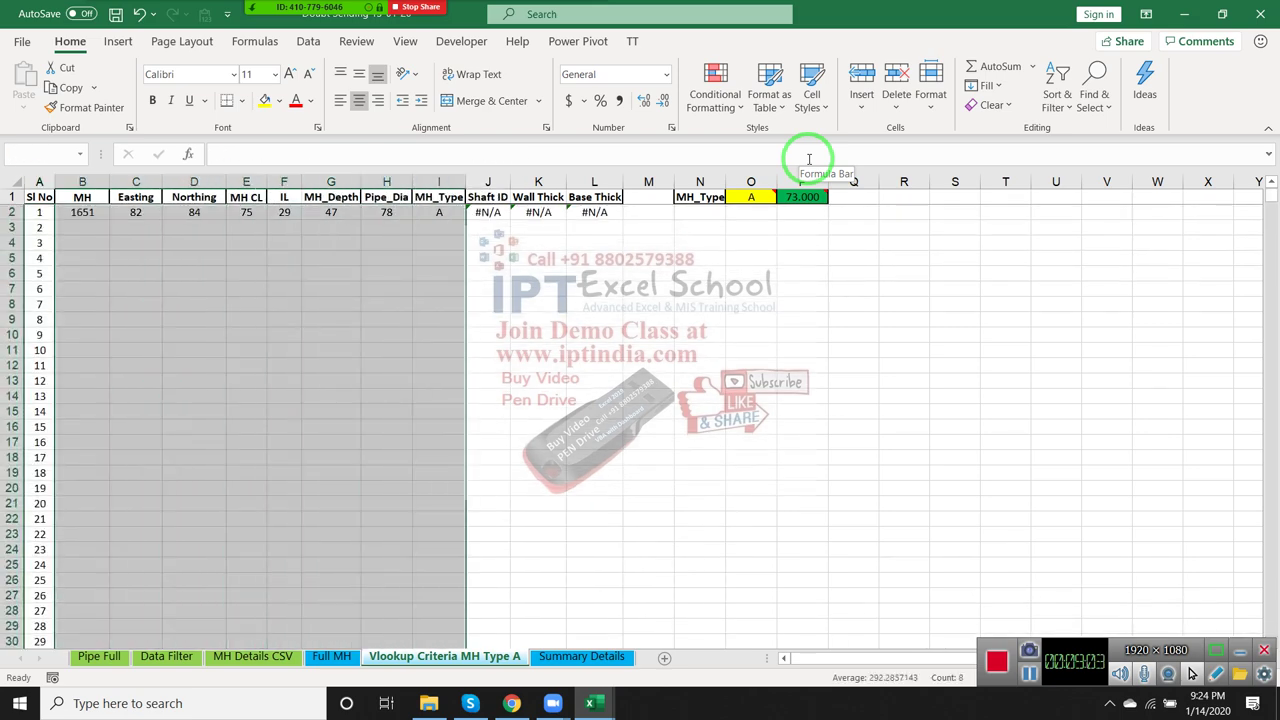
{"action": "key", "text": "ctrl+d"}
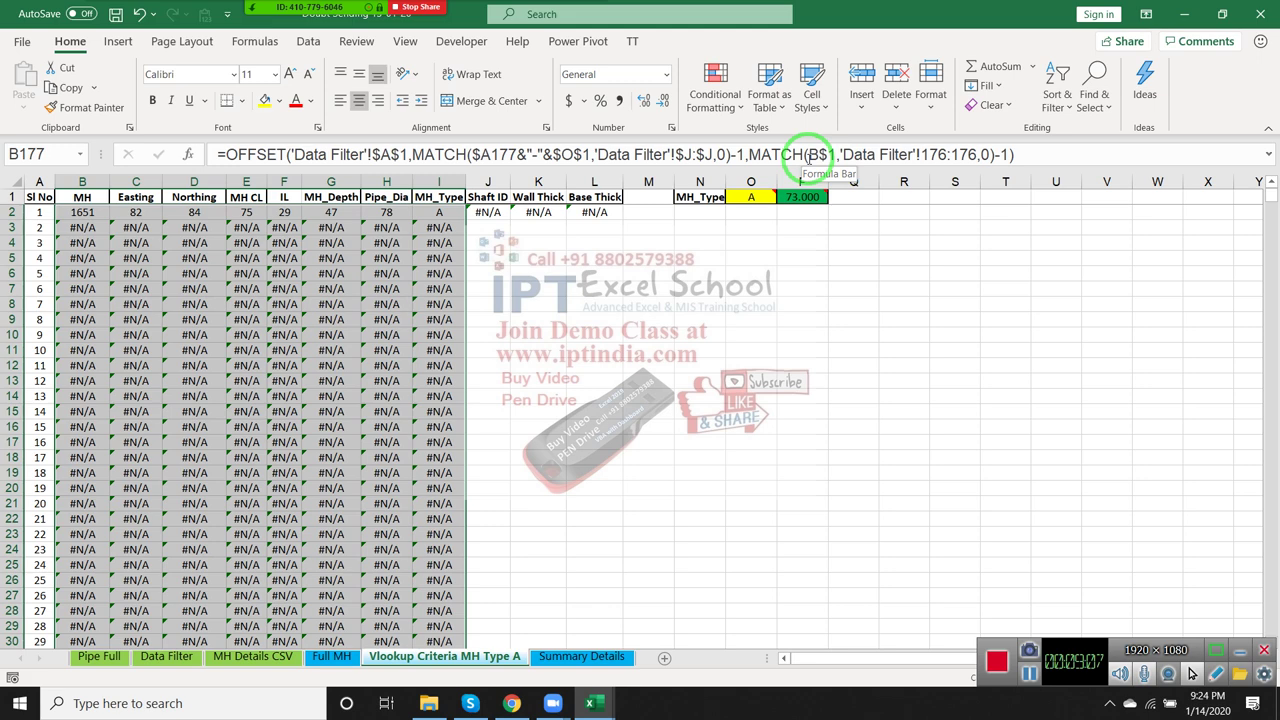
- Compare the formulas in B2 and B3 to find the shifting reference
{"action": "key", "text": "Up"}
{"action": "key", "text": "ctrl+Up"}
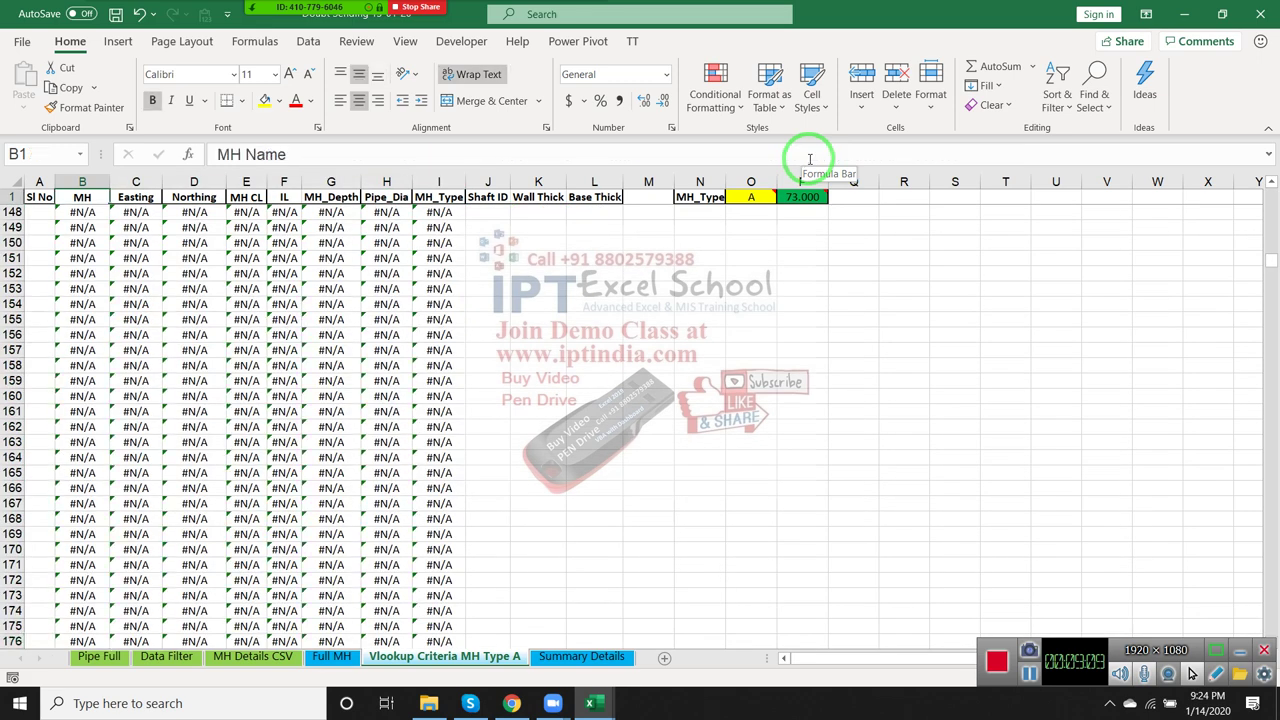
{"action": "key", "text": "Down"}
{"action": "key", "text": "Left"}
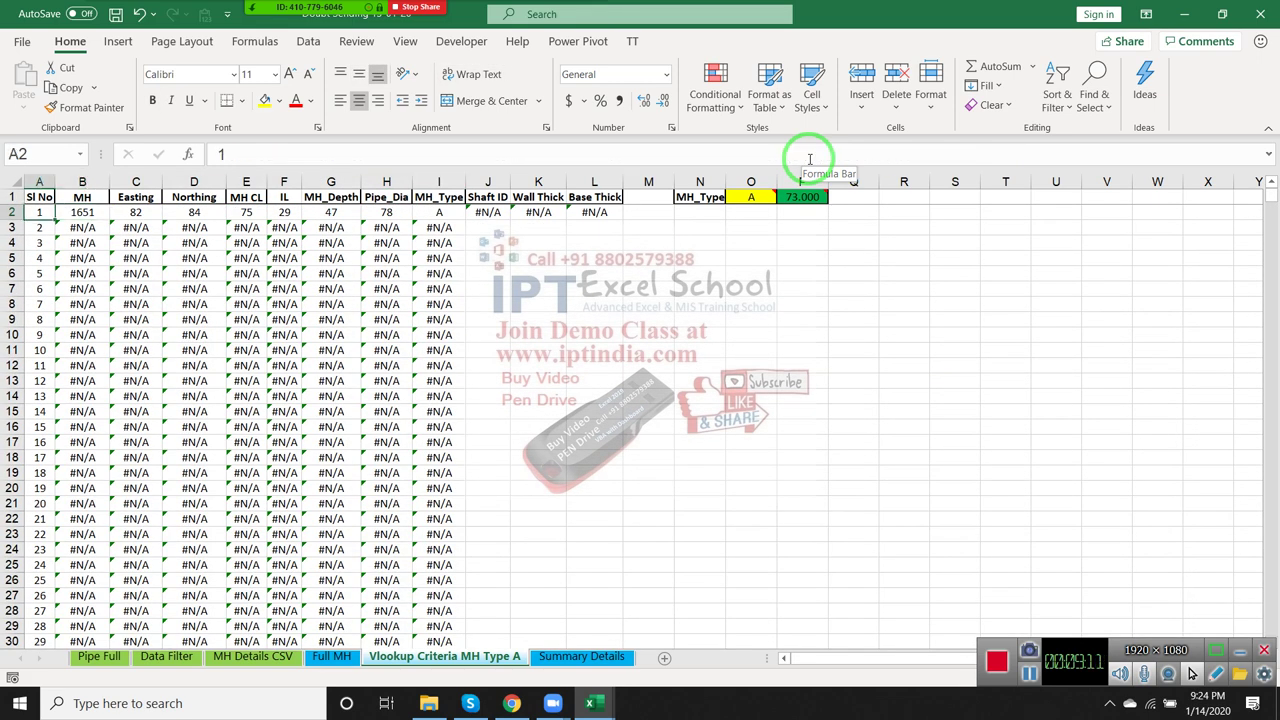
{"action": "left_click", "coordinate": [100, 216]}
{"action": "key", "text": "Down"}
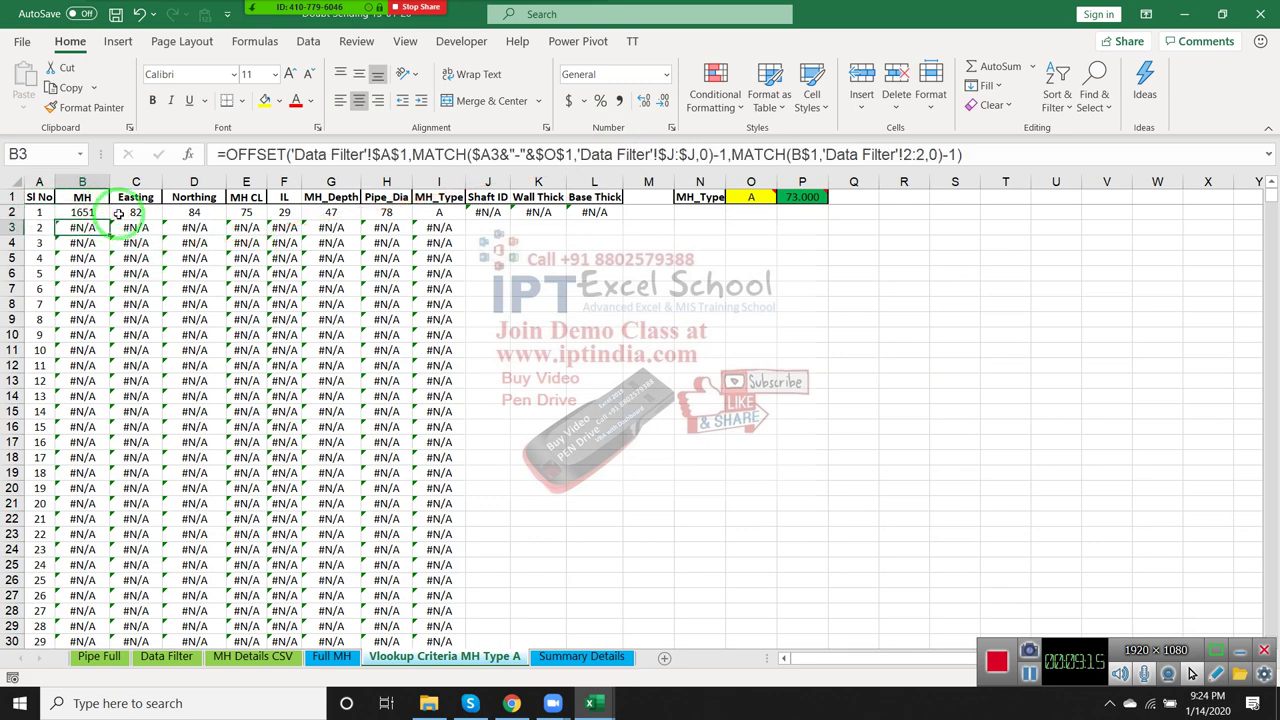
{"action": "key", "text": "F2"}
{"action": "key", "text": "ctrl+Return"}
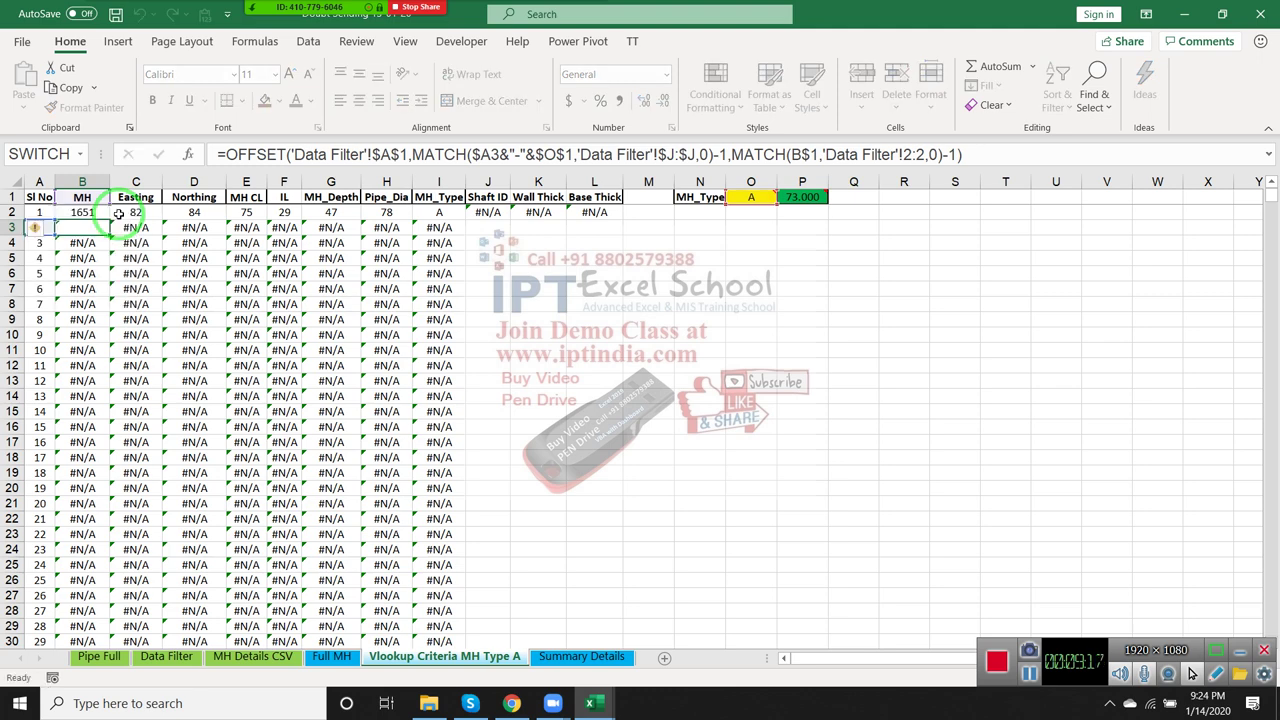
{"action": "key", "text": "Down"}
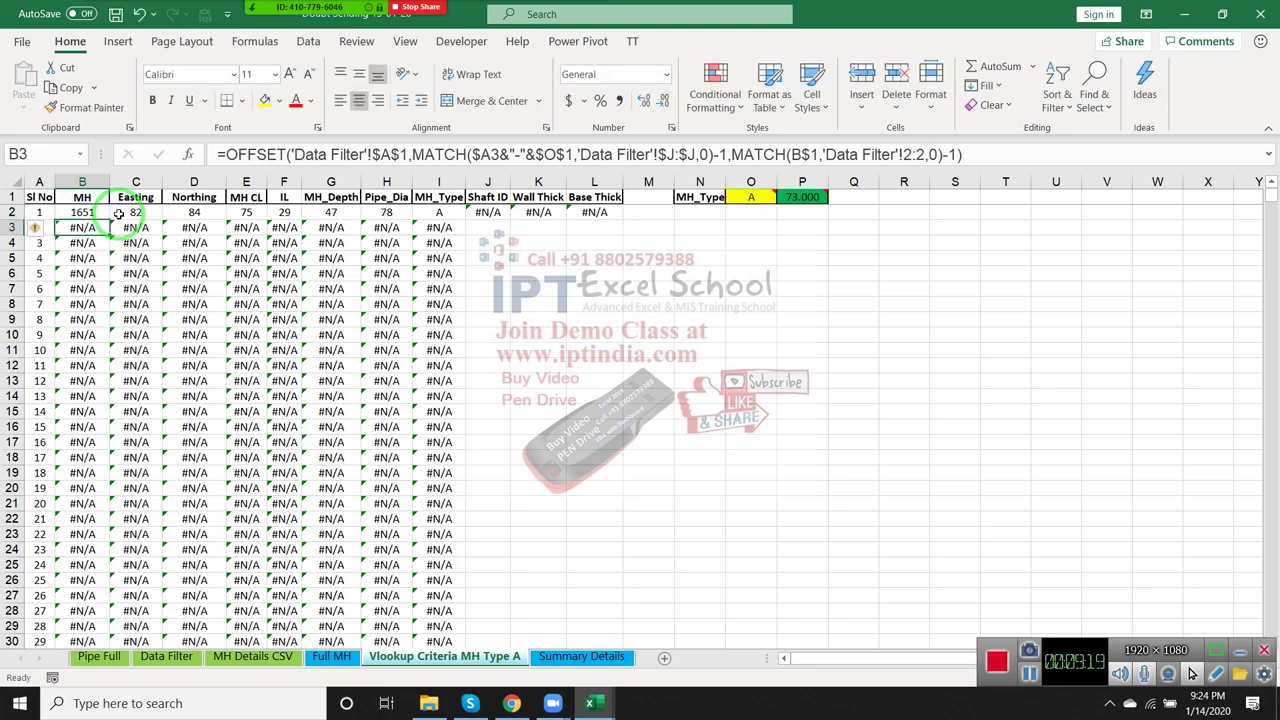
{"action": "key", "text": "Up"}
{"action": "key", "text": "Down"}
{"action": "key", "text": "Up"}
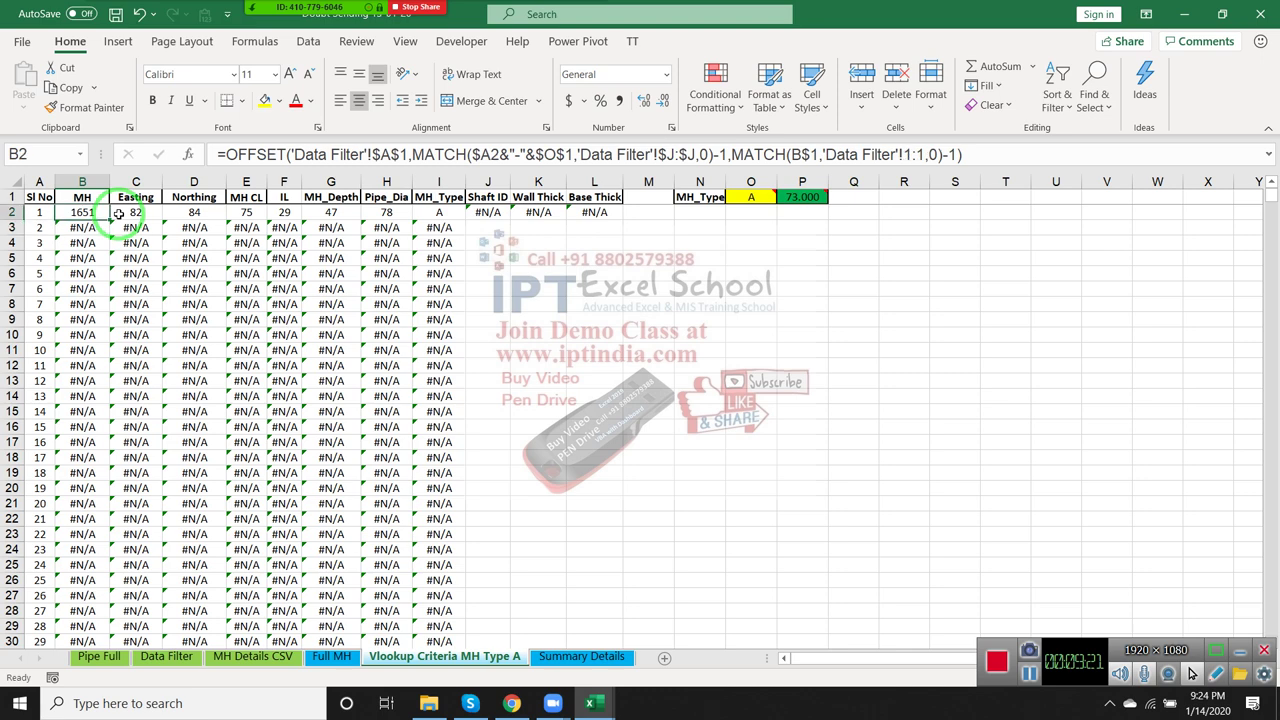
- Lock the header row reference in B2's MATCH and fill B2:I2 down the data rows
{"action": "left_click", "coordinate": [919, 155]}
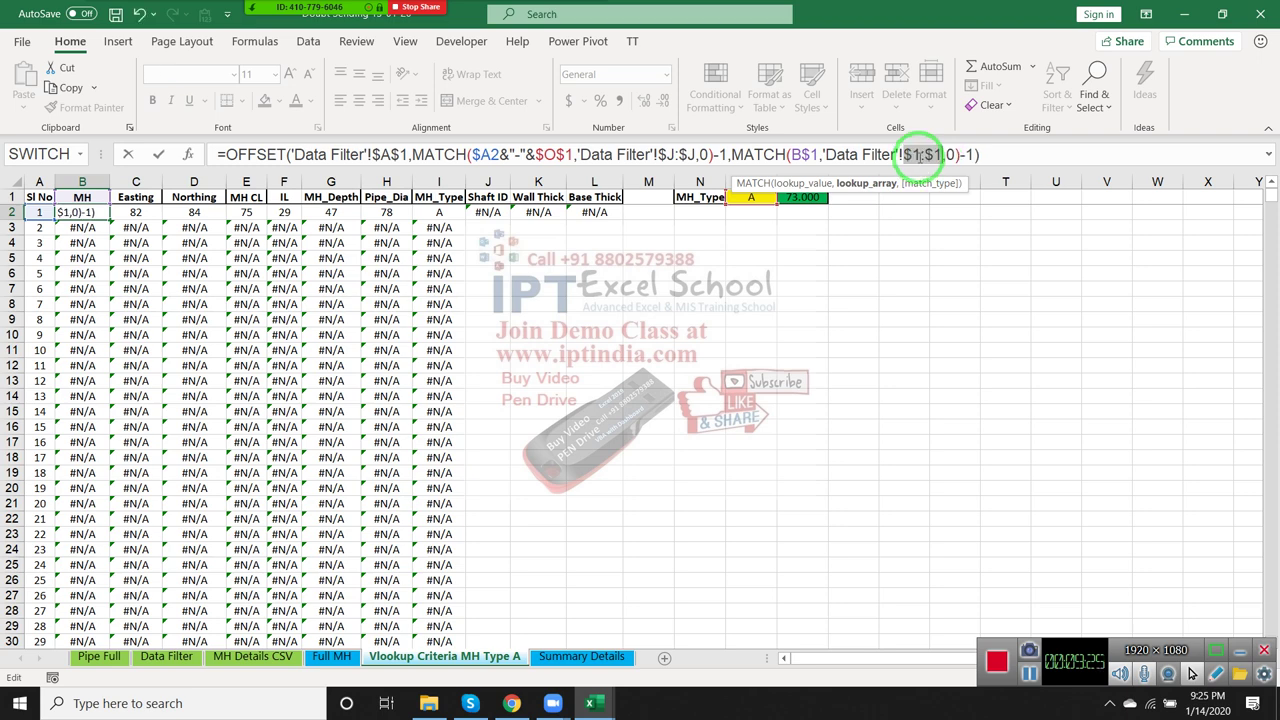
{"action": "key", "text": "Return"}
{"action": "key", "text": "Up"}
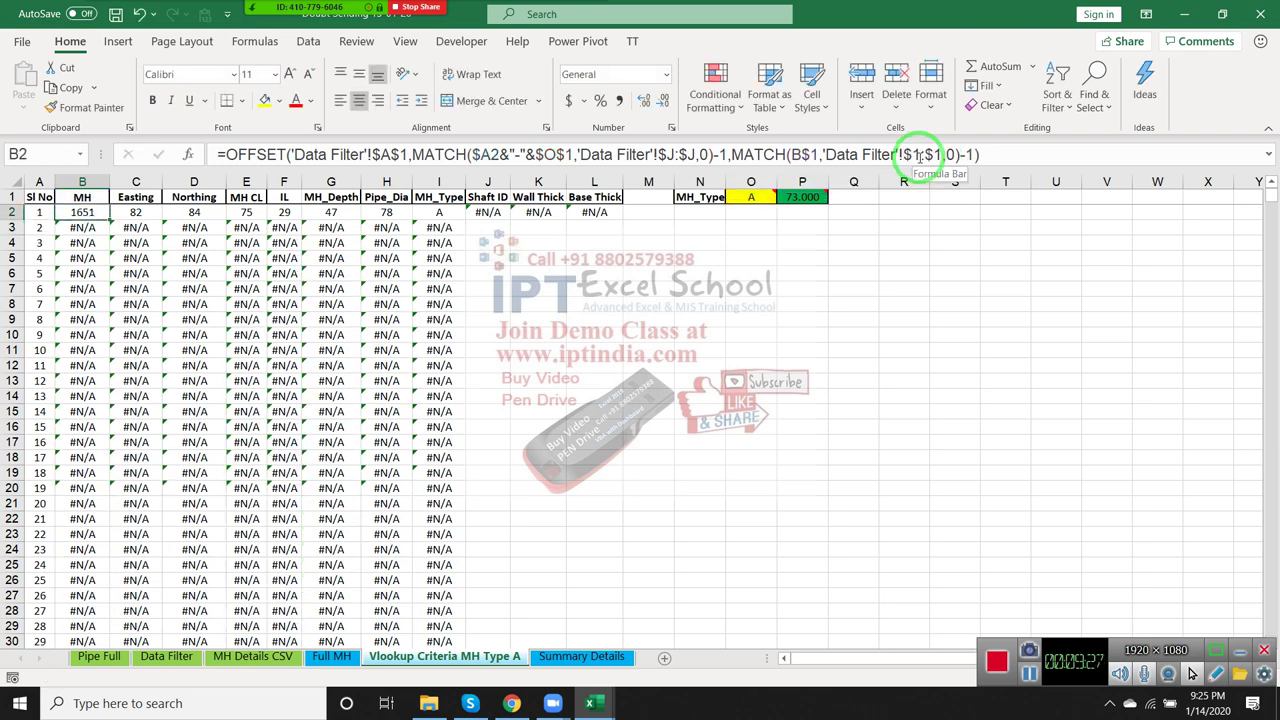
{"action": "key", "text": "shift+Right"}
{"action": "key", "text": "shift+Right"}
{"action": "key", "text": "shift+Right"}
{"action": "key", "text": "shift+Right"}
{"action": "key", "text": "shift+Right"}
{"action": "key", "text": "shift+Right"}
{"action": "key", "text": "shift+Right"}
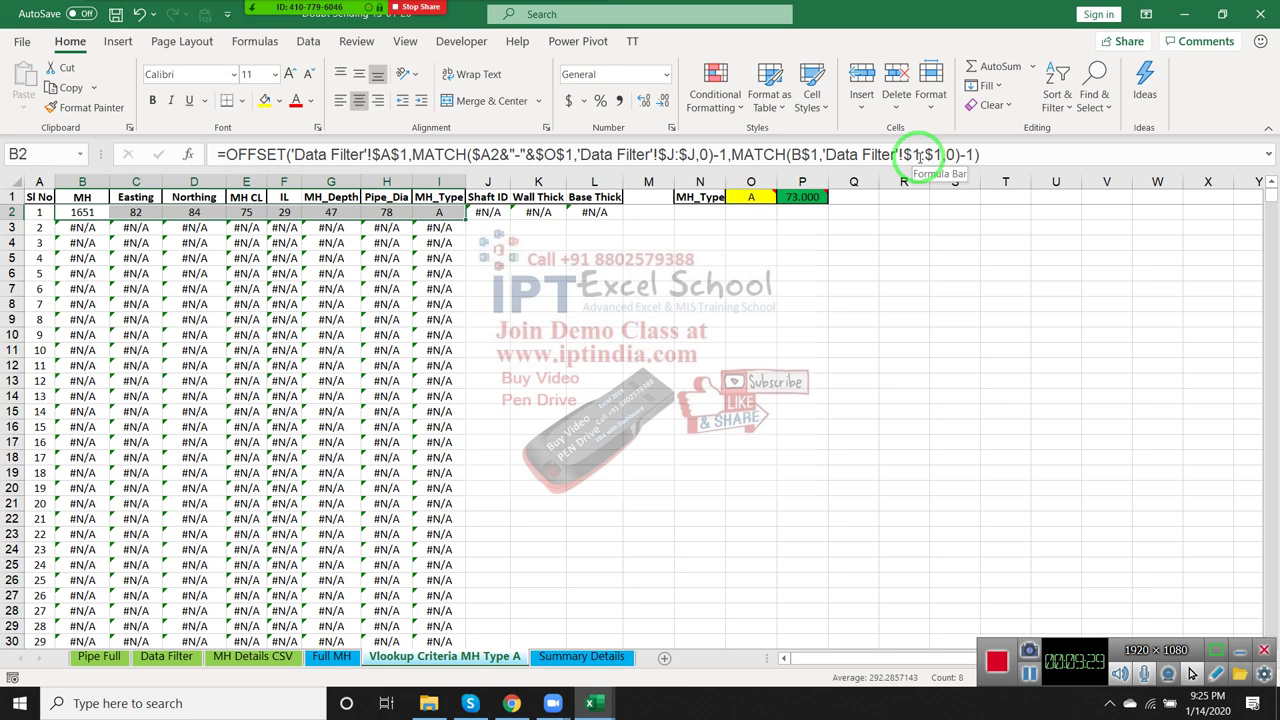
{"action": "double_click", "coordinate": [466, 219]}
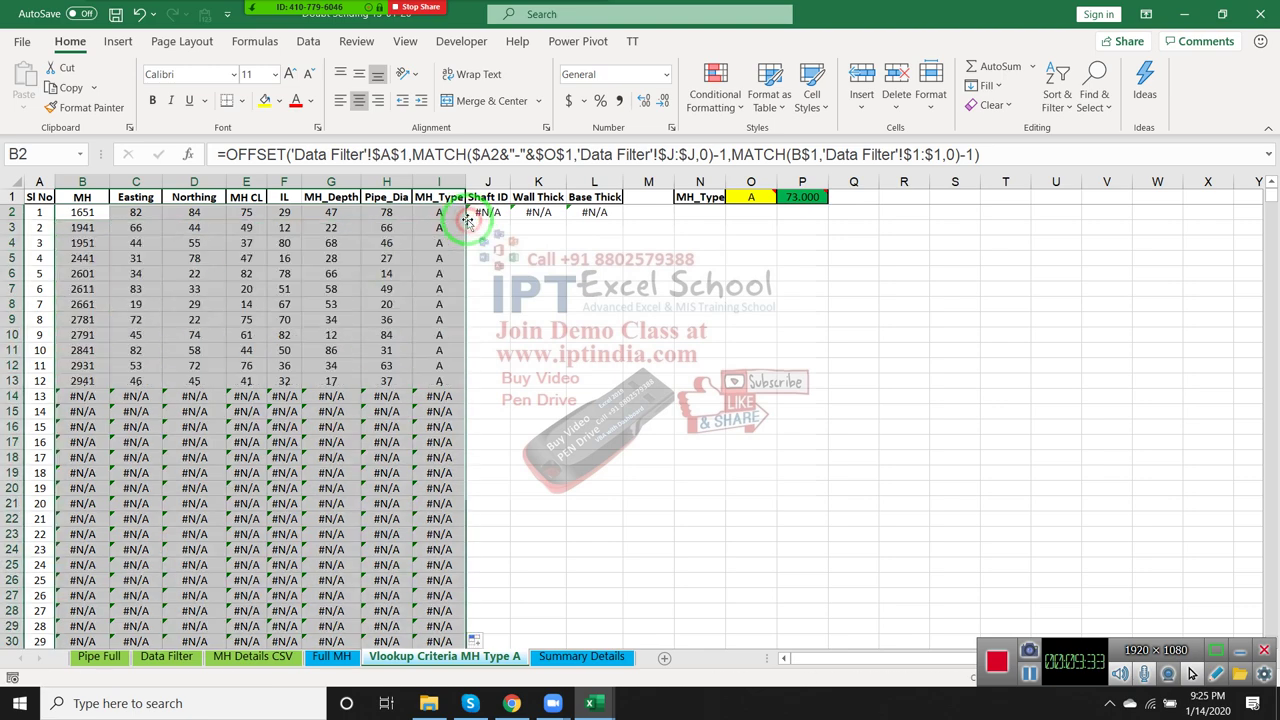
- Review the type-A records, 1651 through 6251, then reselect cell B2
{"action": "scroll", "coordinate": [454, 460], "scroll_direction": "down", "scroll_amount": 1}
{"action": "scroll", "coordinate": [454, 460], "scroll_direction": "down", "scroll_amount": 4}
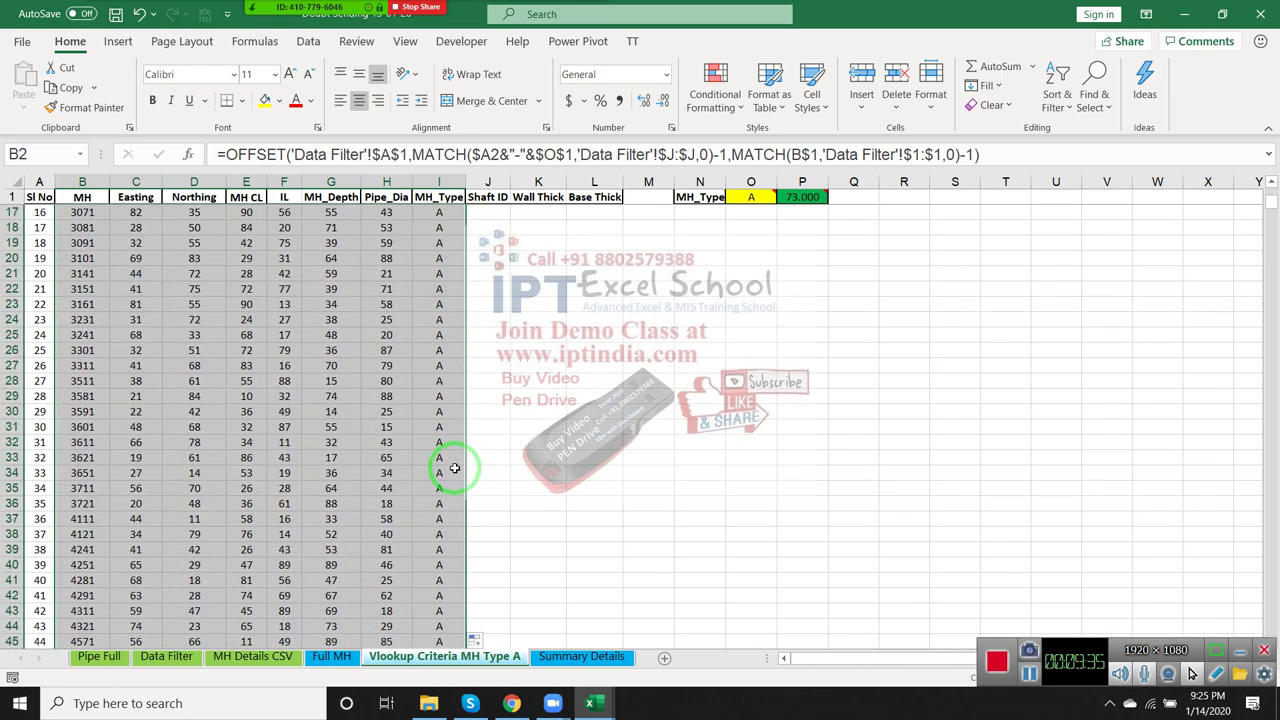
{"action": "scroll", "coordinate": [454, 460], "scroll_direction": "down", "scroll_amount": 5}
{"action": "scroll", "coordinate": [456, 462], "scroll_direction": "down", "scroll_amount": 4}
{"action": "scroll", "coordinate": [458, 464], "scroll_direction": "down", "scroll_amount": 5}
{"action": "scroll", "coordinate": [455, 462], "scroll_direction": "down", "scroll_amount": 5}
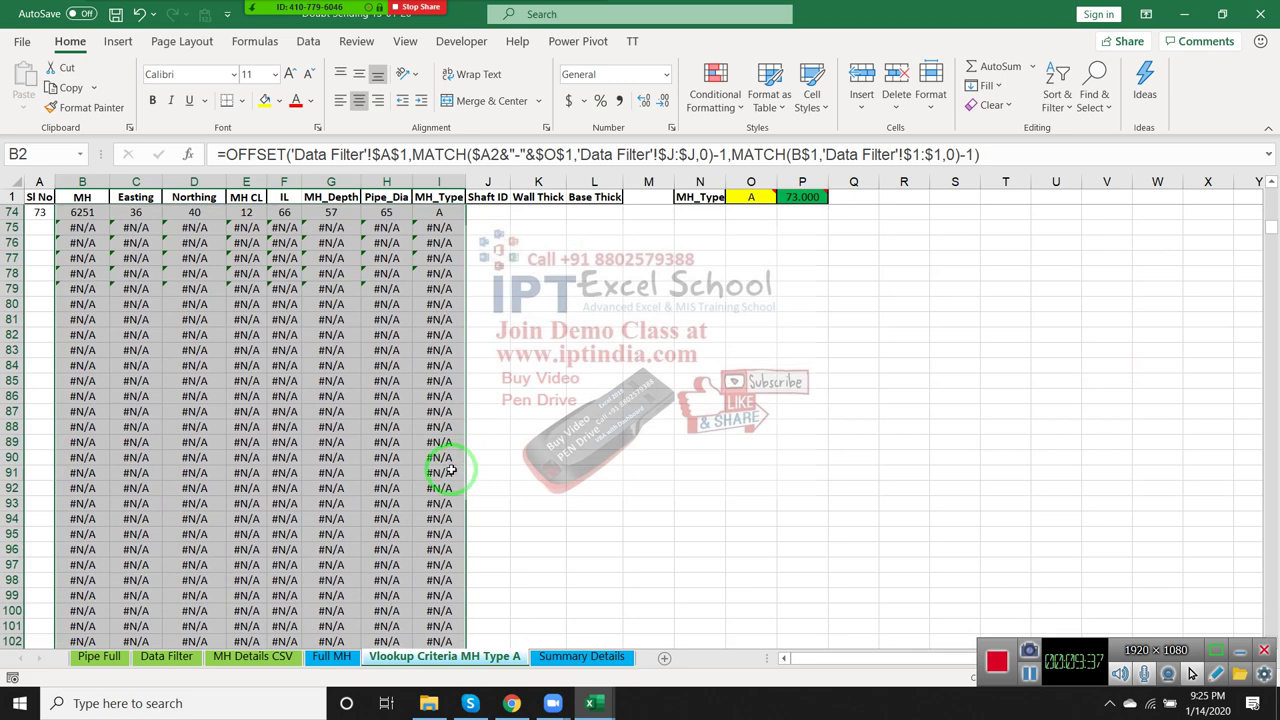
{"action": "scroll", "coordinate": [425, 460], "scroll_direction": "up", "scroll_amount": 3}
{"action": "scroll", "coordinate": [117, 373], "scroll_direction": "up", "scroll_amount": 4}
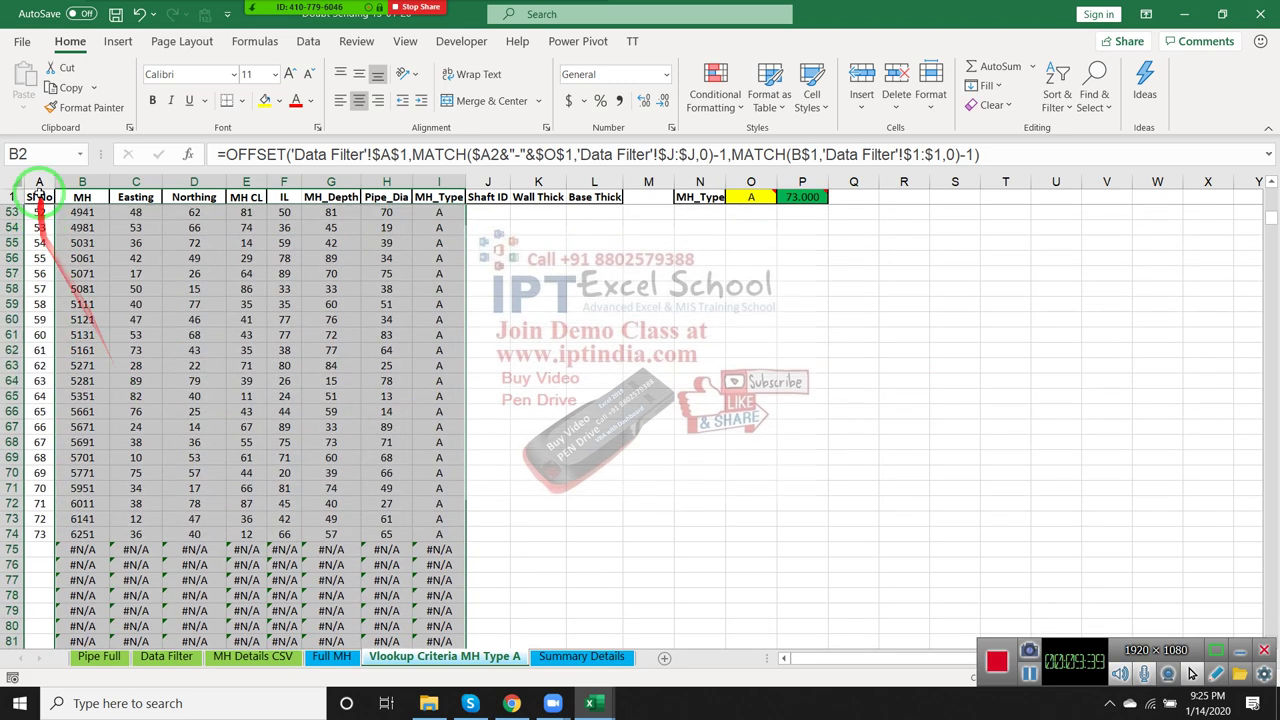
{"action": "left_click", "coordinate": [77, 205]}
{"action": "key", "text": "Down"}
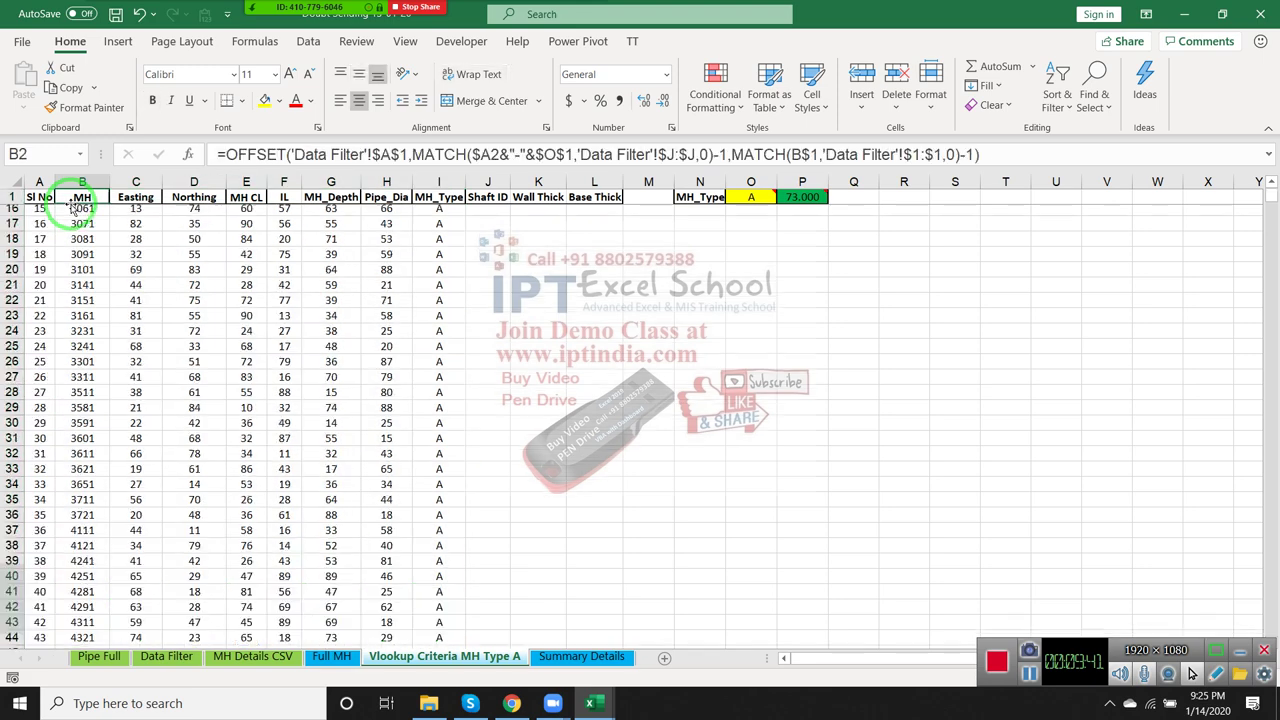
{"action": "key", "text": "Up"}
{"action": "key", "text": "Down"}
{"action": "key", "text": "Down"}
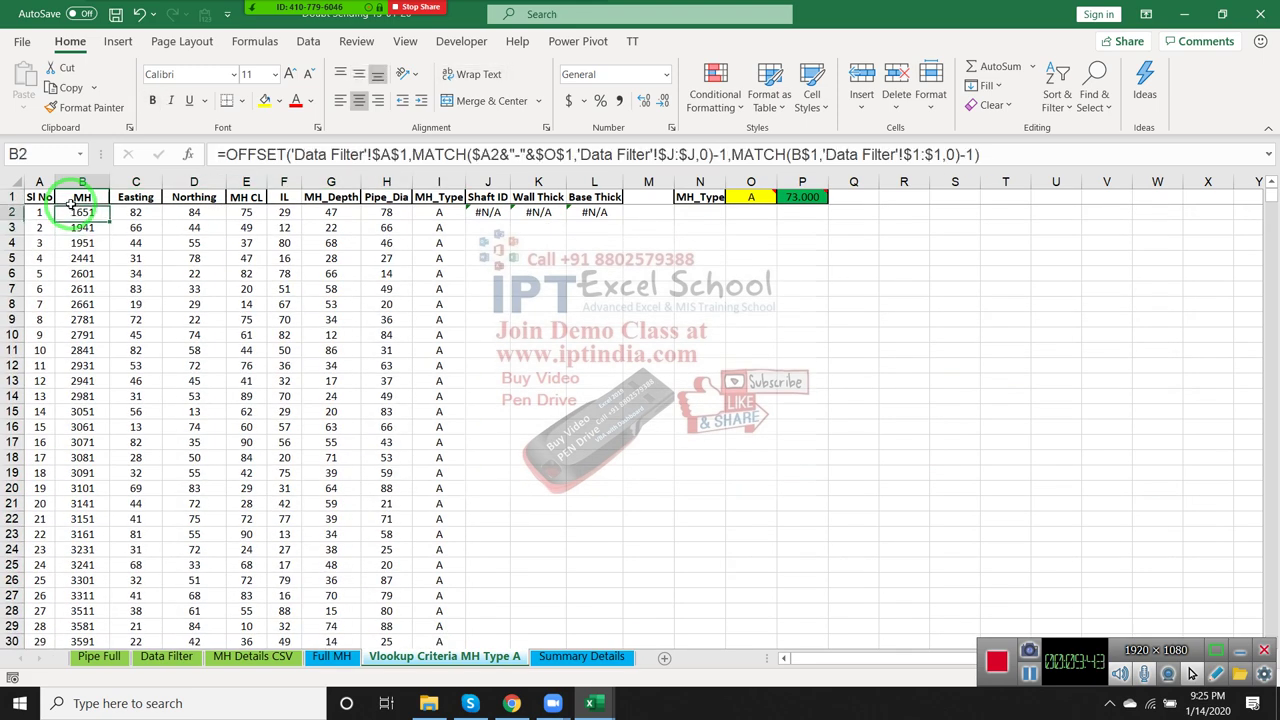
{"action": "left_click", "coordinate": [72, 204]}
{"action": "left_click", "coordinate": [72, 206]}
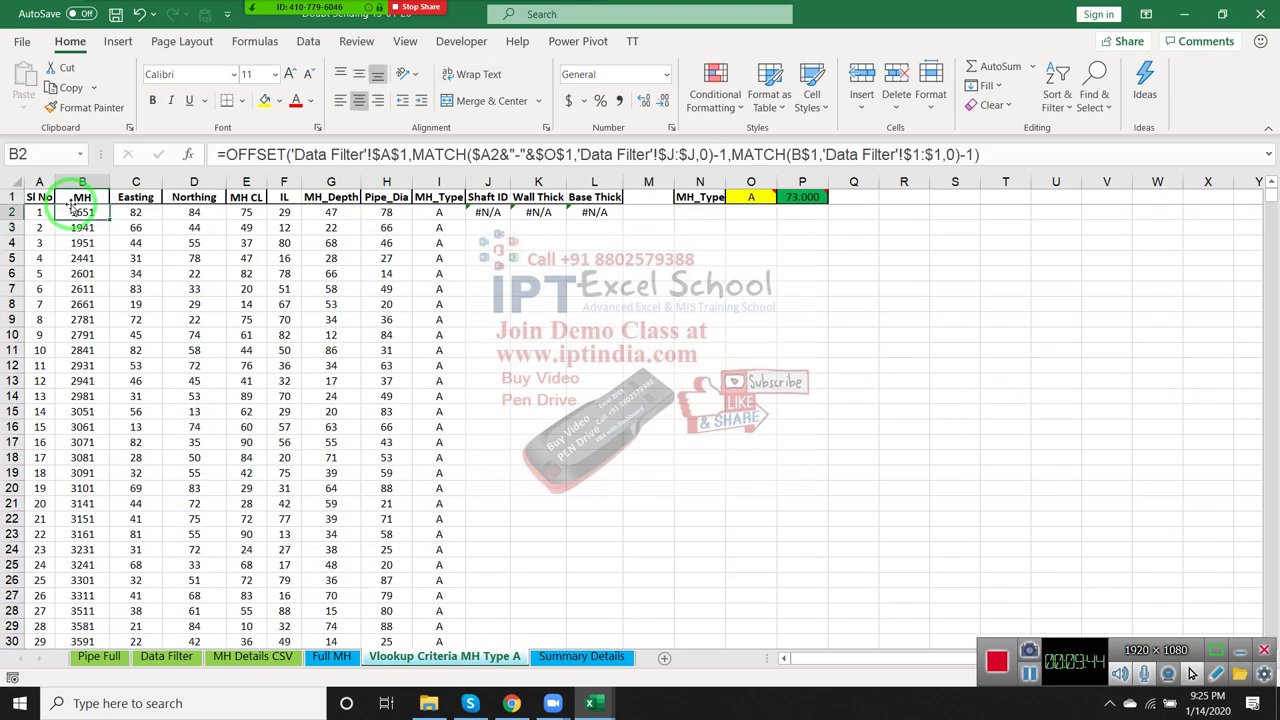
- Wrap B2's OFFSET formula in IFERROR(…,"") so errors display blank
{"action": "left_click", "coordinate": [224, 154]}
{"action": "type", "text": "I"}
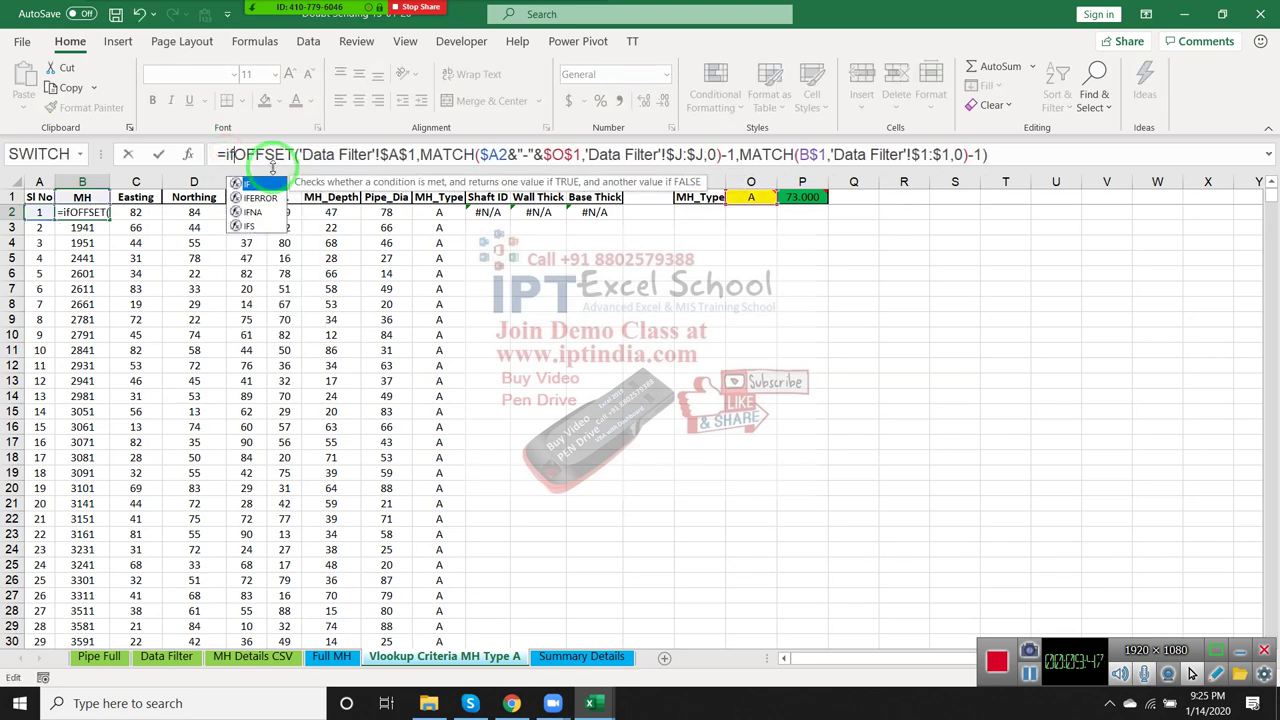
{"action": "type", "text": "FERROR("}
{"action": "left_click_drag", "start_coordinate": [250, 180], "coordinate": [1275, 230]}
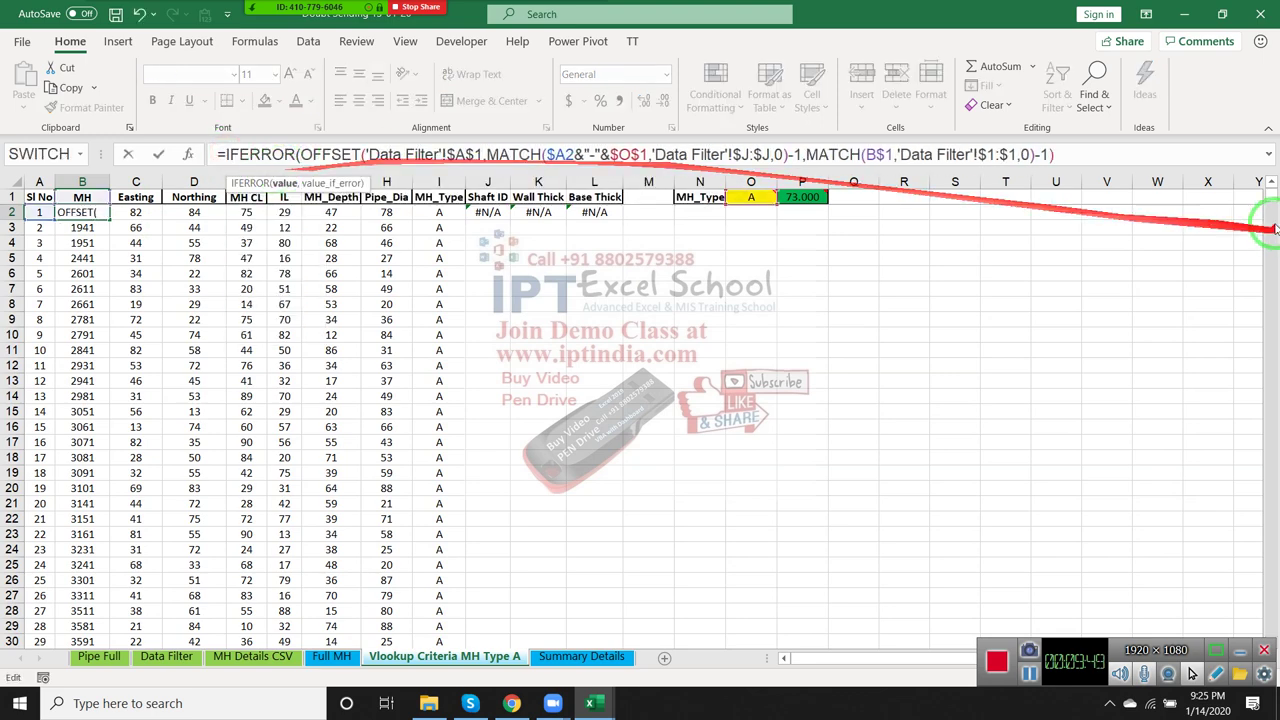
{"action": "left_click", "coordinate": [1128, 161]}
{"action": "type", "text": ",\""}
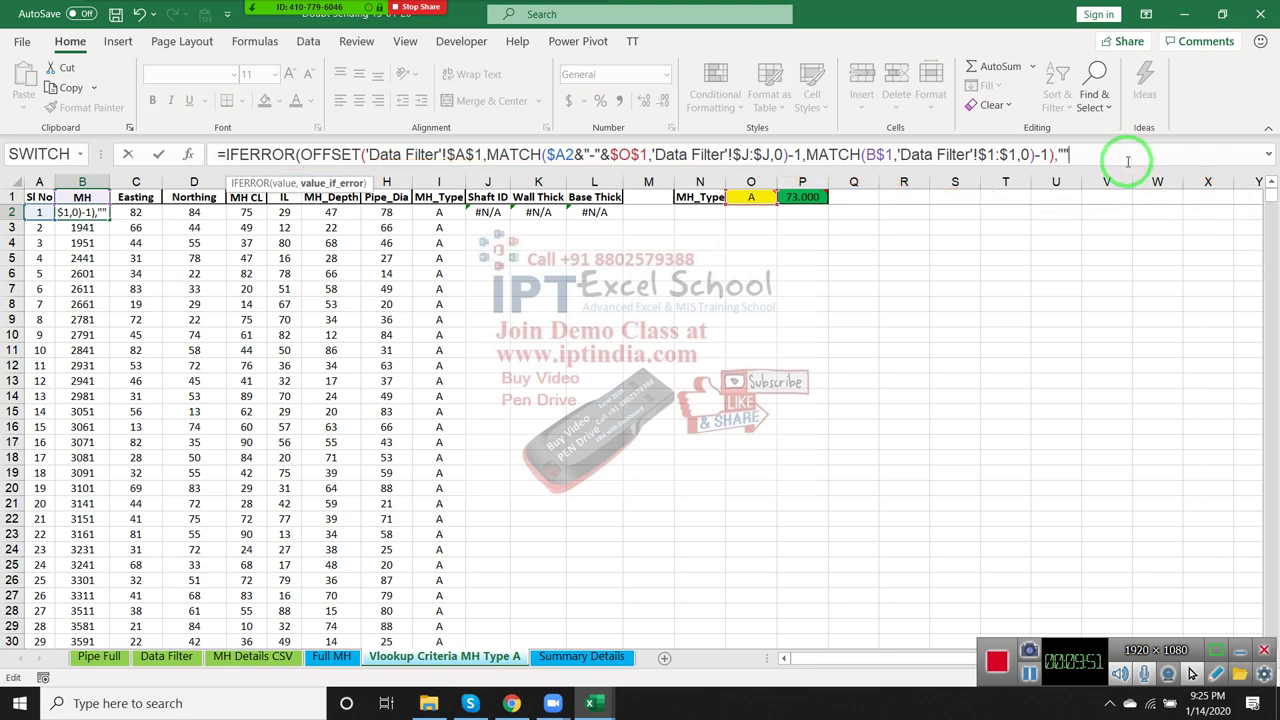
{"action": "type", "text": ")"}
{"action": "key", "text": "Return"}
- Fill the IFERROR formulas from B2:I2 down to row 177 and check the blank rows
{"action": "key", "text": "Up"}
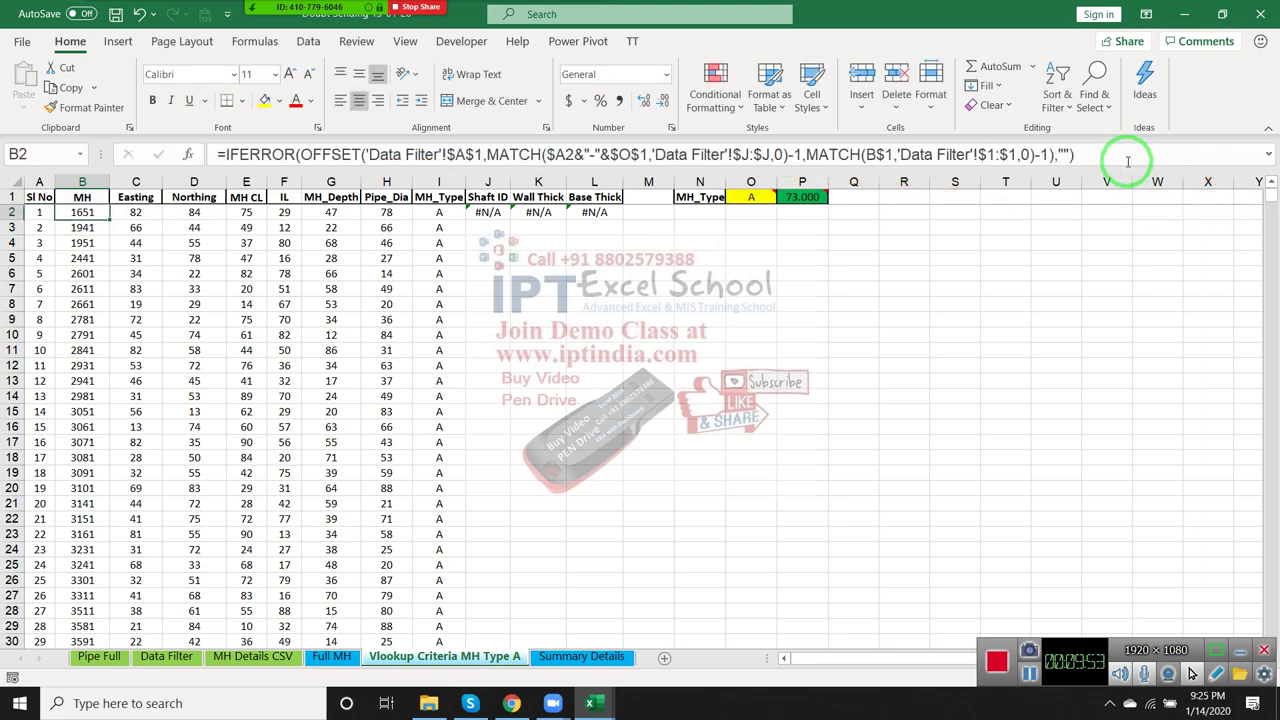
{"action": "key", "text": "ctrl+shift+Right"}
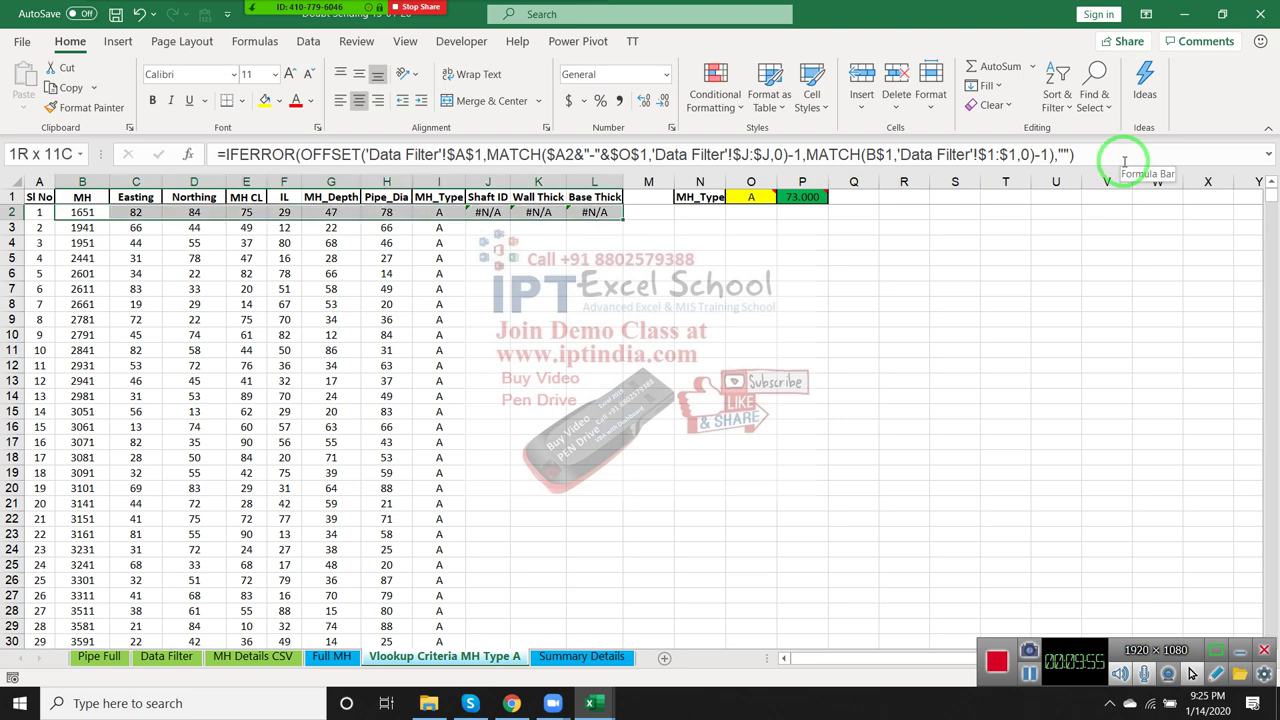
{"action": "key", "text": "shift+Left"}
{"action": "key", "text": "shift+Left"}
{"action": "key", "text": "shift+Left"}
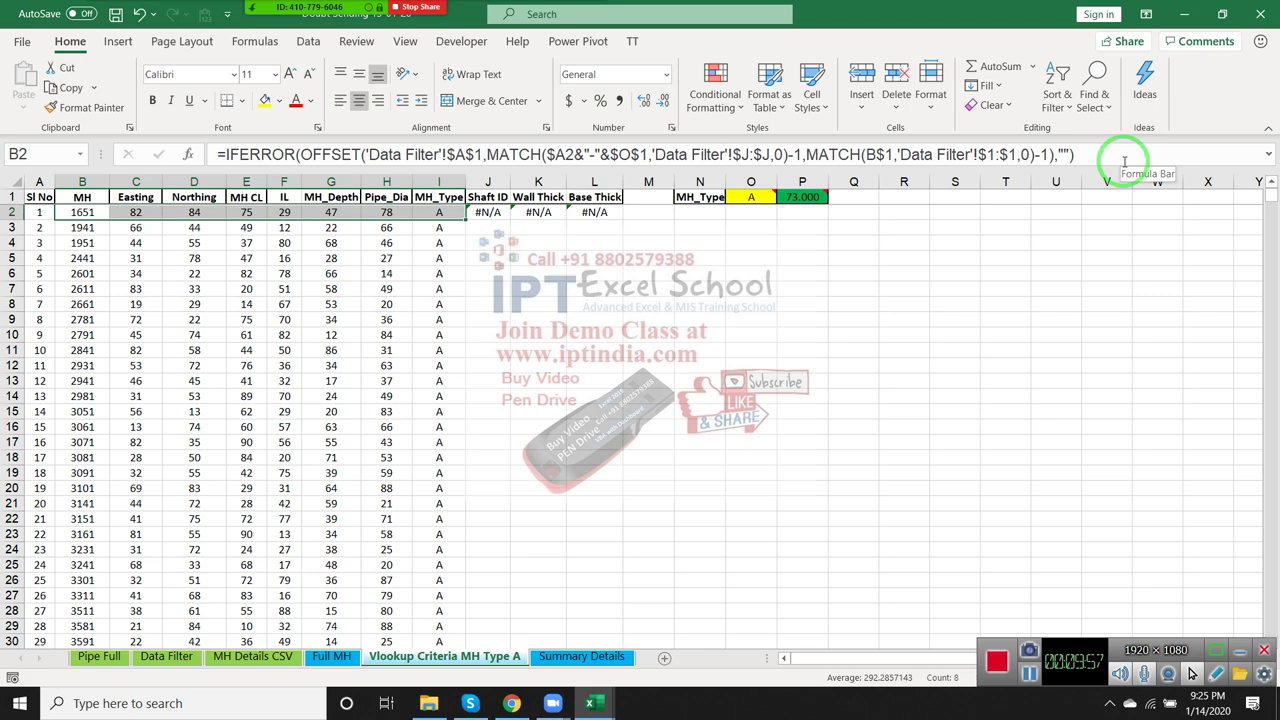
{"action": "left_click_drag", "start_coordinate": [1092, 259], "coordinate": [527, 276]}
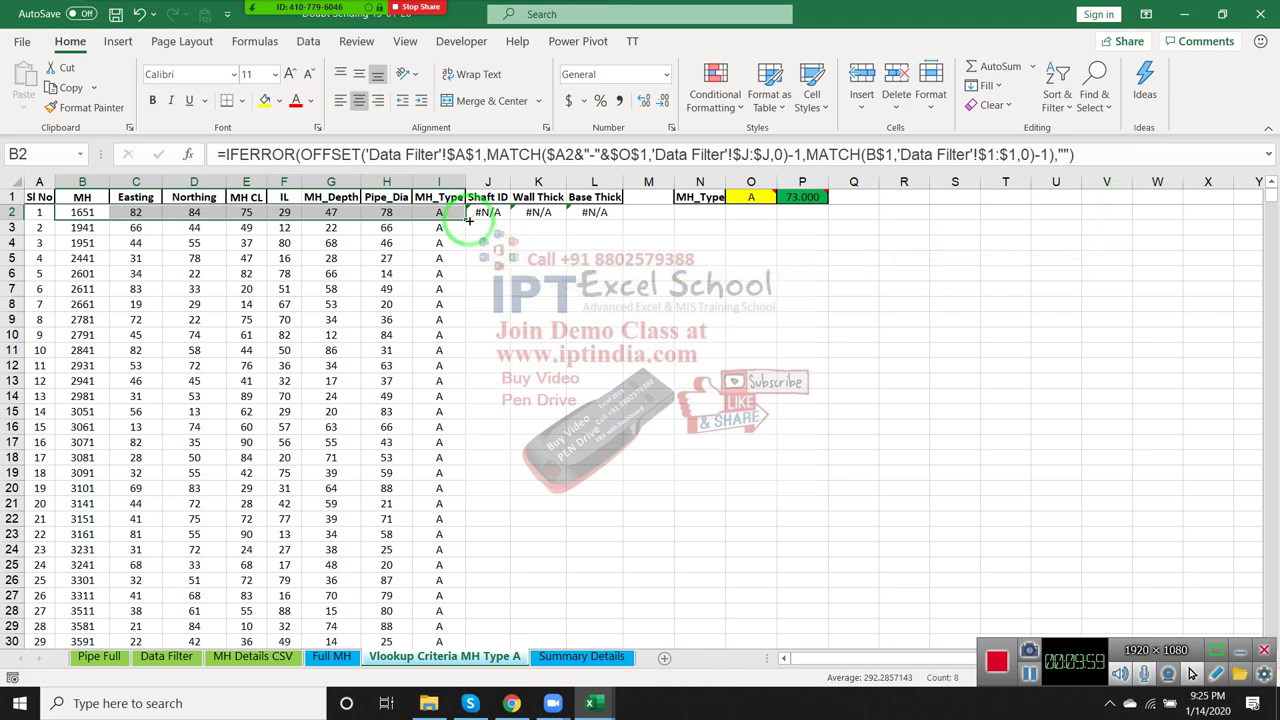
{"action": "key", "text": "ctrl+shift+Down"}
{"action": "scroll", "coordinate": [311, 438], "scroll_direction": "down", "scroll_amount": 5}
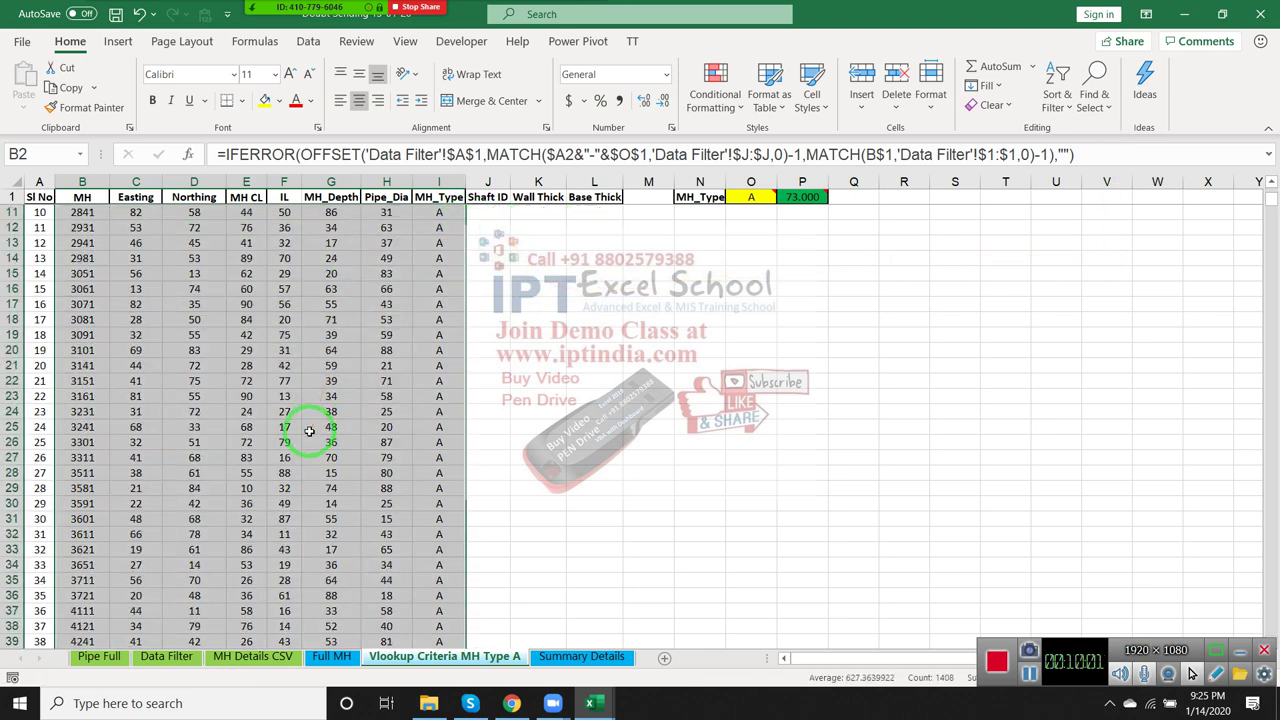
{"action": "scroll", "coordinate": [311, 438], "scroll_direction": "down", "scroll_amount": 7}
{"action": "scroll", "coordinate": [311, 438], "scroll_direction": "down", "scroll_amount": 8}
{"action": "scroll", "coordinate": [311, 438], "scroll_direction": "down", "scroll_amount": 4}
{"action": "scroll", "coordinate": [311, 438], "scroll_direction": "up", "scroll_amount": 2}
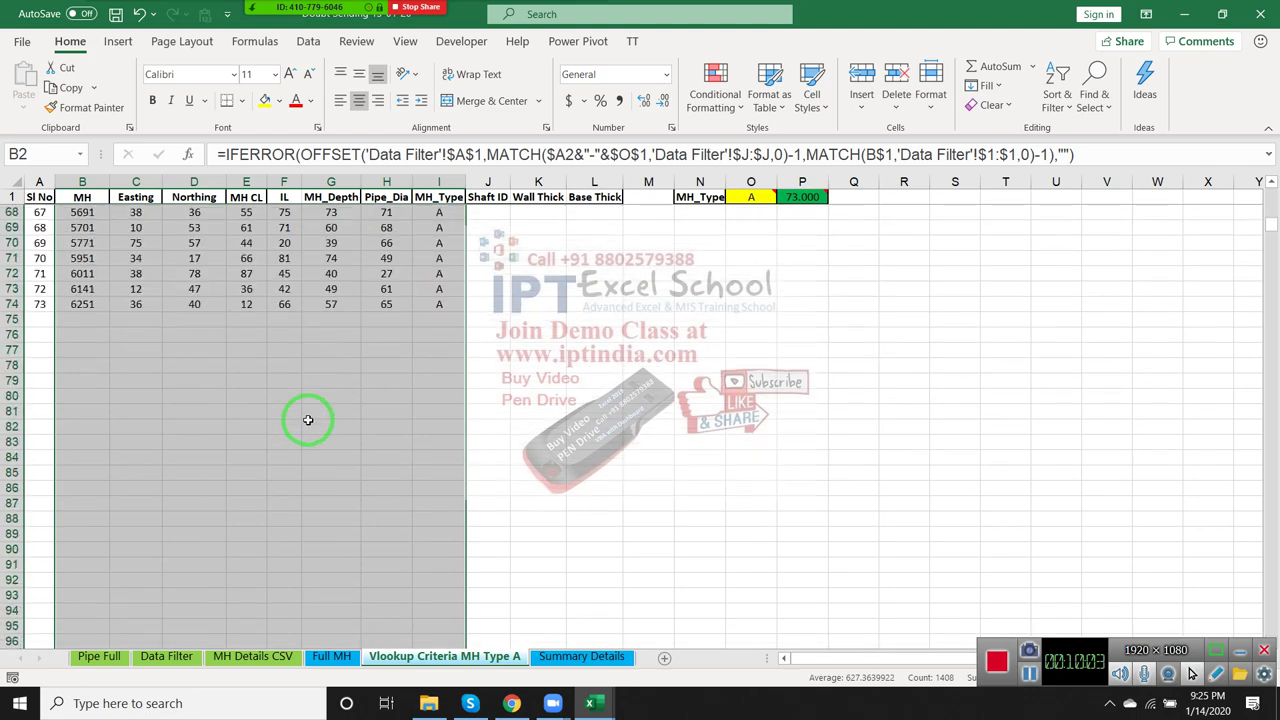
{"action": "left_click", "coordinate": [766, 346]}
{"action": "scroll", "coordinate": [766, 340], "scroll_direction": "up", "scroll_amount": 10}
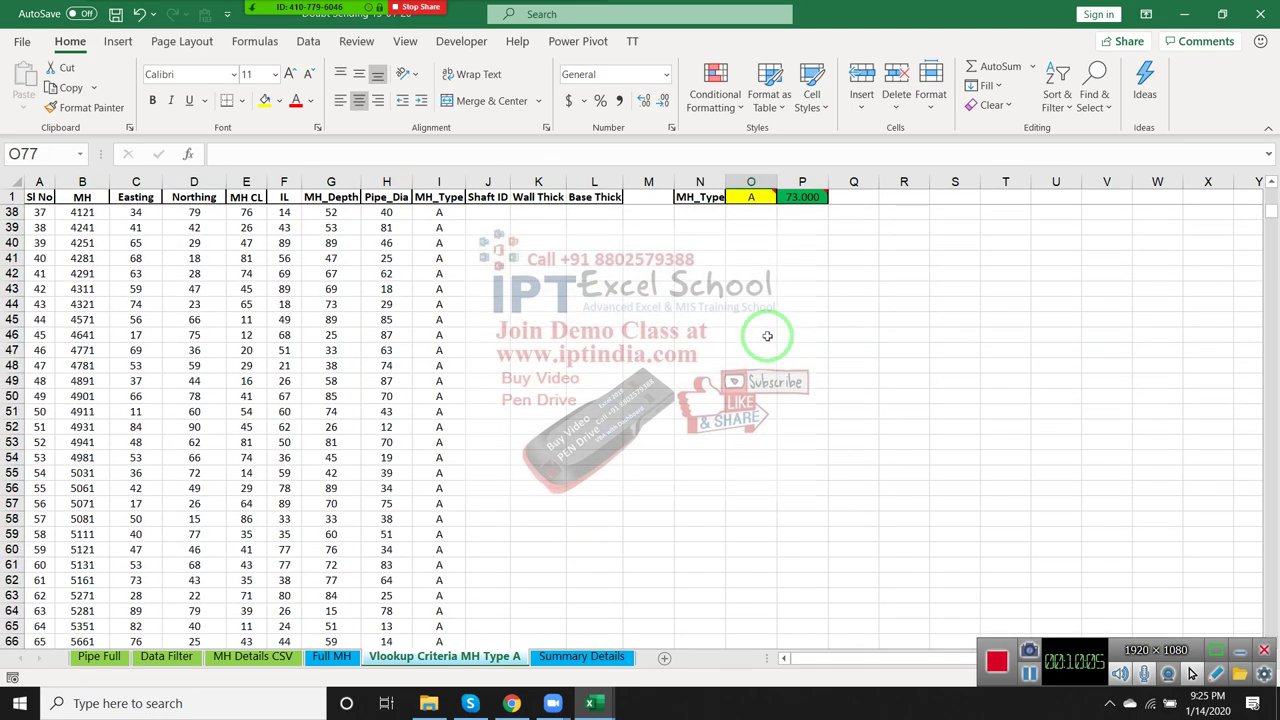
{"action": "scroll", "coordinate": [766, 335], "scroll_direction": "up", "scroll_amount": 6}
- Try B and then C as the MH_Type criterion in O1
{"action": "scroll", "coordinate": [766, 335], "scroll_direction": "up", "scroll_amount": 7}
{"action": "left_click", "coordinate": [755, 199]}
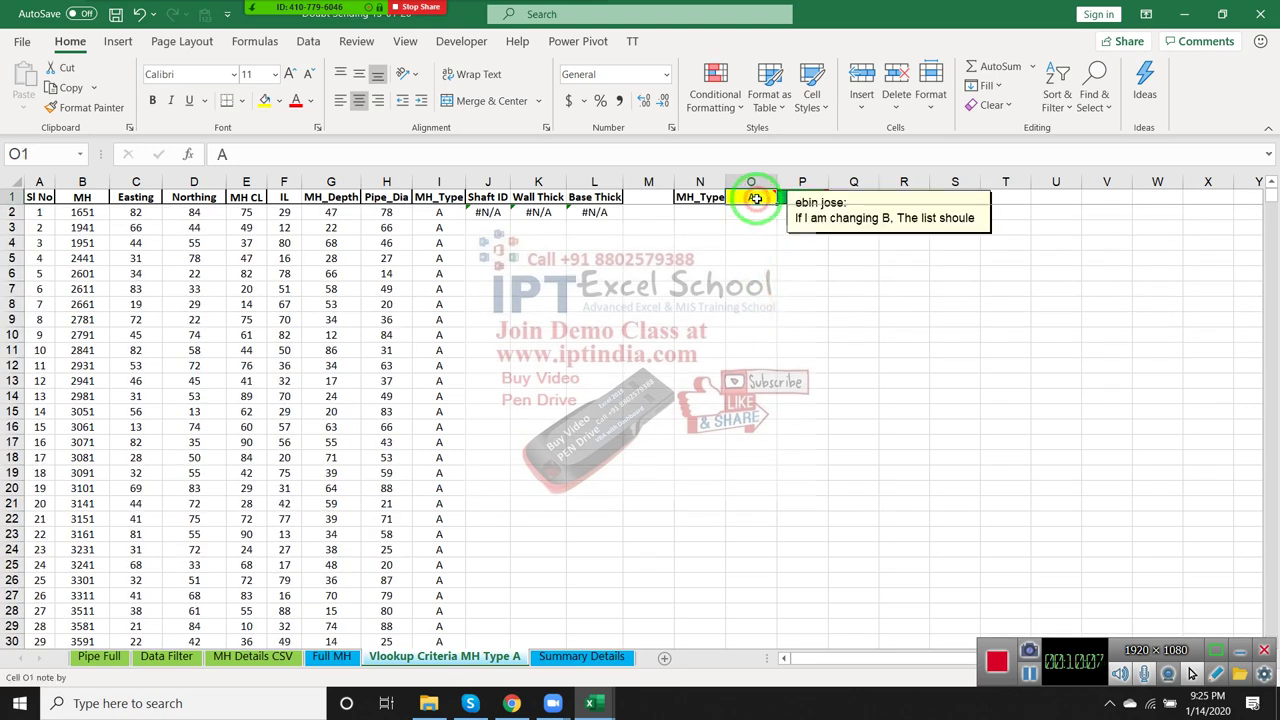
{"action": "type", "text": "B"}
{"action": "key", "text": "Return"}
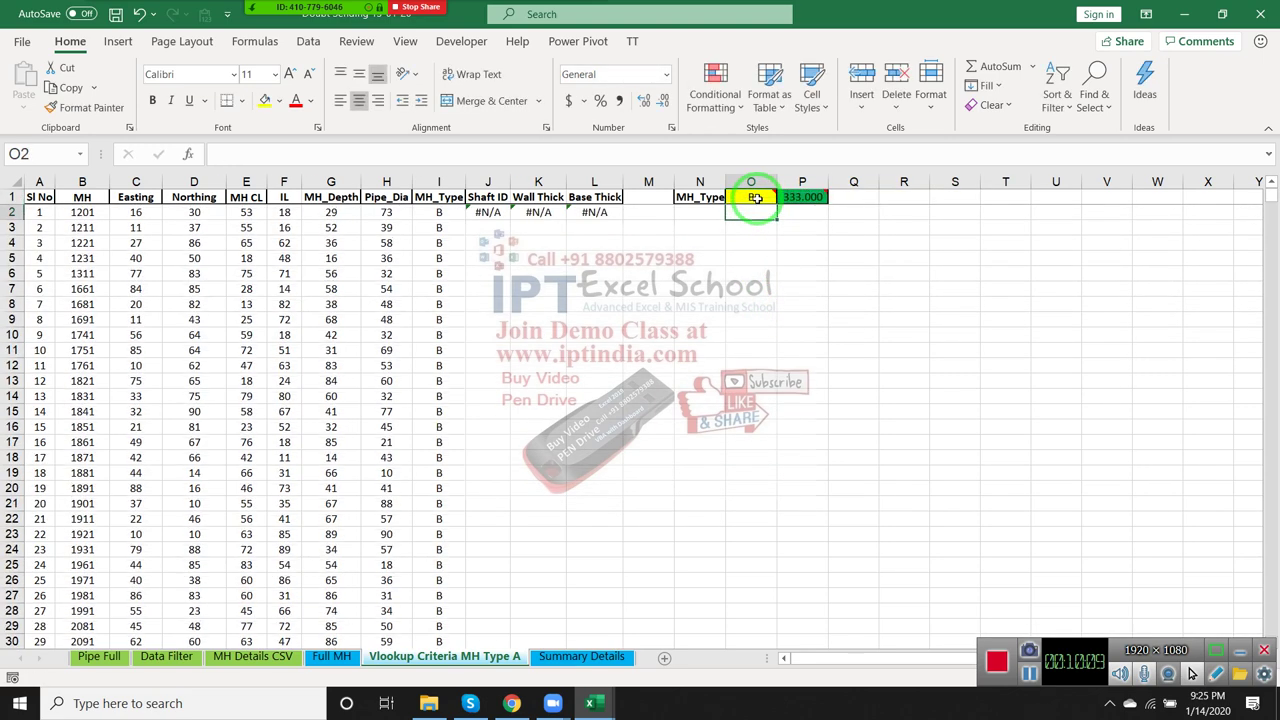
{"action": "left_click", "coordinate": [755, 199]}
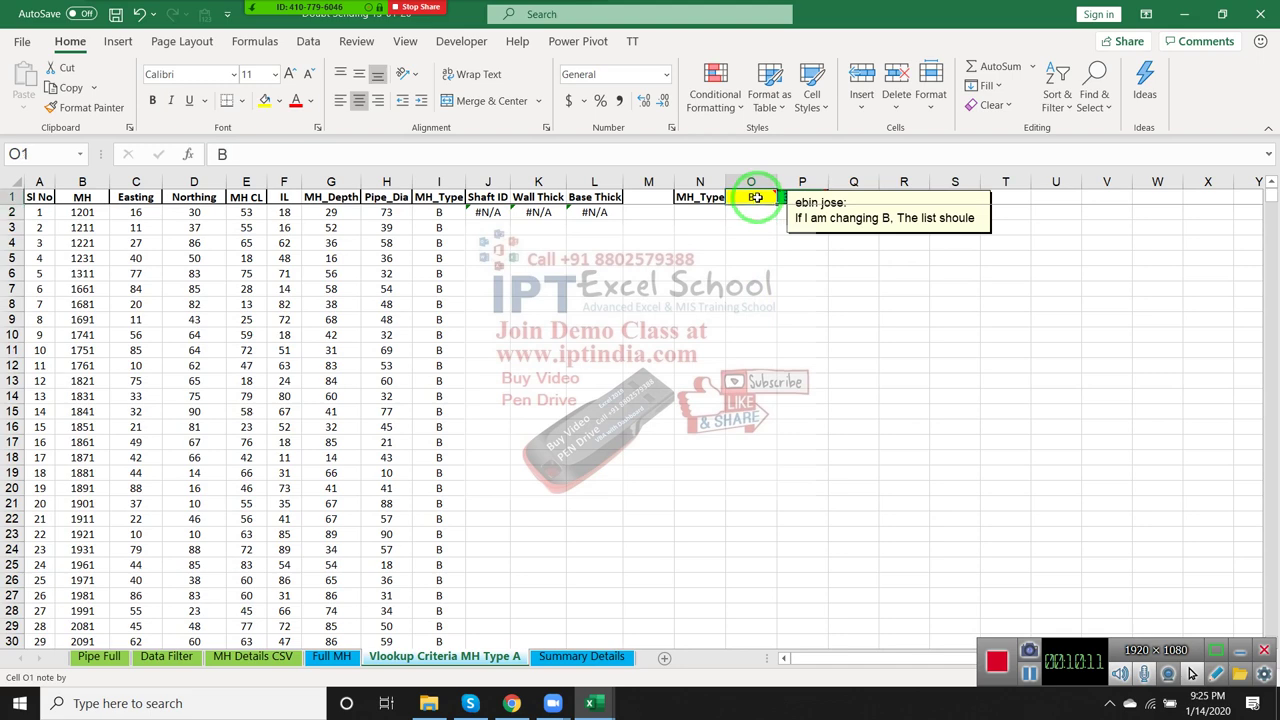
{"action": "type", "text": "C"}
{"action": "key", "text": "Return"}
- Set O1 back to B, listing the 333 type-B records
{"action": "left_click", "coordinate": [755, 197]}
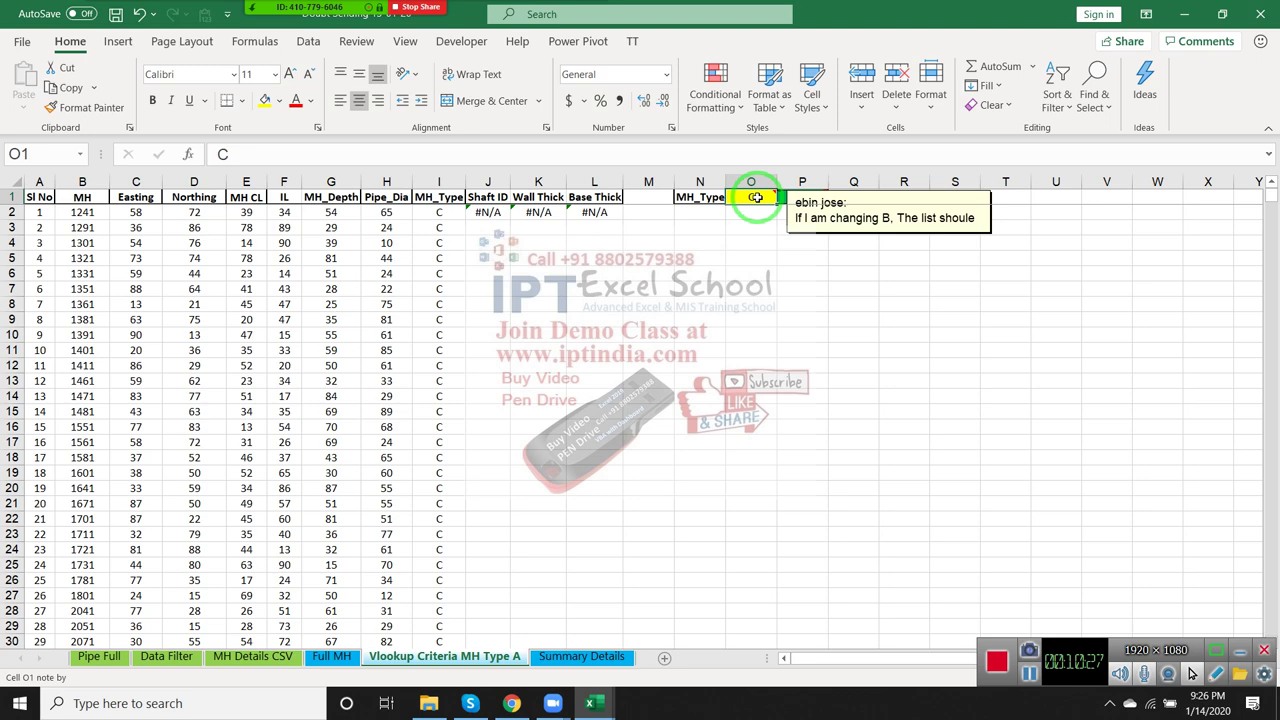
{"action": "left_click", "coordinate": [800, 243]}
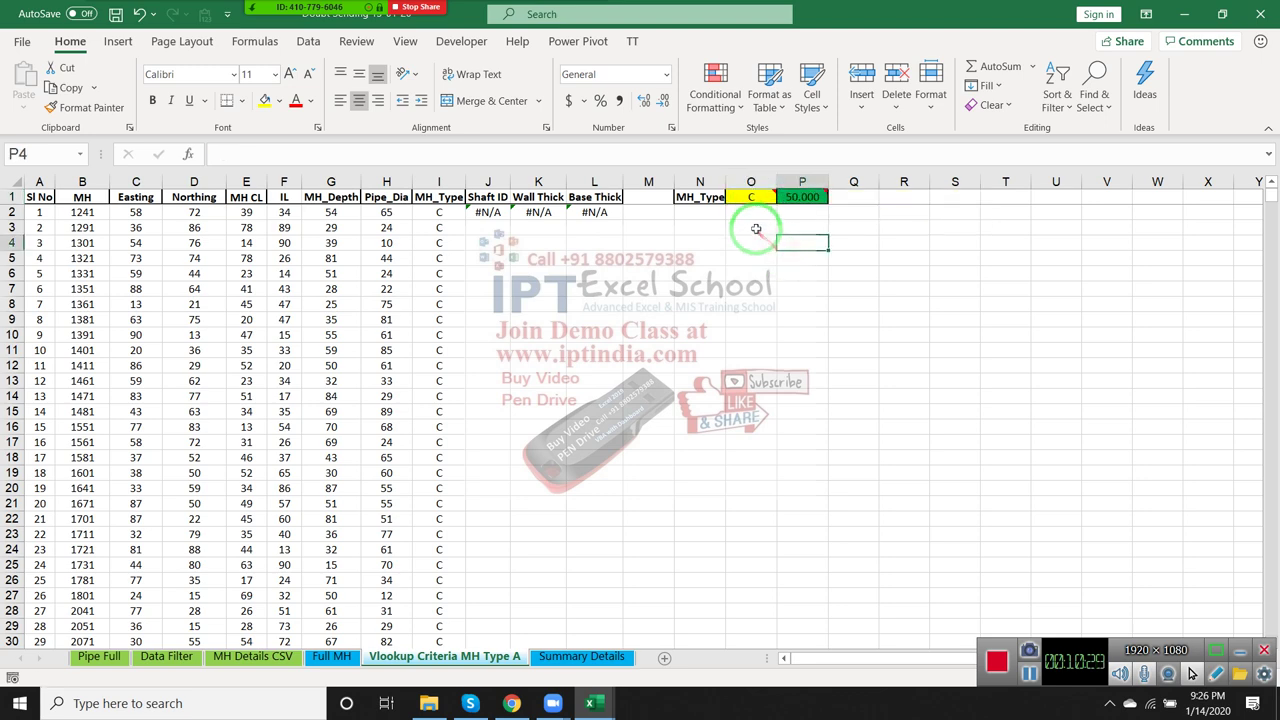
{"action": "left_click", "coordinate": [755, 196]}
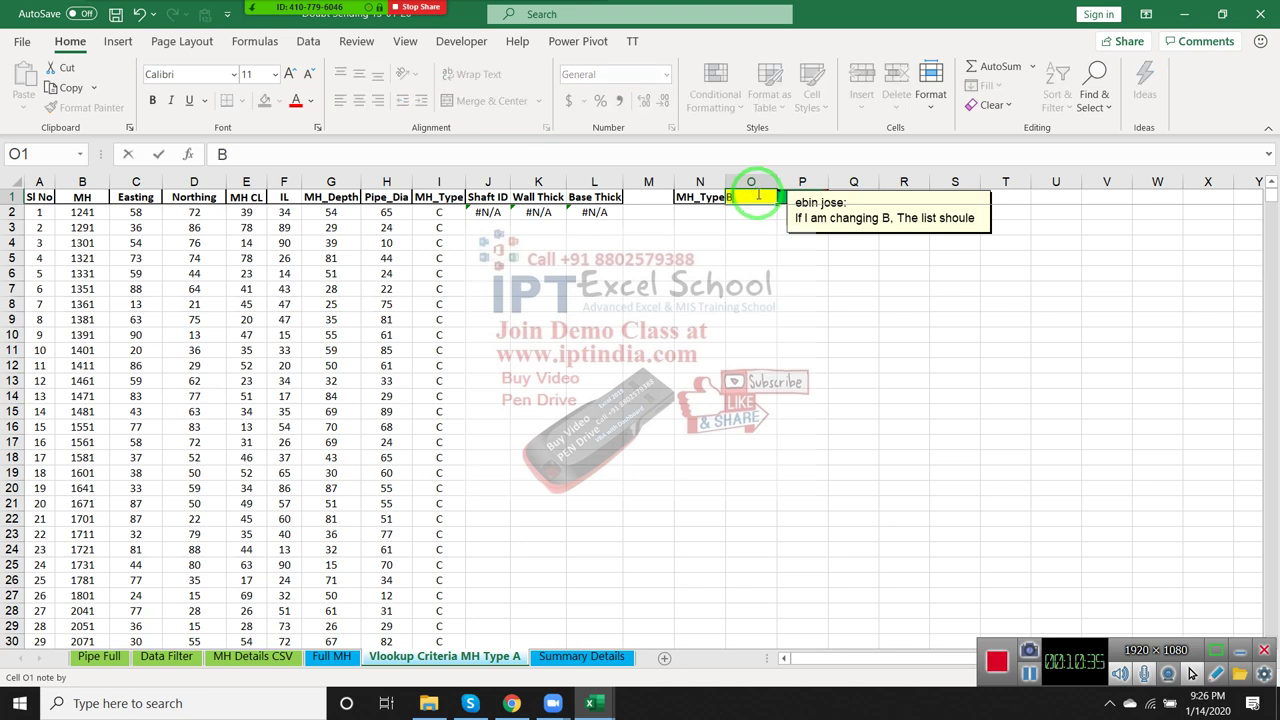
{"action": "type", "text": "B"}
{"action": "key", "text": "Return"}
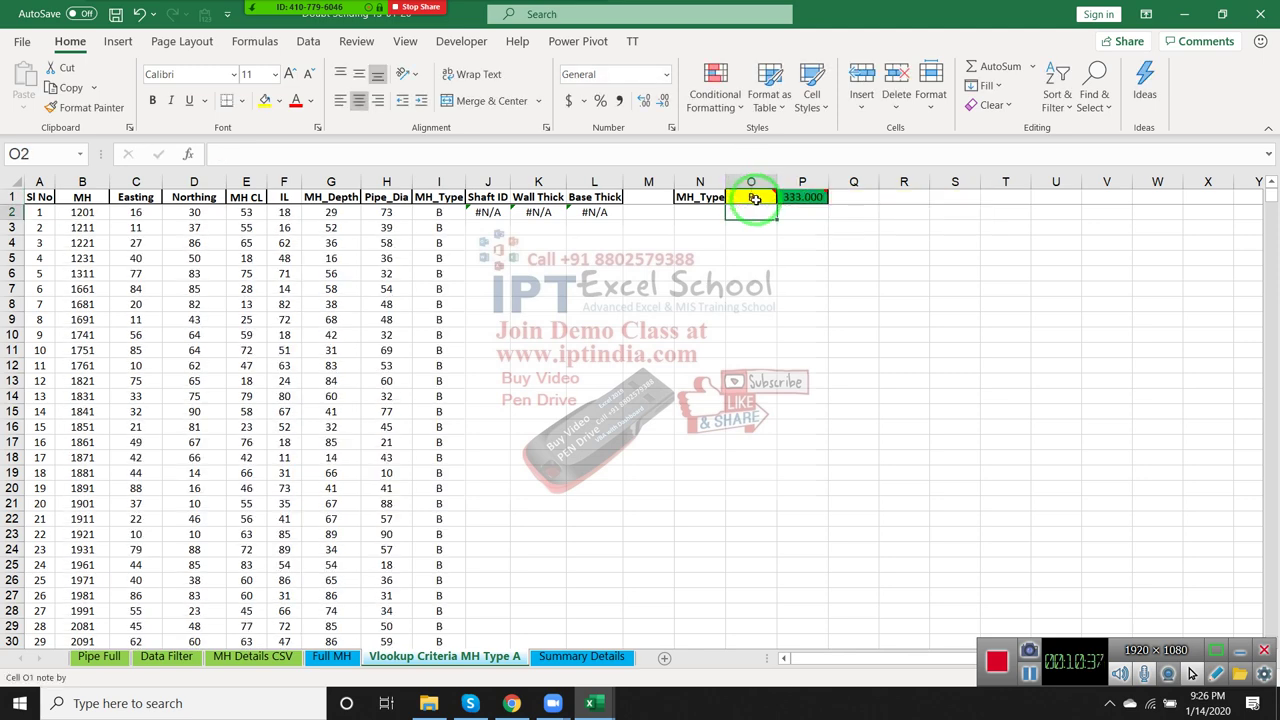
{"action": "scroll", "coordinate": [743, 288], "scroll_direction": "down", "scroll_amount": 4}
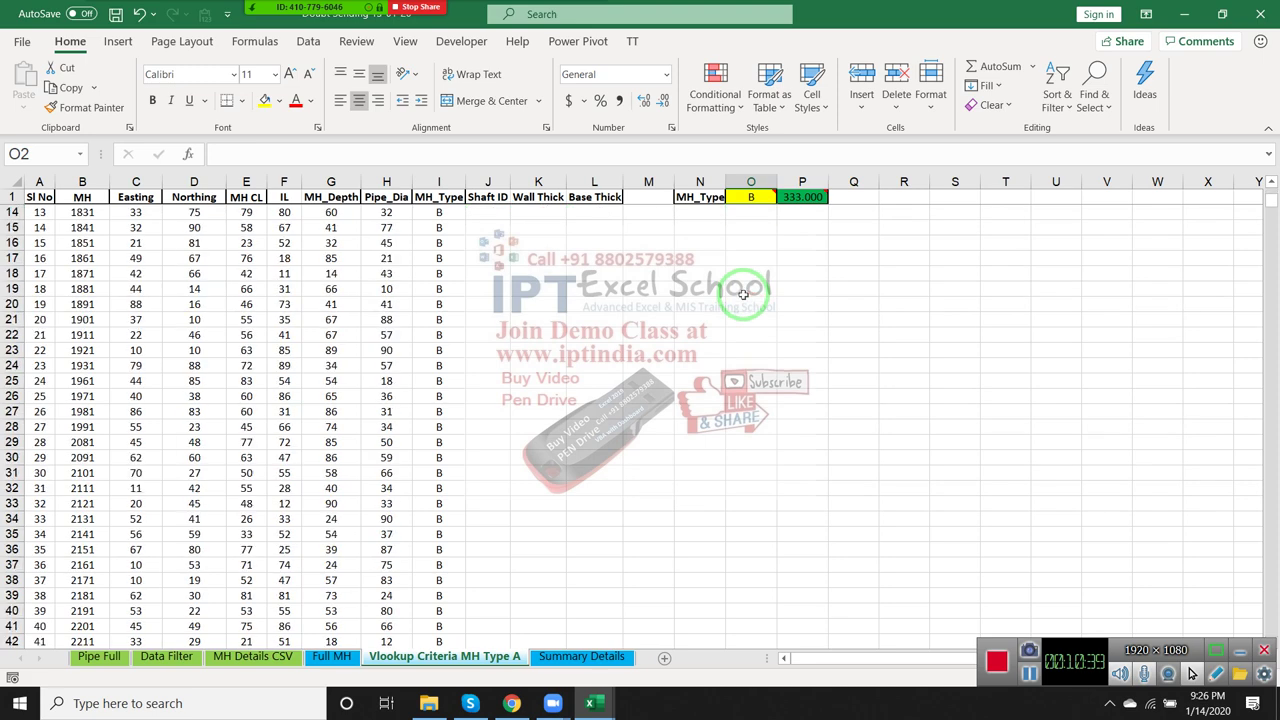
{"action": "scroll", "coordinate": [743, 294], "scroll_direction": "up", "scroll_amount": 4}
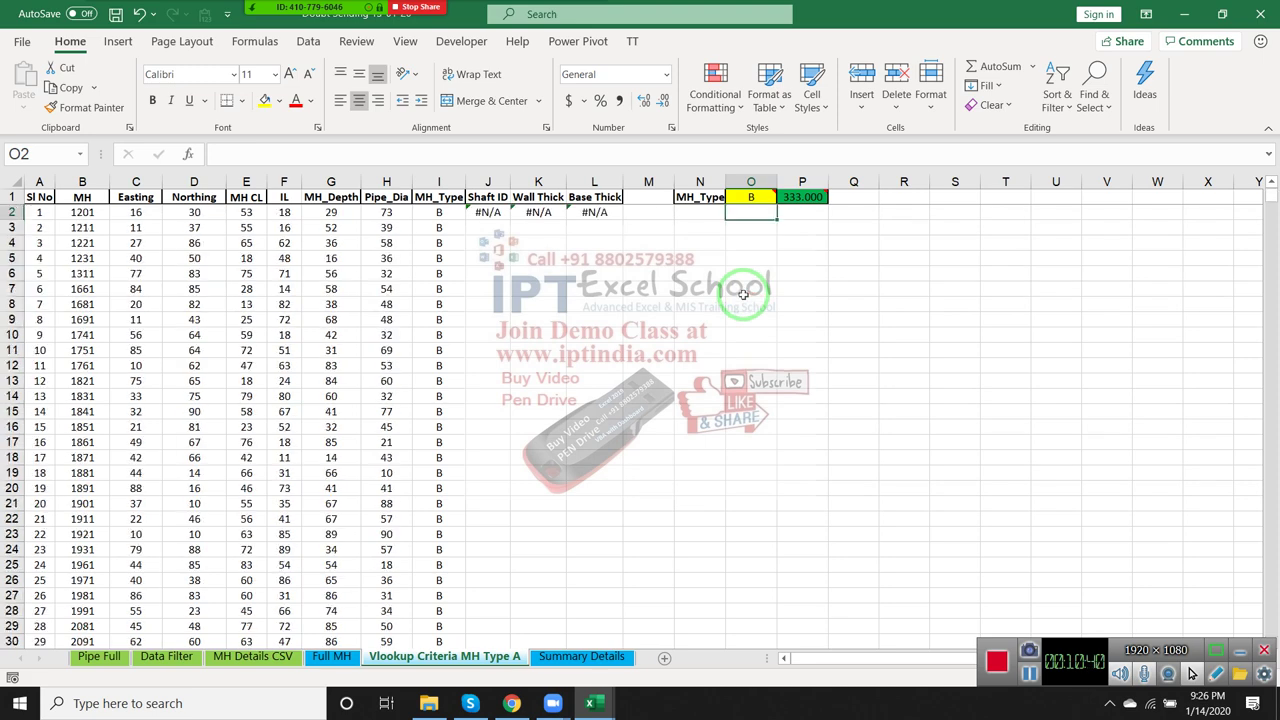
- Compare the Shaft ID column with the Shaft Dia header on the Full MH sheet
{"action": "left_click", "coordinate": [488, 212]}
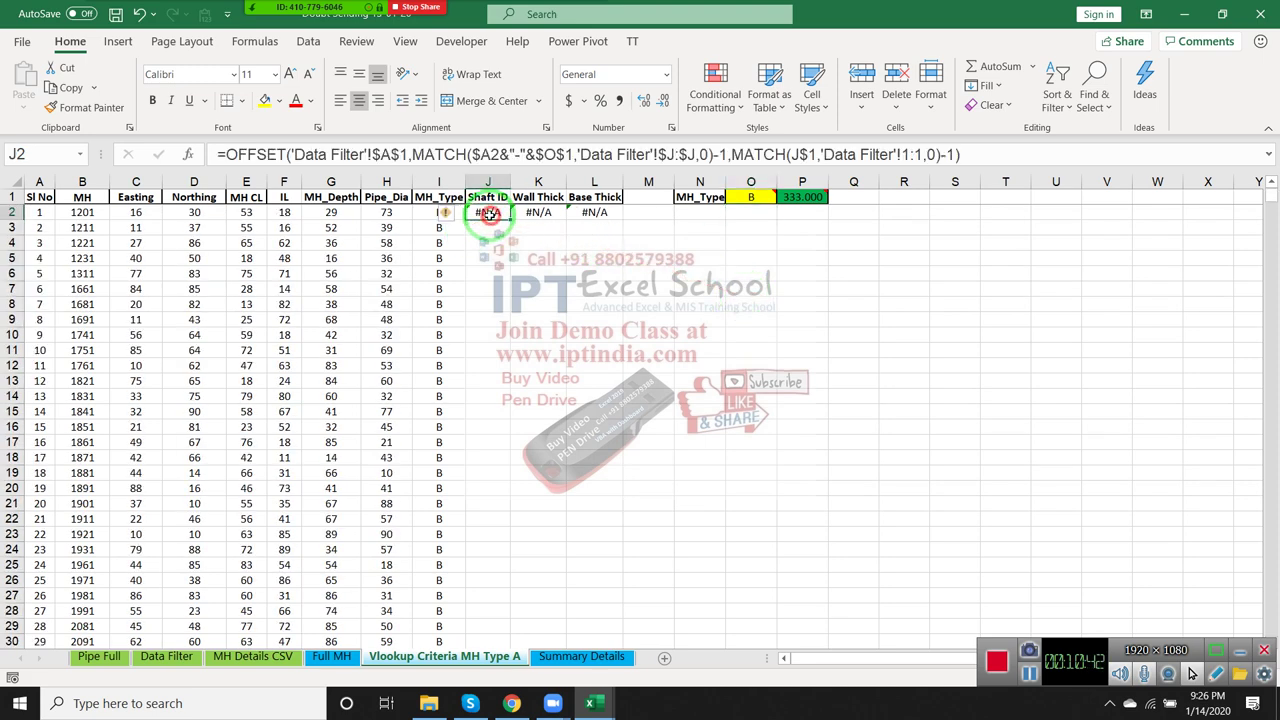
{"action": "left_click", "coordinate": [328, 656]}
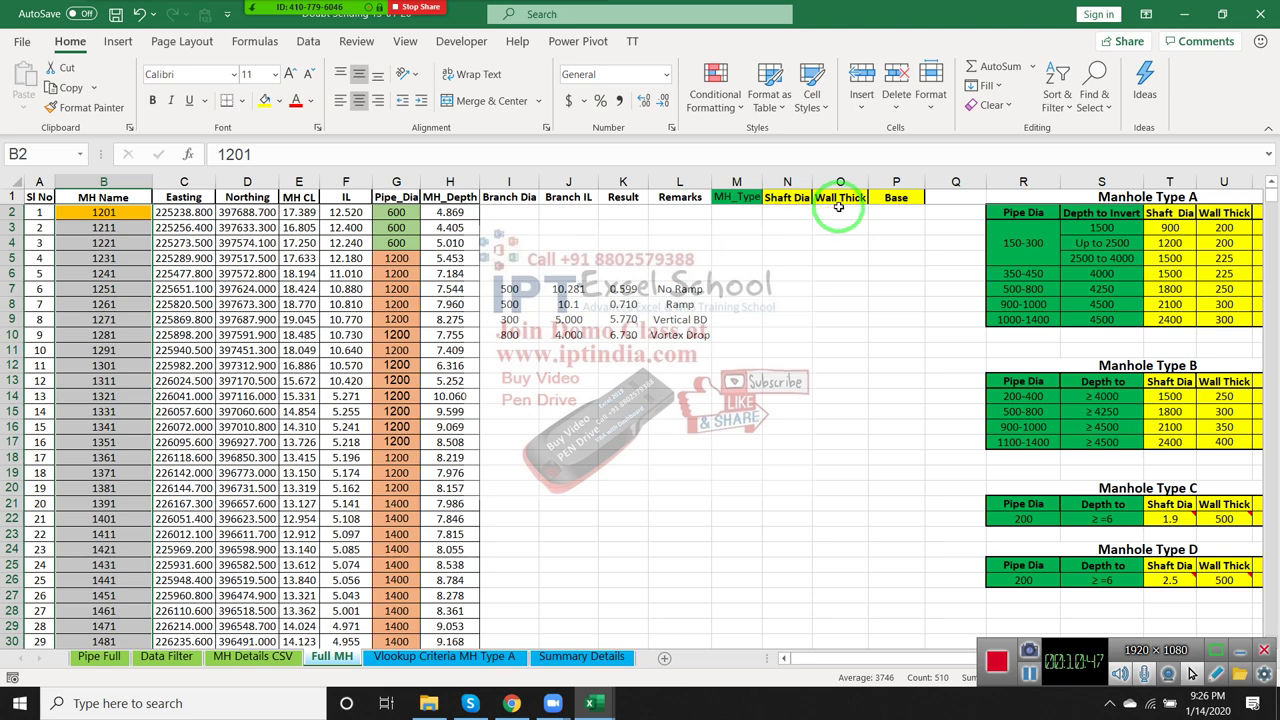
{"action": "left_click", "coordinate": [787, 197]}
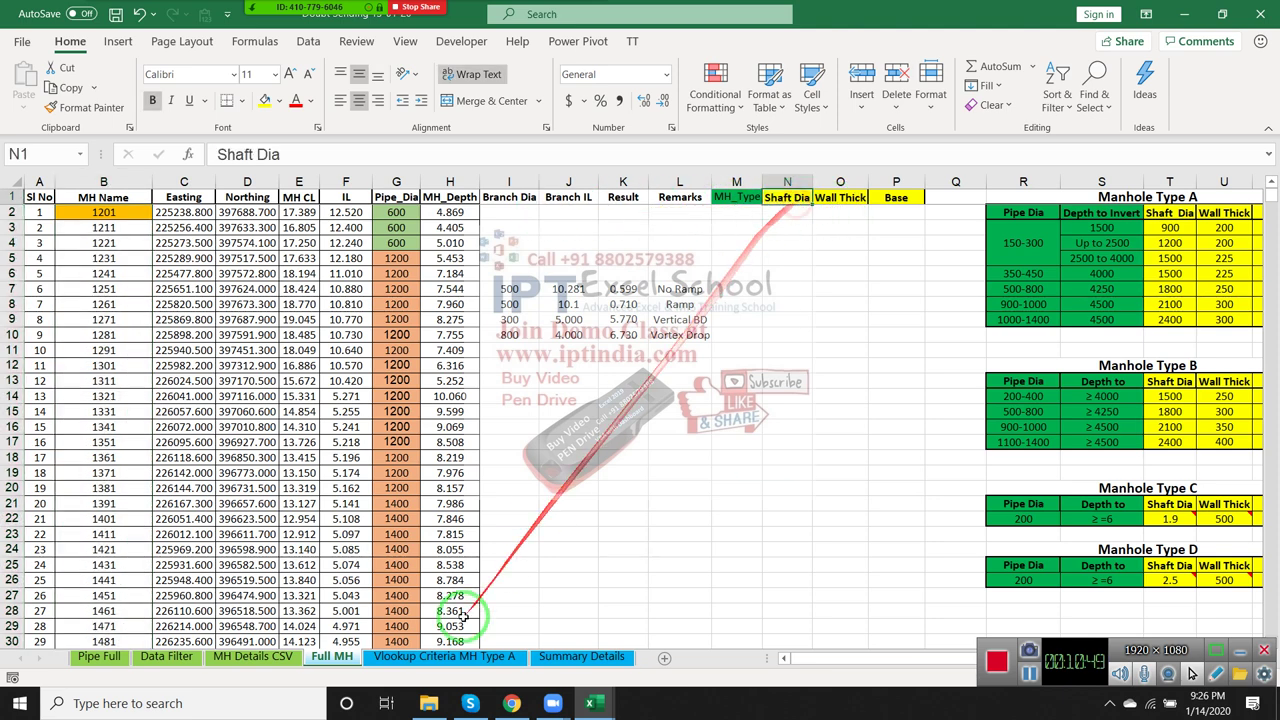
{"action": "left_click", "coordinate": [443, 657]}
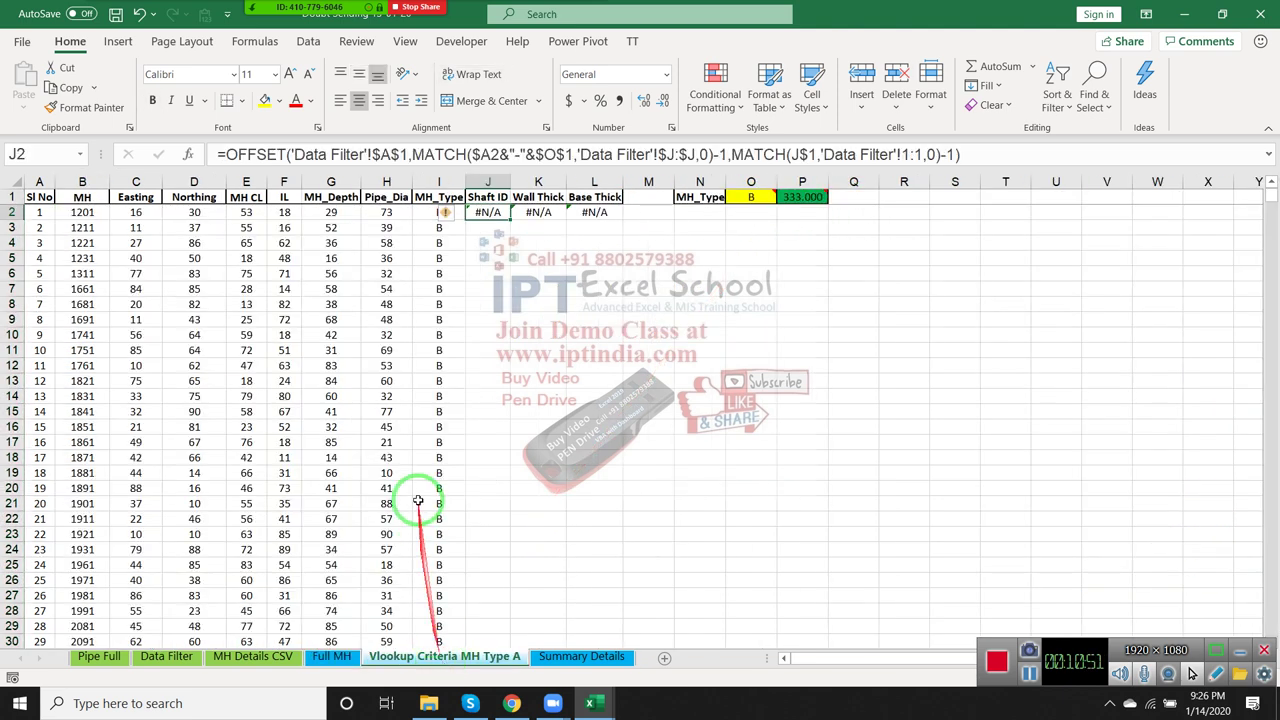
{"action": "left_click", "coordinate": [480, 196]}
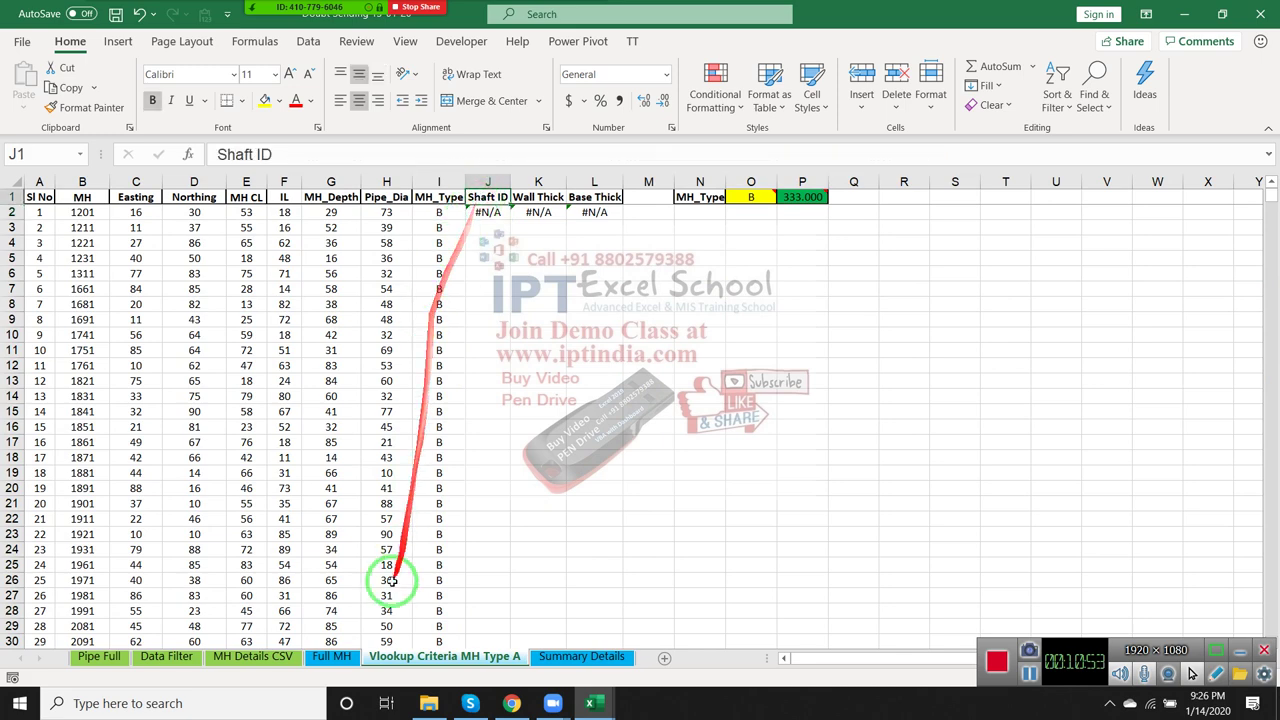
- Browse the Data Filter, MH Details CSV, Pipe Full and Full MH sheets
{"action": "left_click", "coordinate": [160, 665]}
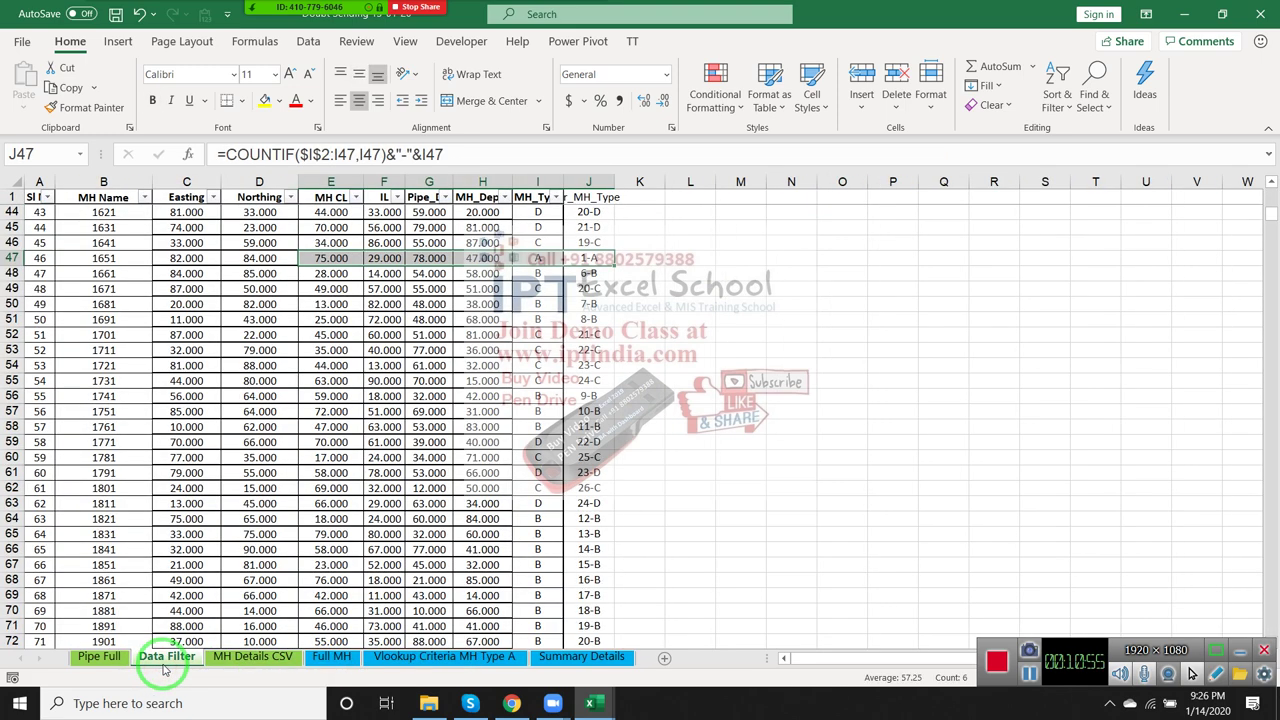
{"action": "left_click", "coordinate": [222, 660]}
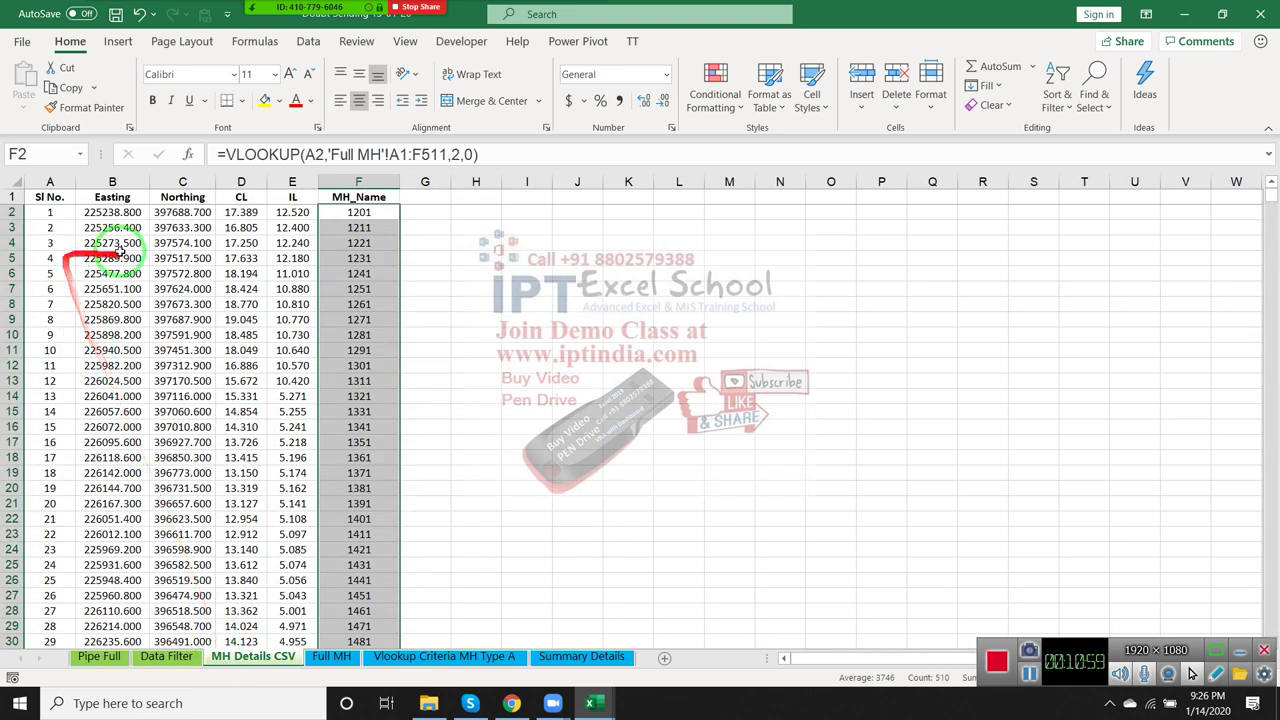
{"action": "left_click", "coordinate": [106, 664]}
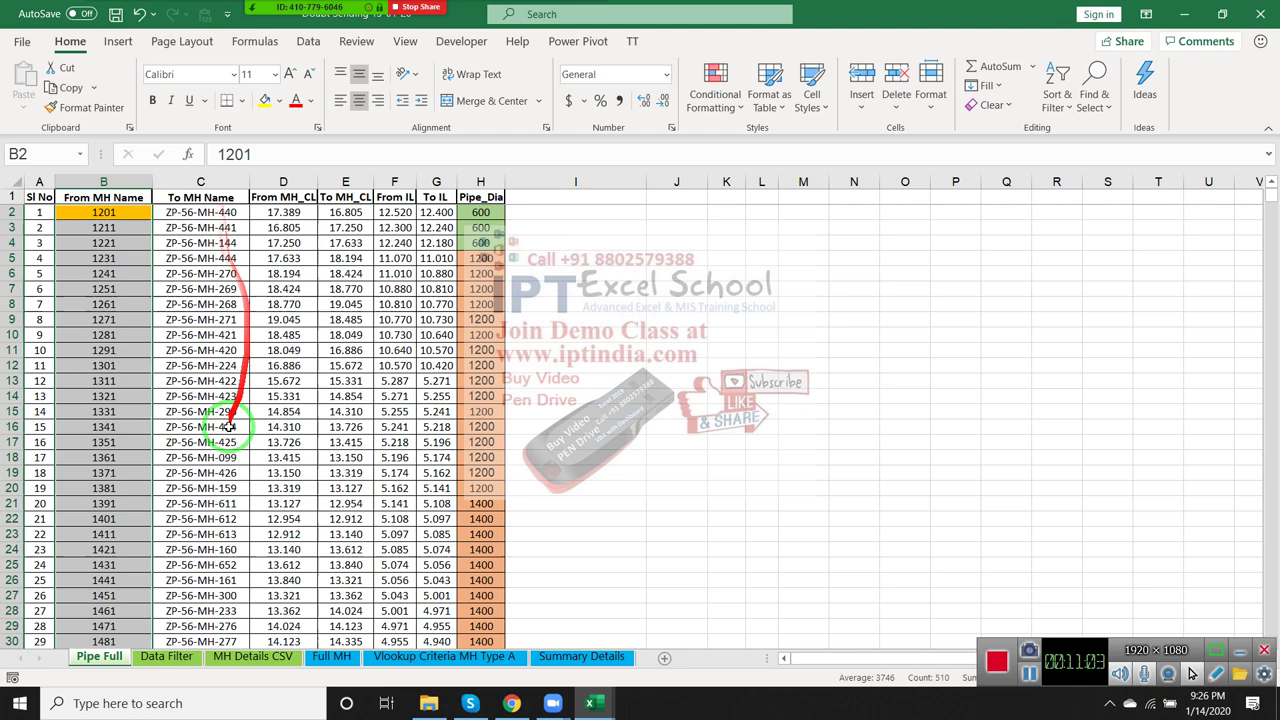
{"action": "left_click", "coordinate": [183, 664]}
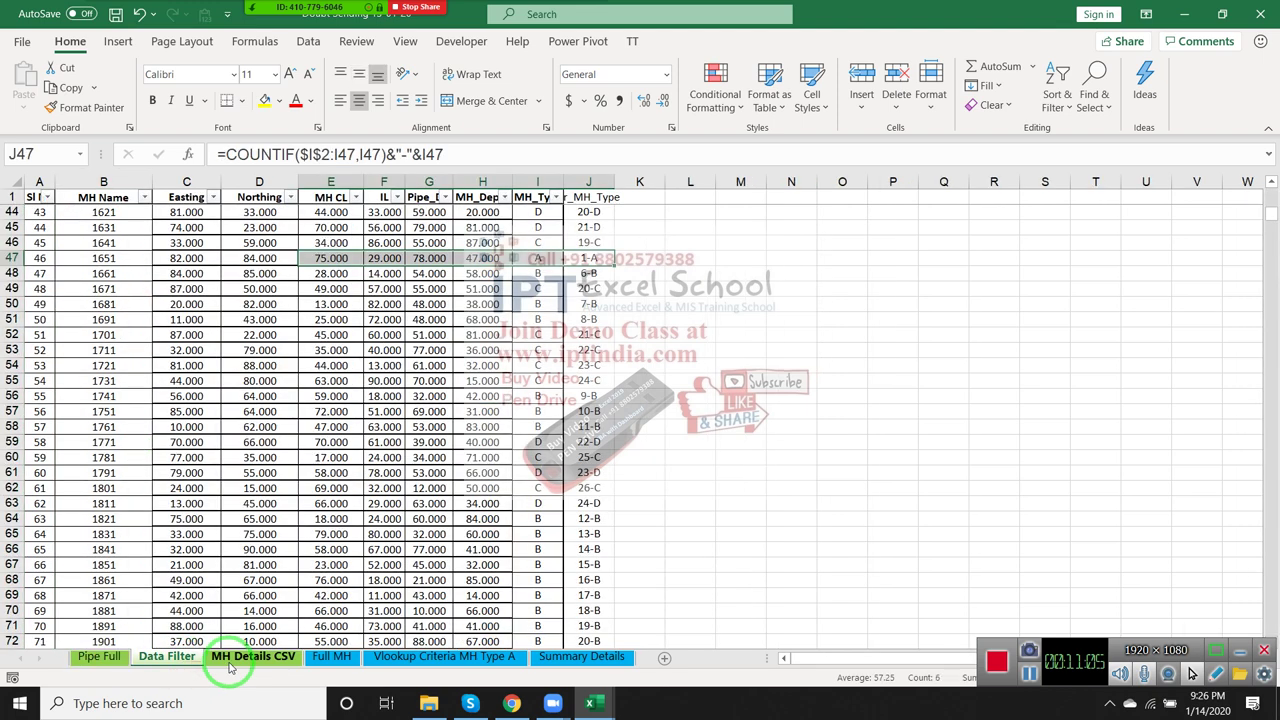
{"action": "left_click", "coordinate": [232, 662]}
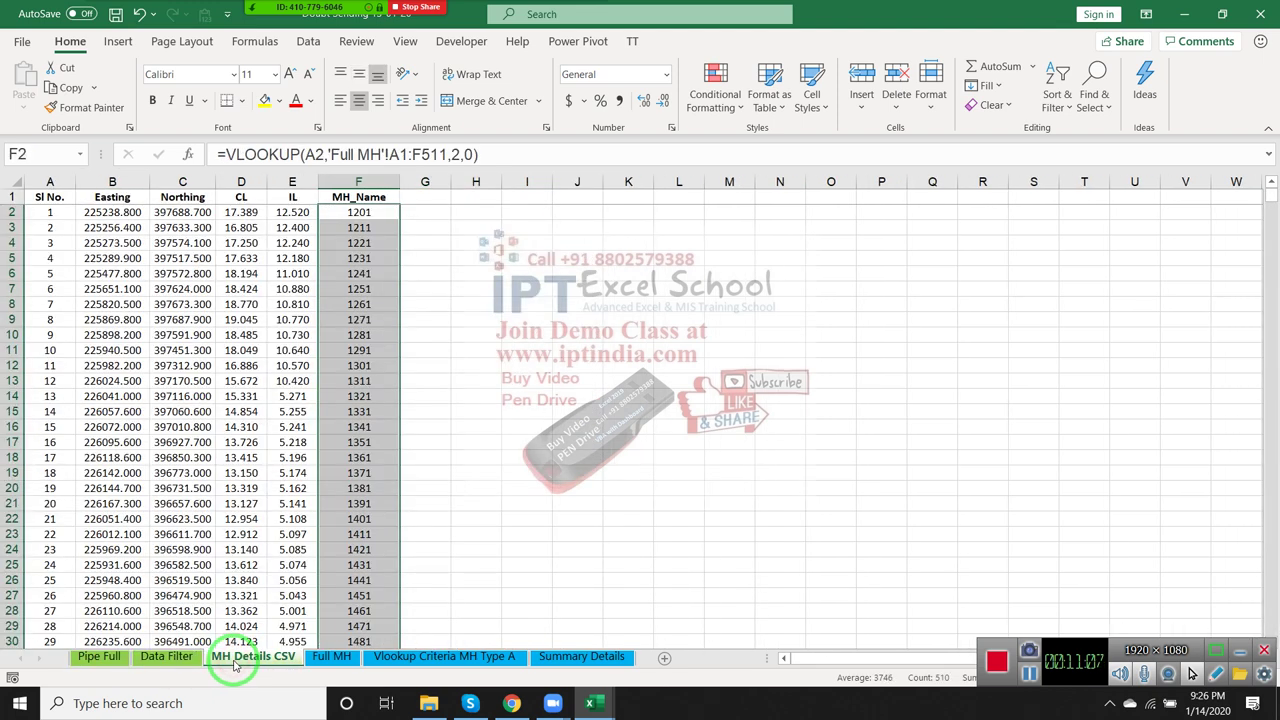
{"action": "left_click", "coordinate": [332, 660]}
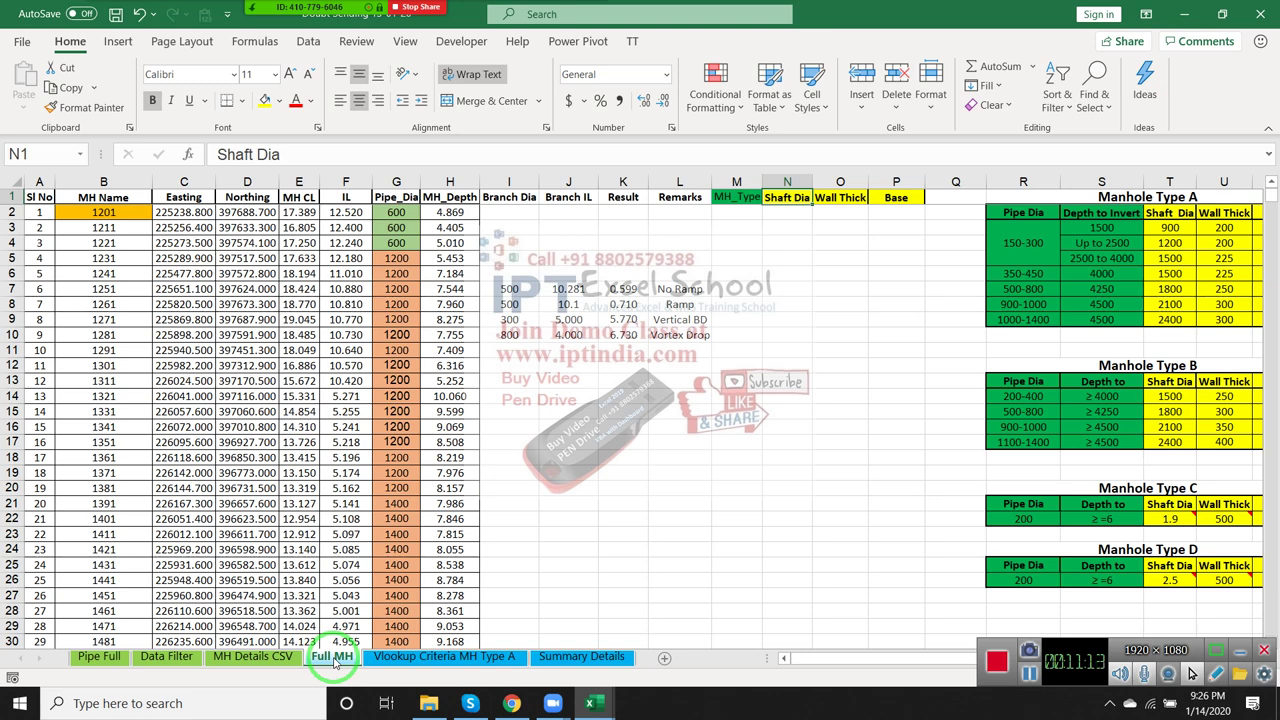
{"action": "mouse_move", "coordinate": [470, 703]}
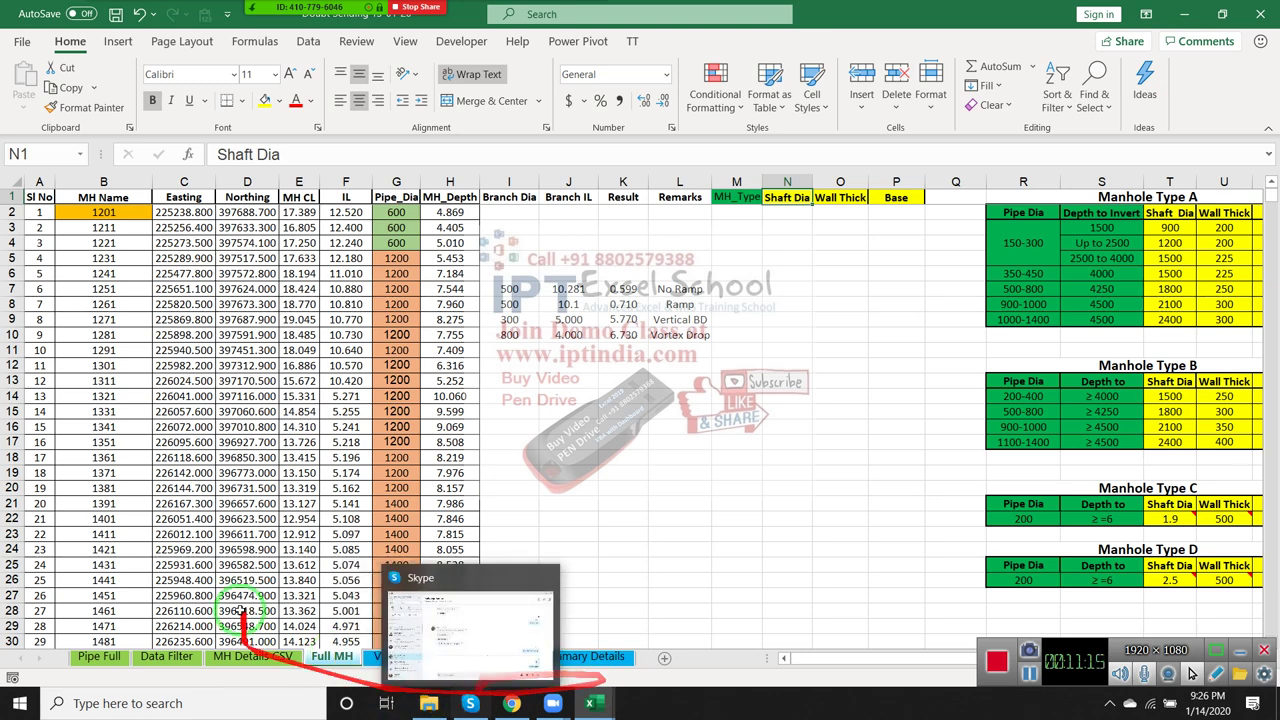
{"action": "left_click", "coordinate": [258, 457]}
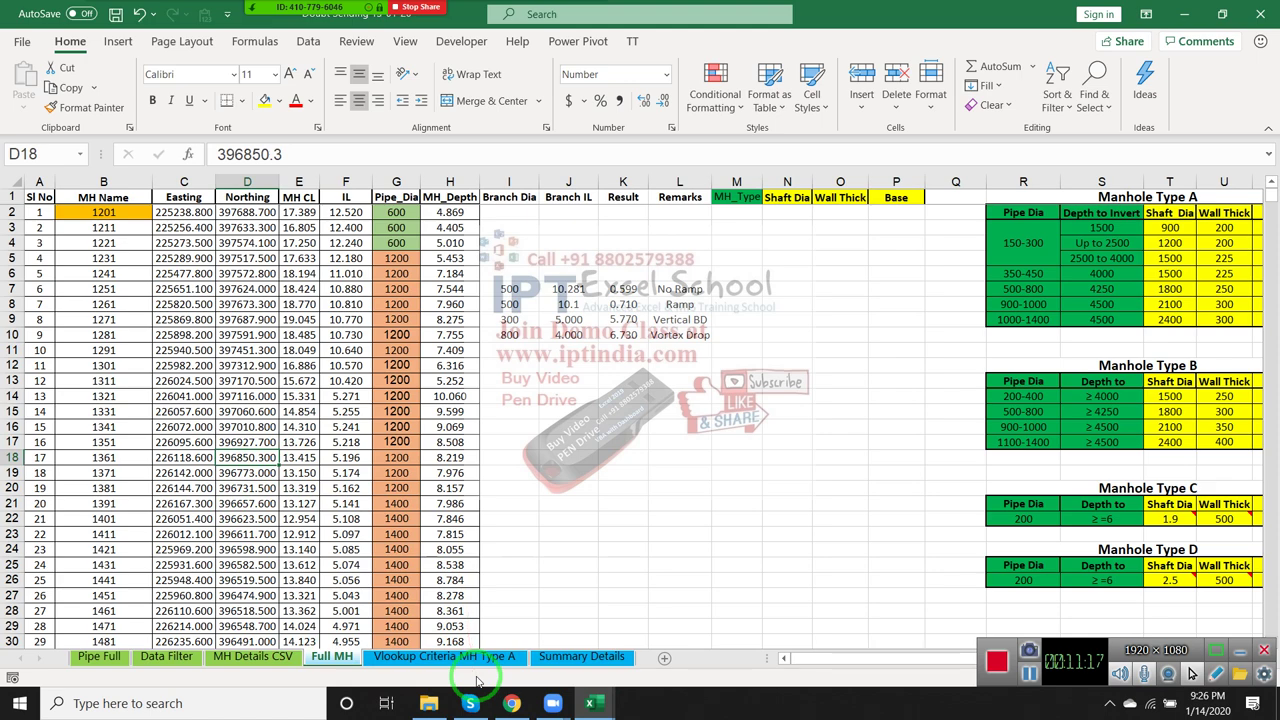
- Inspect the lookup formula in G6 without changing its value of 56
{"action": "left_click", "coordinate": [397, 658]}
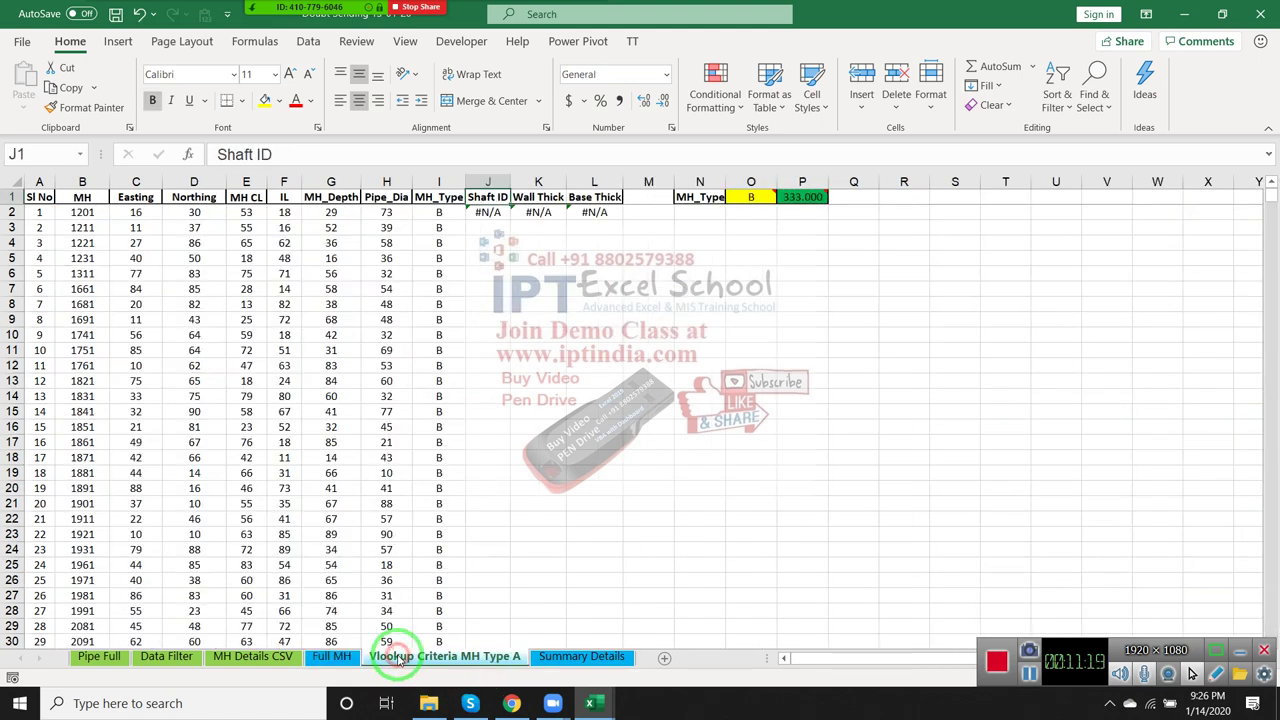
{"action": "left_click", "coordinate": [530, 213]}
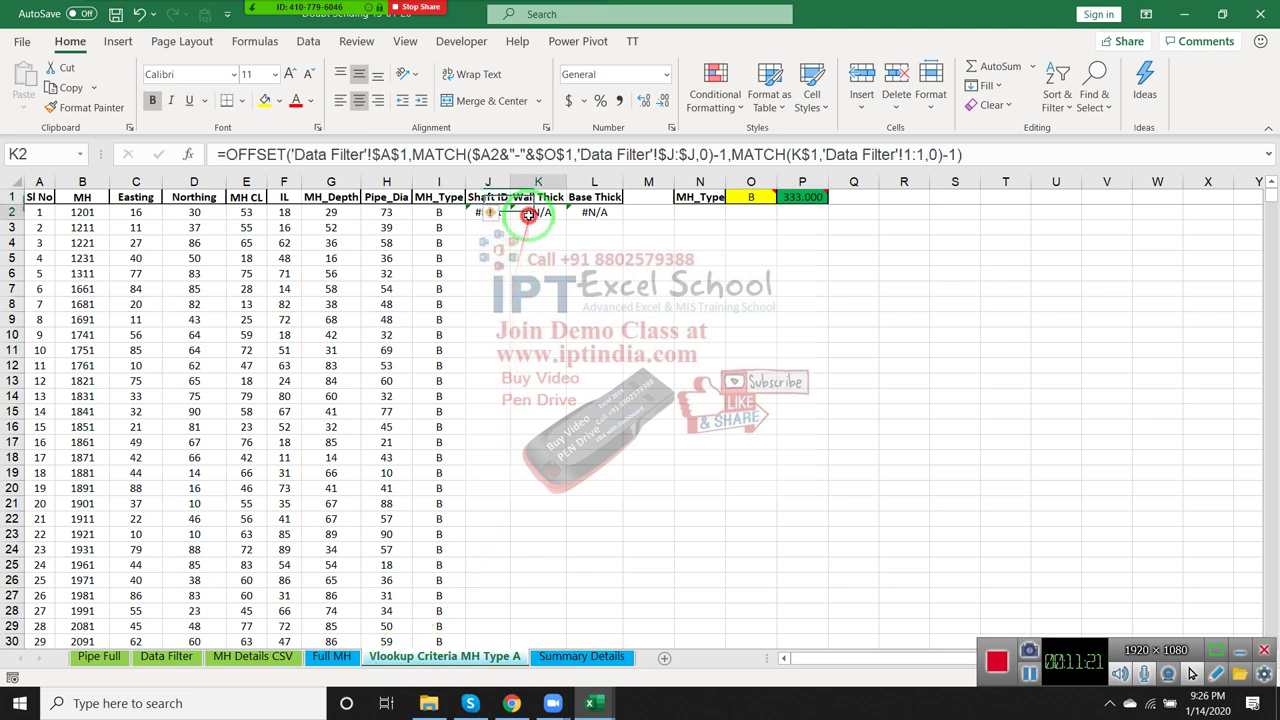
{"action": "left_click", "coordinate": [345, 275]}
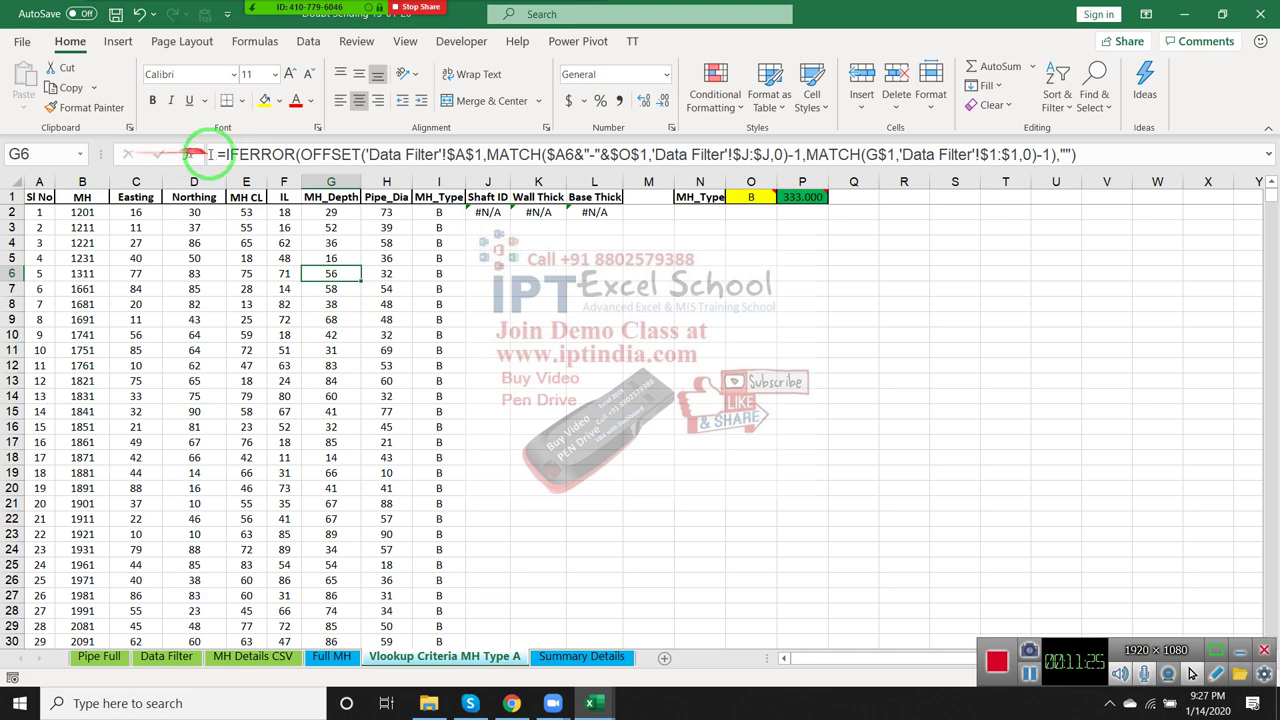
{"action": "left_click", "coordinate": [244, 155]}
{"action": "left_click_drag", "start_coordinate": [244, 155], "coordinate": [438, 307]}
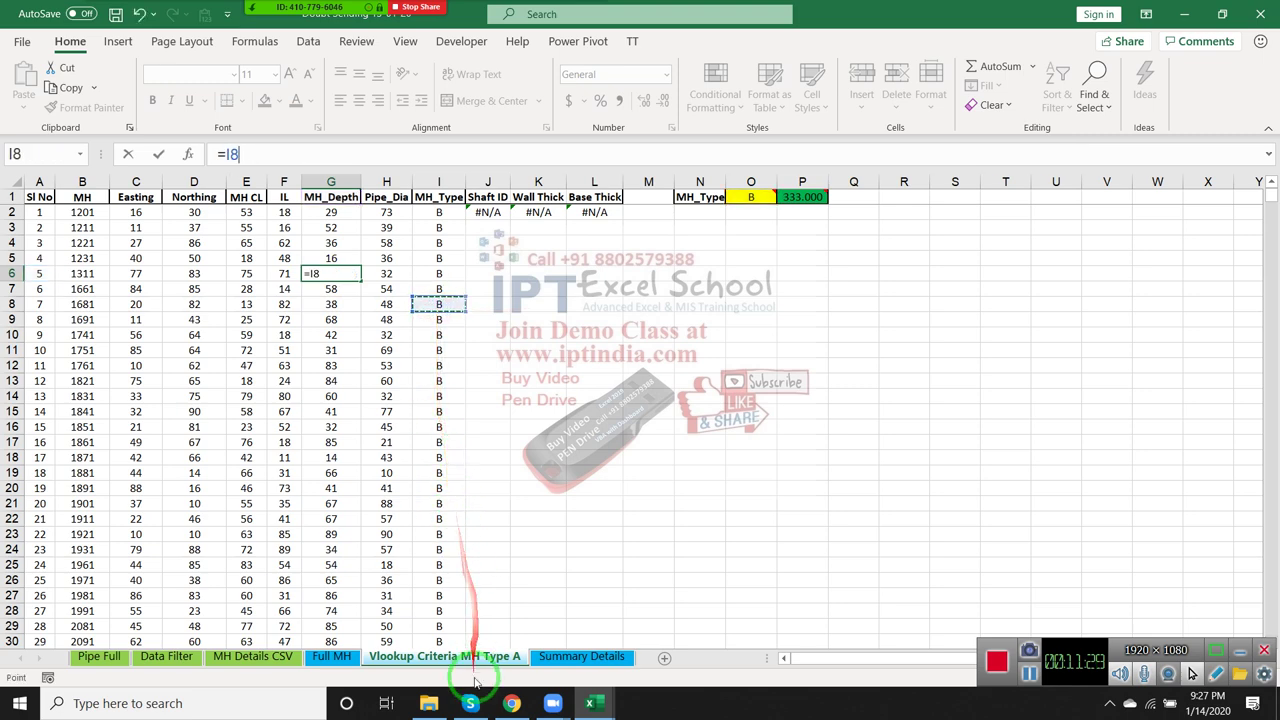
{"action": "left_click", "coordinate": [488, 564]}
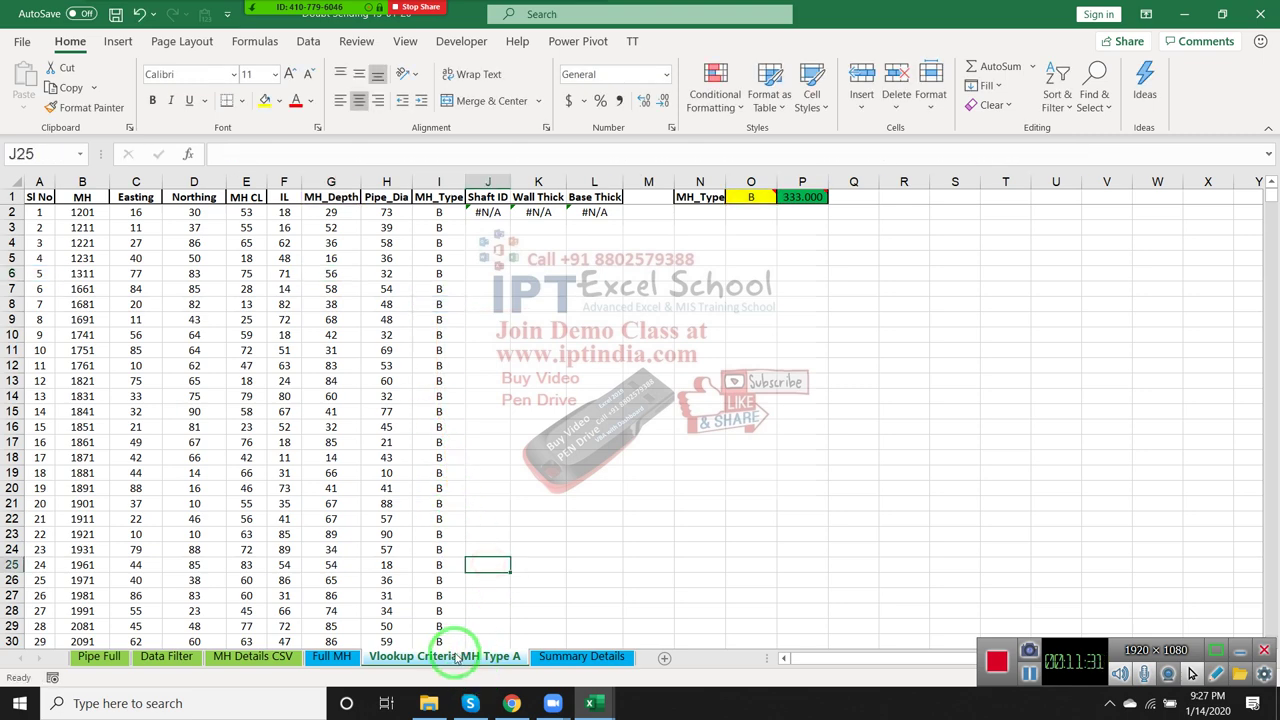
- Copy the sheet as 'Vlookup Criteria MH Type A (2)' and select the row 2 results
{"action": "left_click_drag", "start_coordinate": [455, 657], "coordinate": [584, 636]}
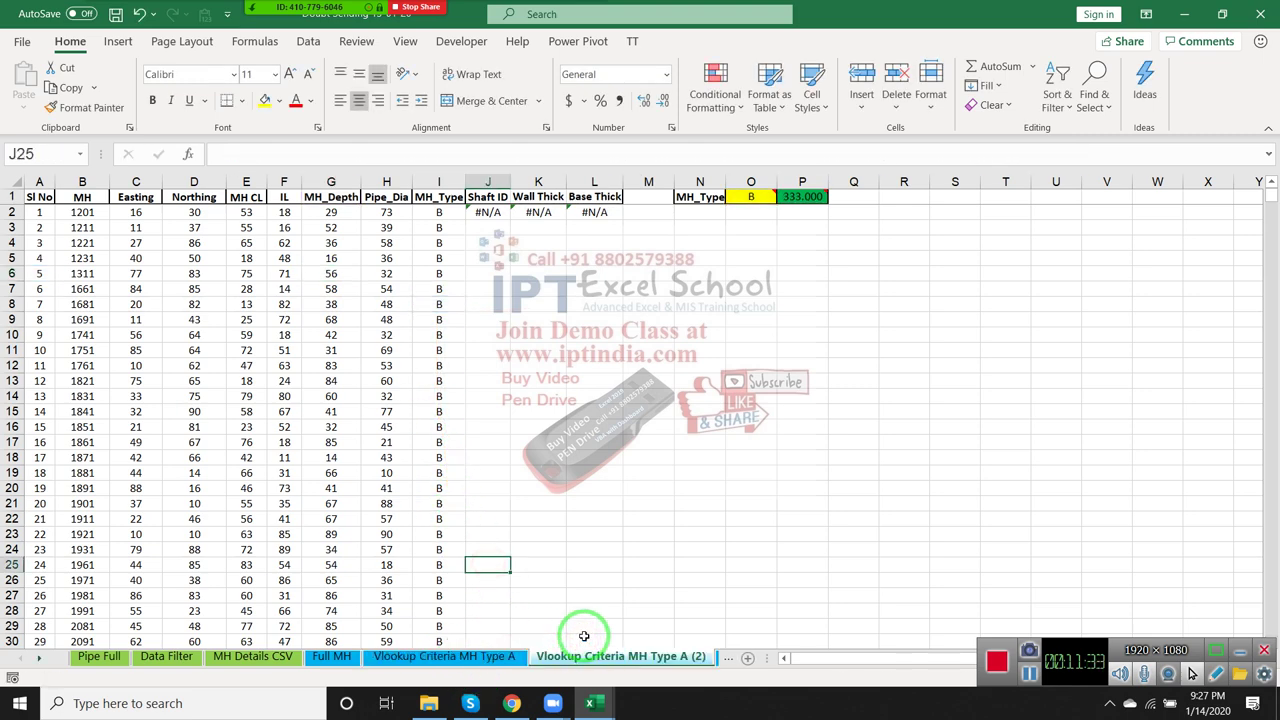
{"action": "left_click", "coordinate": [186, 316]}
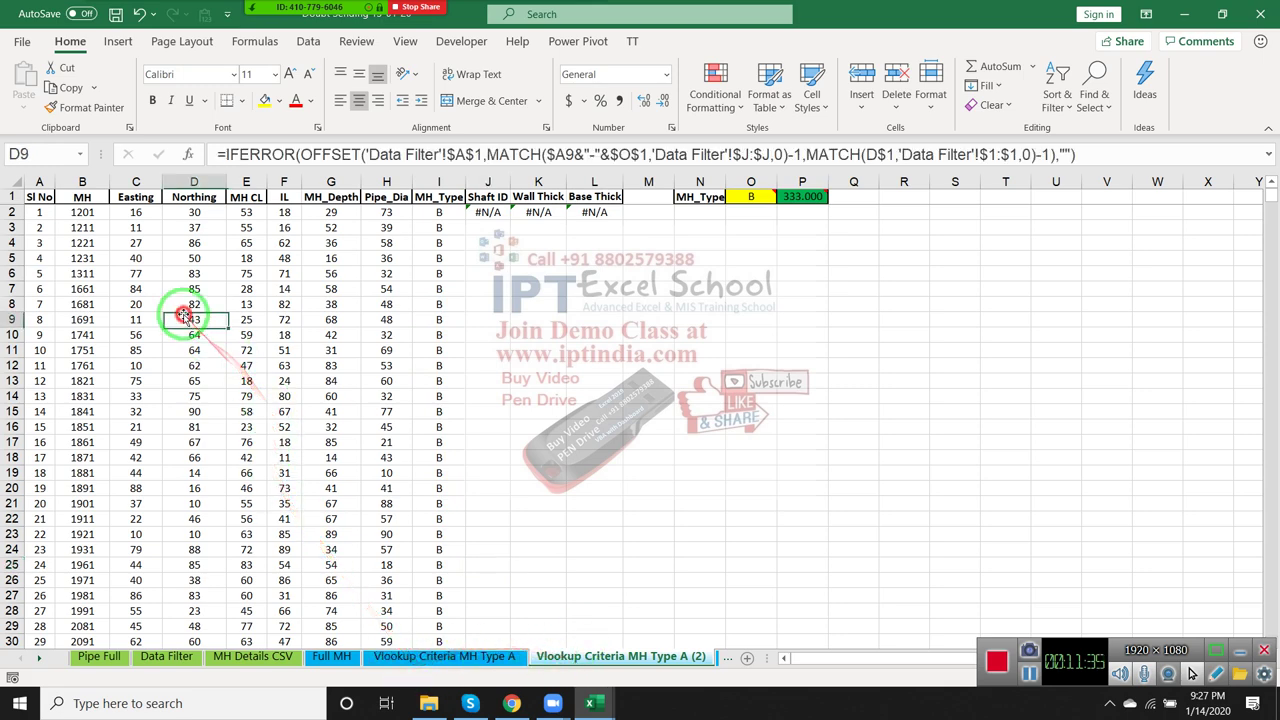
{"action": "key", "text": "ctrl+Up"}
{"action": "key", "text": "Left"}
{"action": "key", "text": "Left"}
{"action": "key", "text": "Down"}
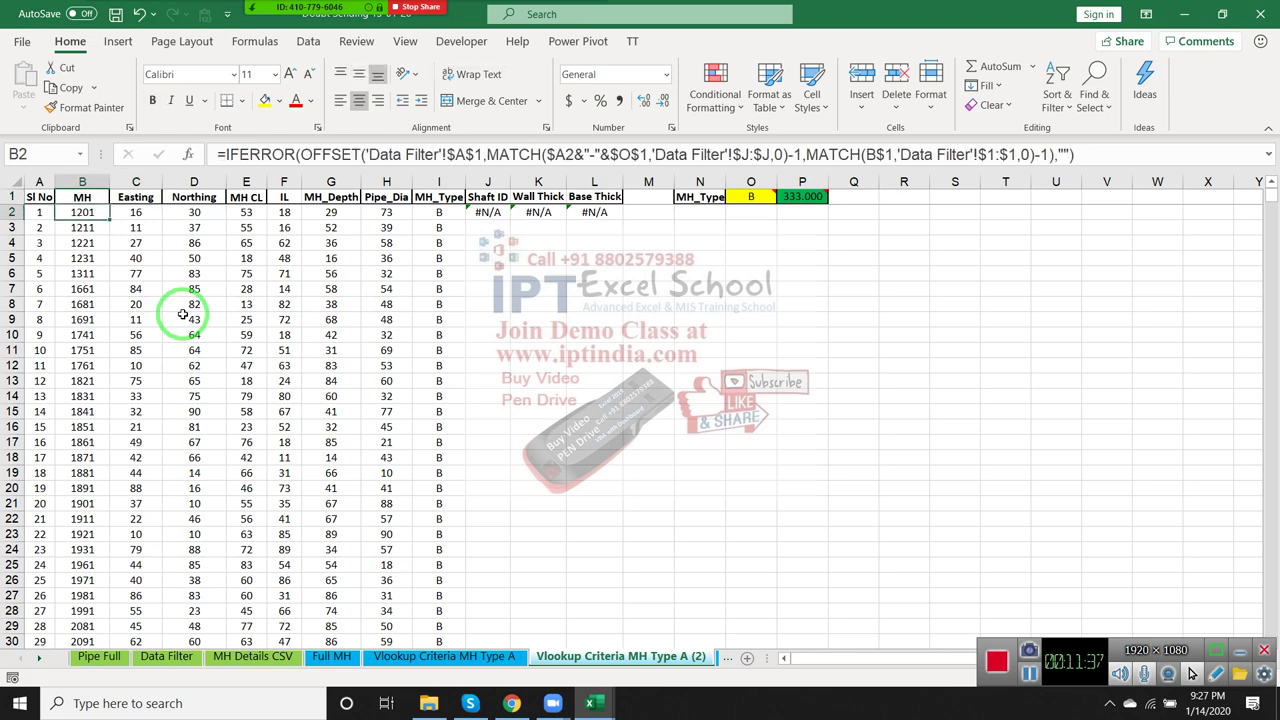
{"action": "key", "text": "ctrl+shift+Right"}
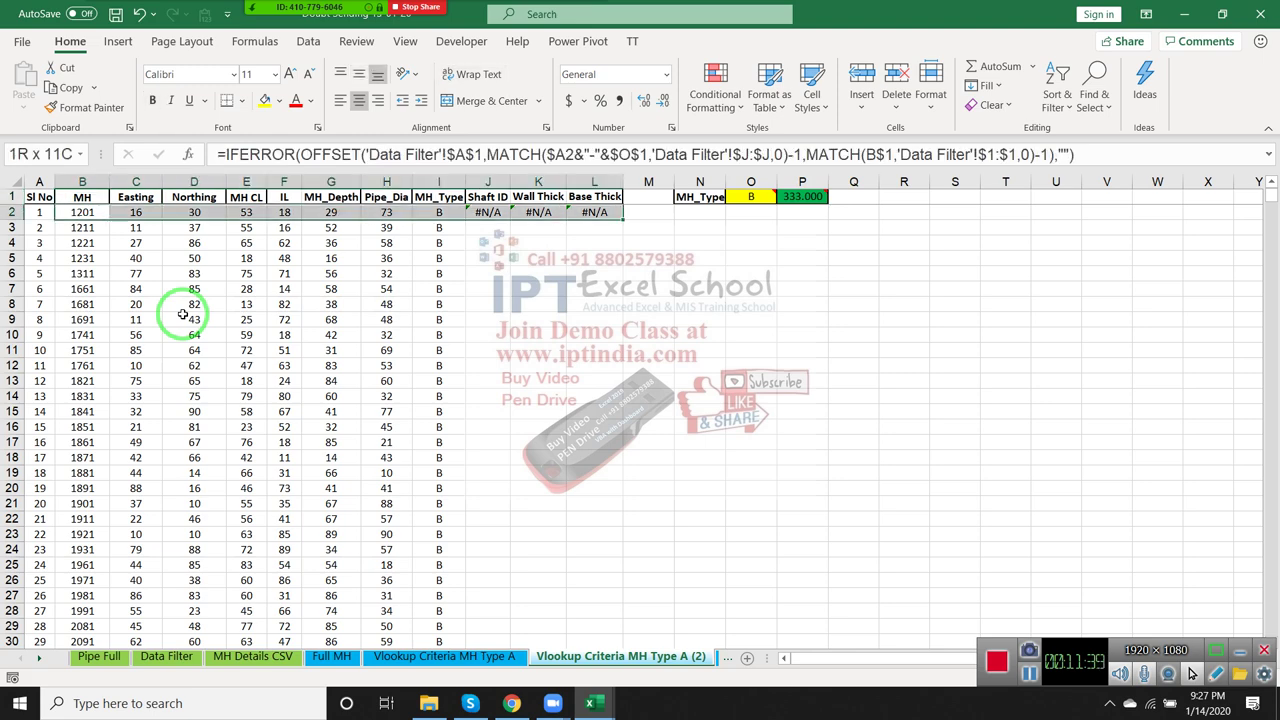
{"action": "key", "text": "shift+Left"}
{"action": "key", "text": "shift+Left"}
{"action": "key", "text": "shift+Left"}
- Clear the copied lookup results from B2:I177 on the duplicate sheet
{"action": "key", "text": "ctrl+shift+Down"}
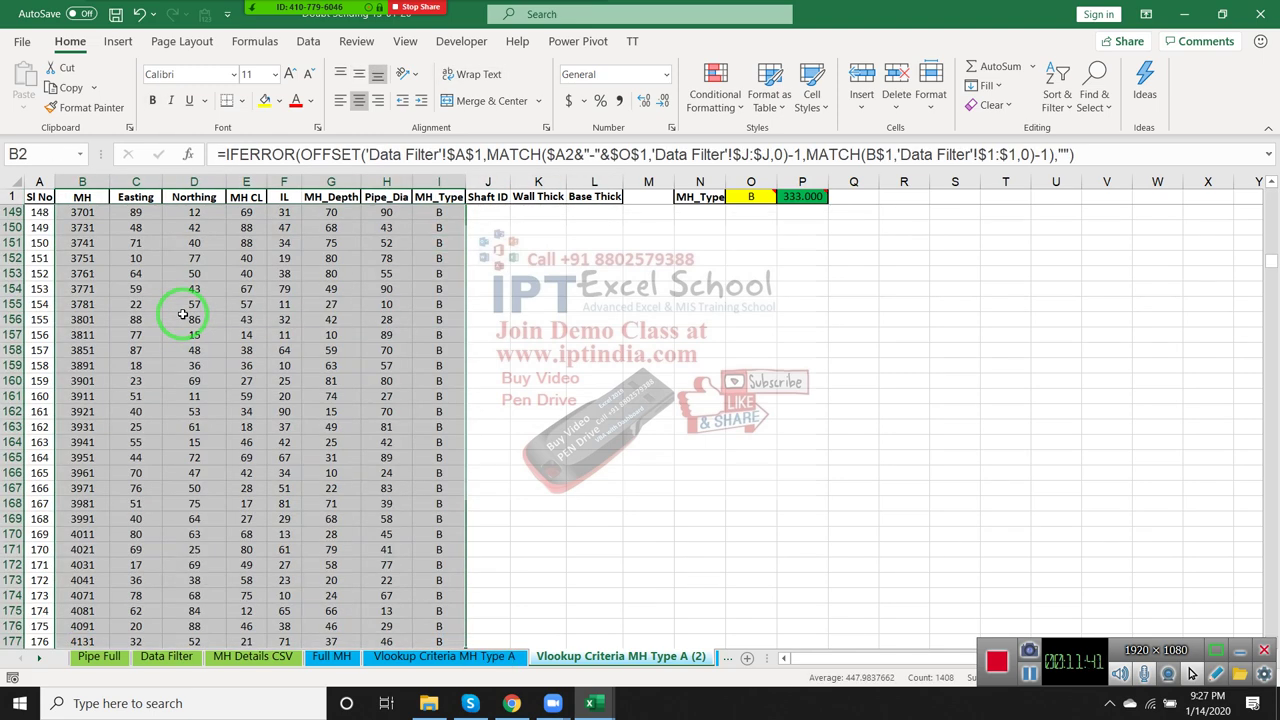
{"action": "key", "text": "Delete"}
{"action": "key", "text": "ctrl+Up"}
{"action": "key", "text": "Down"}
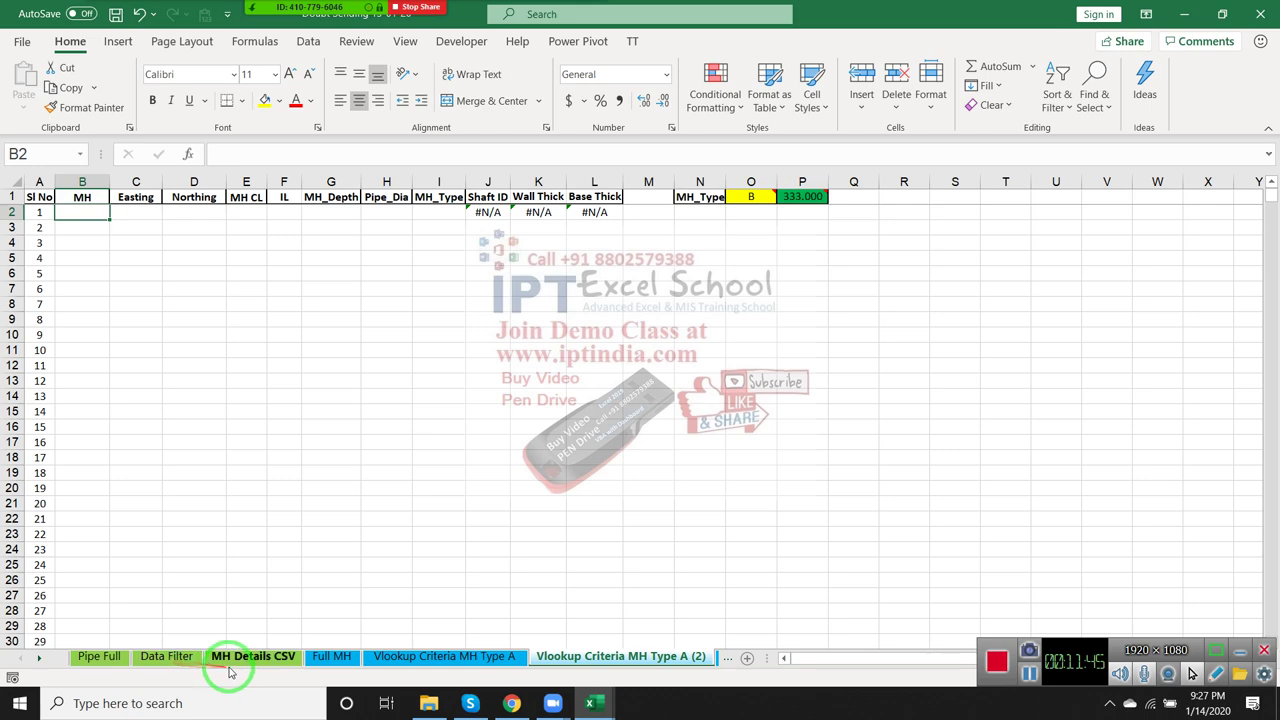
- On the Data Filter sheet, select the first column down through the records
{"action": "left_click", "coordinate": [168, 660]}
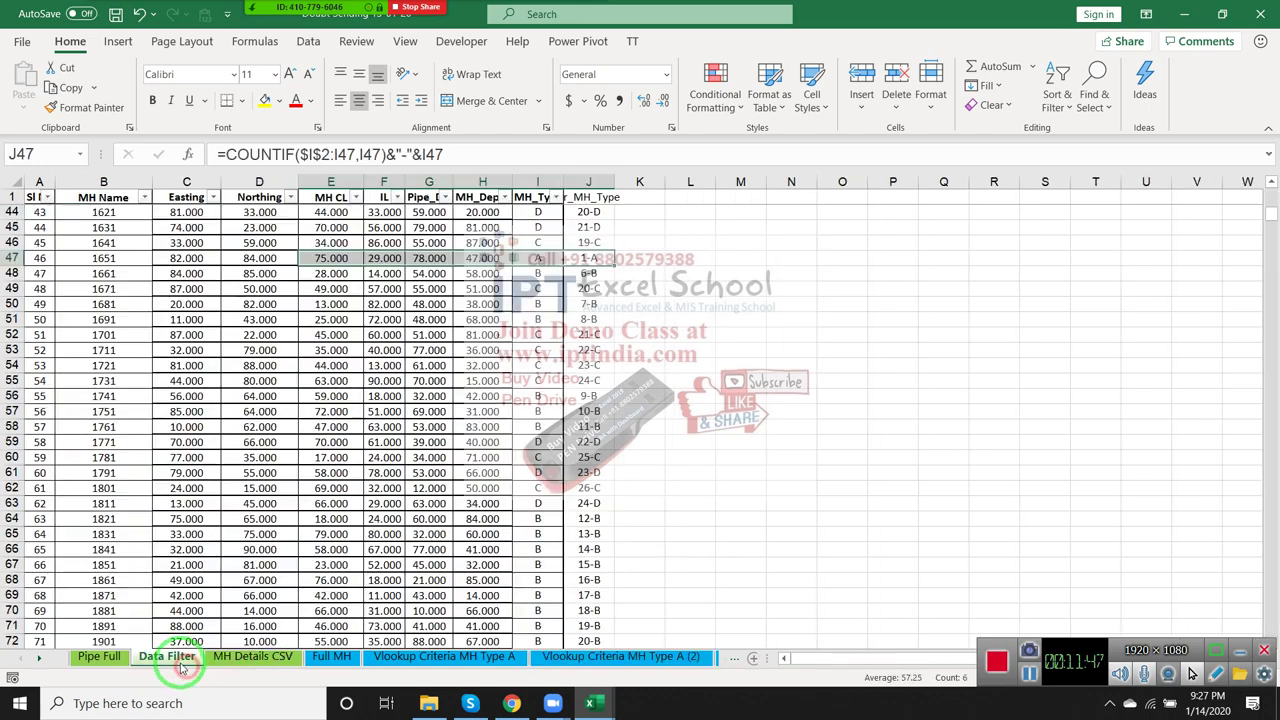
{"action": "left_click", "coordinate": [155, 288]}
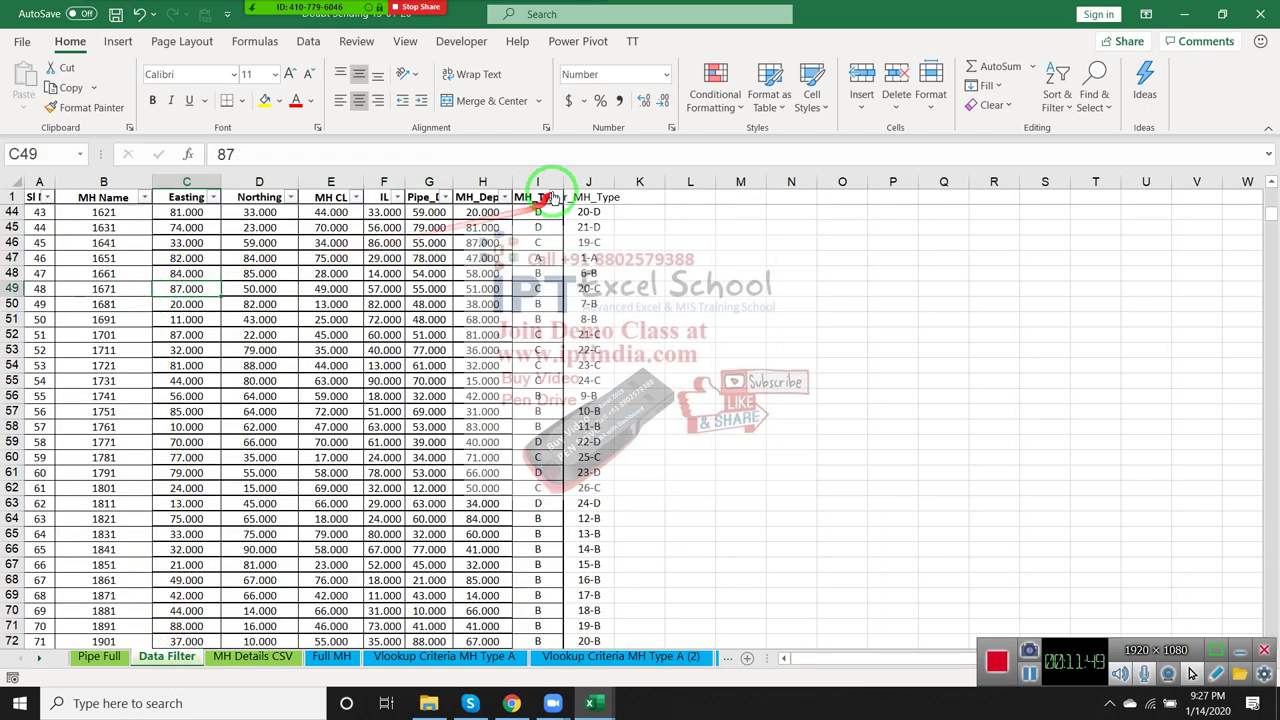
{"action": "left_click", "coordinate": [587, 196]}
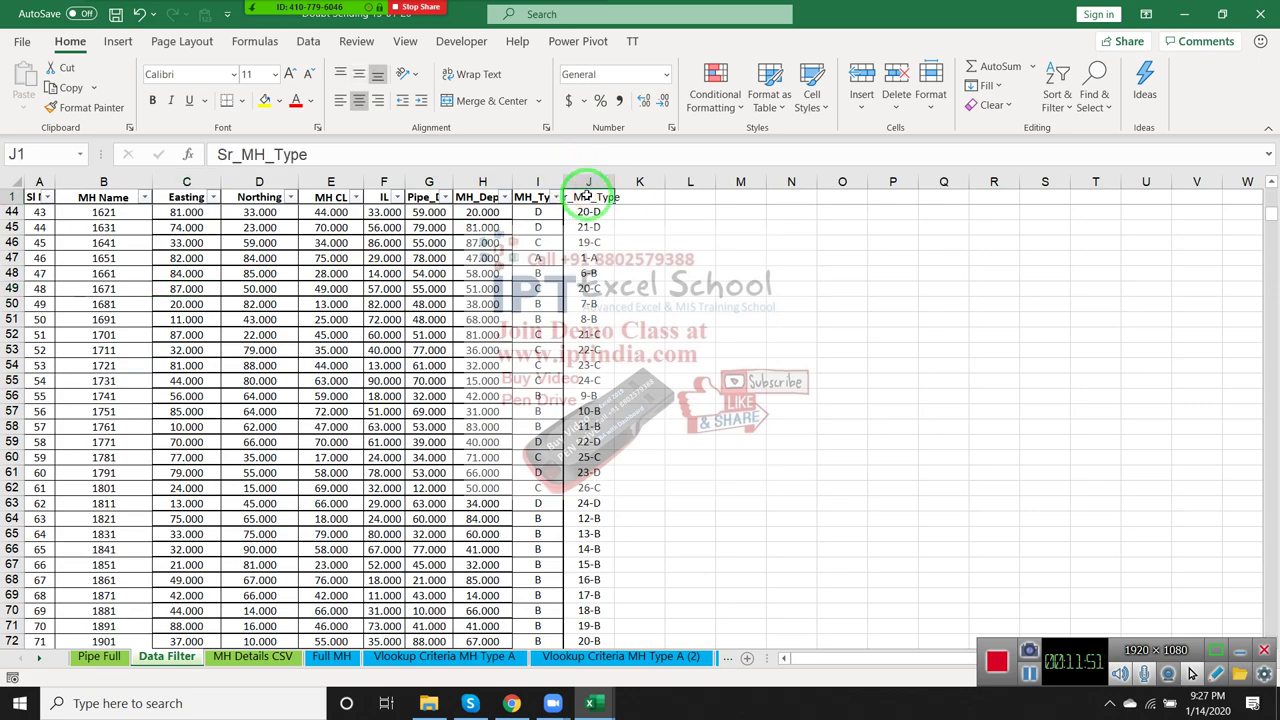
{"action": "key", "text": "Down"}
{"action": "key", "text": "Down"}
{"action": "key", "text": "Up"}
{"action": "key", "text": "Left"}
{"action": "key", "text": "Left"}
{"action": "key", "text": "Left"}
{"action": "key", "text": "Left"}
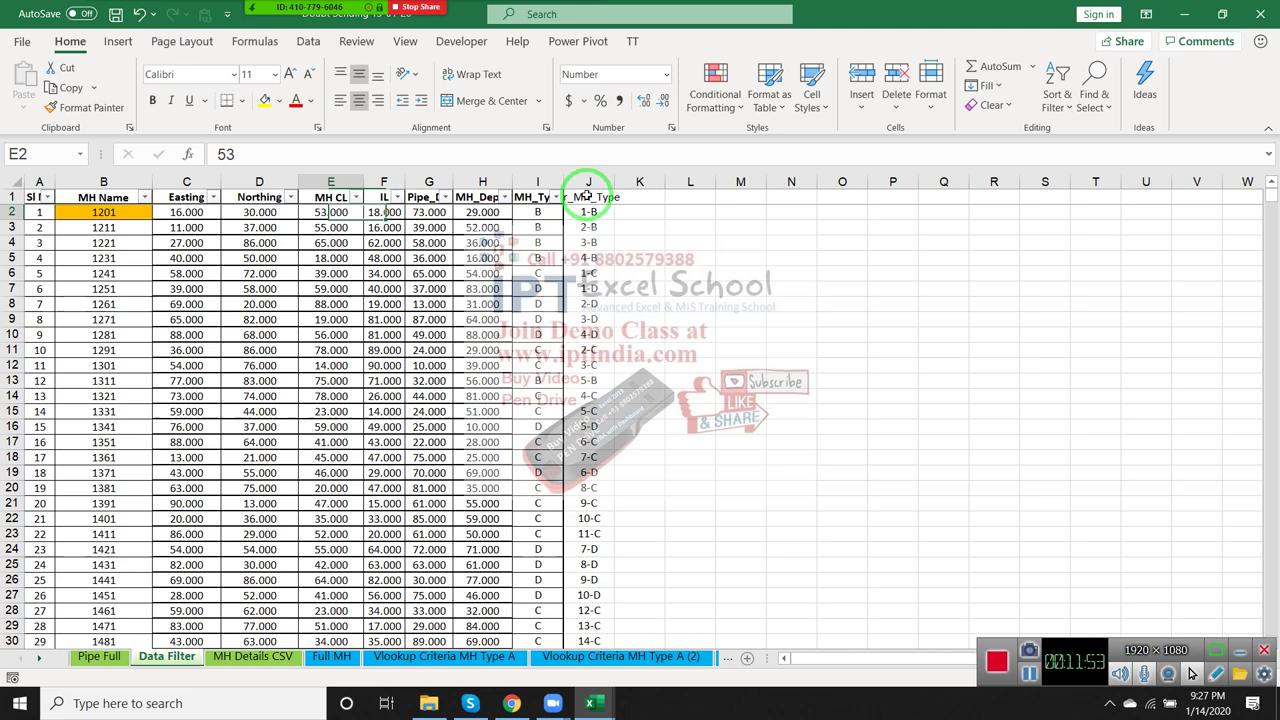
{"action": "key", "text": "Left"}
{"action": "key", "text": "Left"}
{"action": "key", "text": "Left"}
{"action": "key", "text": "ctrl+shift+Down"}
- Insert a new empty column A before the Data Filter table and go to A2
{"action": "key", "text": "ctrl+space"}
{"action": "key", "text": "ctrl+shift+plus"}
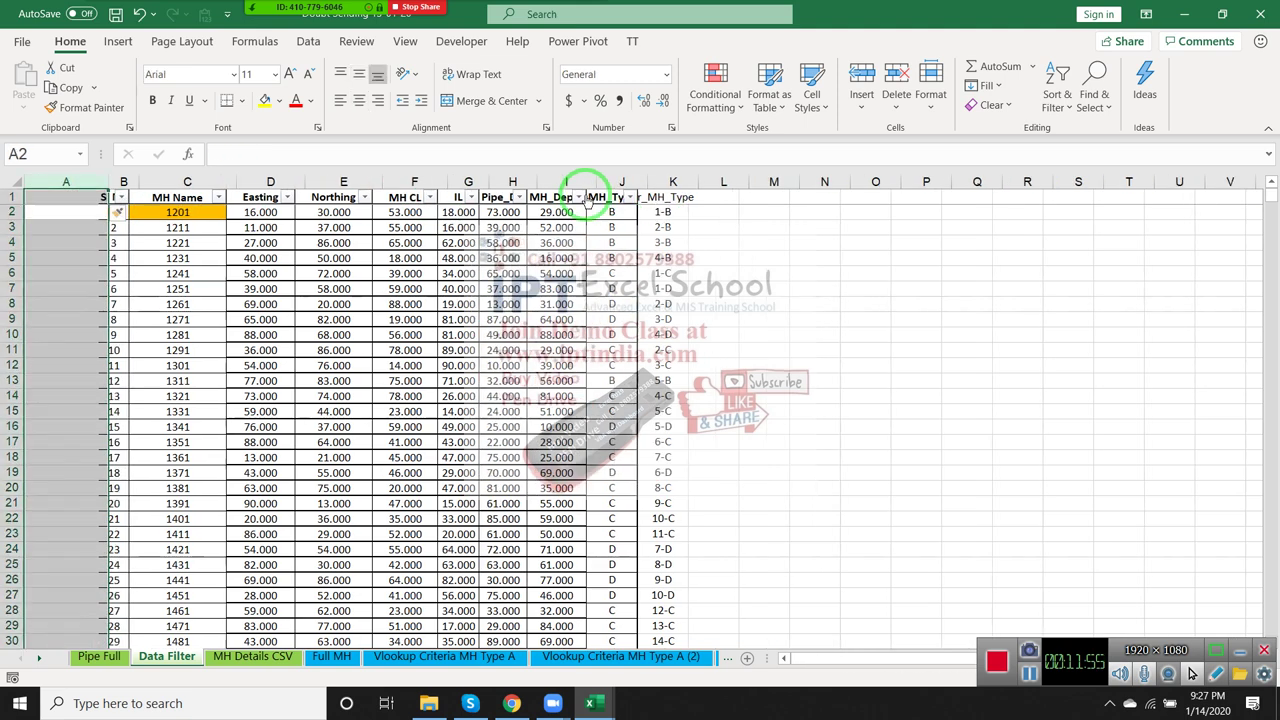
{"action": "key", "text": "ctrl+Home"}
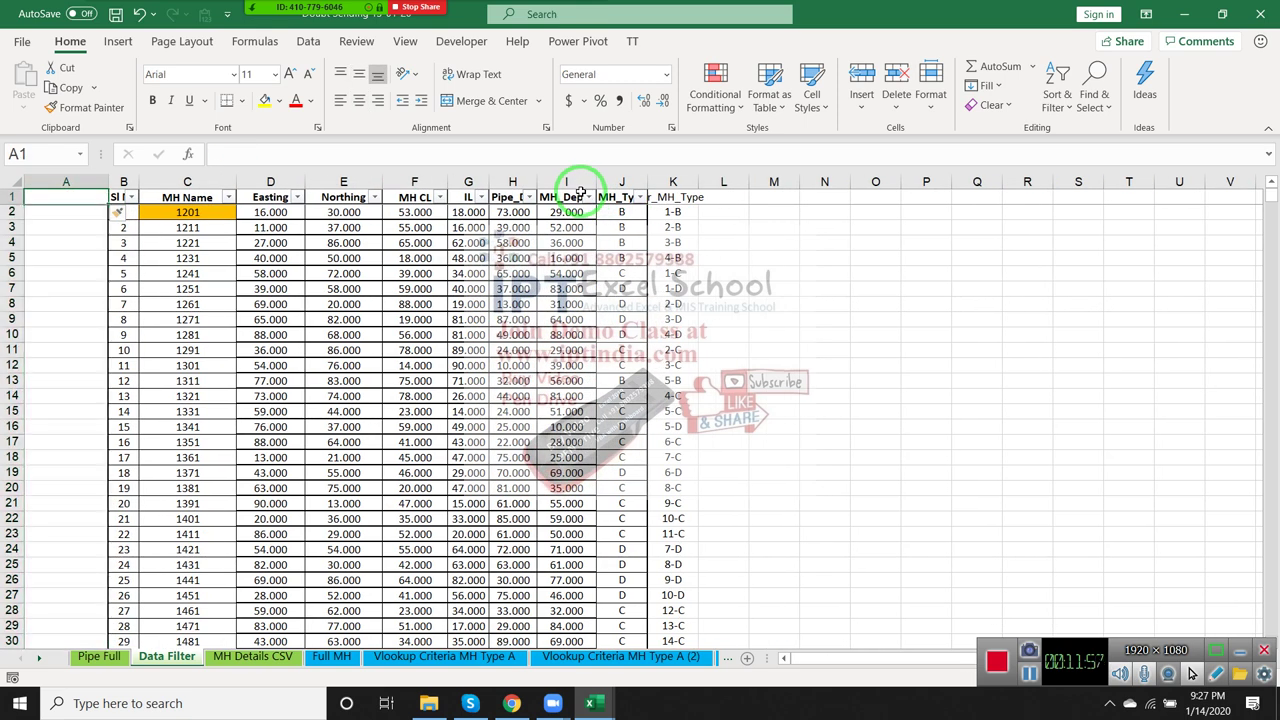
{"action": "key", "text": "Down"}
{"action": "key", "text": "Up"}
{"action": "key", "text": "Down"}
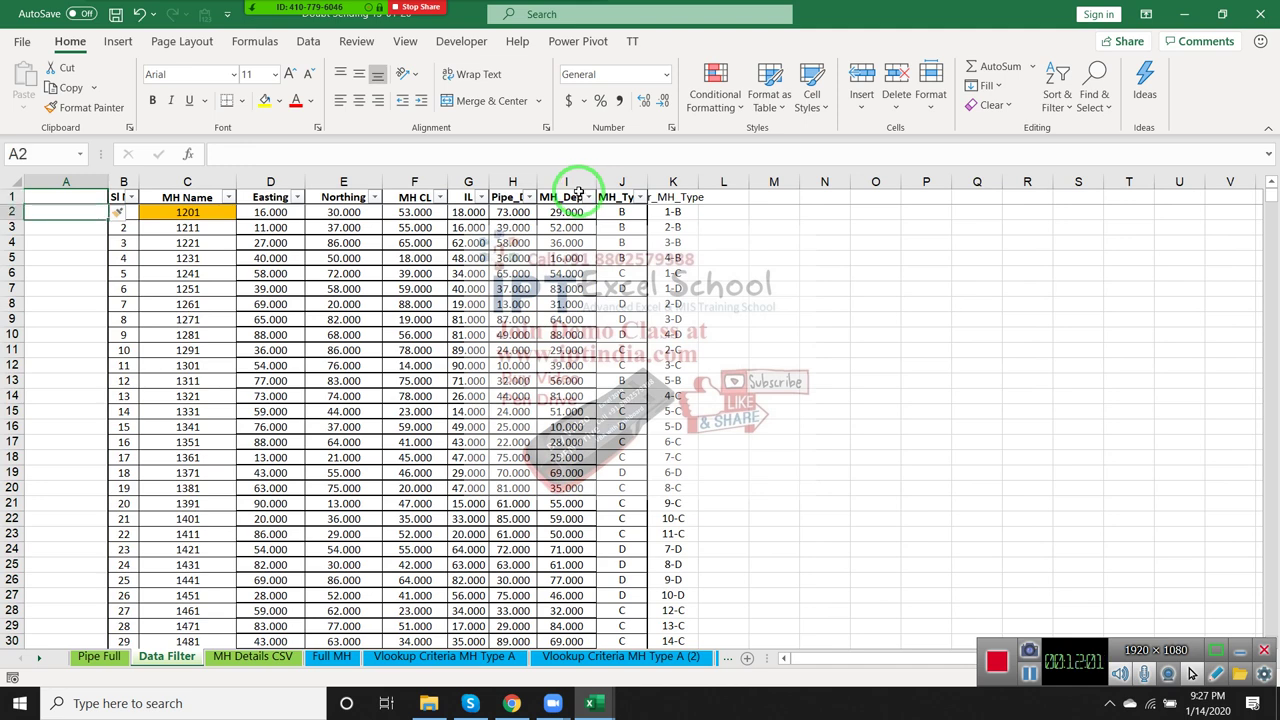
- Enter a COUNTIF formula in A2 counting the MH Name in C2, showing 1
{"action": "type", "text": "=cou"}
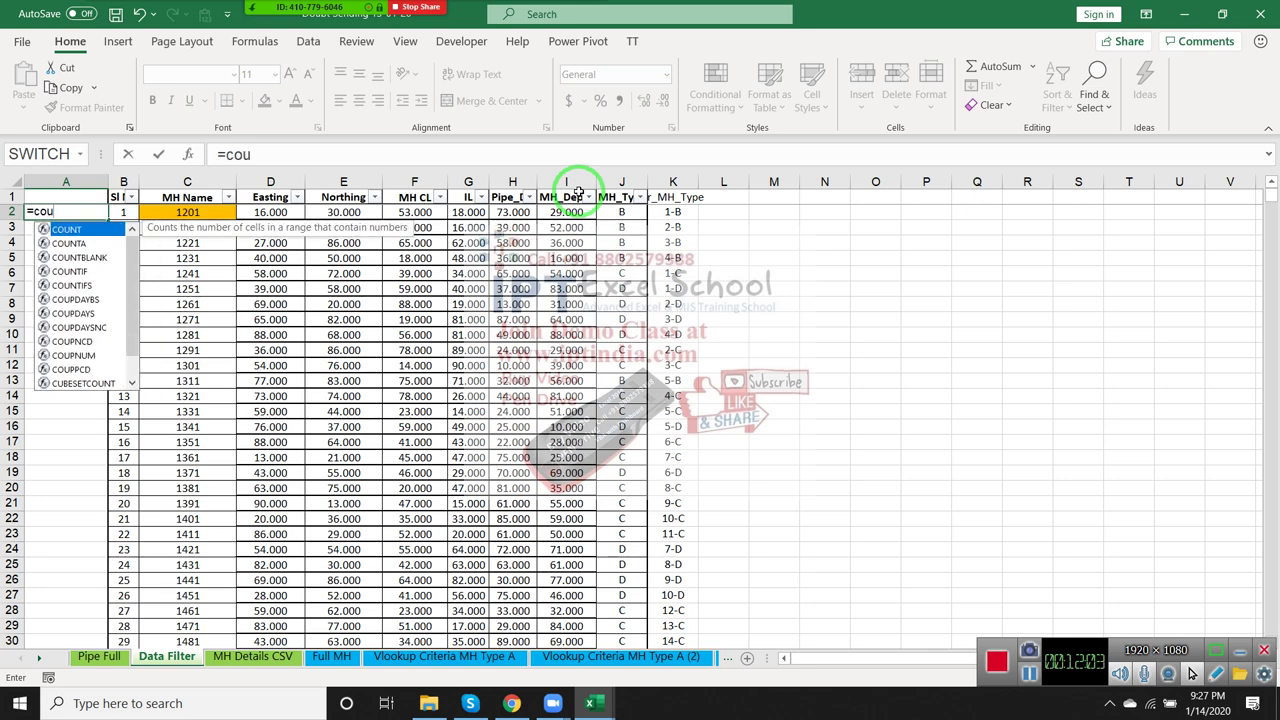
{"action": "key", "text": "Down"}
{"action": "key", "text": "Down"}
{"action": "key", "text": "Down"}
{"action": "key", "text": "Tab"}
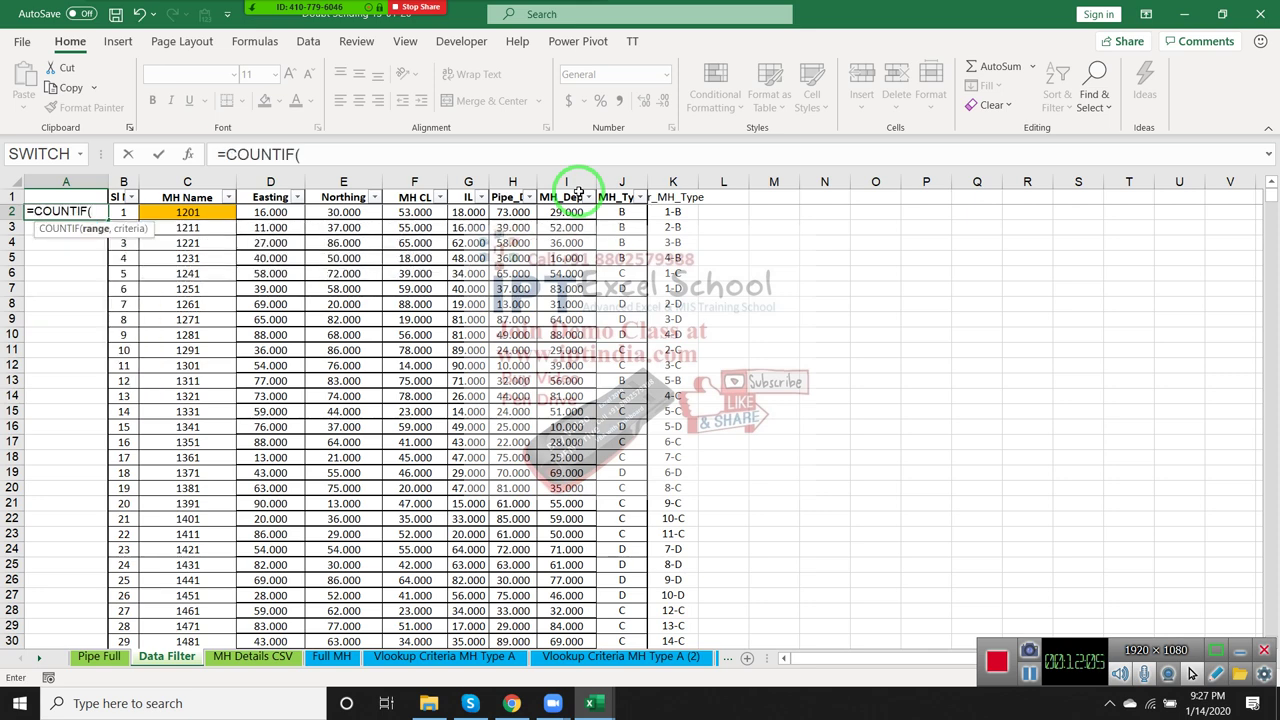
{"action": "key", "text": "Right"}
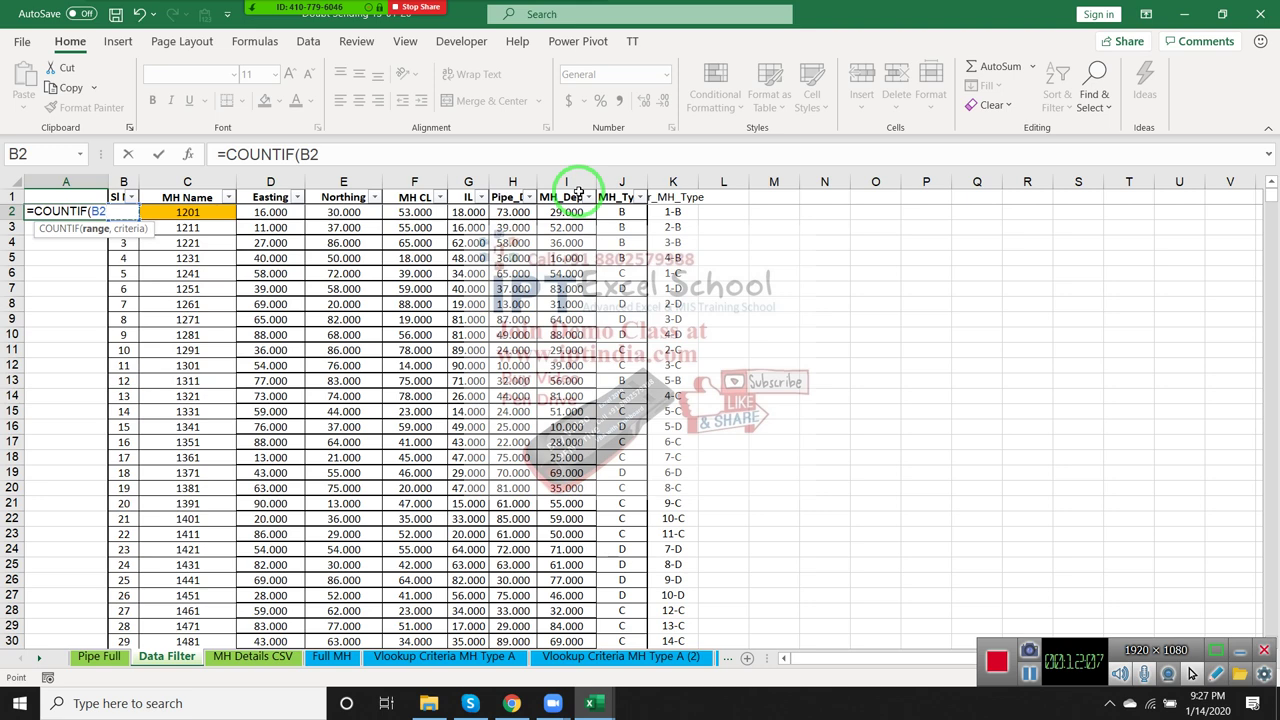
{"action": "key", "text": "Right"}
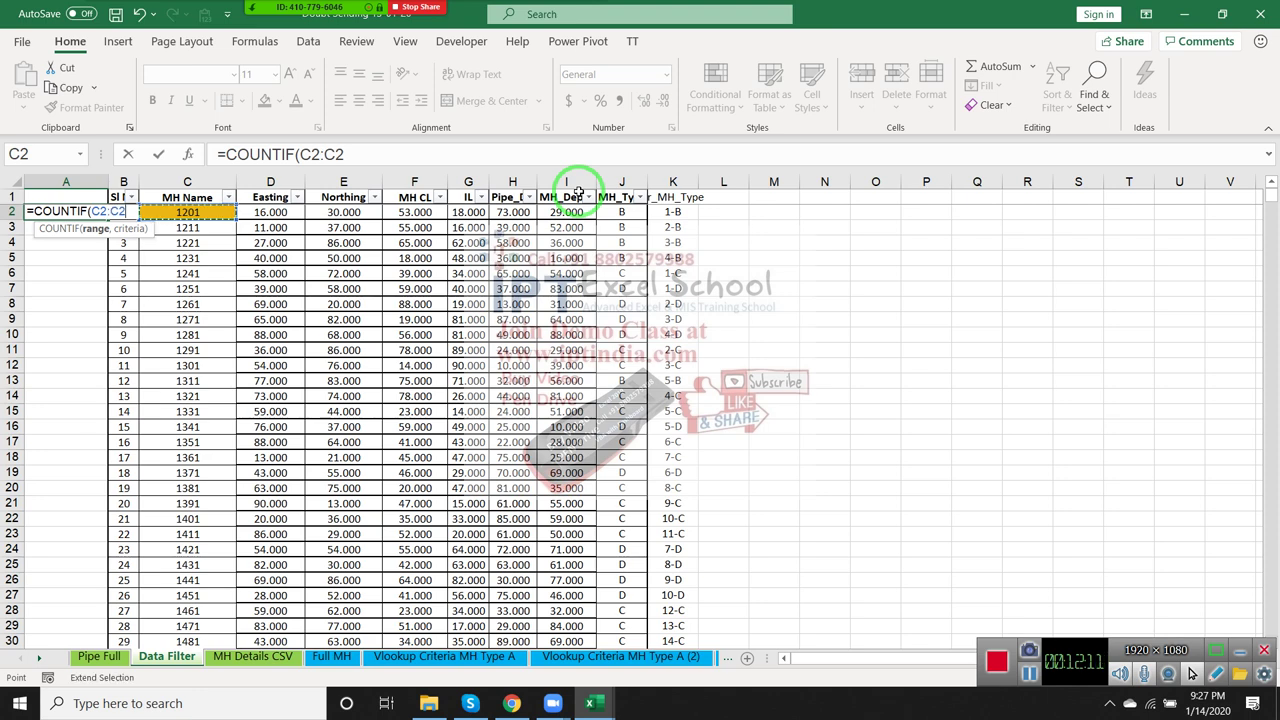
{"action": "type", "text": ","}
{"action": "key", "text": "Right"}
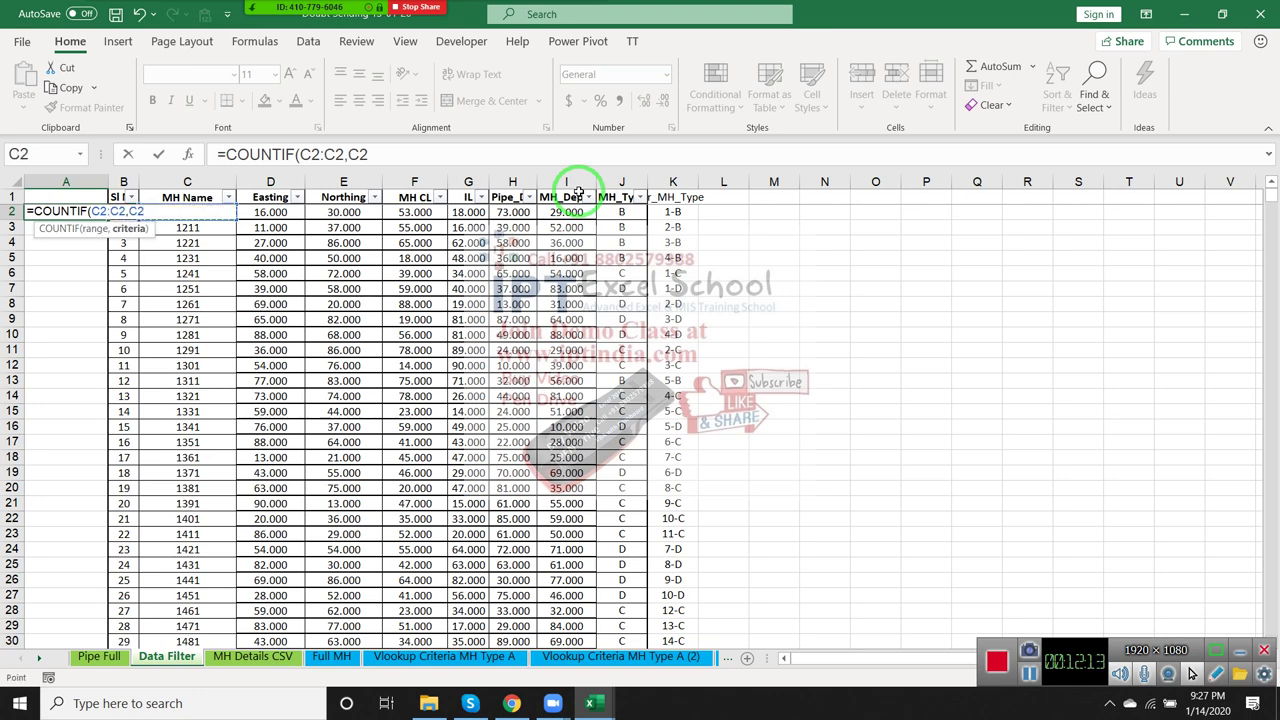
{"action": "key", "text": "ctrl+Return"}
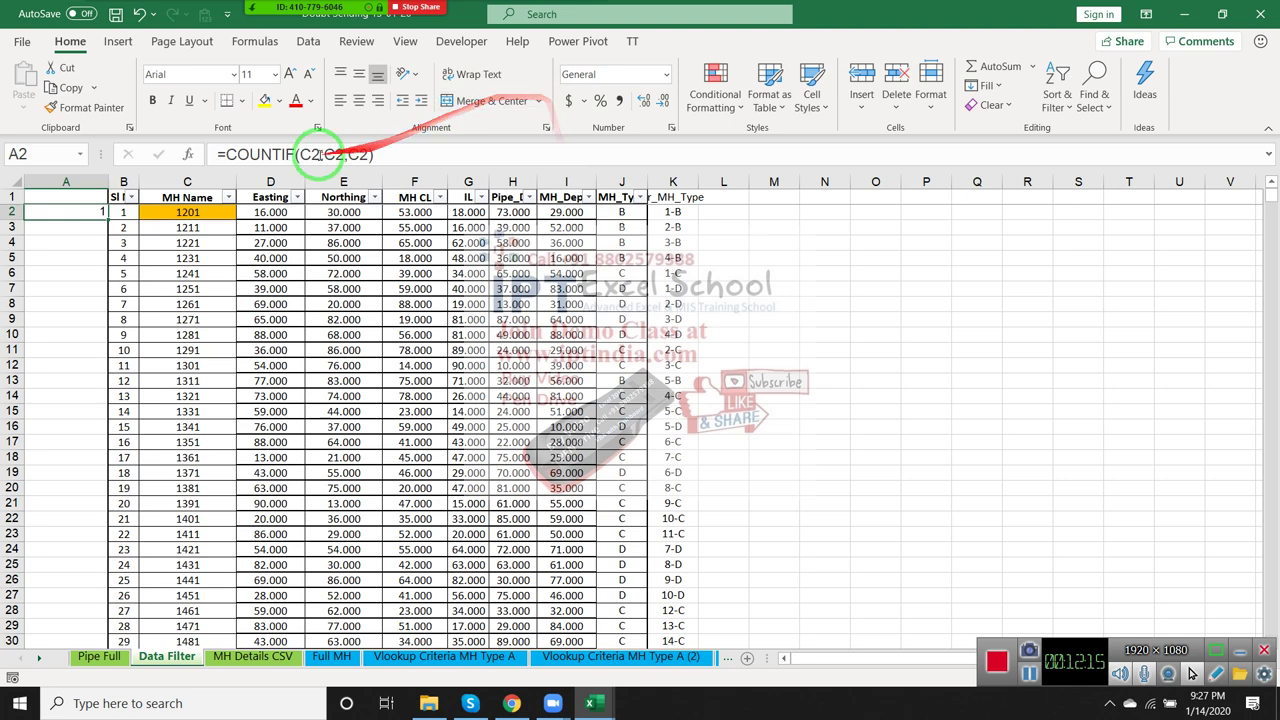
- Lock the start of the COUNTIF range with $ to make it a running count
{"action": "left_click", "coordinate": [318, 157]}
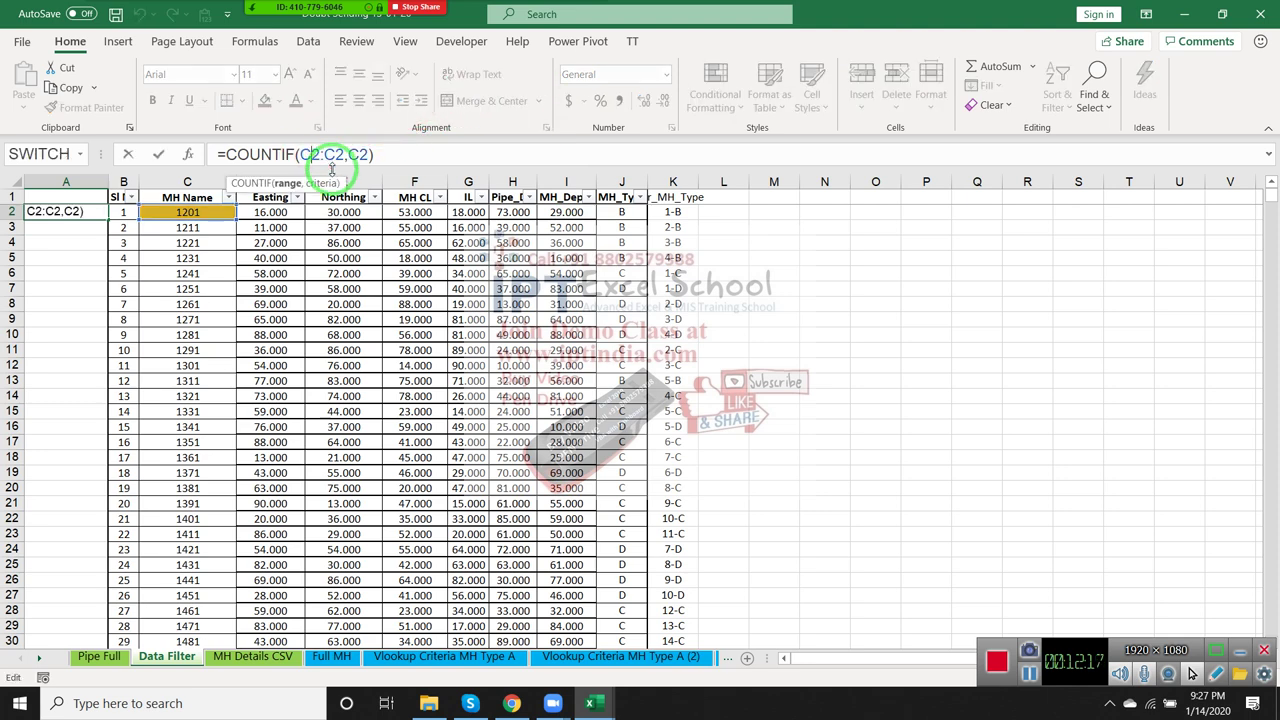
{"action": "key", "text": "Escape"}
{"action": "key", "text": "ctrl+w"}
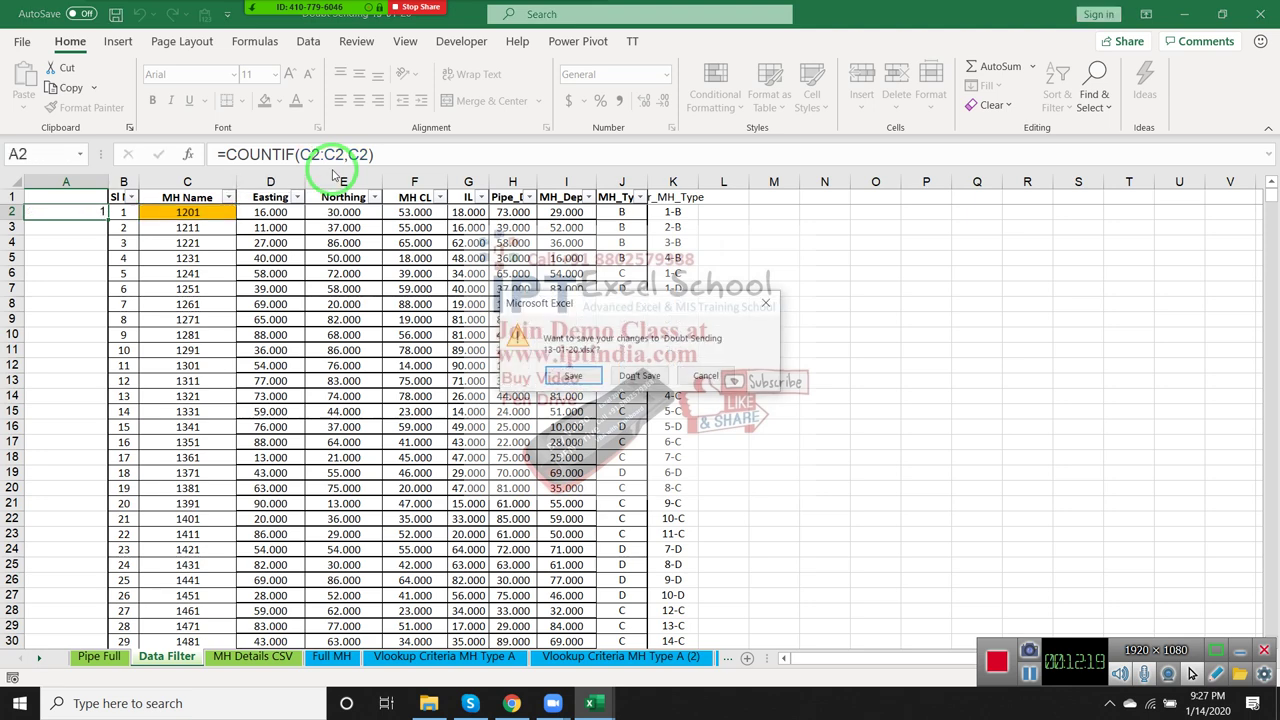
{"action": "key", "text": "Escape"}
{"action": "left_click", "coordinate": [315, 158]}
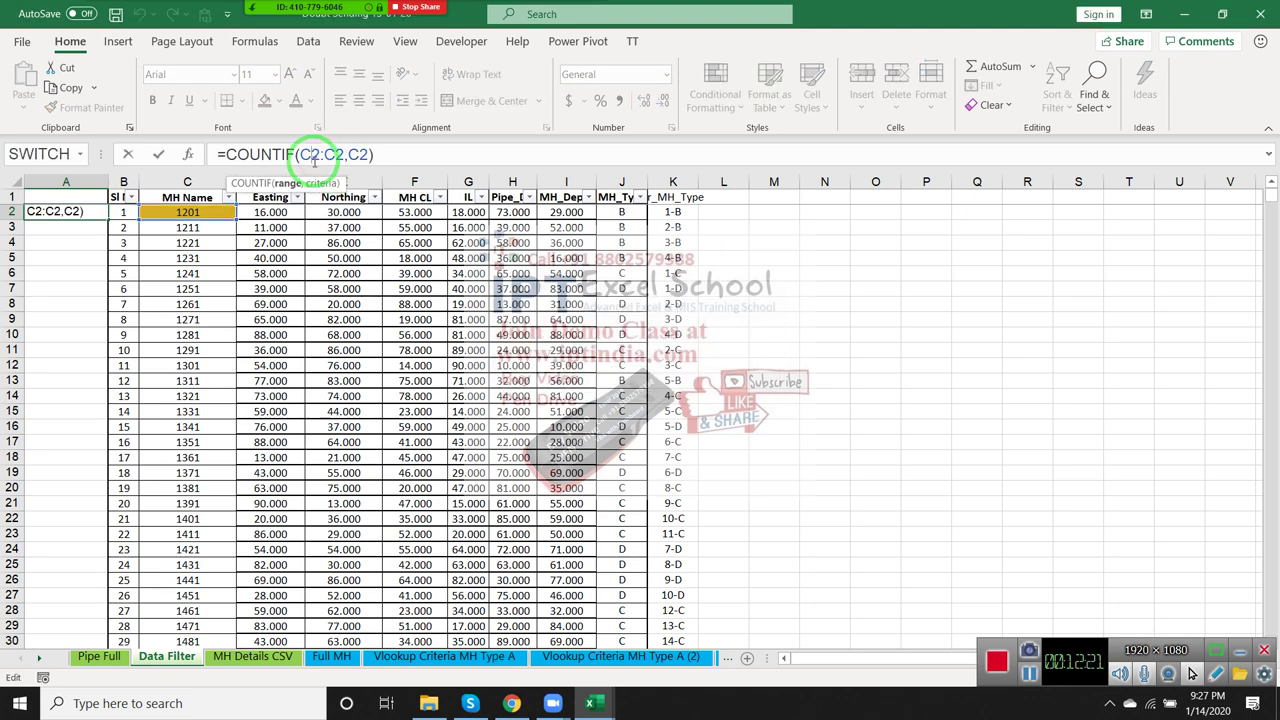
{"action": "key", "text": "F4"}
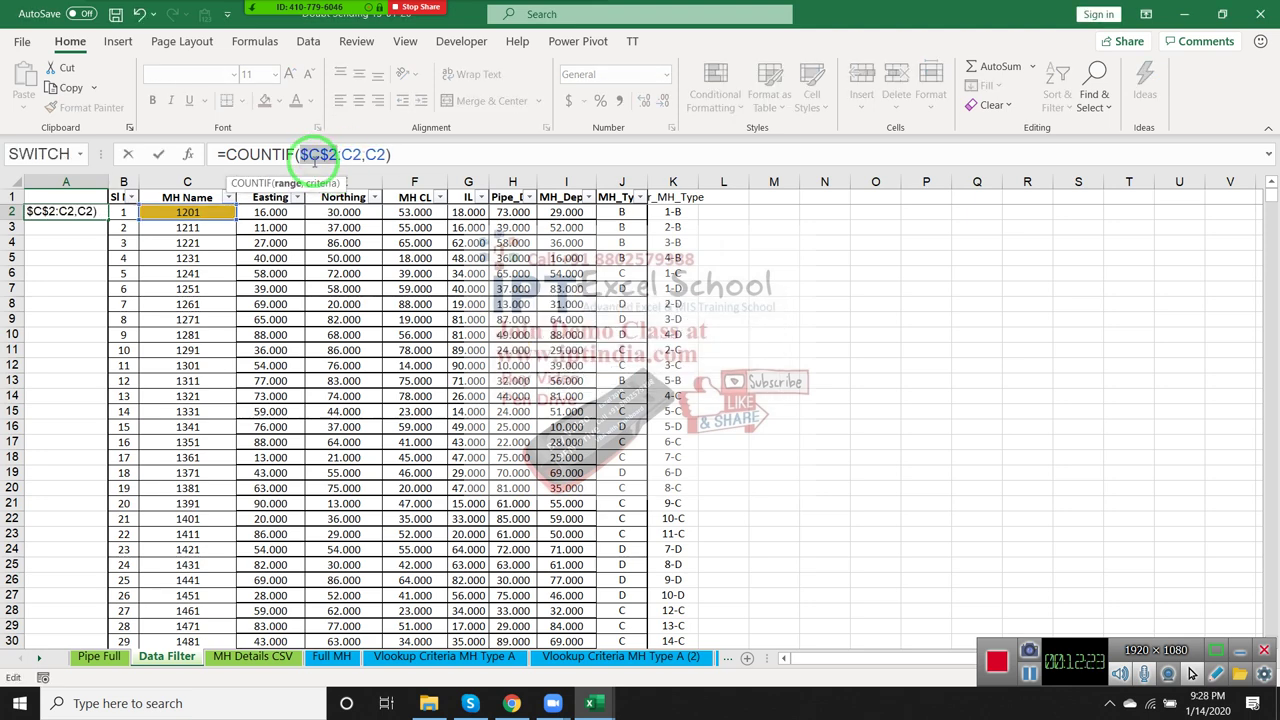
{"action": "key", "text": "Return"}
{"action": "key", "text": "Up"}
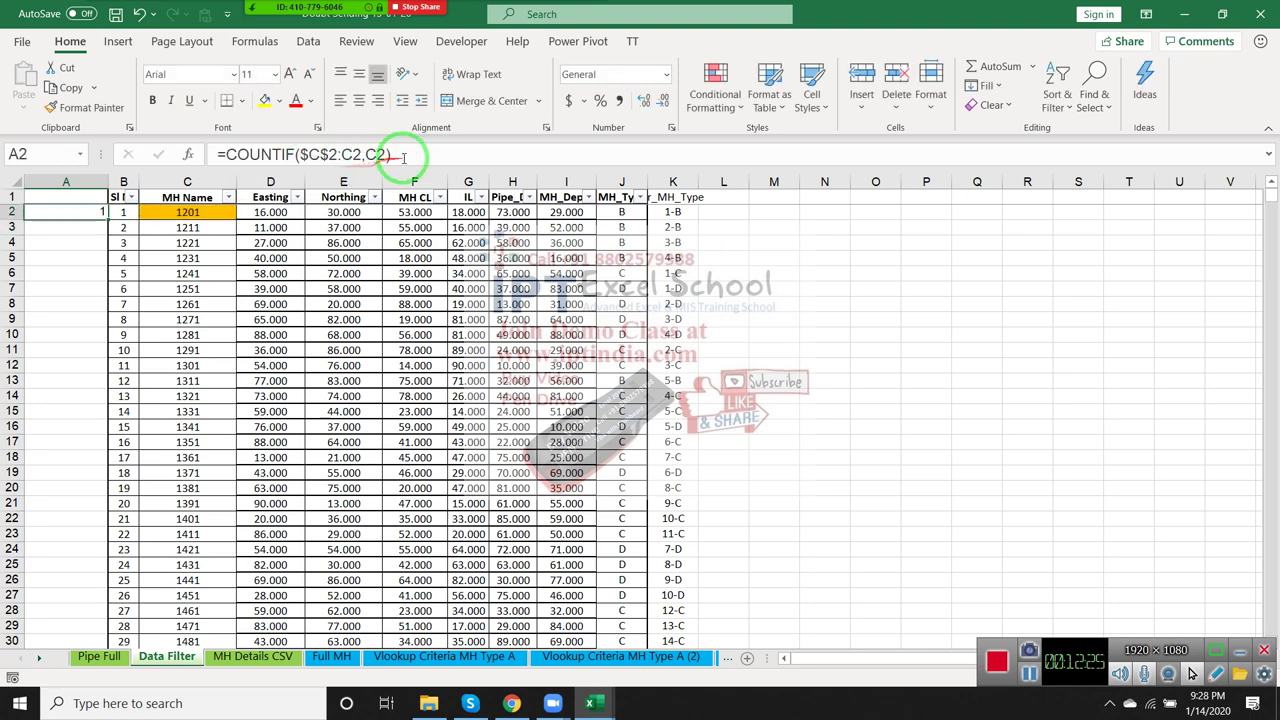
- Append a dash and the MH type from J2 to the count to form the key
{"action": "left_click", "coordinate": [409, 155]}
{"action": "type", "text": "&\"-\"&"}
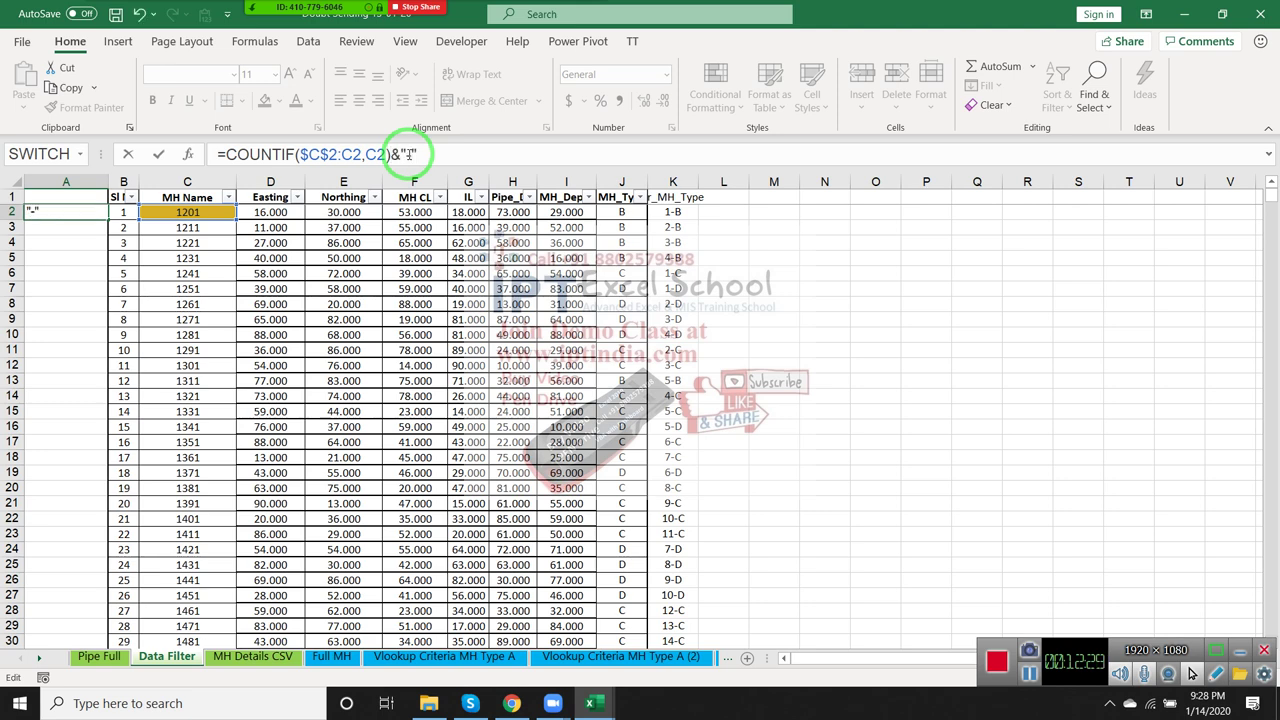
{"action": "left_click", "coordinate": [205, 213]}
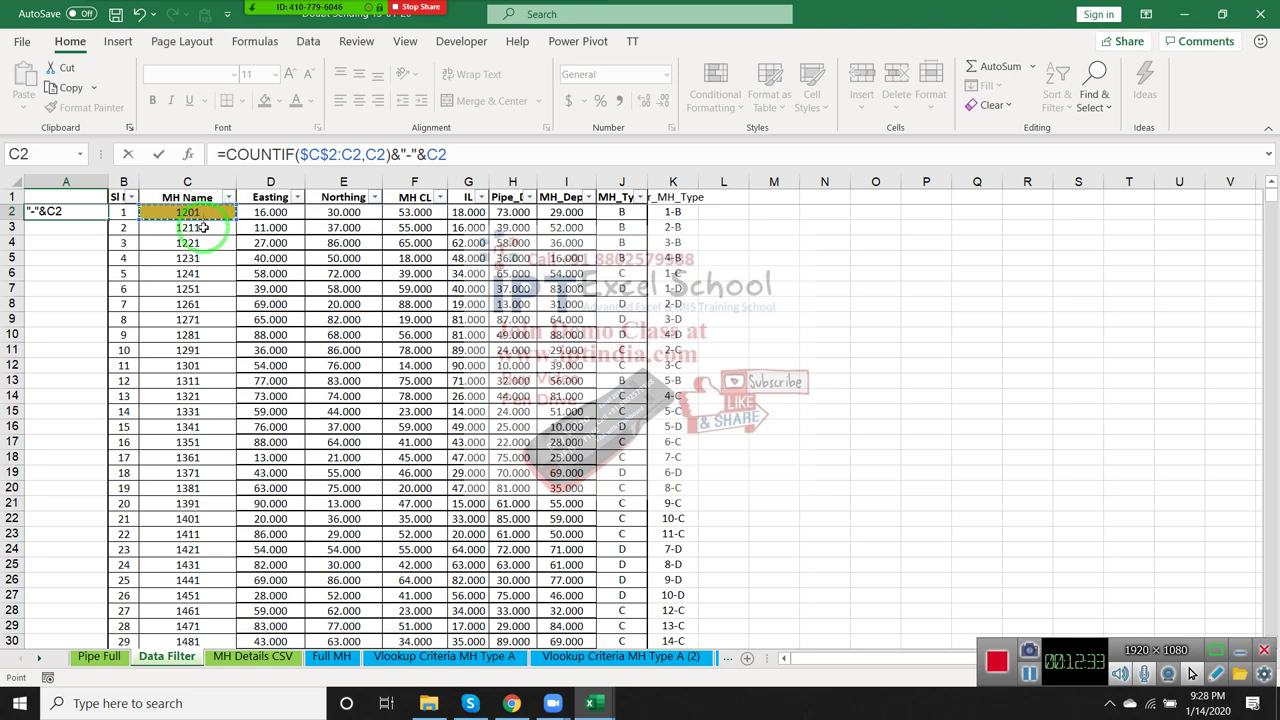
{"action": "left_click", "coordinate": [637, 213]}
{"action": "key", "text": "Return"}
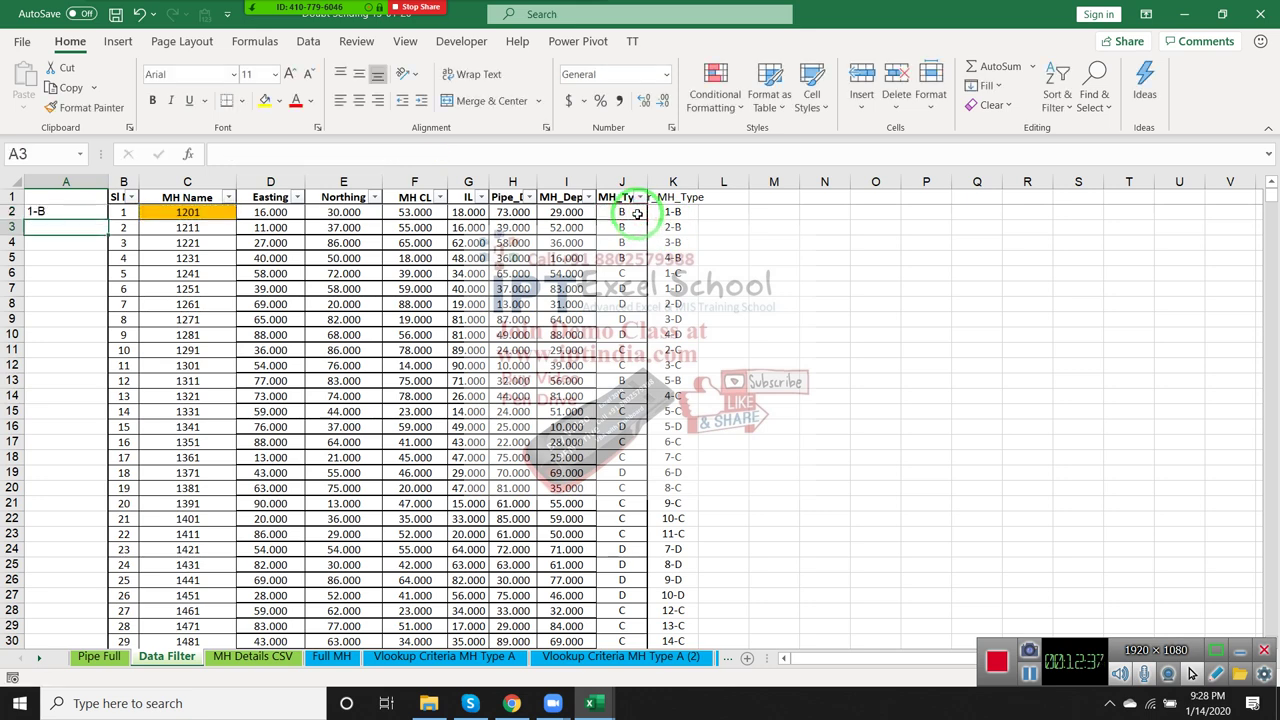
{"action": "key", "text": "Up"}
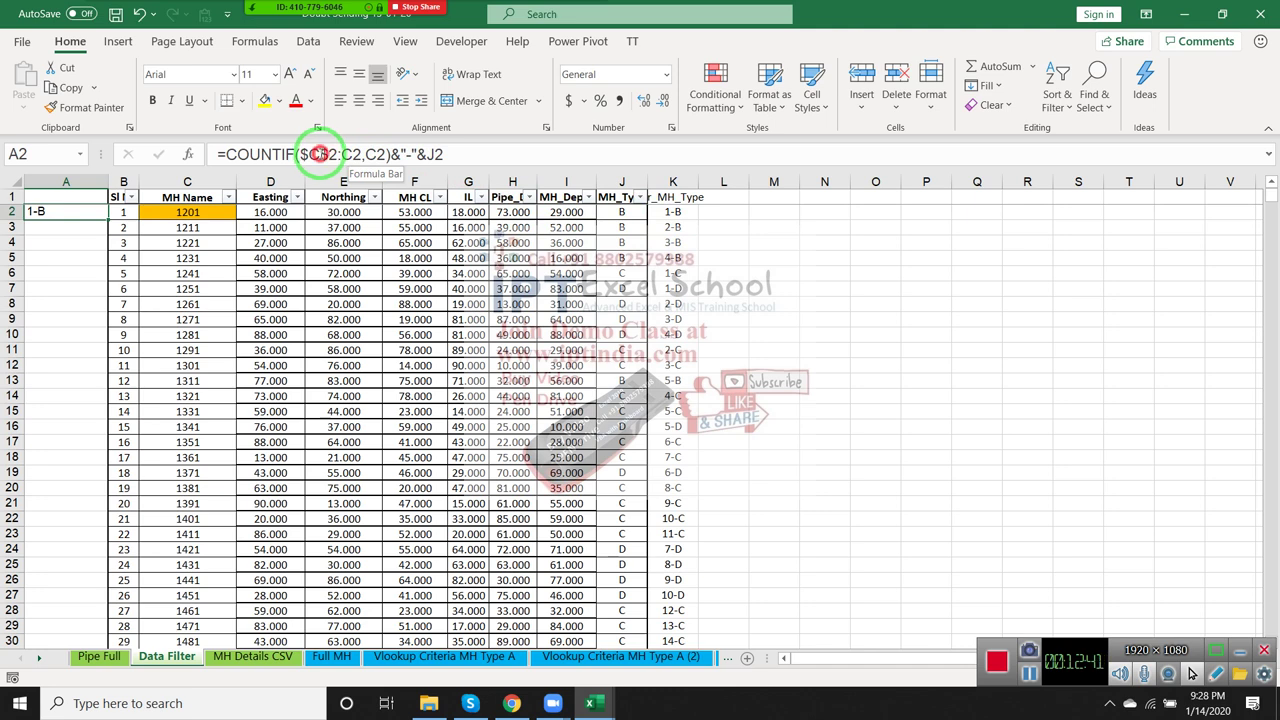
- Point the COUNTIF references at column J, giving =COUNTIF($J$2:J2,J2)&"-"&J2, and fill it down column A
{"action": "left_click", "coordinate": [318, 154]}
{"action": "key", "text": "BackSpace"}
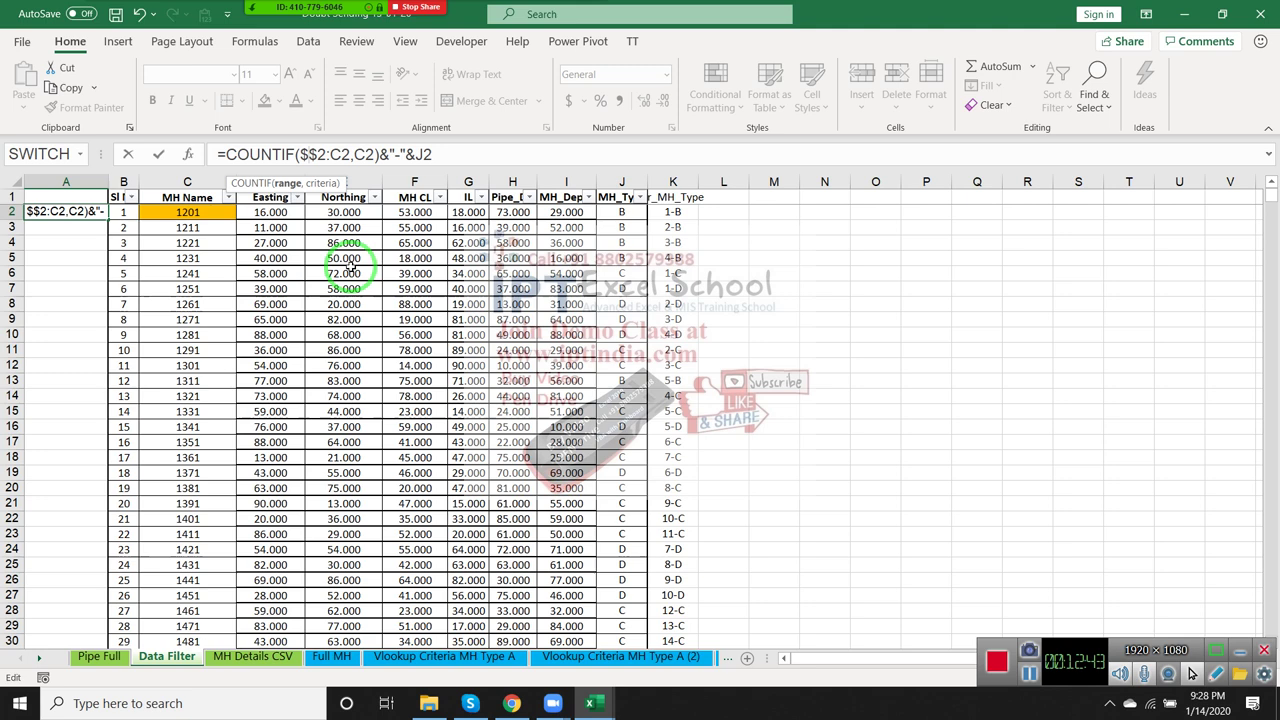
{"action": "type", "text": "j"}
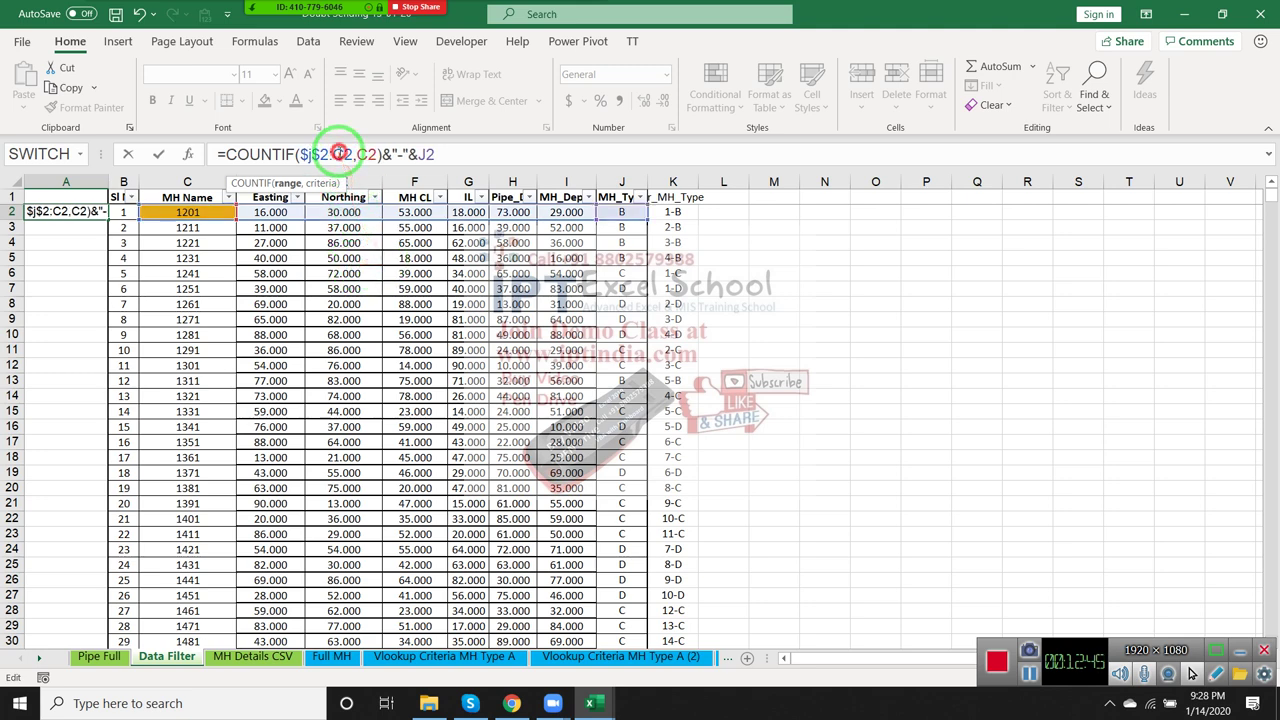
{"action": "left_click", "coordinate": [357, 153]}
{"action": "key", "text": "BackSpace"}
{"action": "type", "text": "j"}
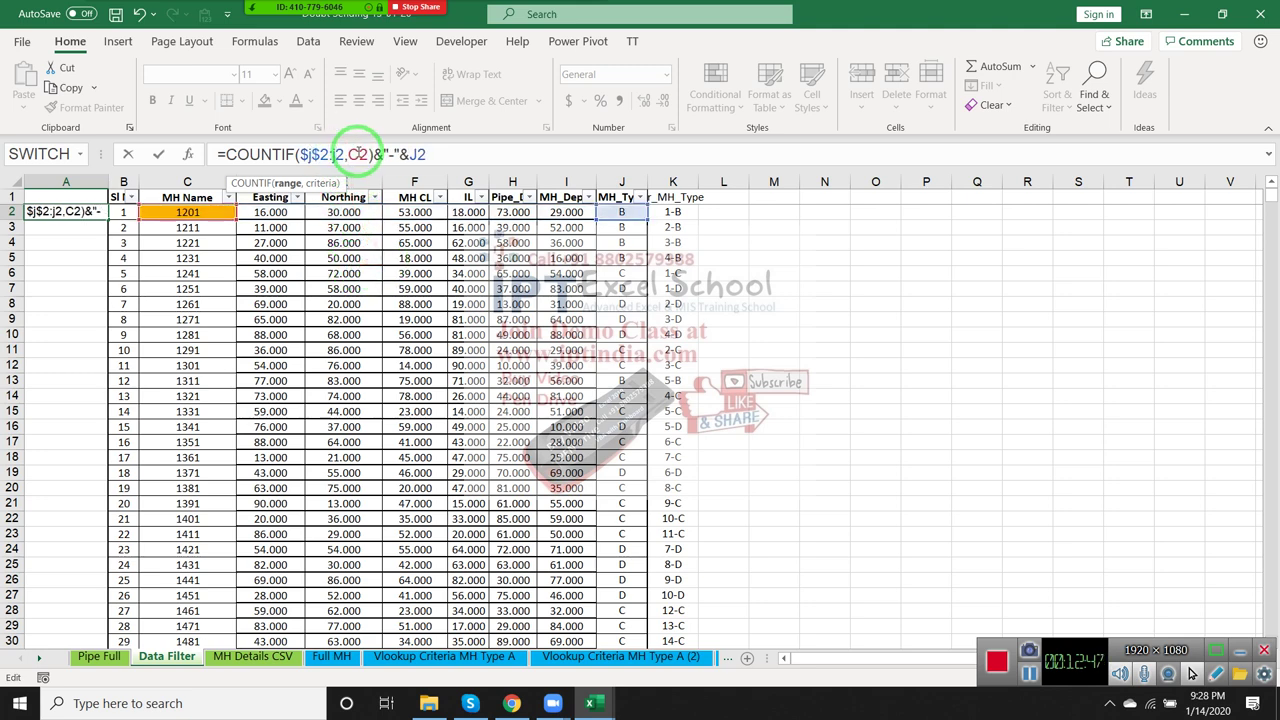
{"action": "left_click", "coordinate": [357, 153]}
{"action": "key", "text": "BackSpace"}
{"action": "type", "text": "j"}
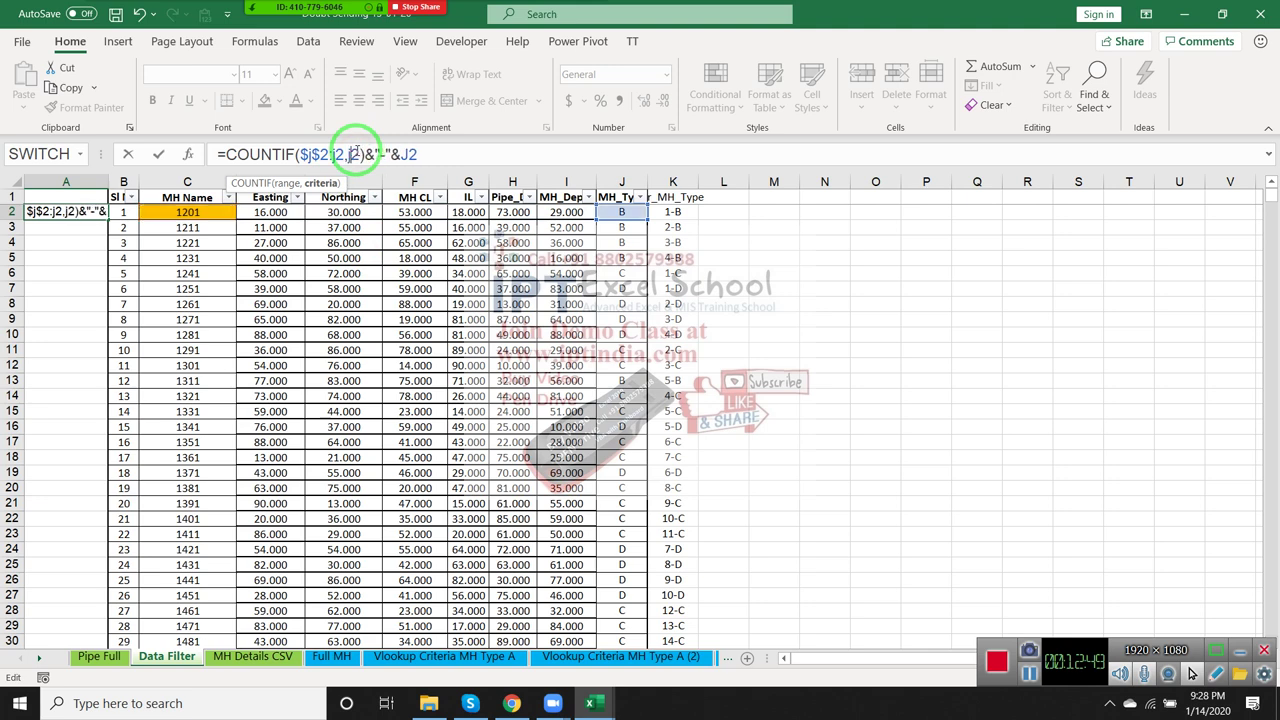
{"action": "key", "text": "Return"}
{"action": "key", "text": "Up"}
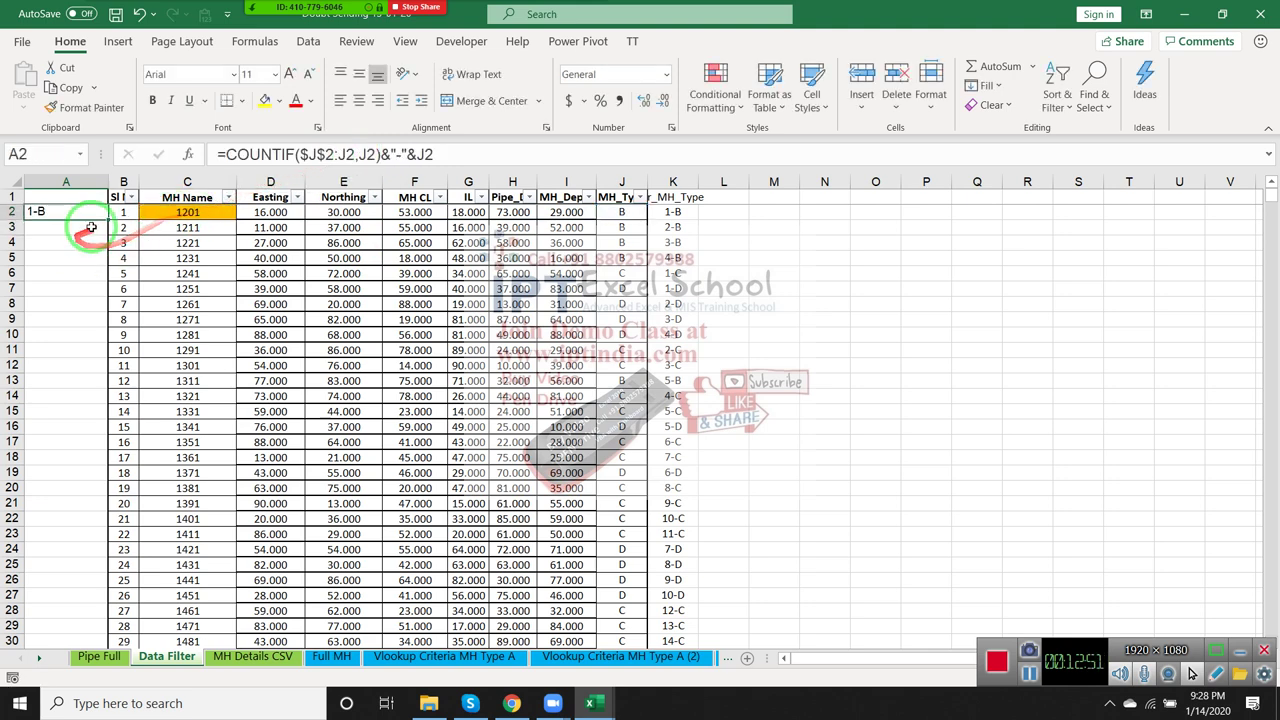
{"action": "double_click", "coordinate": [108, 219]}
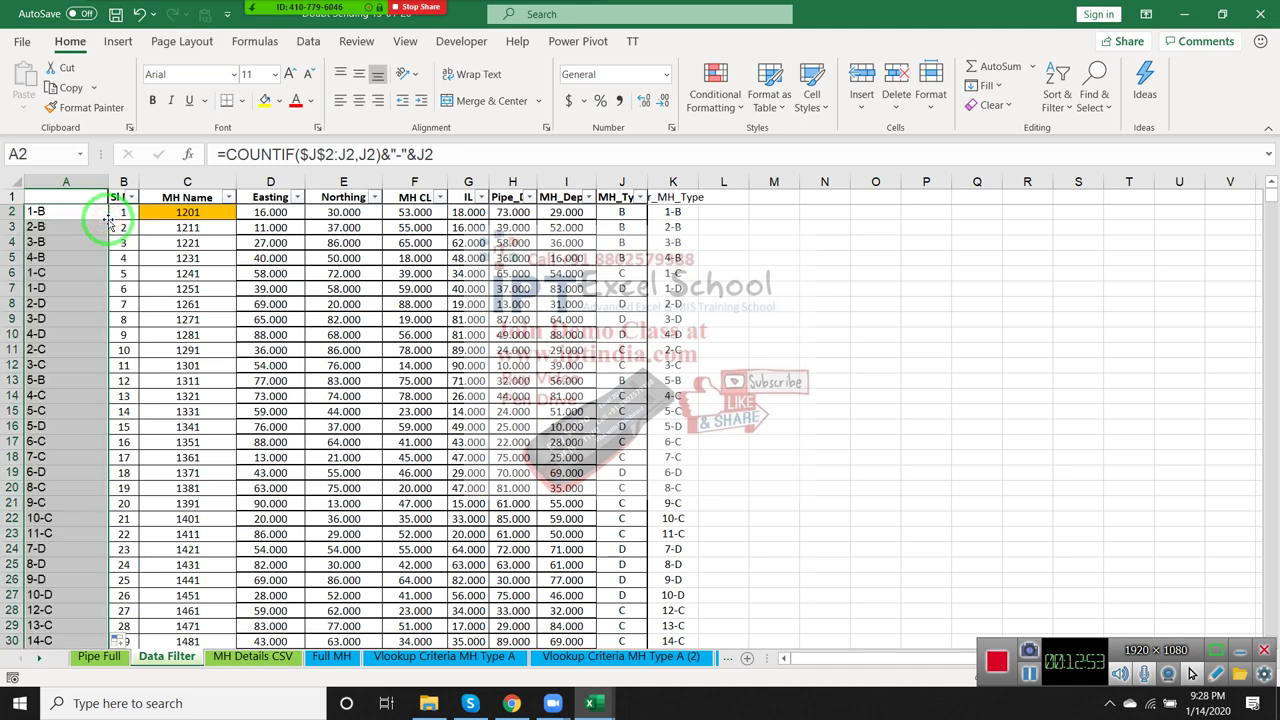
- On the Vlookup Criteria MH Type A (2) sheet, start a VLOOKUP in B2 looking up A2&"-"&O1
{"action": "left_click", "coordinate": [560, 656]}
{"action": "type", "text": "="}
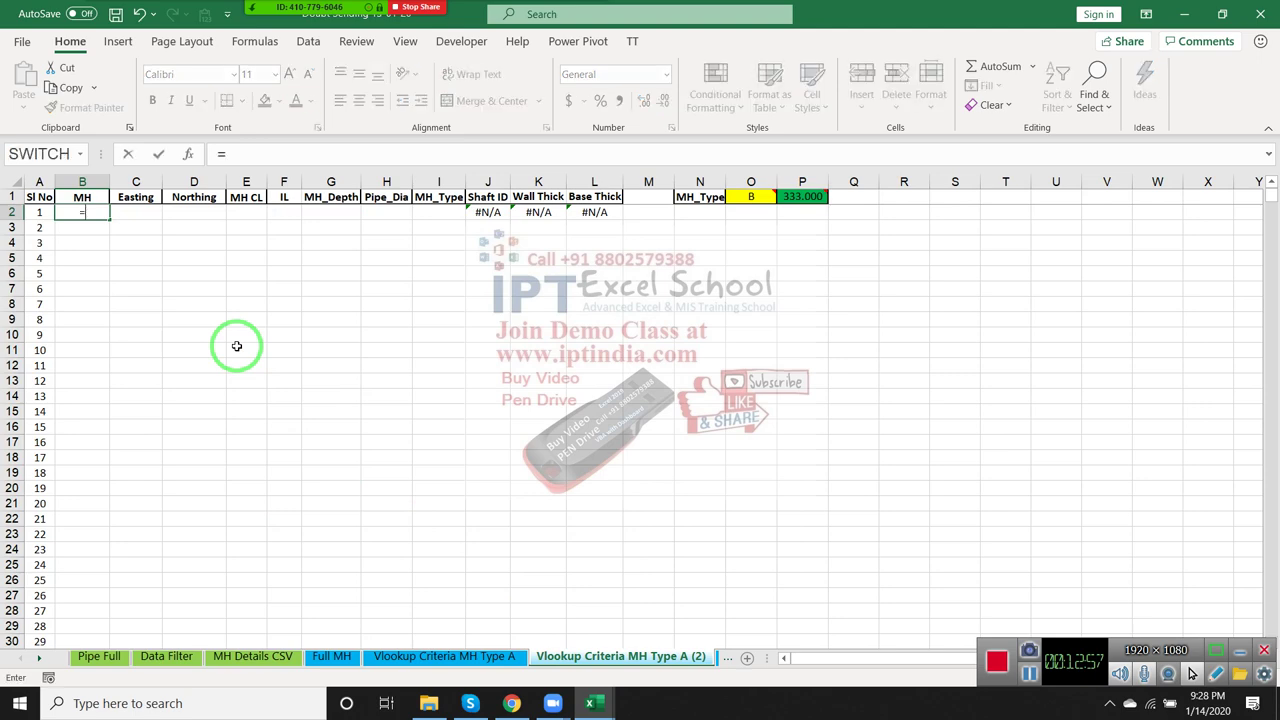
{"action": "type", "text": "vl"}
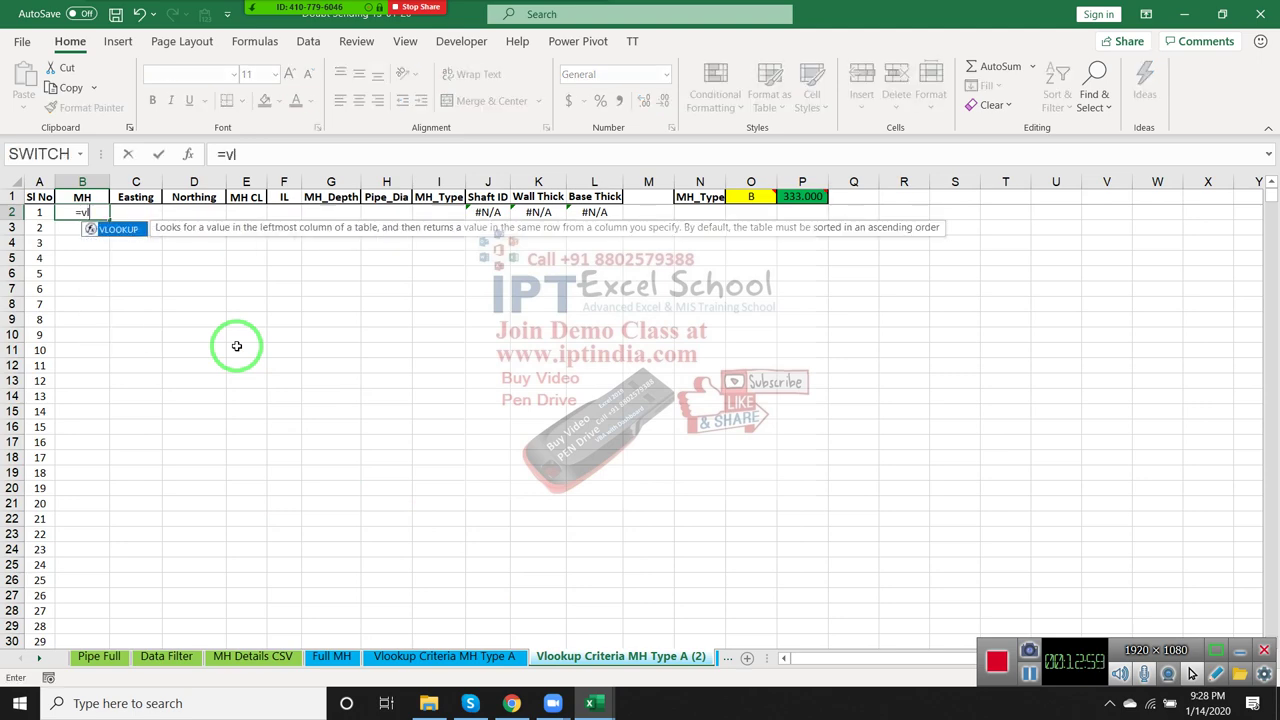
{"action": "key", "text": "Tab"}
{"action": "key", "text": "Left"}
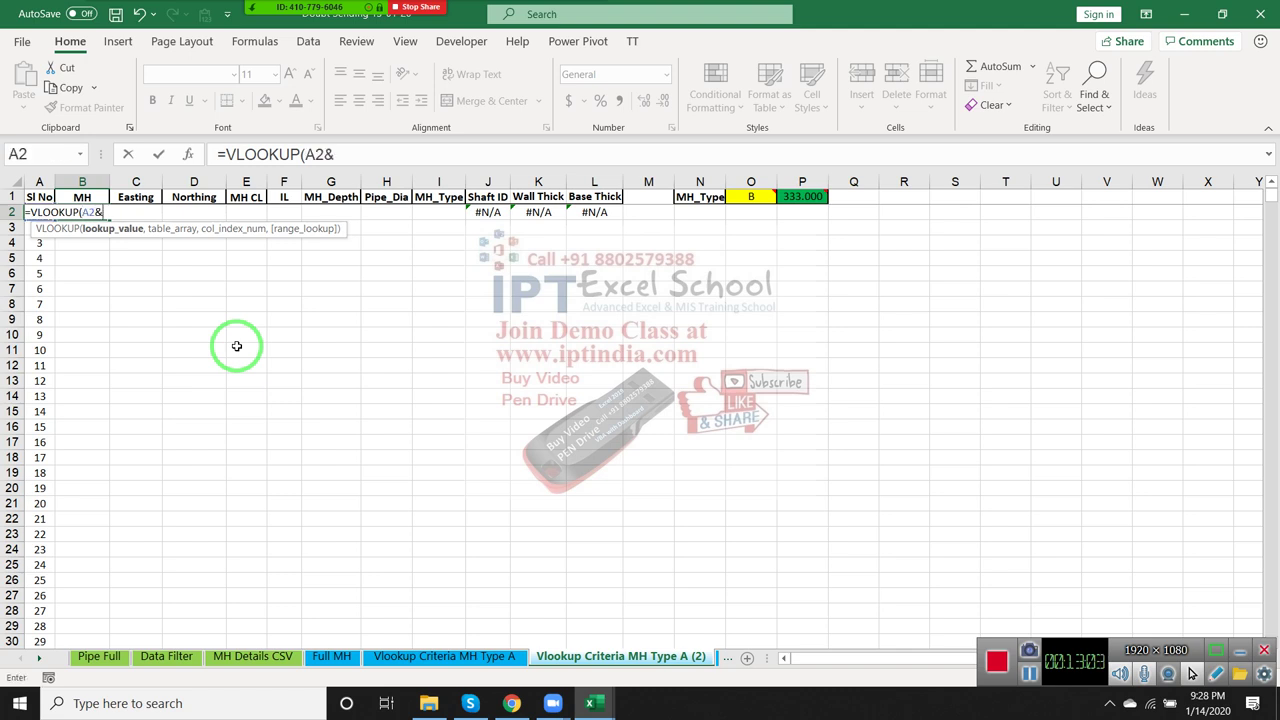
{"action": "type", "text": "-"}
{"action": "key", "text": "Return"}
{"action": "key", "text": "Return"}
{"action": "left_click", "coordinate": [771, 198]}
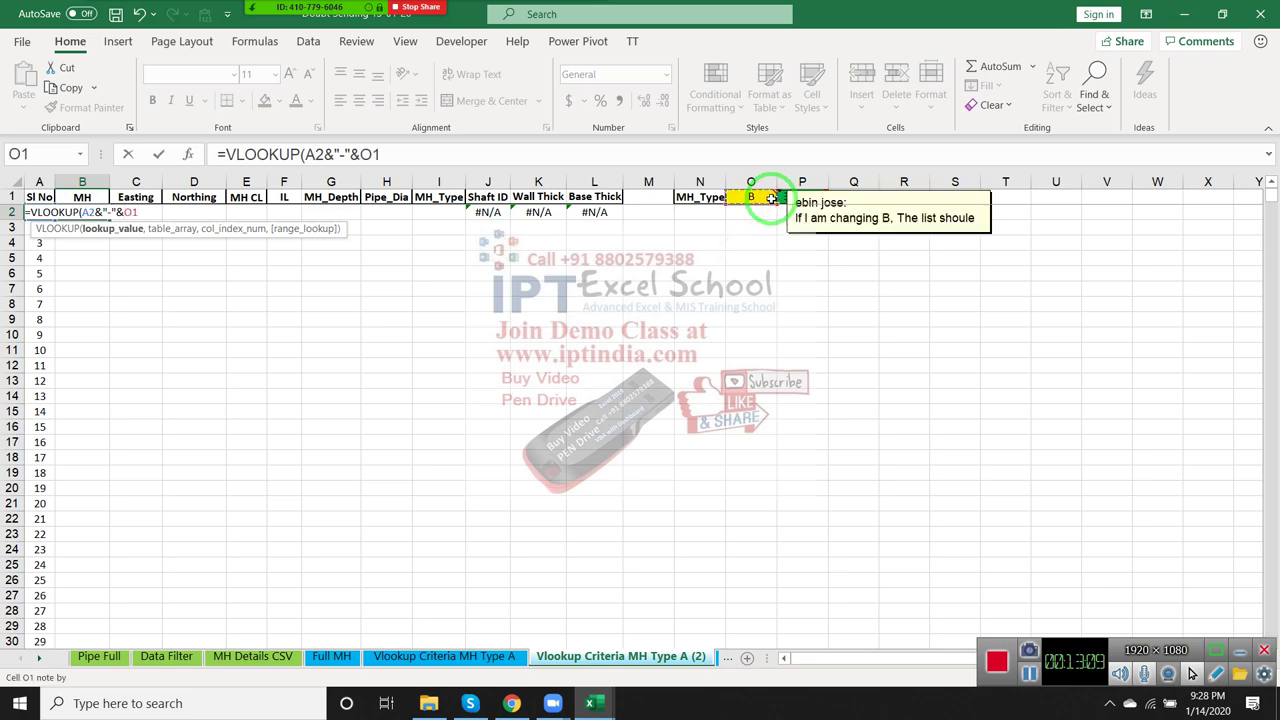
{"action": "type", "text": ","}
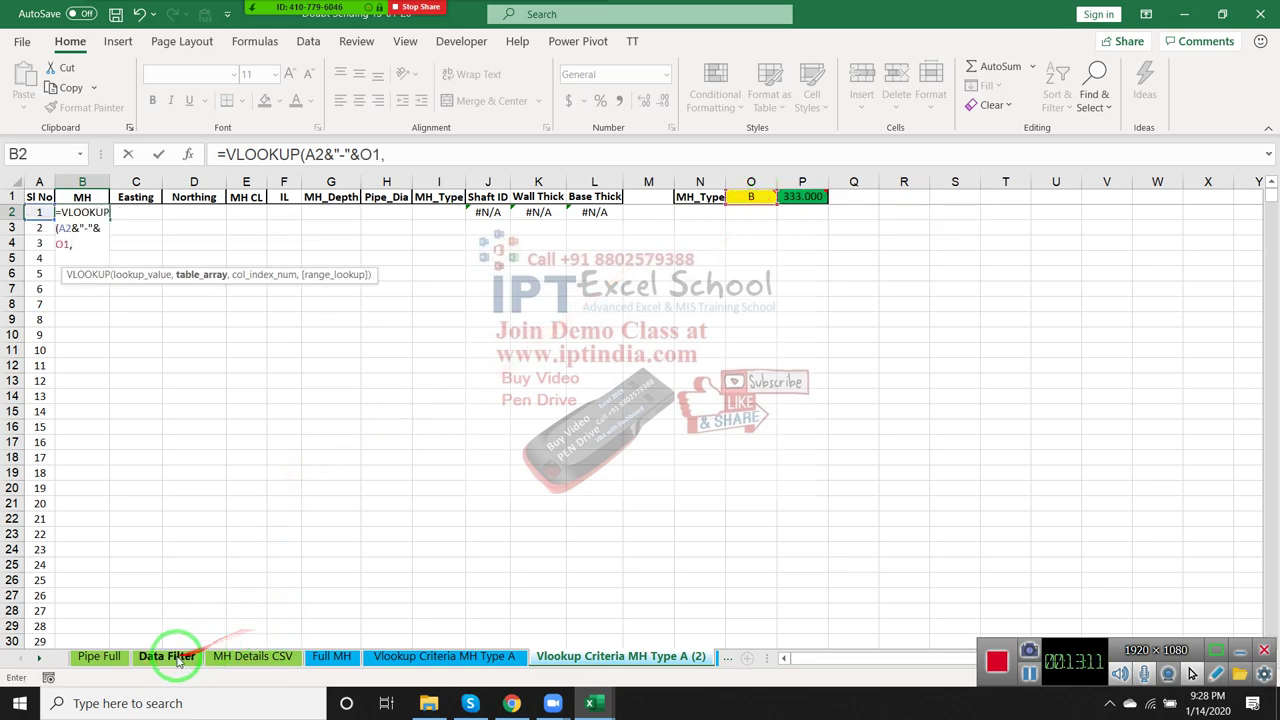
- Search Data Filter columns A:K and return column 3 with exact match, giving 1201
{"action": "left_click", "coordinate": [178, 660]}
{"action": "left_click_drag", "start_coordinate": [66, 181], "coordinate": [647, 220]}
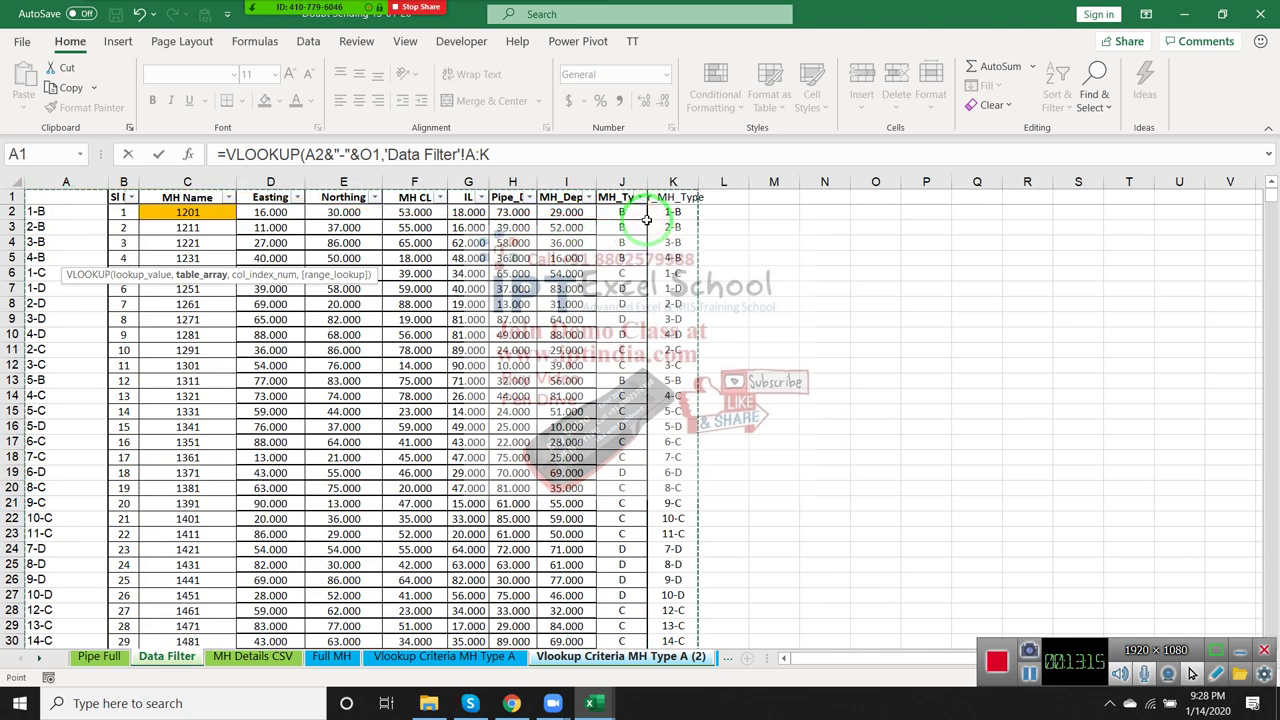
{"action": "type", "text": ",ma"}
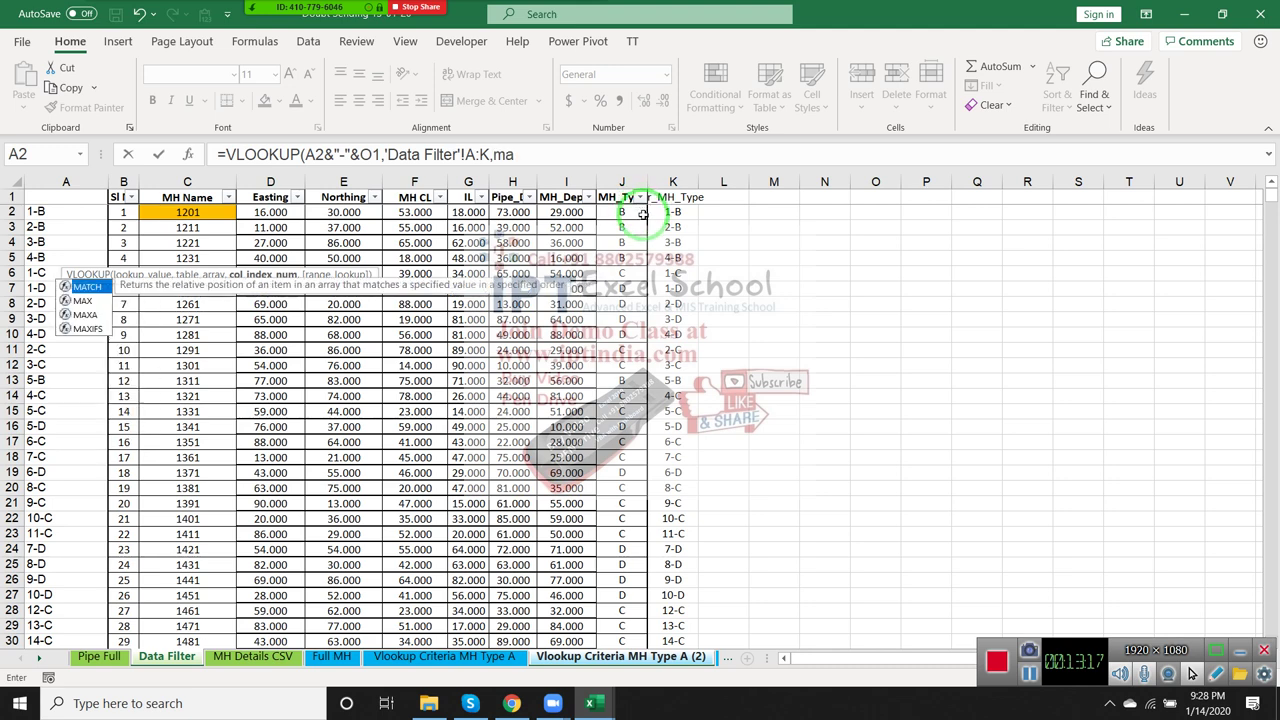
{"action": "type", "text": "t"}
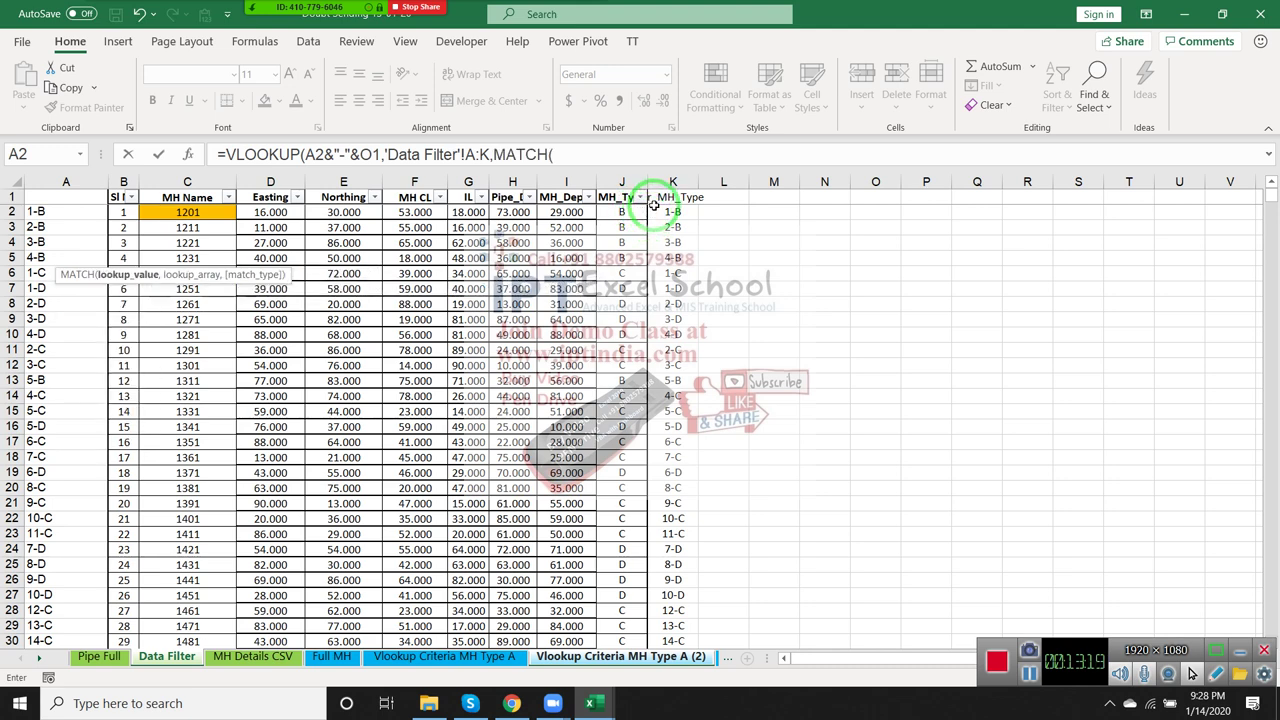
{"action": "key", "text": "BackSpace"}
{"action": "key", "text": "BackSpace"}
{"action": "key", "text": "BackSpace"}
{"action": "key", "text": "BackSpace"}
{"action": "key", "text": "BackSpace"}
{"action": "key", "text": "BackSpace"}
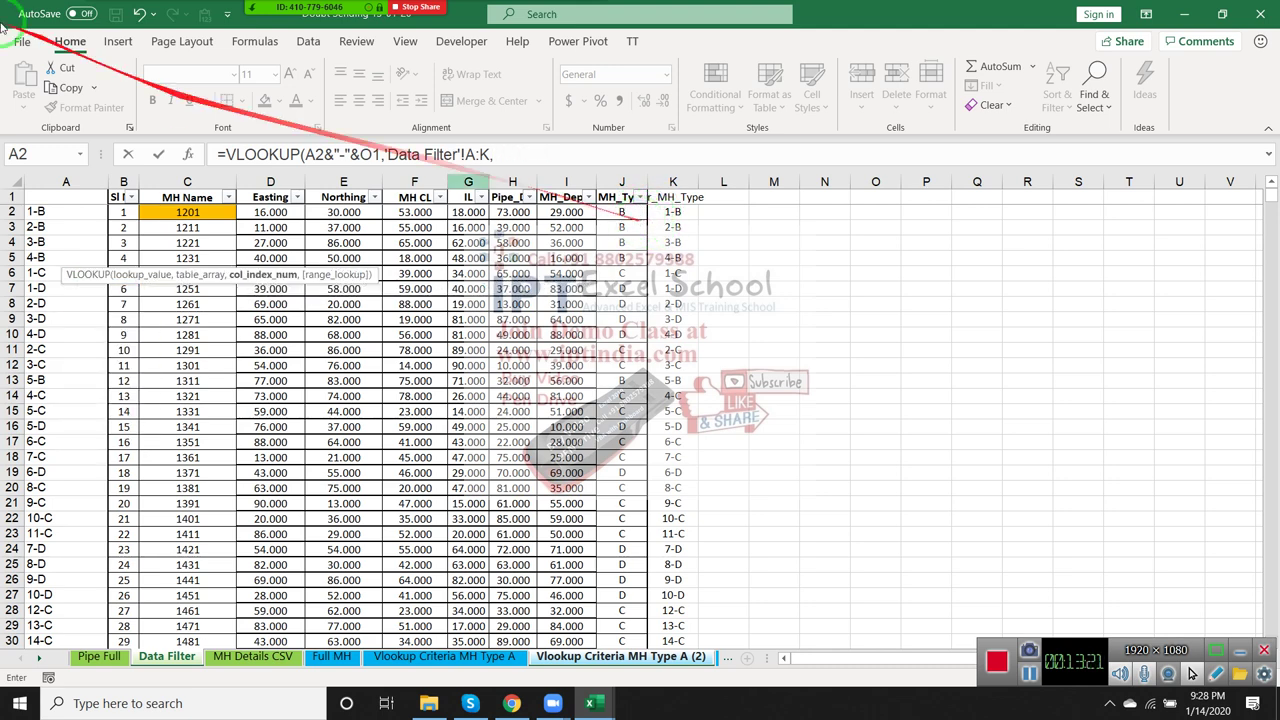
{"action": "left_click", "coordinate": [199, 181]}
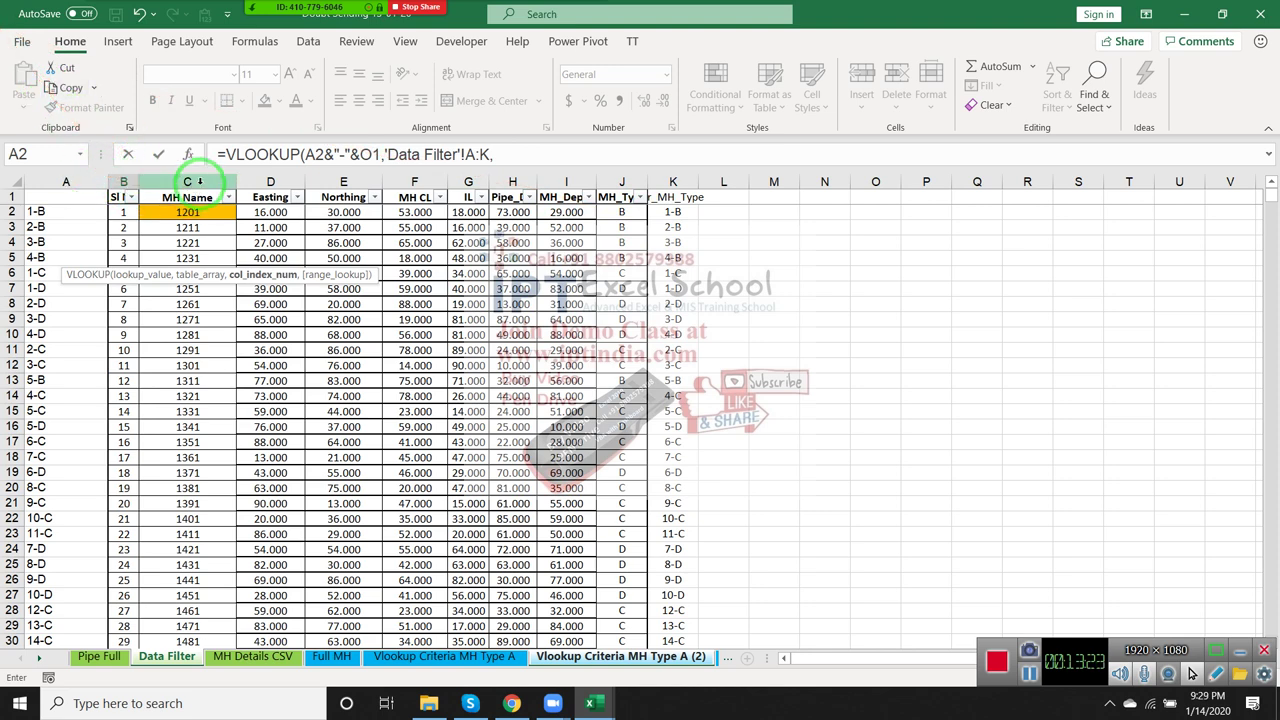
{"action": "type", "text": "3,0"}
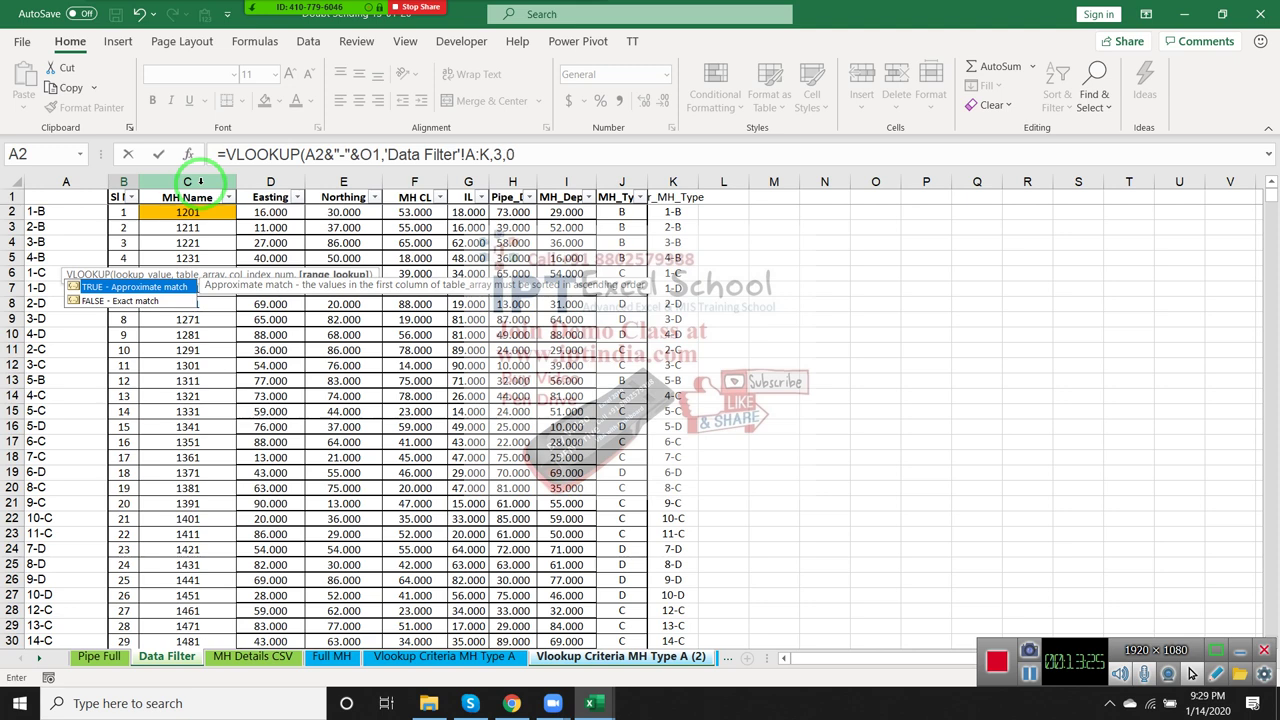
{"action": "key", "text": "Return"}
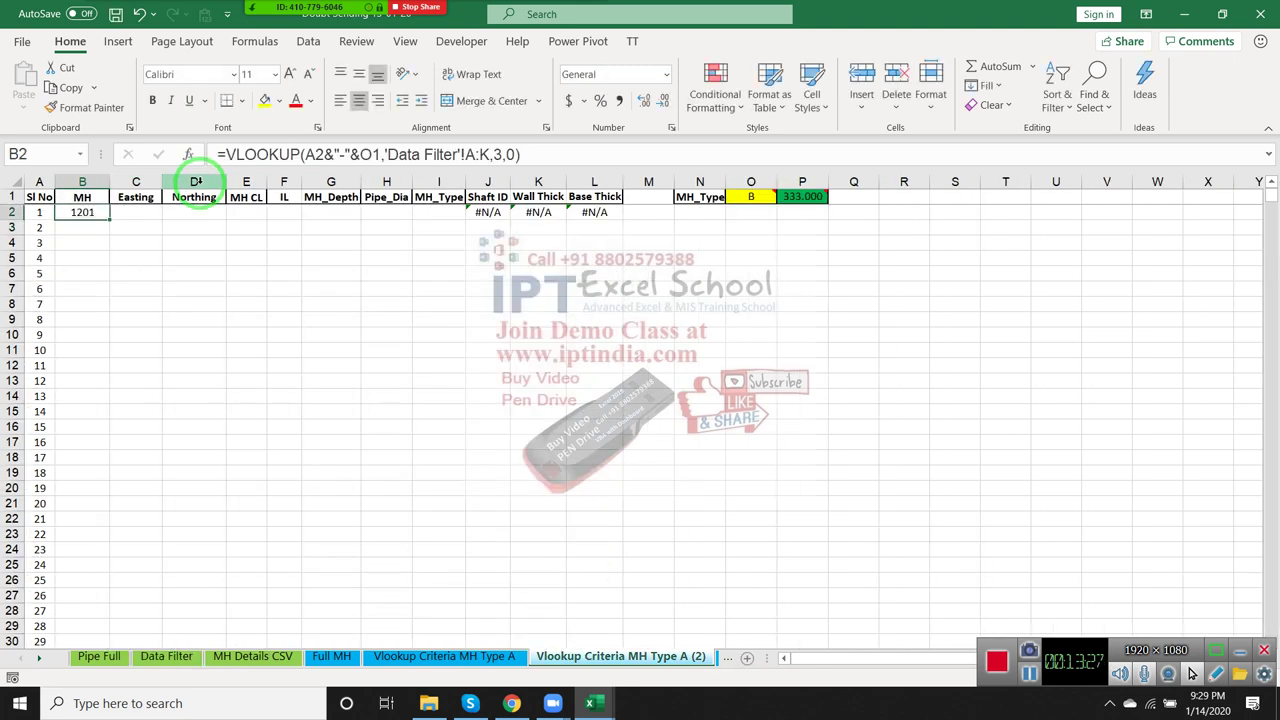
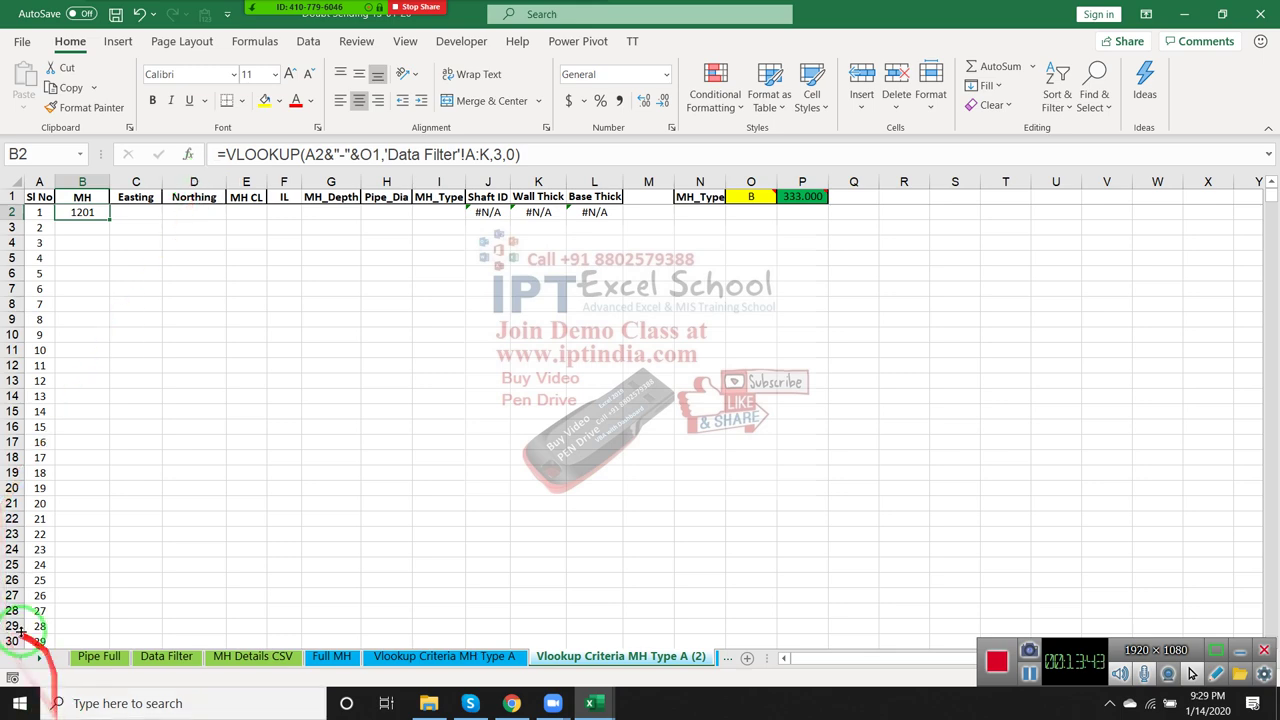
- On the Data Filter sheet, enter B in N2 and review the MH names in column C
{"action": "left_click", "coordinate": [172, 654]}
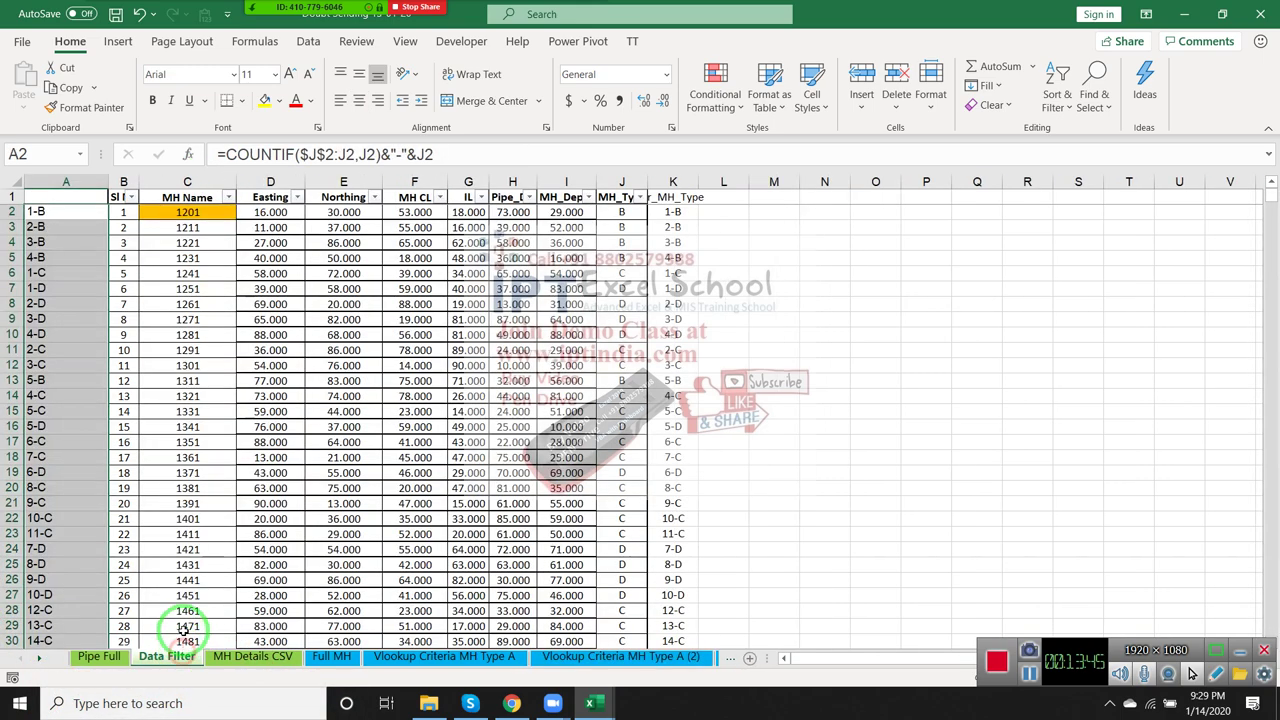
{"action": "left_click", "coordinate": [829, 243]}
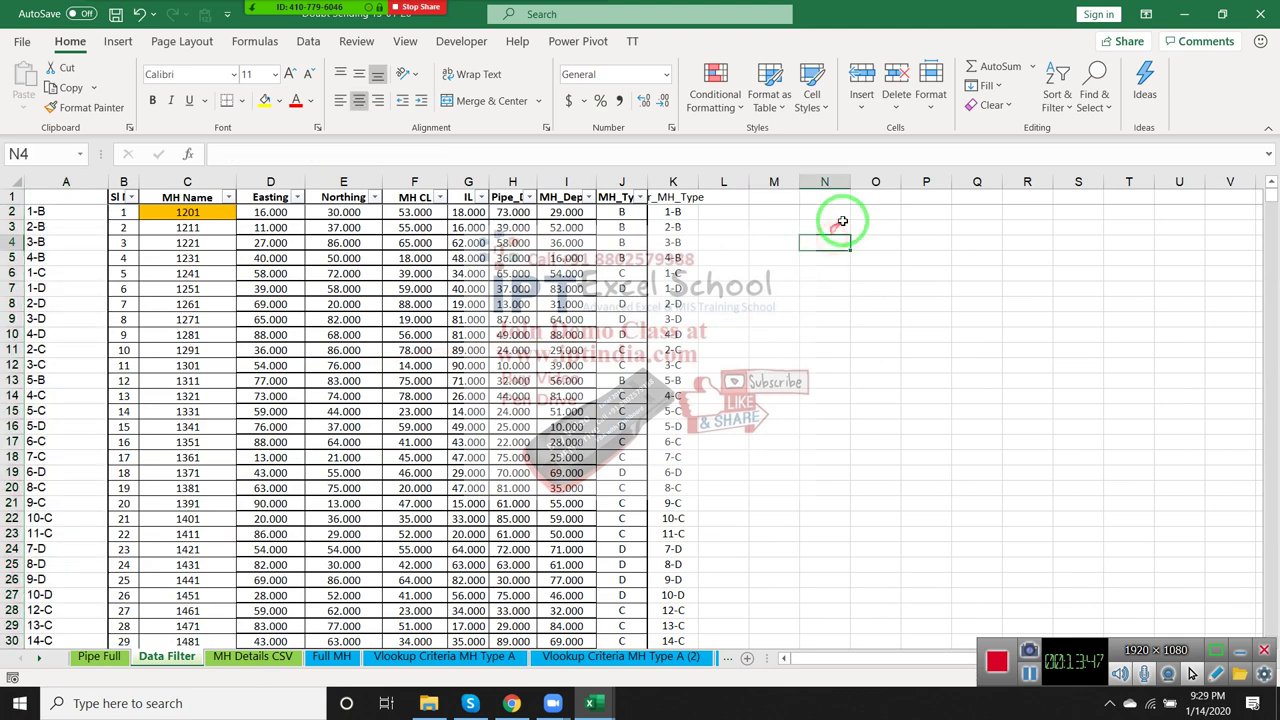
{"action": "left_click_drag", "start_coordinate": [834, 228], "coordinate": [840, 217]}
{"action": "left_click", "coordinate": [843, 217]}
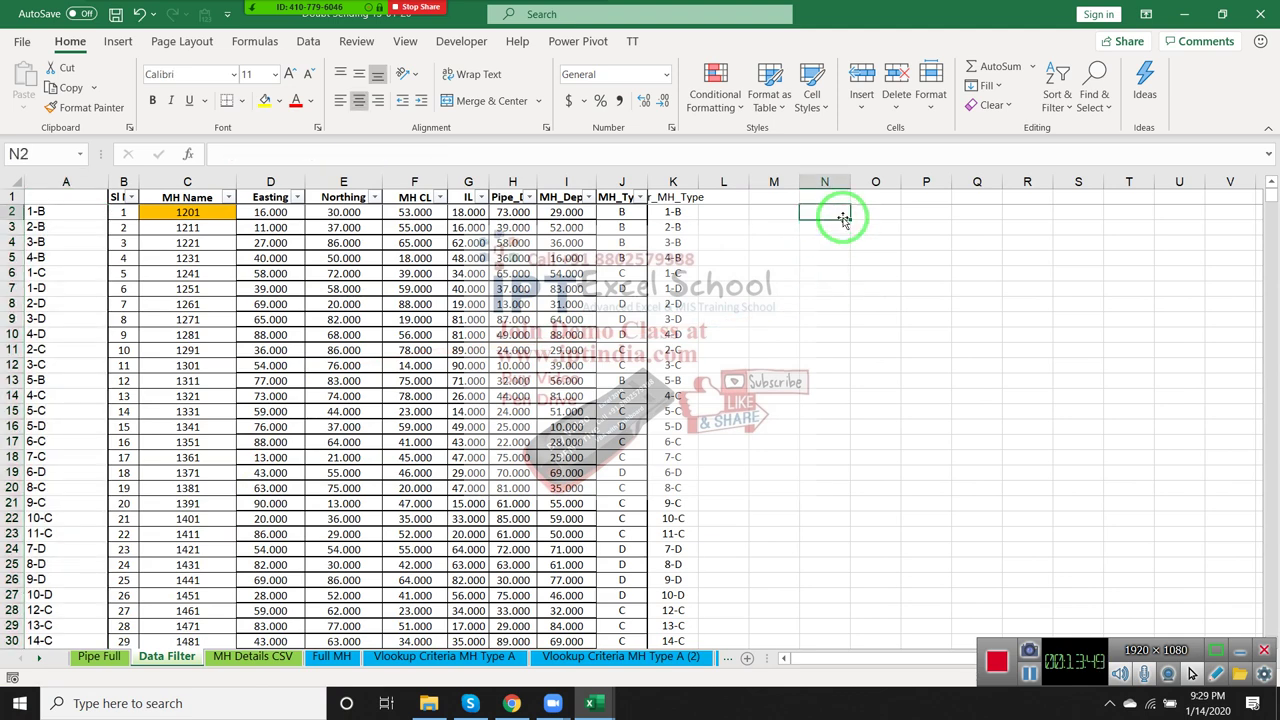
{"action": "type", "text": "B"}
{"action": "key", "text": "Return"}
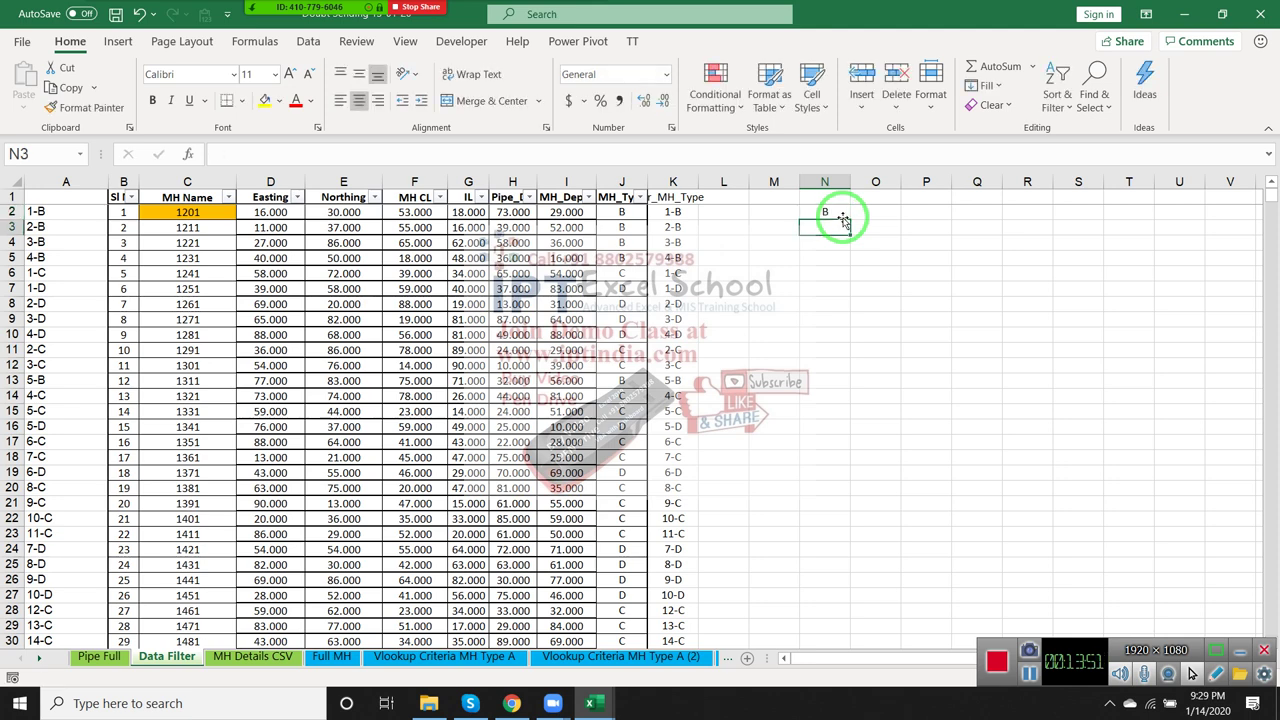
{"action": "left_click", "coordinate": [838, 217]}
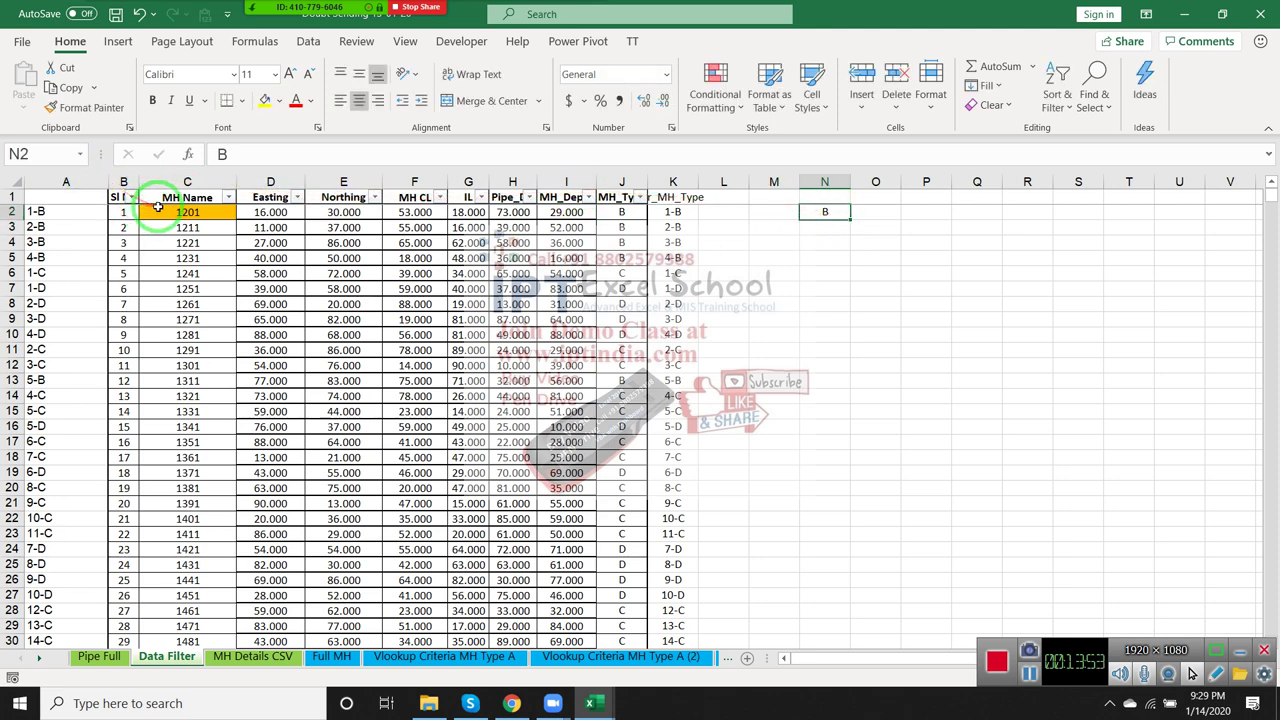
{"action": "left_click_drag", "start_coordinate": [165, 212], "coordinate": [178, 272]}
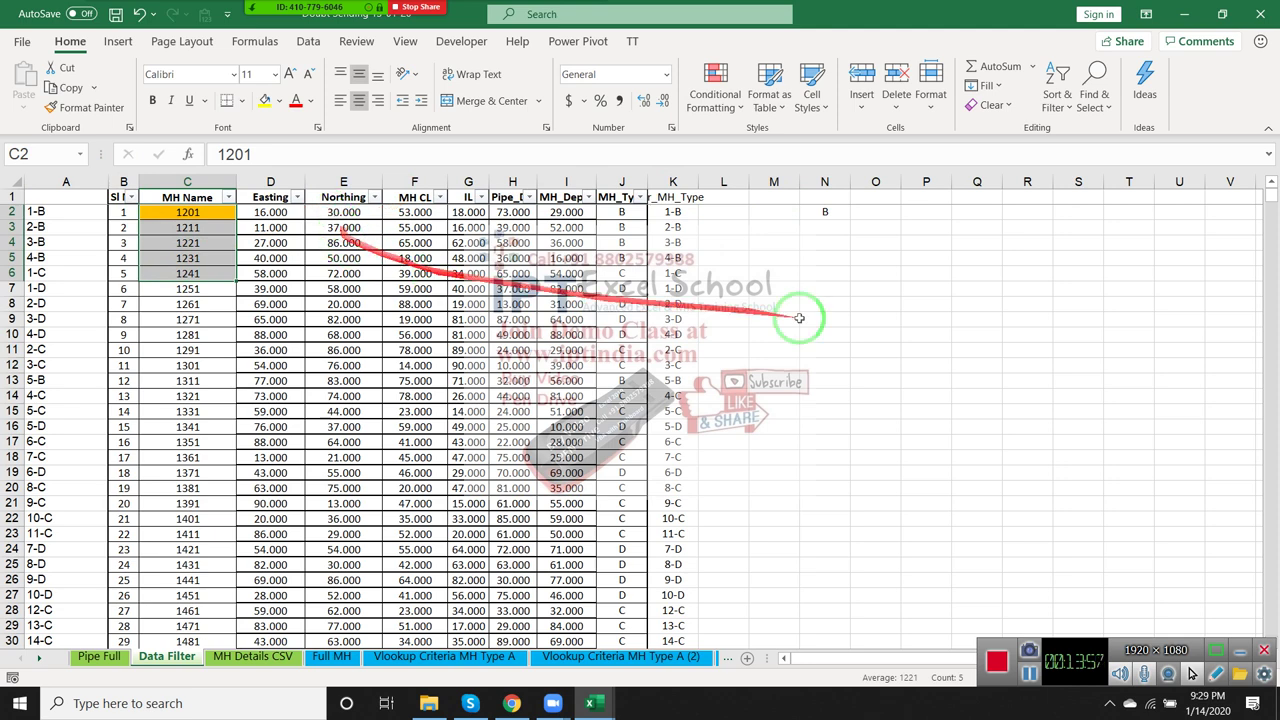
- Start a TEXTJOIN formula in O2 with an IF testing the MH types in J2:J511
{"action": "left_click", "coordinate": [879, 211]}
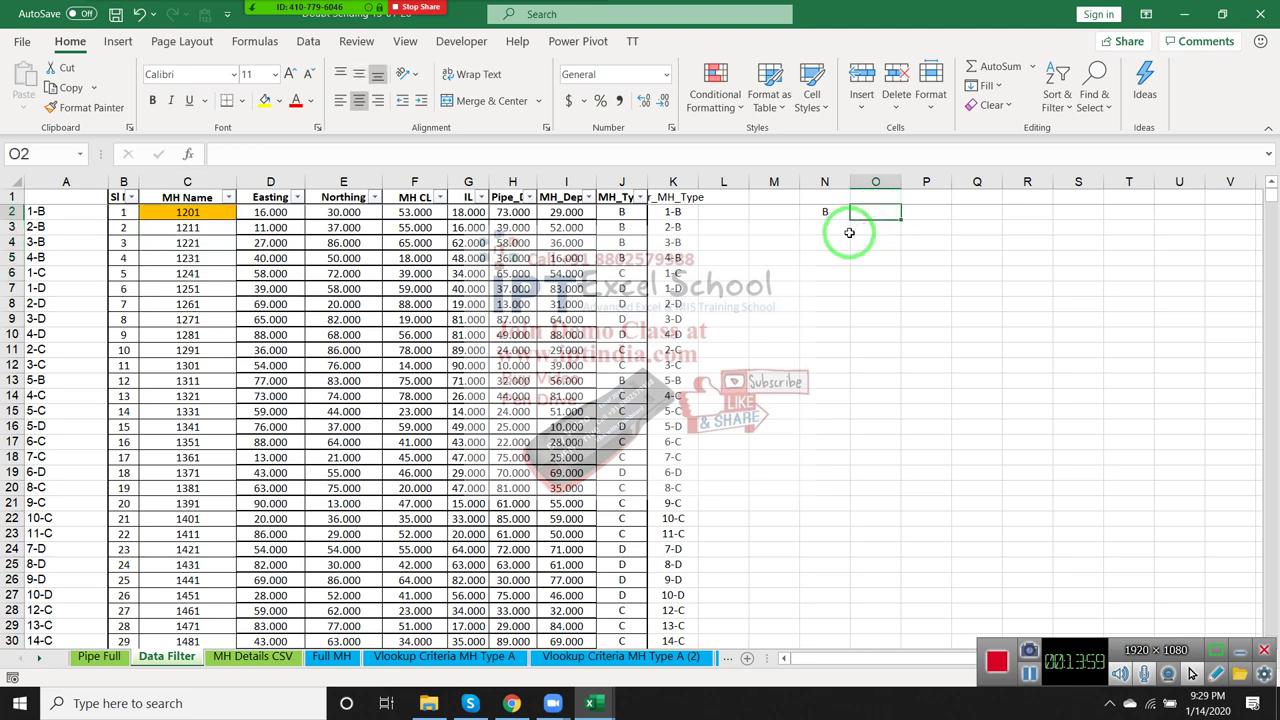
{"action": "type", "text": "="}
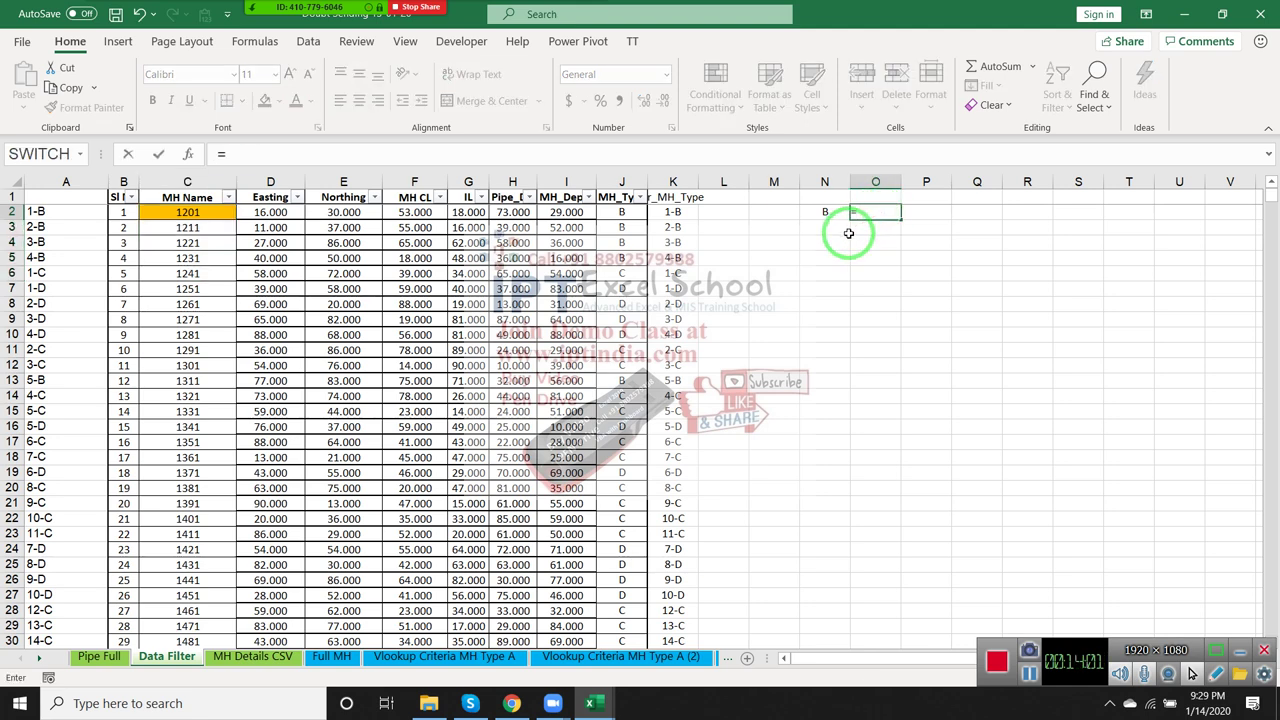
{"action": "type", "text": "te"}
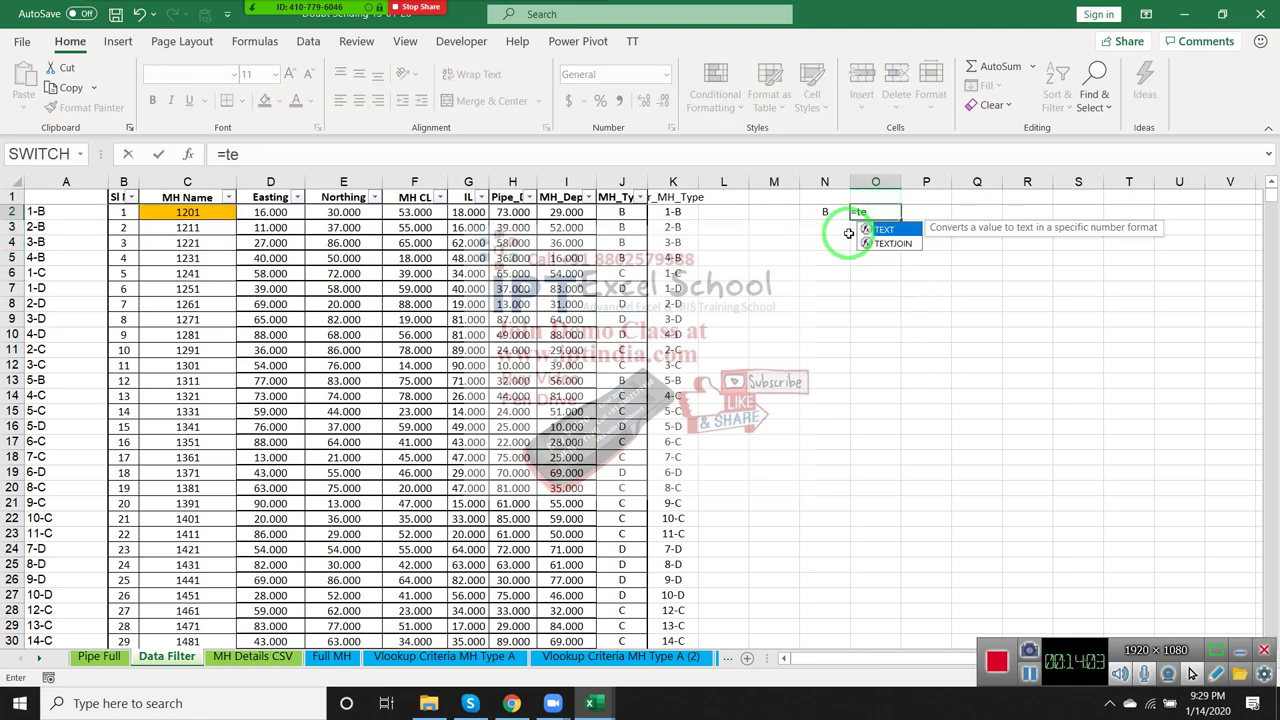
{"action": "key", "text": "Down"}
{"action": "key", "text": "Tab"}
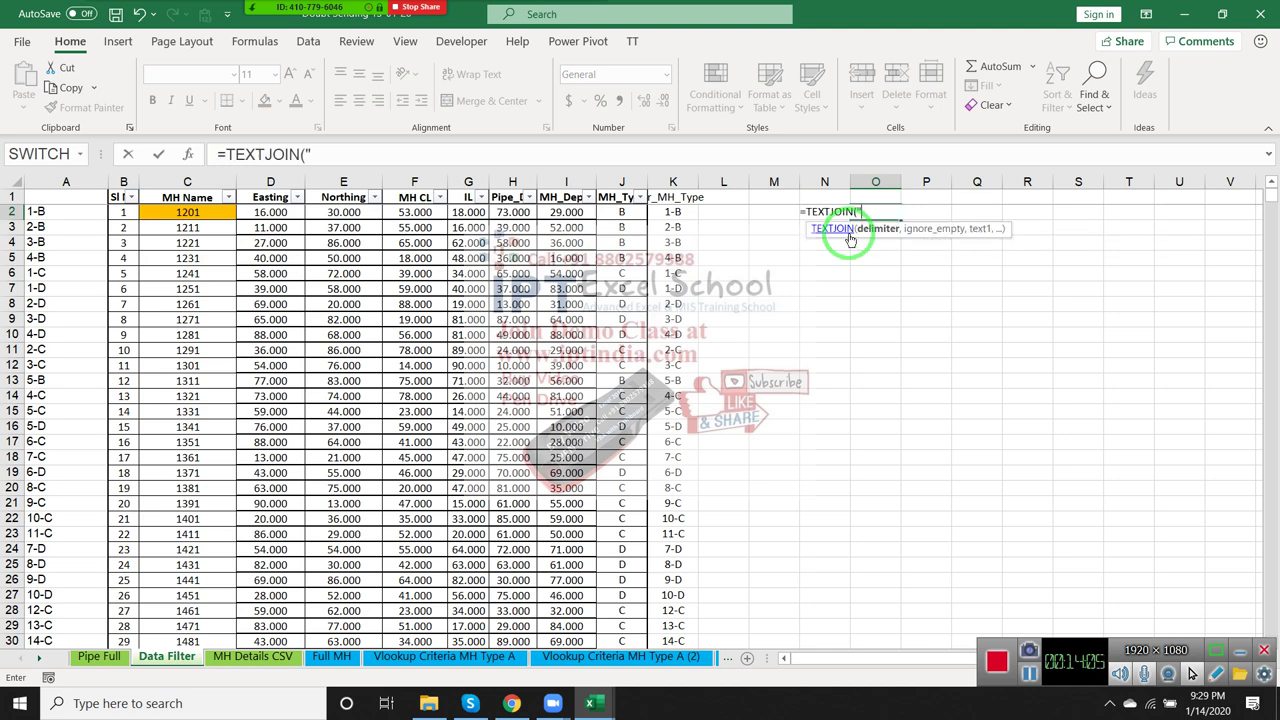
{"action": "type", "text": ",\","}
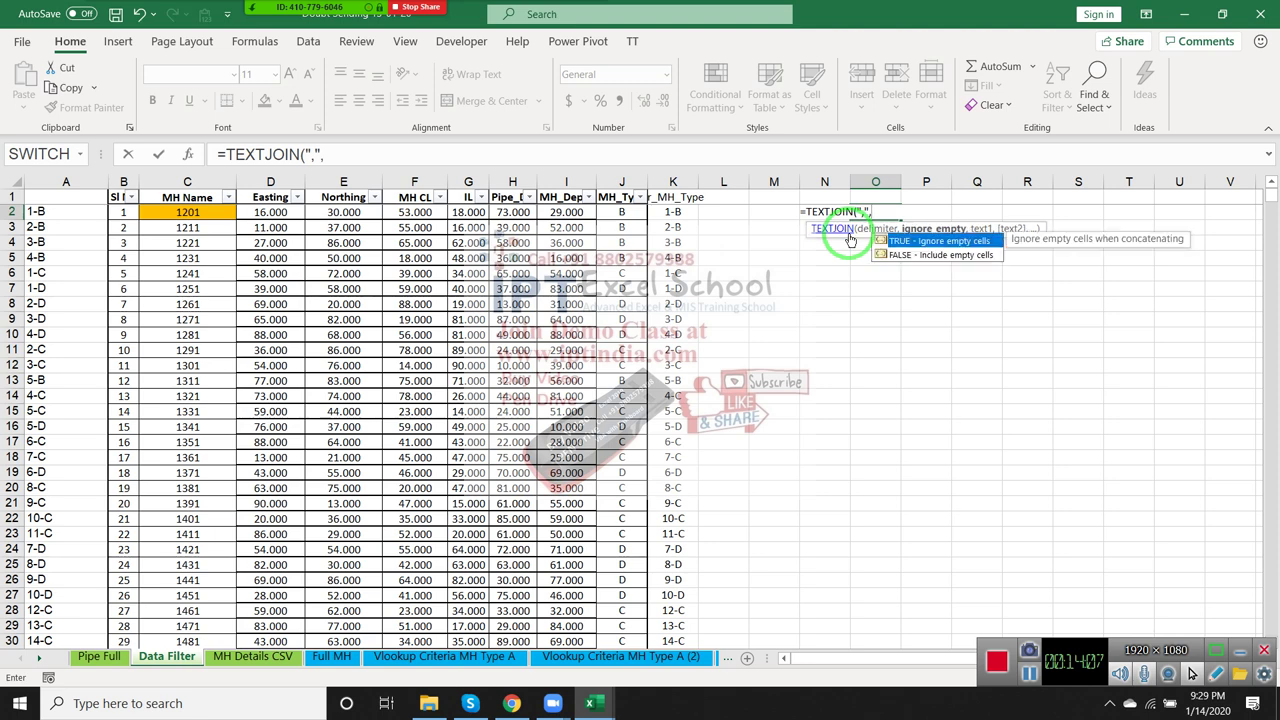
{"action": "type", "text": ","}
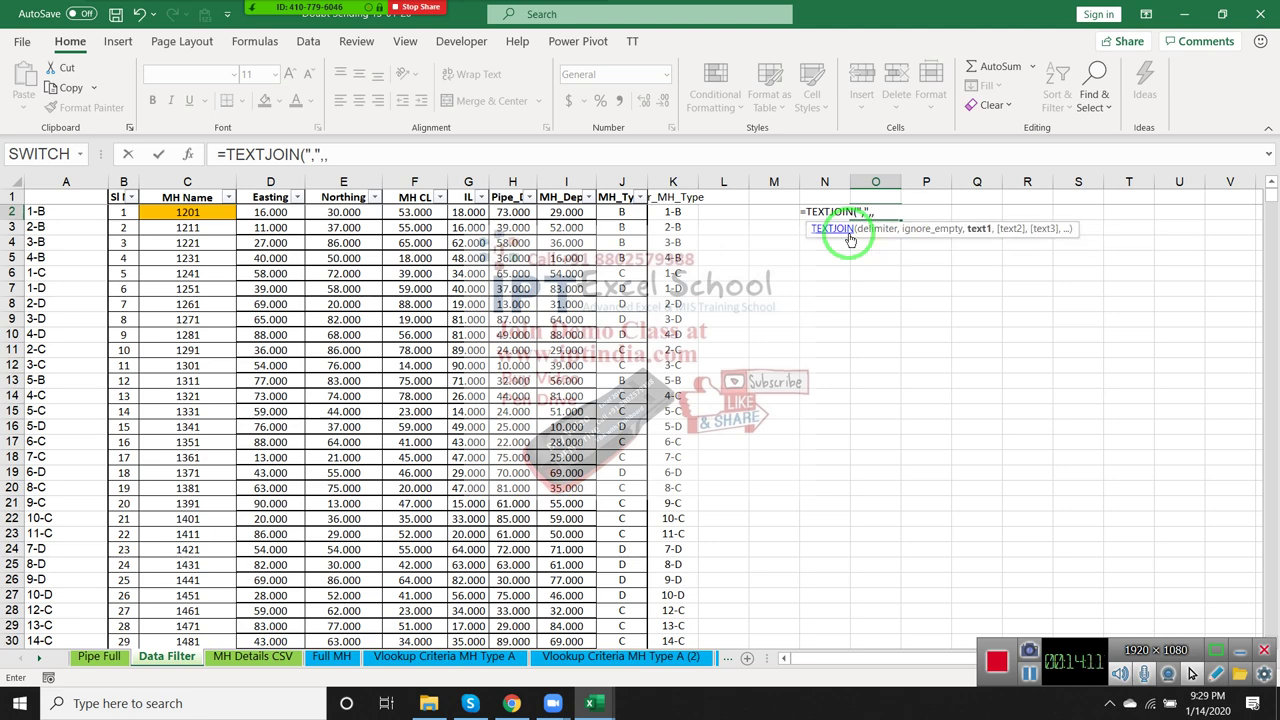
{"action": "type", "text": "if"}
{"action": "key", "text": "Tab"}
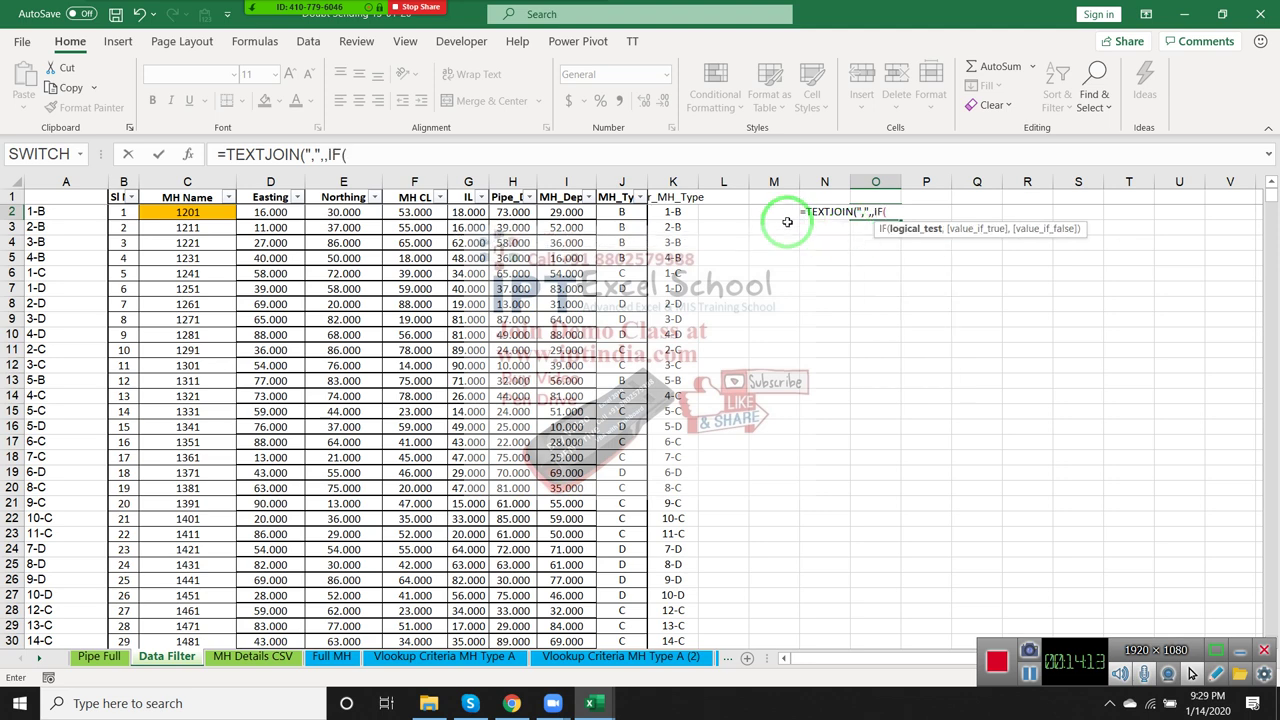
{"action": "left_click", "coordinate": [638, 212]}
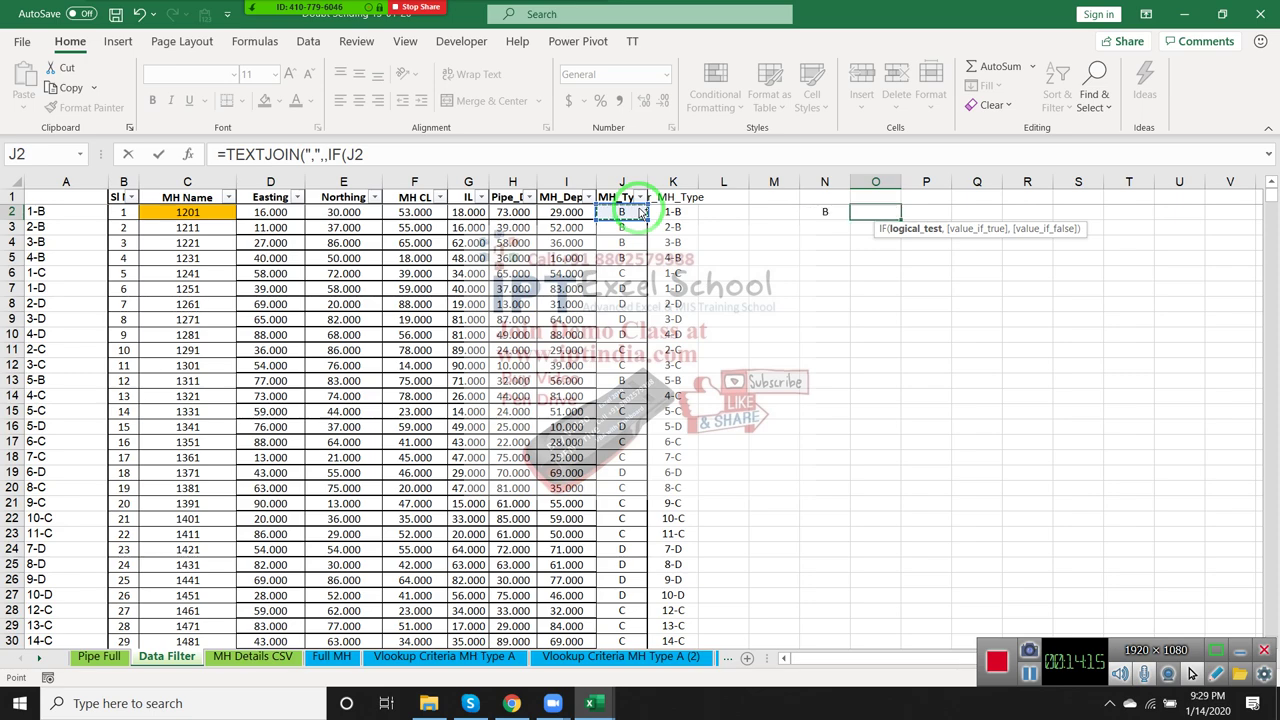
{"action": "key", "text": "ctrl+shift+Down"}
- Finish the formula as =TEXTJOIN(",",,IF(J2:J511=N2,C2:C511)), commit it and recheck O2
{"action": "type", "text": ":J511="}
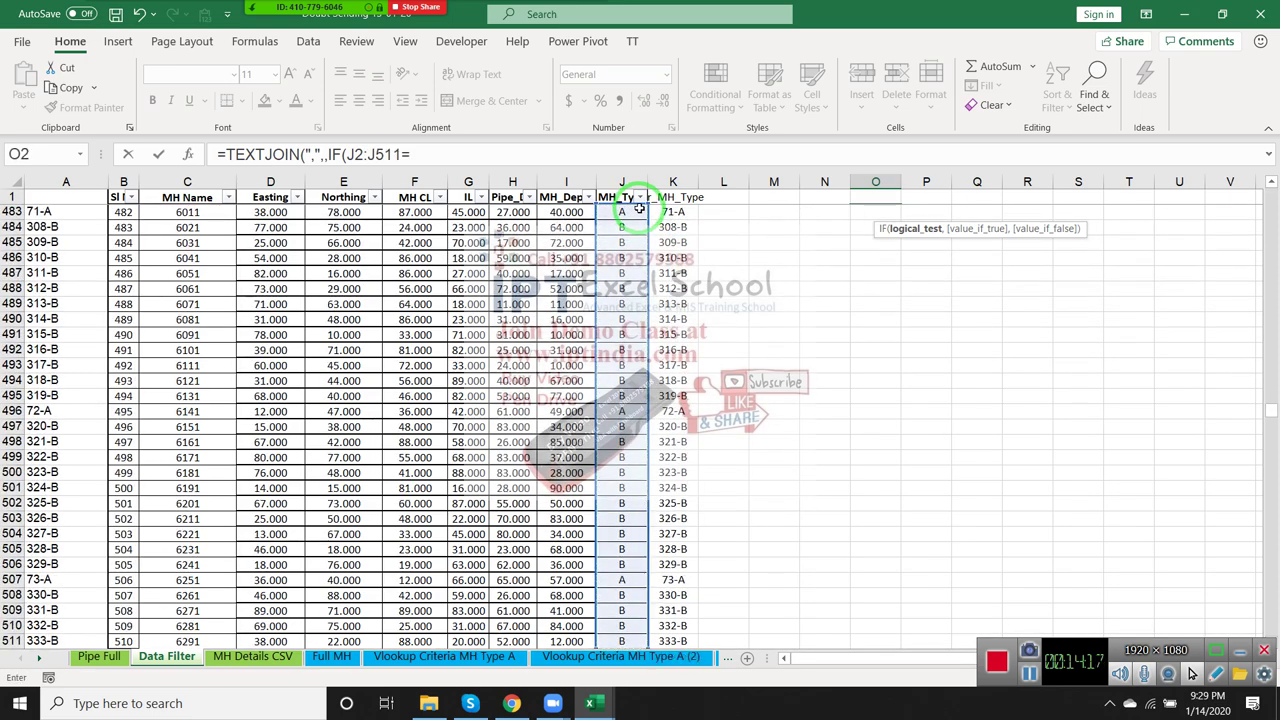
{"action": "key", "text": "Left"}
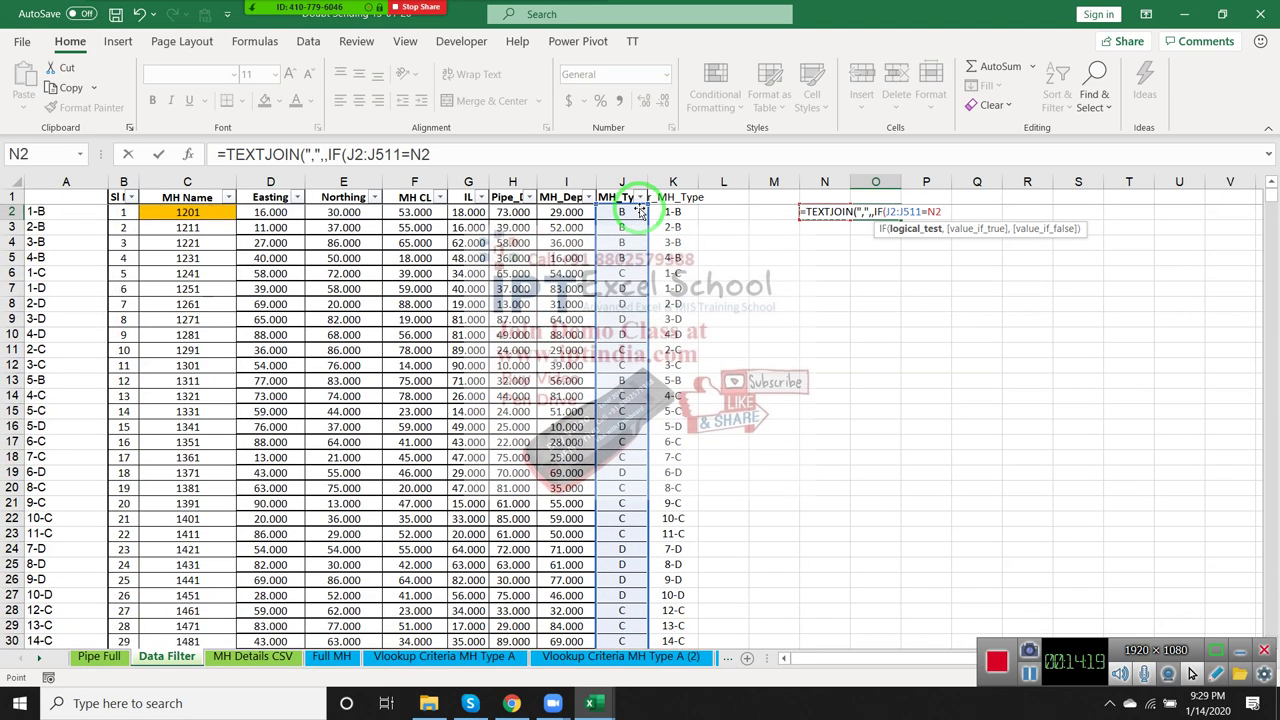
{"action": "type", "text": ","}
{"action": "key", "text": "Left"}
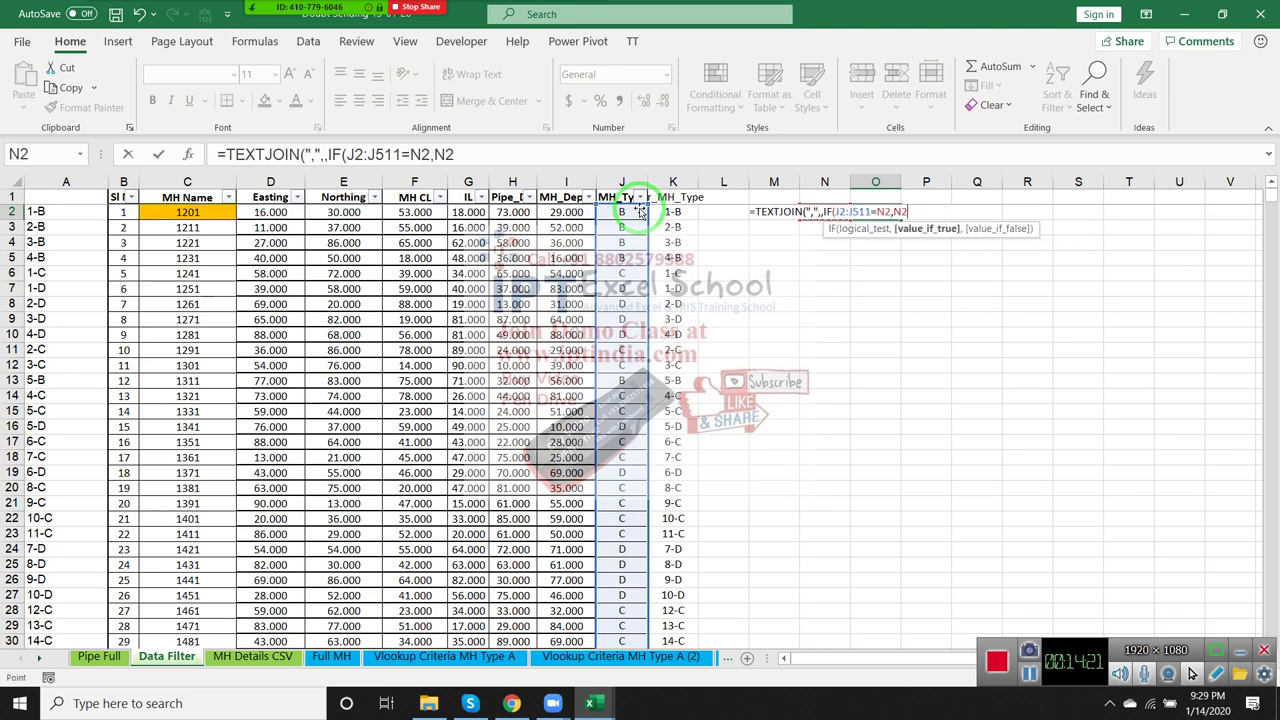
{"action": "key", "text": "Left"}
{"action": "key", "text": "Left"}
{"action": "key", "text": "Left"}
{"action": "key", "text": "Left"}
{"action": "key", "text": "Left"}
{"action": "key", "text": "Left"}
{"action": "key", "text": "Right"}
{"action": "key", "text": "Right"}
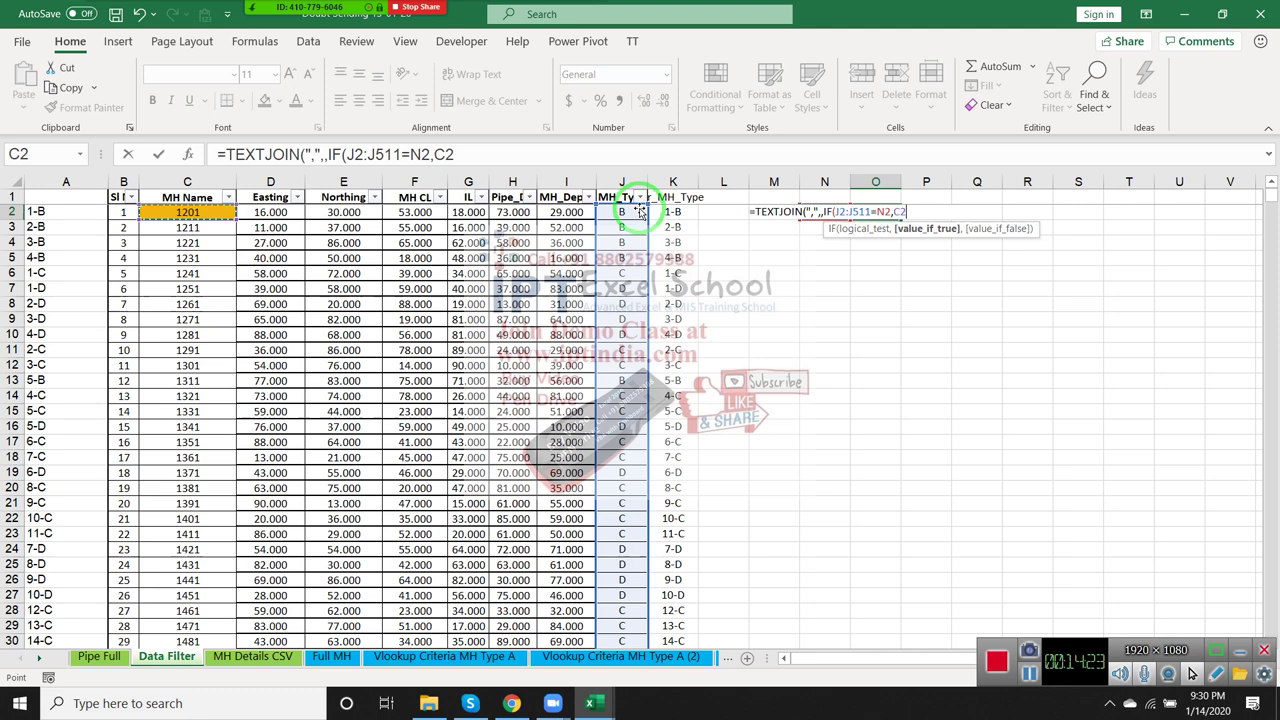
{"action": "key", "text": "ctrl+shift+Down"}
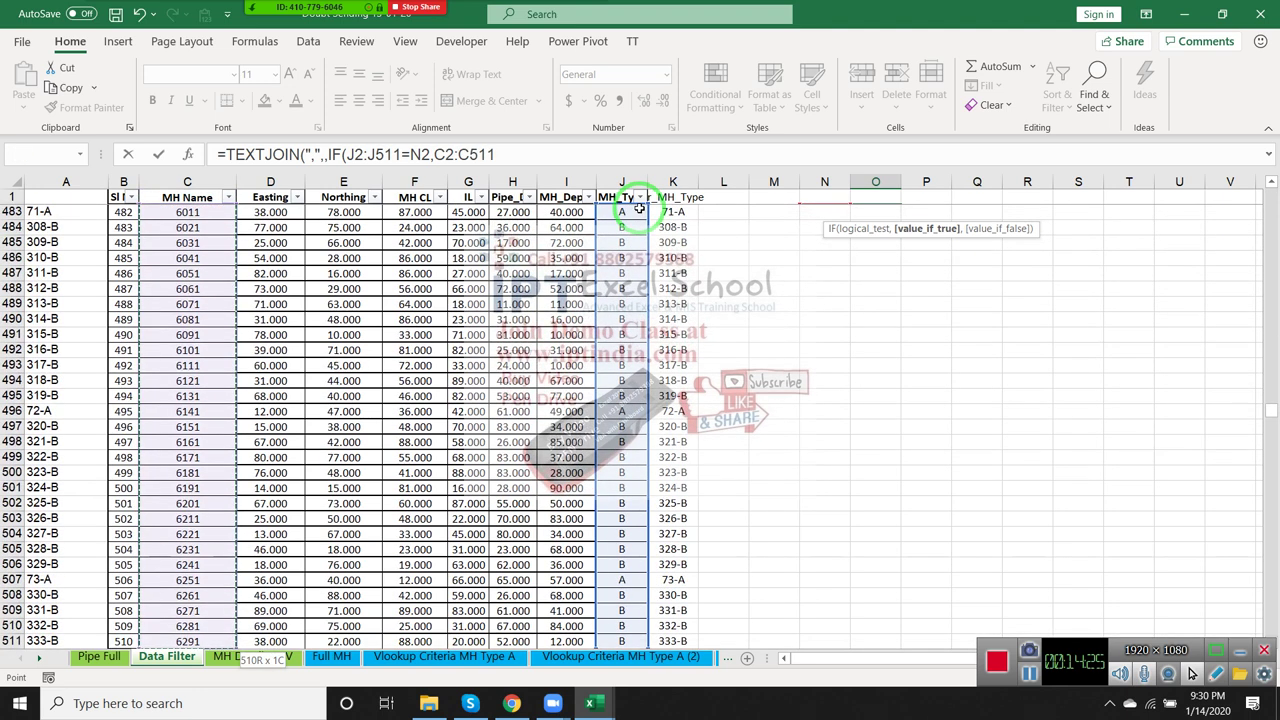
{"action": "type", "text": ")"}
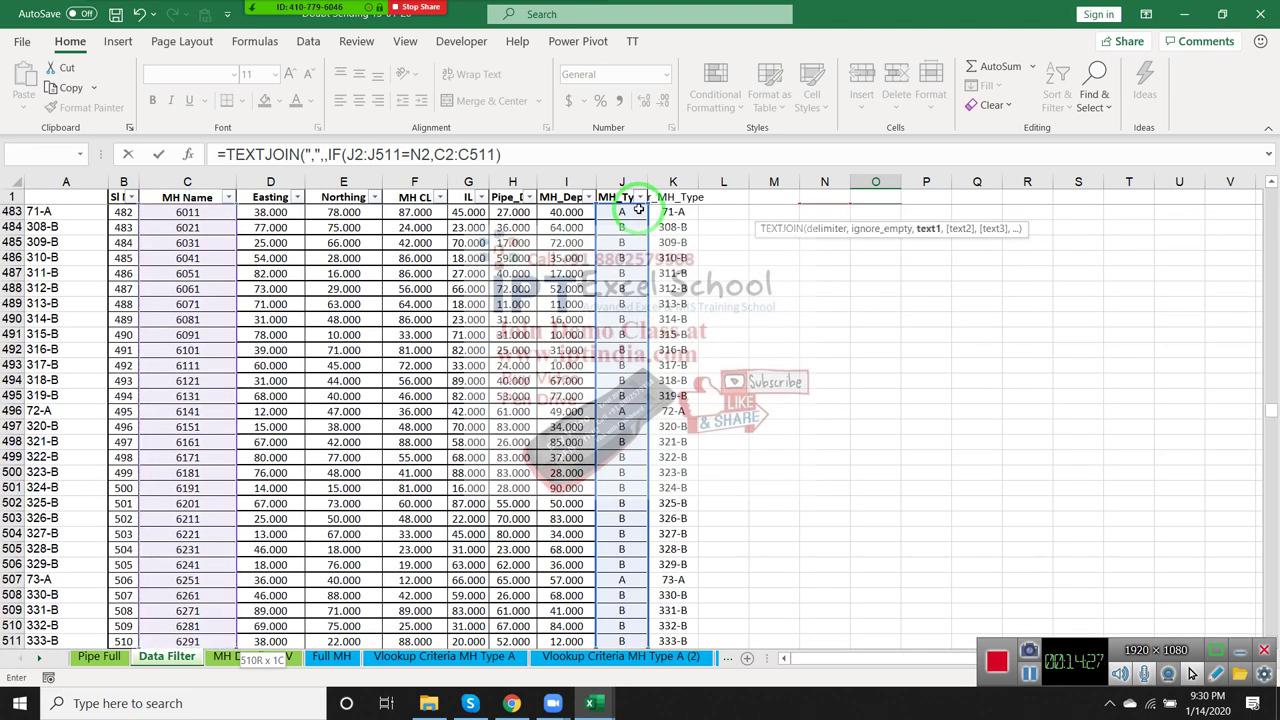
{"action": "type", "text": ")"}
{"action": "key", "text": "Return"}
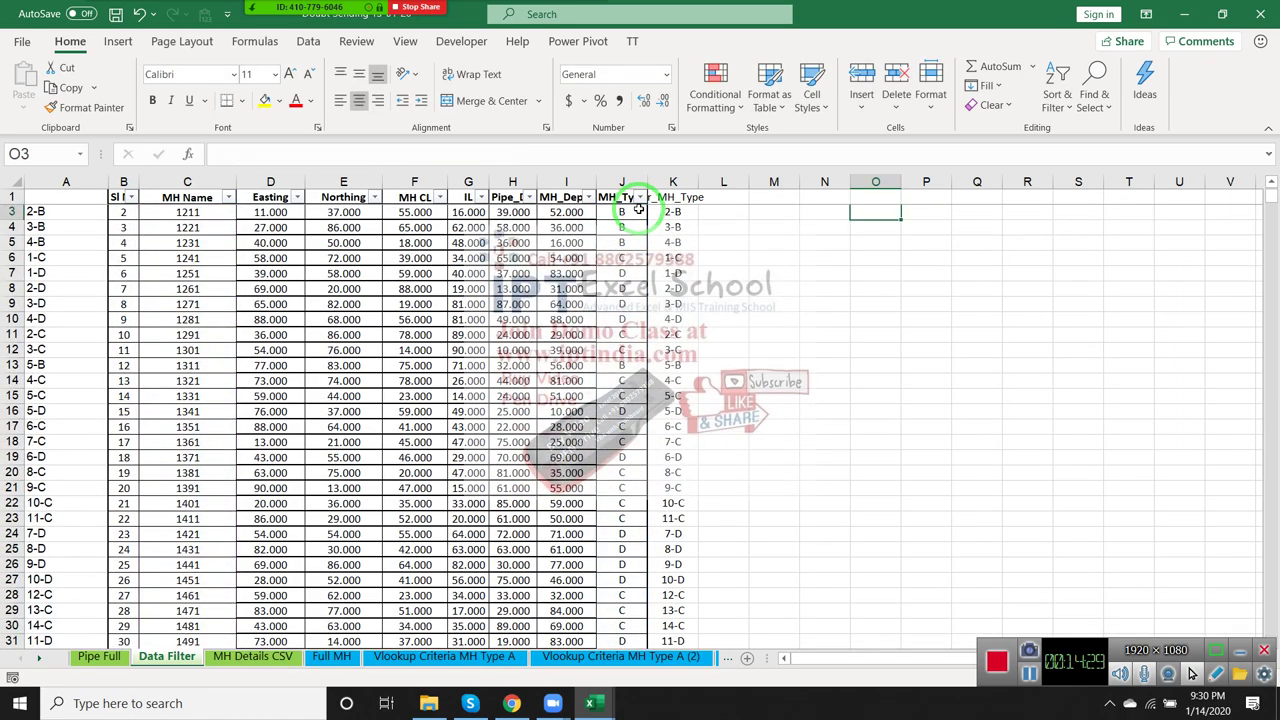
{"action": "key", "text": "Up"}
{"action": "key", "text": "Up"}
{"action": "key", "text": "Down"}
{"action": "key", "text": "Down"}
{"action": "key", "text": "Left"}
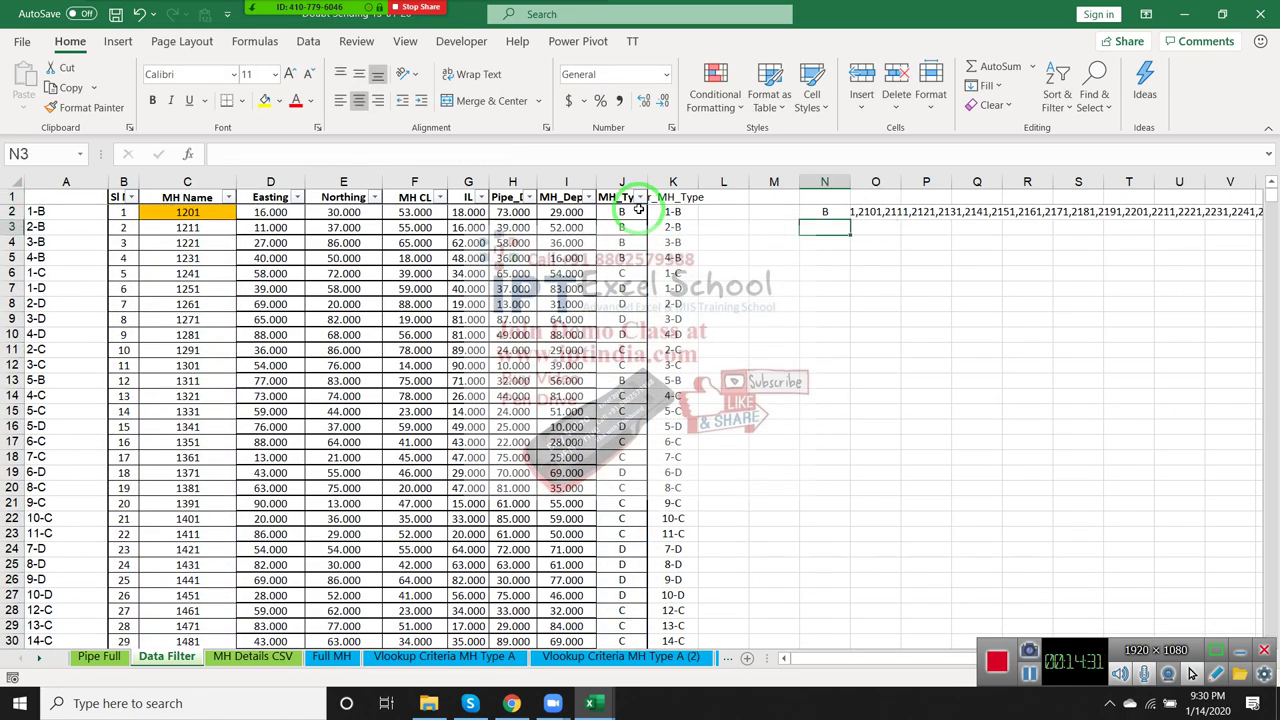
{"action": "left_click", "coordinate": [872, 213]}
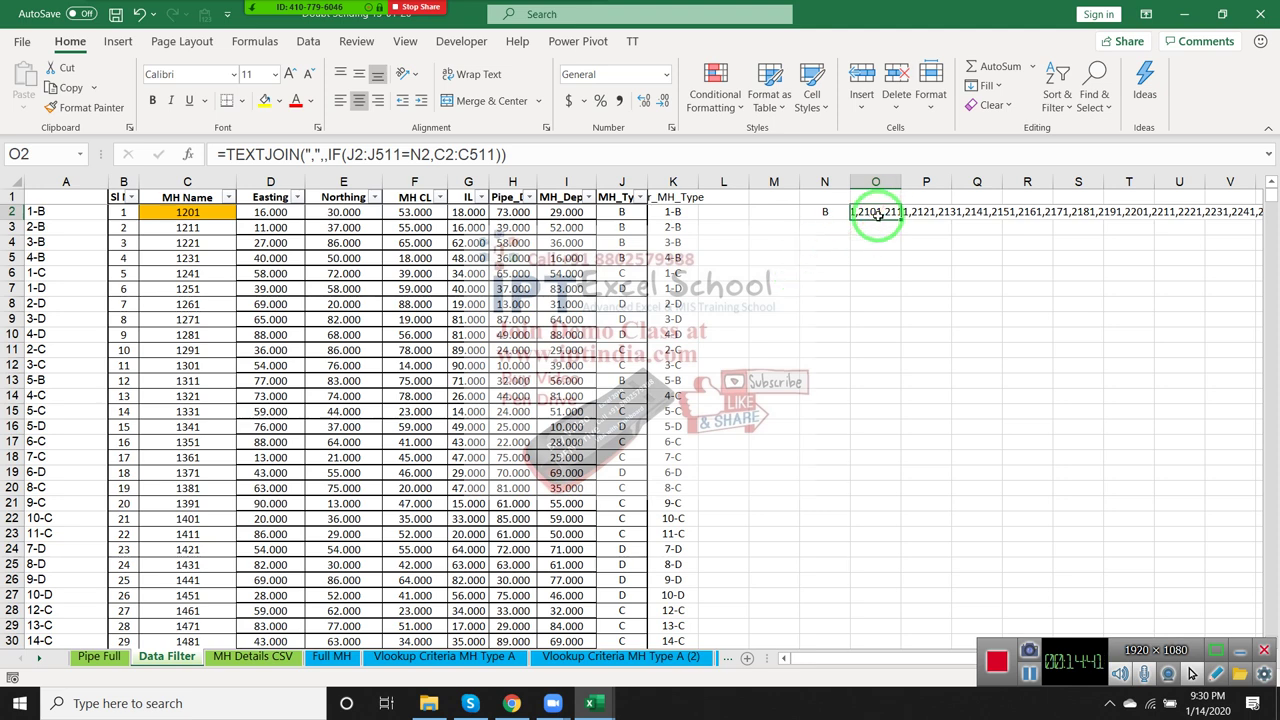
- Merge O2:U14 into one cell and turn on Wrap Text for the joined list
{"action": "left_click_drag", "start_coordinate": [877, 213], "coordinate": [1183, 398]}
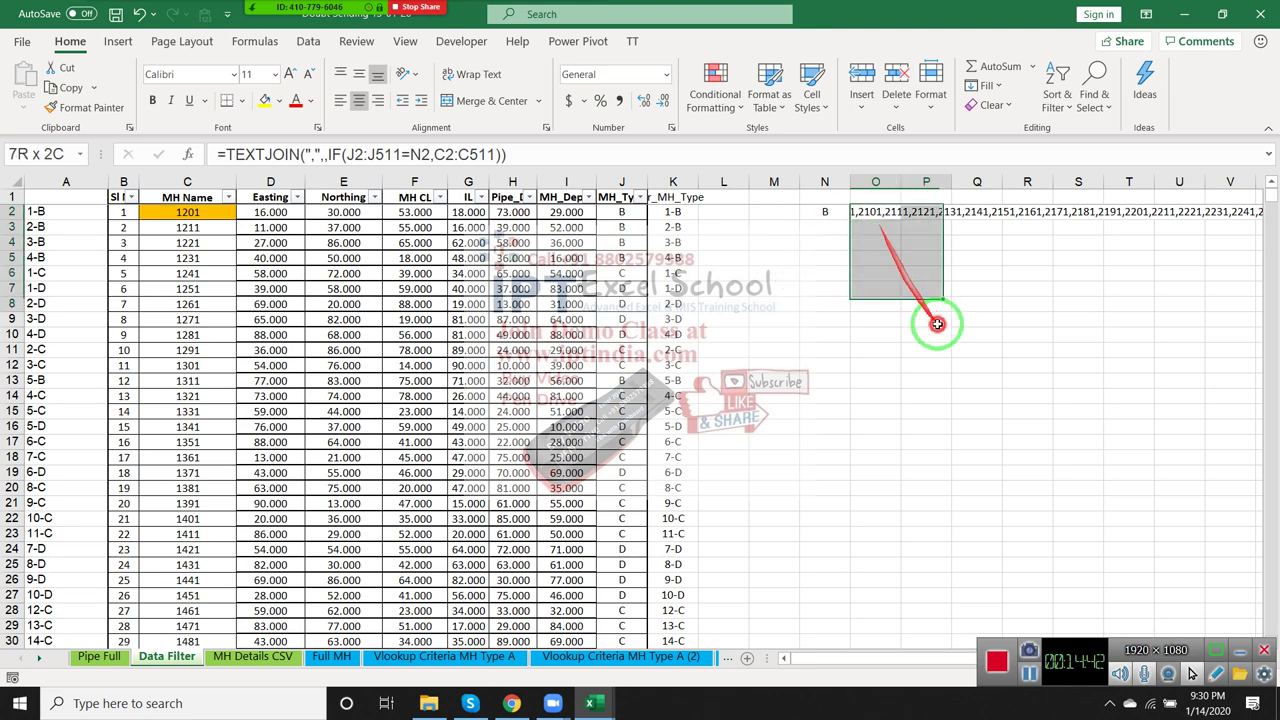
{"action": "left_click", "coordinate": [467, 100]}
{"action": "left_click", "coordinate": [464, 97]}
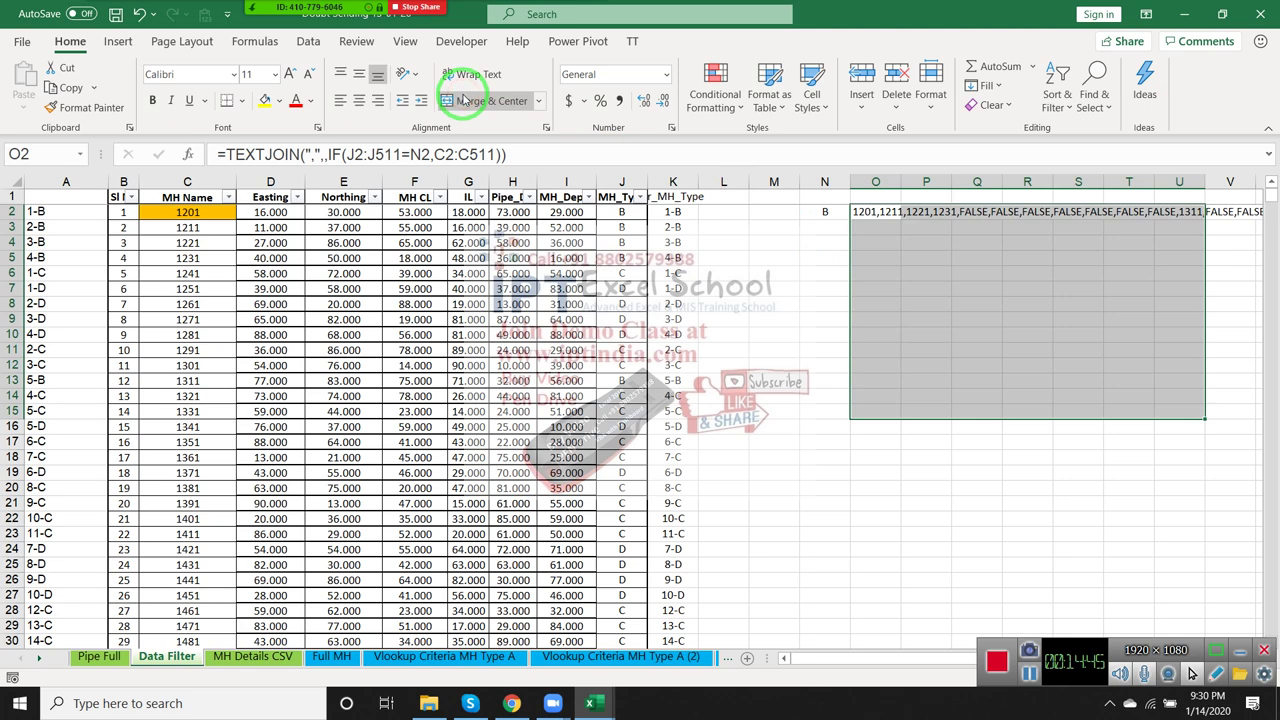
{"action": "left_click", "coordinate": [464, 98]}
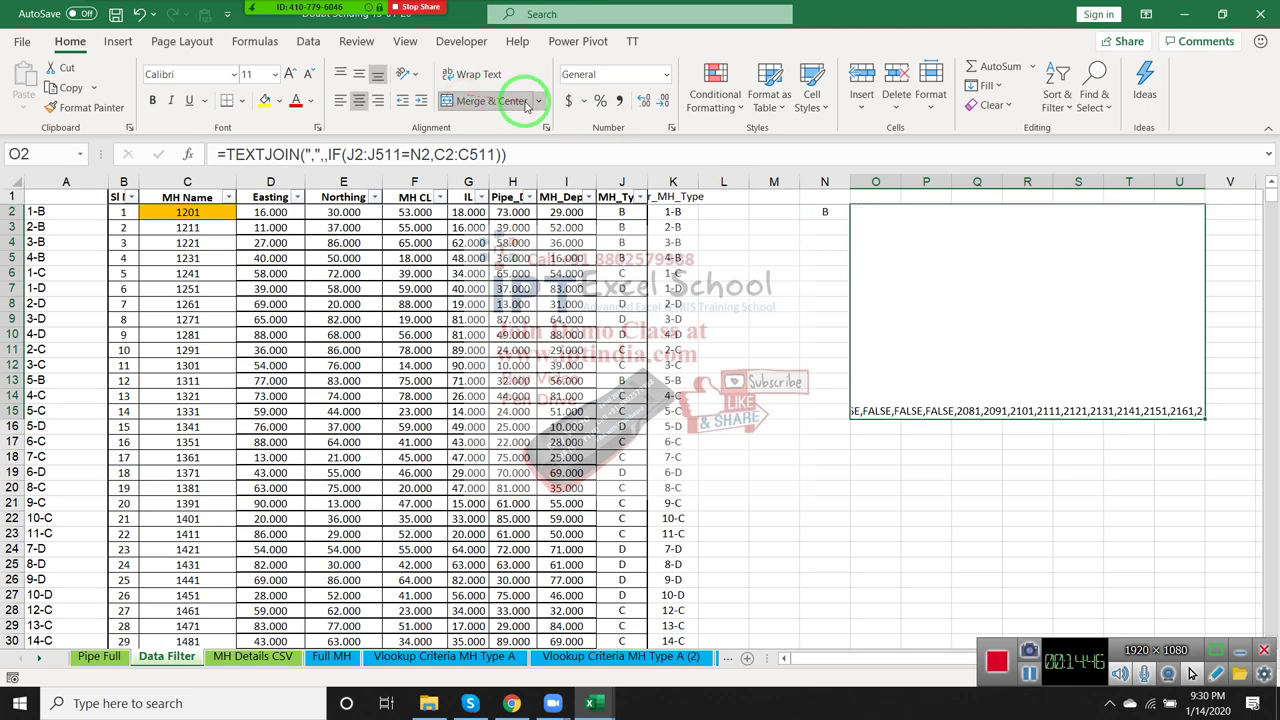
{"action": "left_click", "coordinate": [450, 76]}
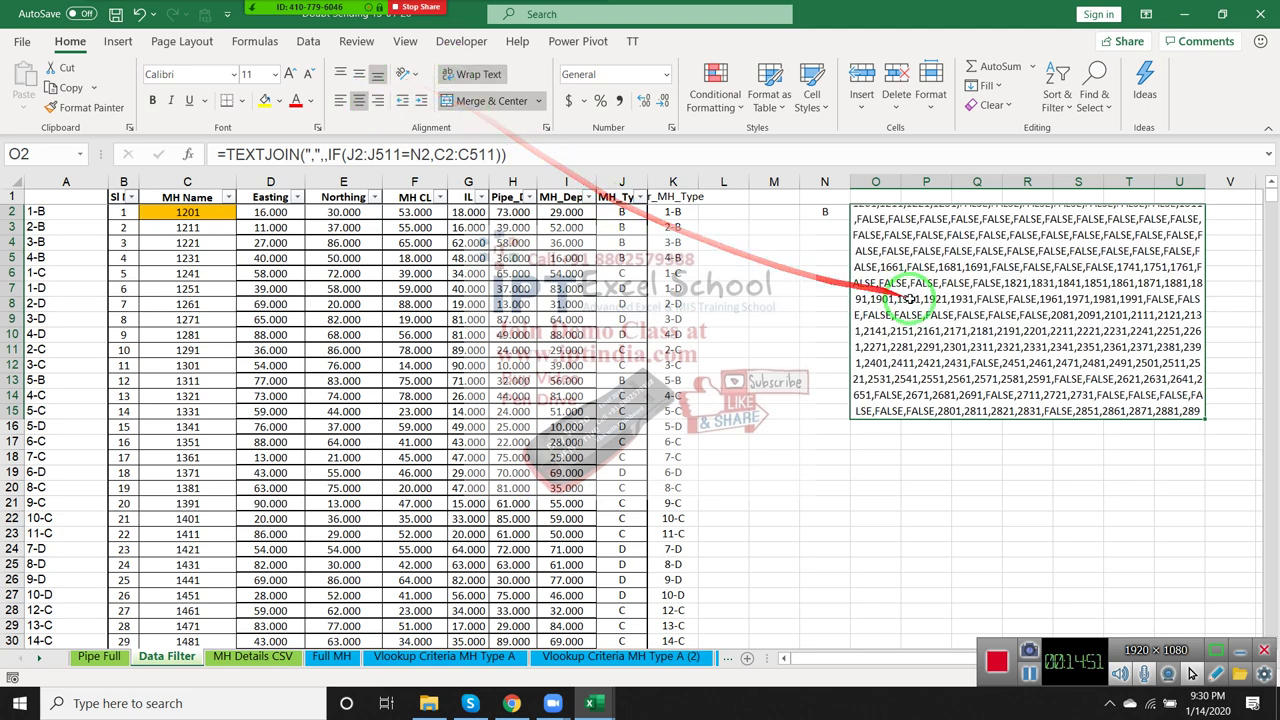
{"action": "left_click", "coordinate": [904, 334]}
{"action": "left_click_drag", "start_coordinate": [904, 336], "coordinate": [905, 388]}
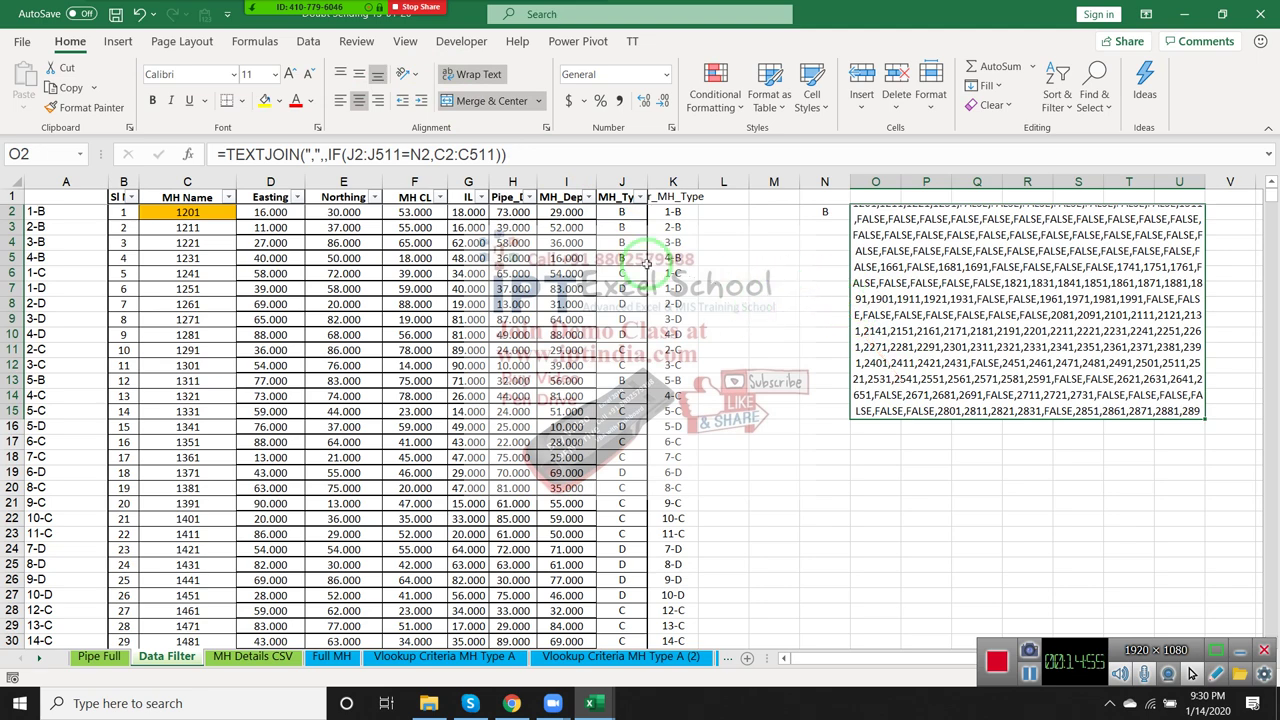
- Add "" as the IF's false value so FALSE entries disappear from the list
{"action": "left_click", "coordinate": [497, 154]}
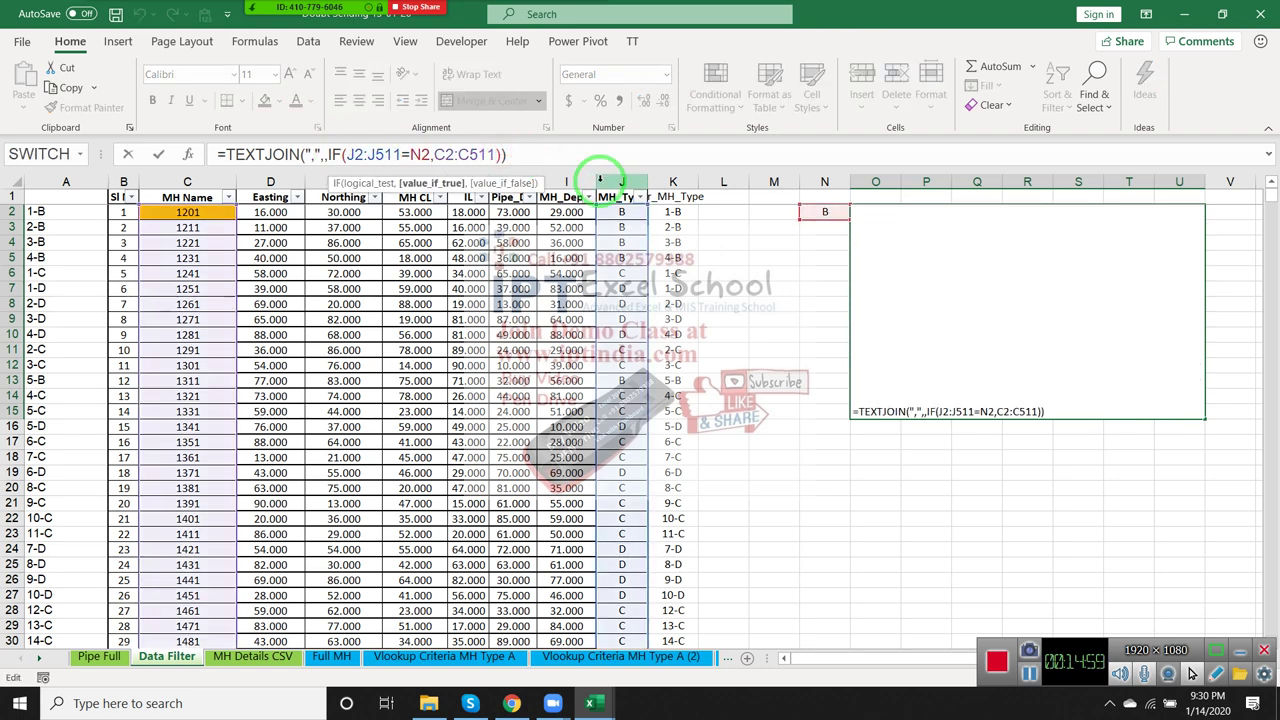
{"action": "type", "text": ","}
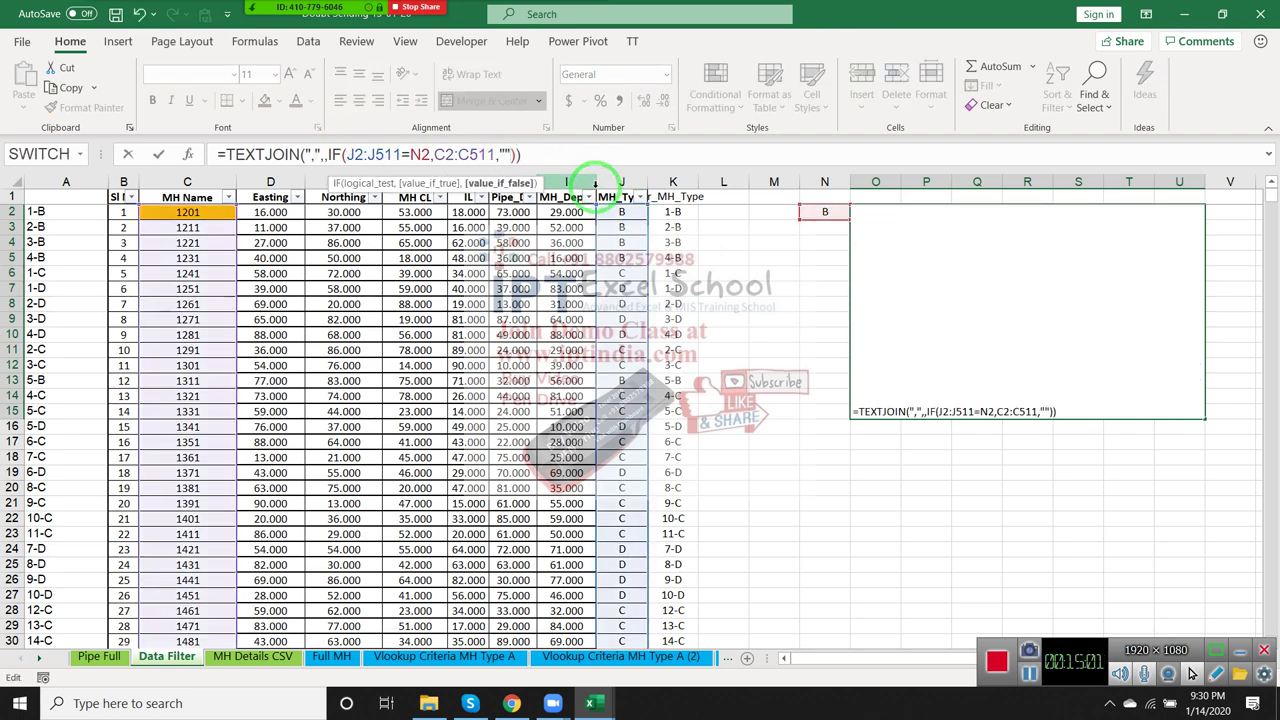
{"action": "key", "text": "Return"}
{"action": "key", "text": "Up"}
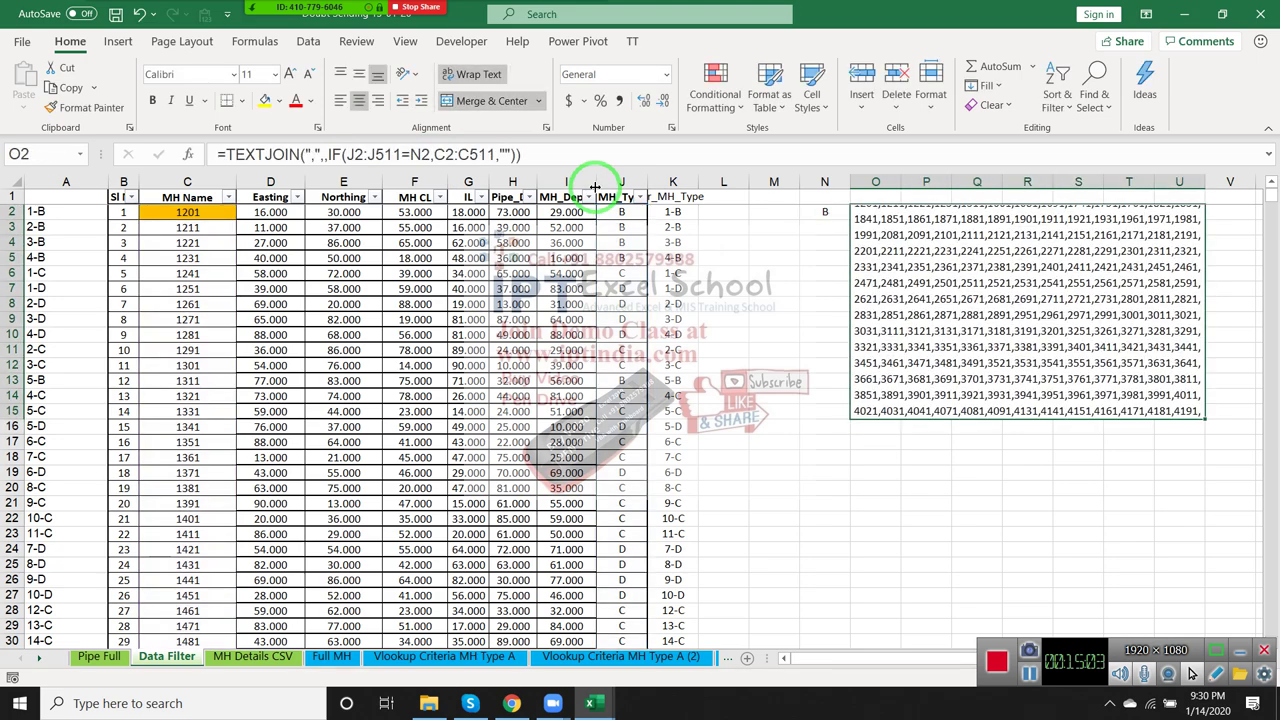
- Shrink the list text to size 8, widen column Q, and save the workbook
{"action": "left_click", "coordinate": [310, 78]}
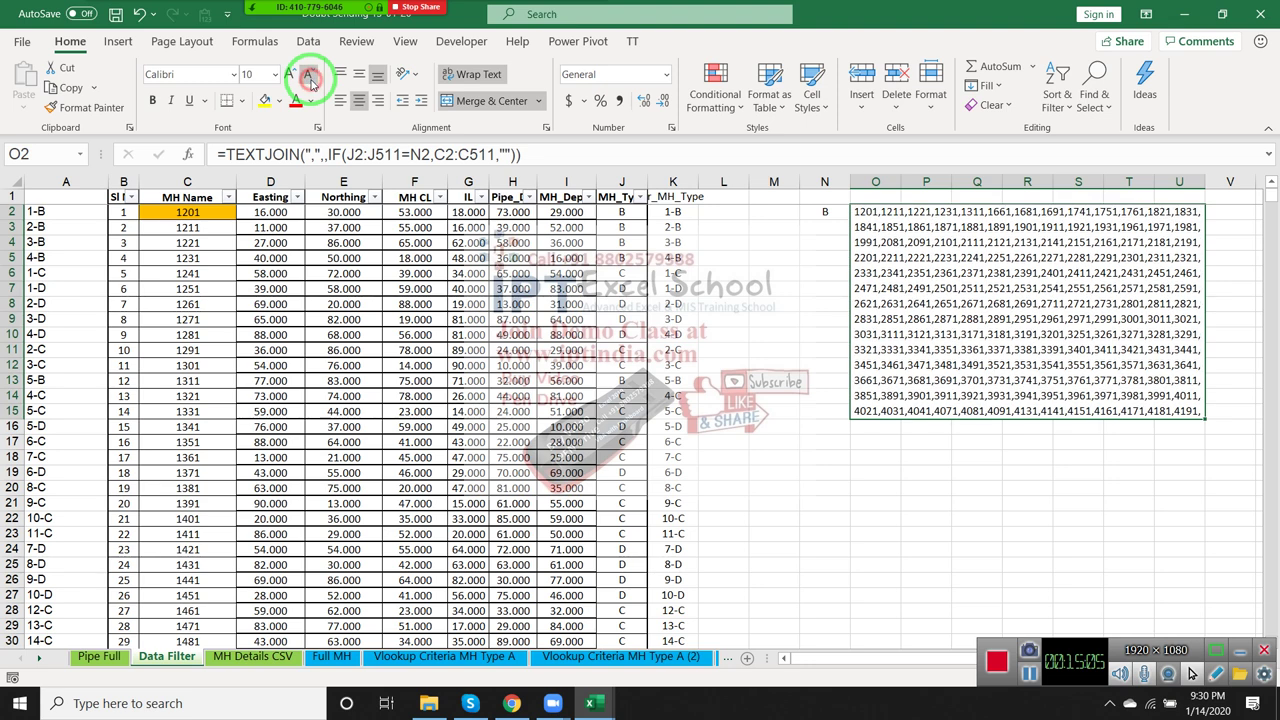
{"action": "left_click", "coordinate": [310, 78]}
{"action": "left_click", "coordinate": [310, 78]}
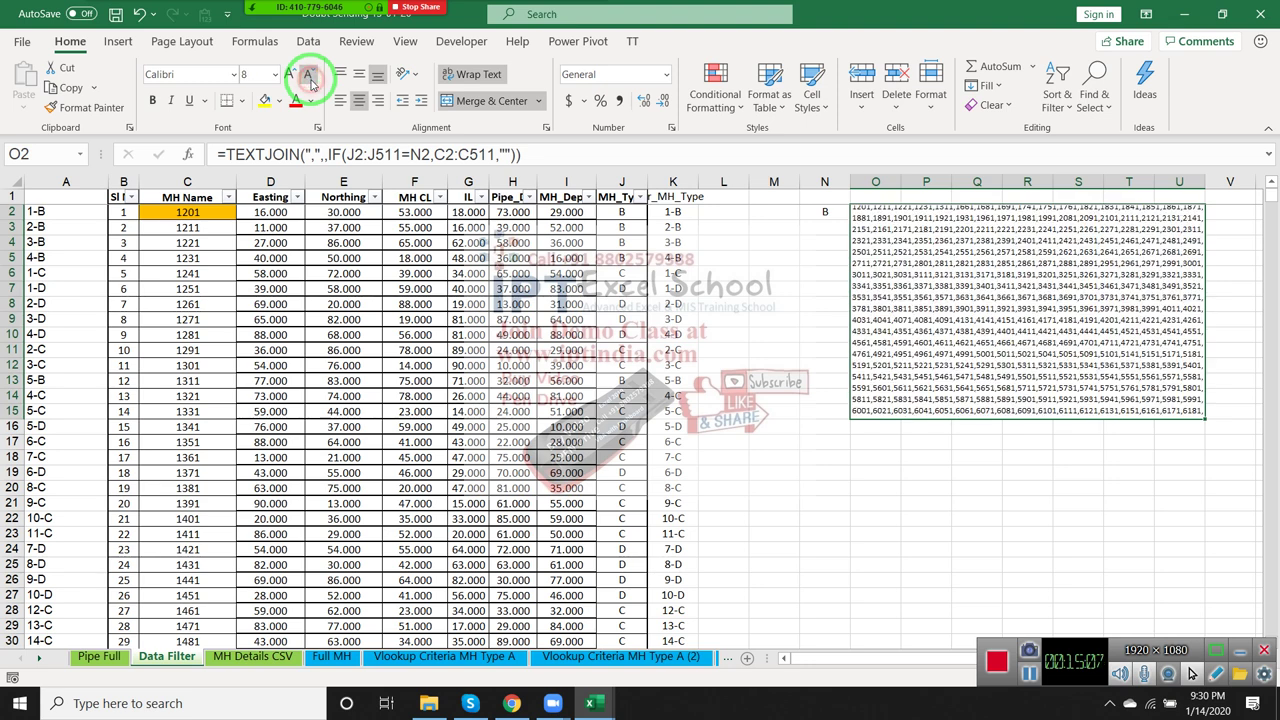
{"action": "left_click", "coordinate": [991, 428]}
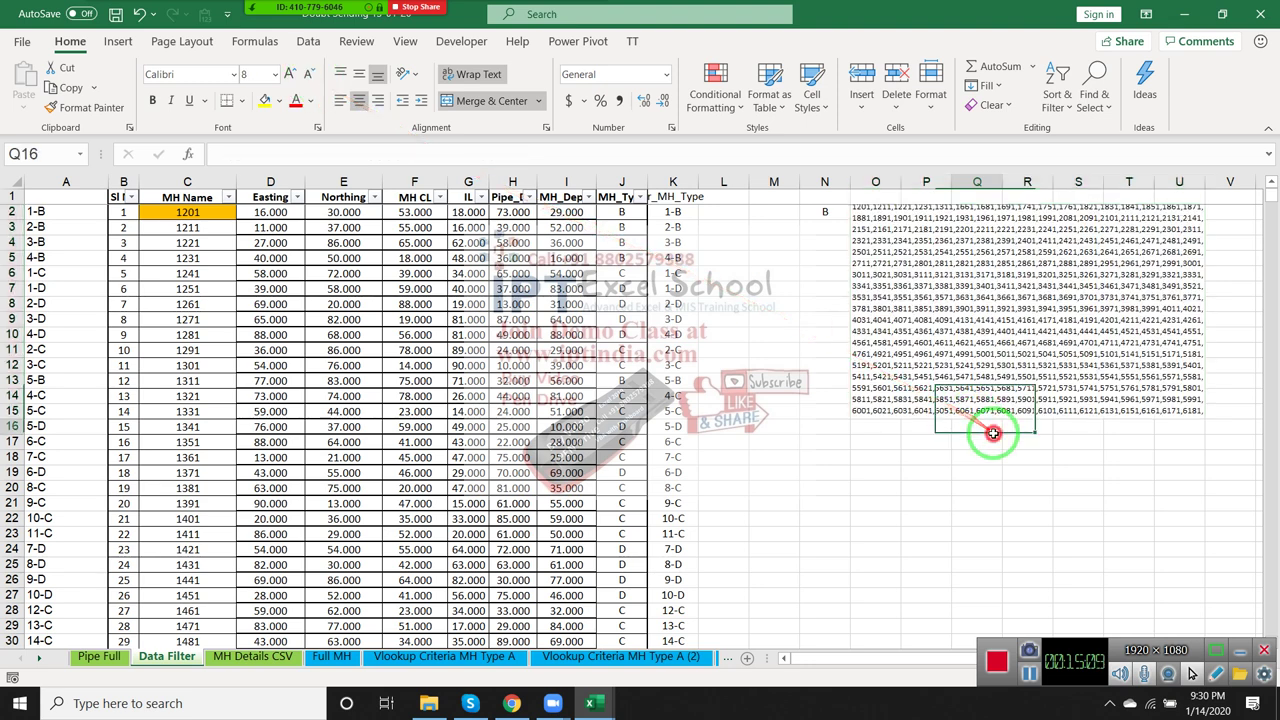
{"action": "left_click", "coordinate": [945, 362]}
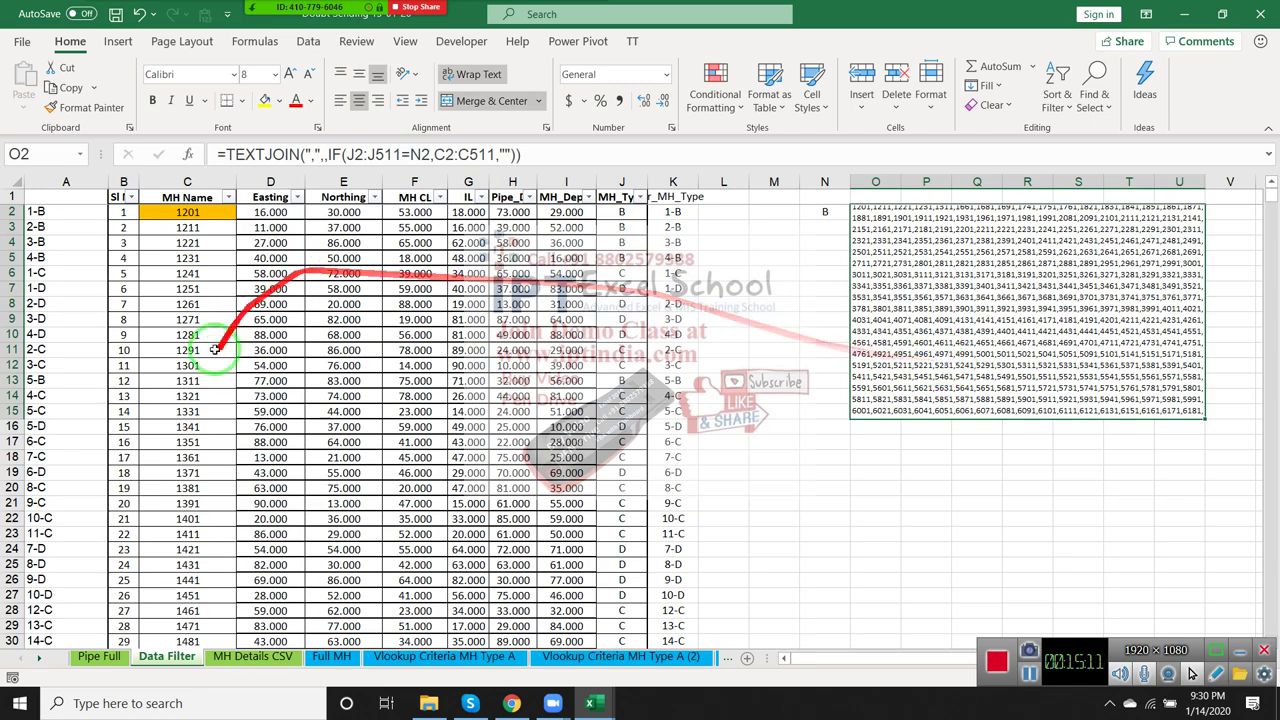
{"action": "left_click_drag", "start_coordinate": [1009, 181], "coordinate": [1067, 176]}
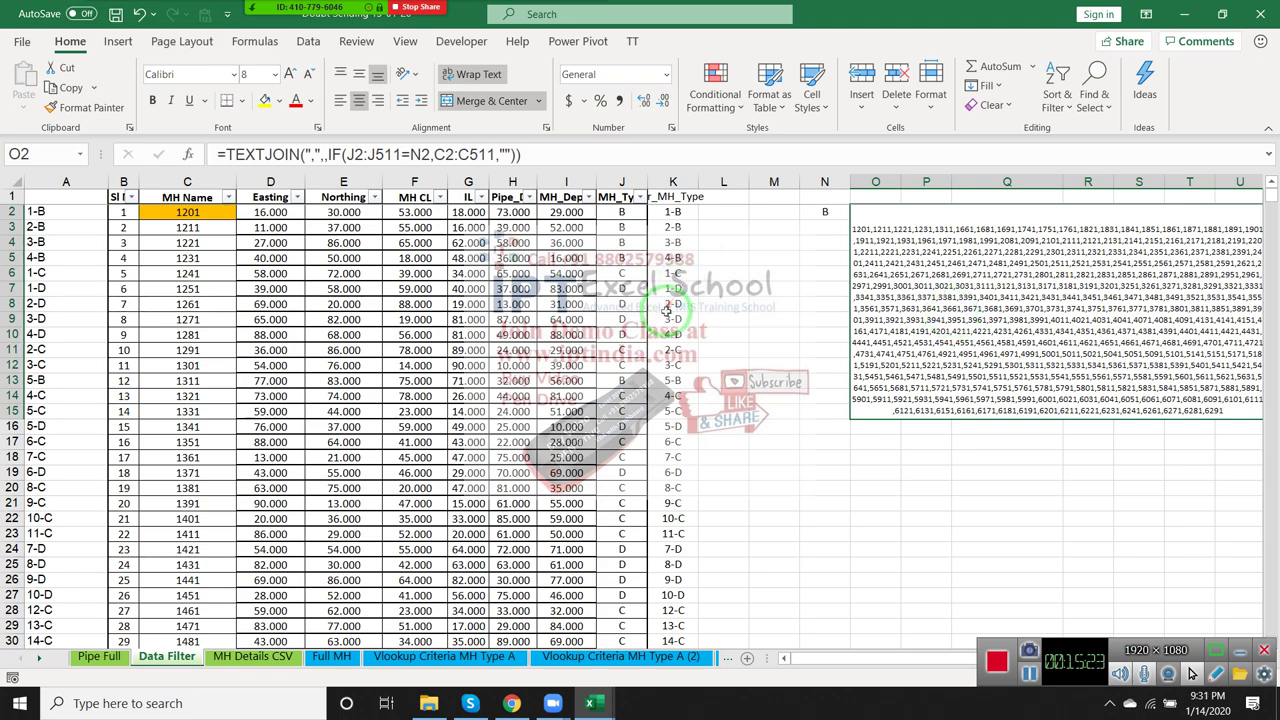
{"action": "left_click", "coordinate": [702, 308]}
{"action": "scroll", "coordinate": [702, 313], "scroll_direction": "down", "scroll_amount": 1}
{"action": "scroll", "coordinate": [702, 313], "scroll_direction": "up", "scroll_amount": 1}
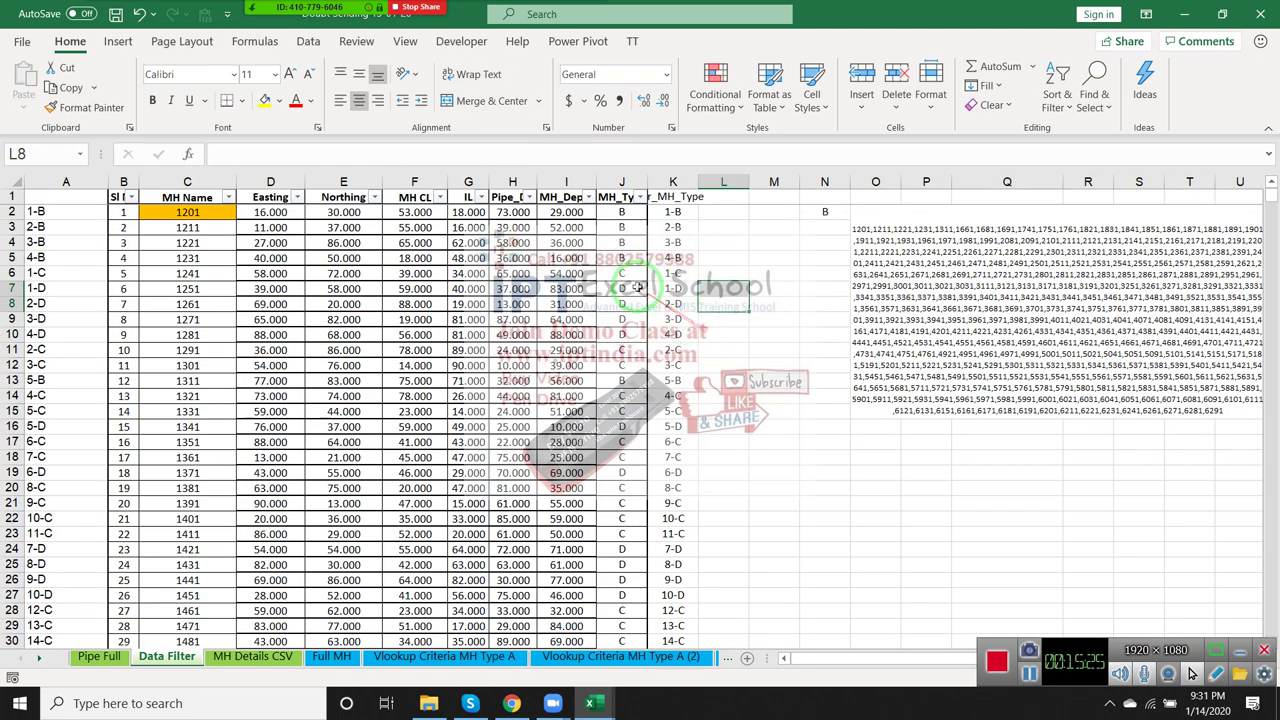
{"action": "left_click", "coordinate": [118, 15]}
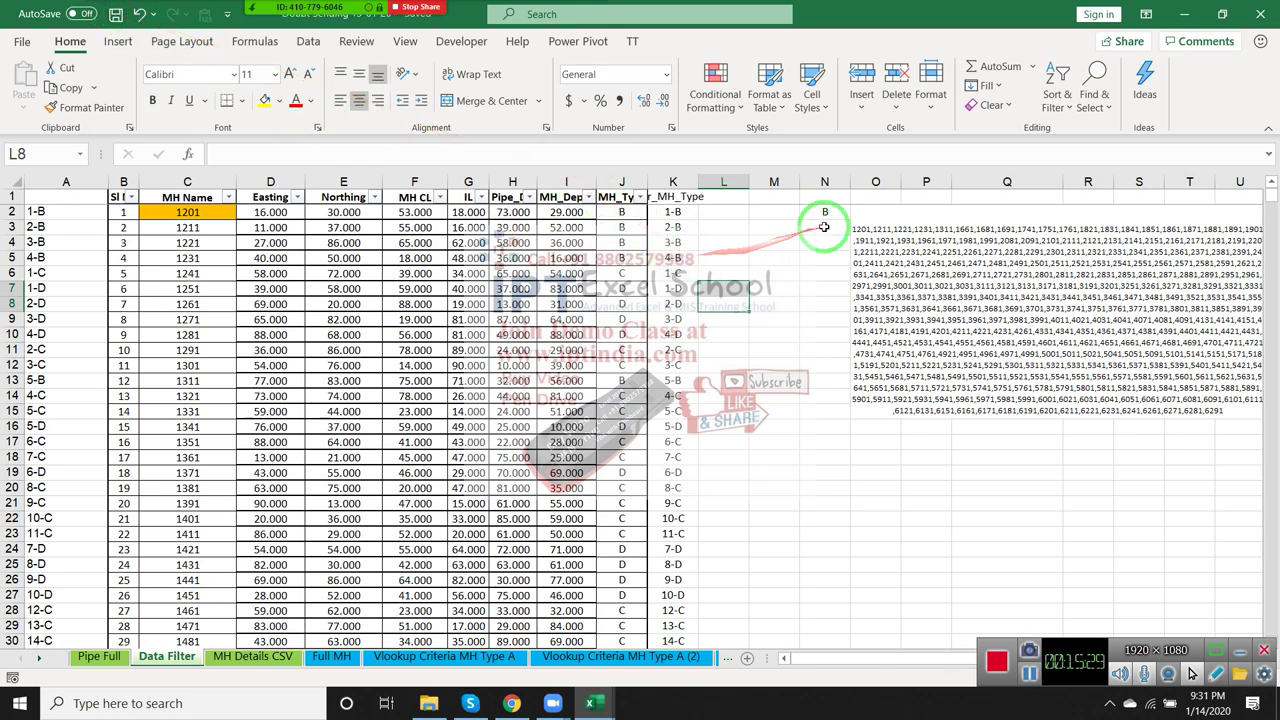
{"action": "left_click", "coordinate": [866, 236]}
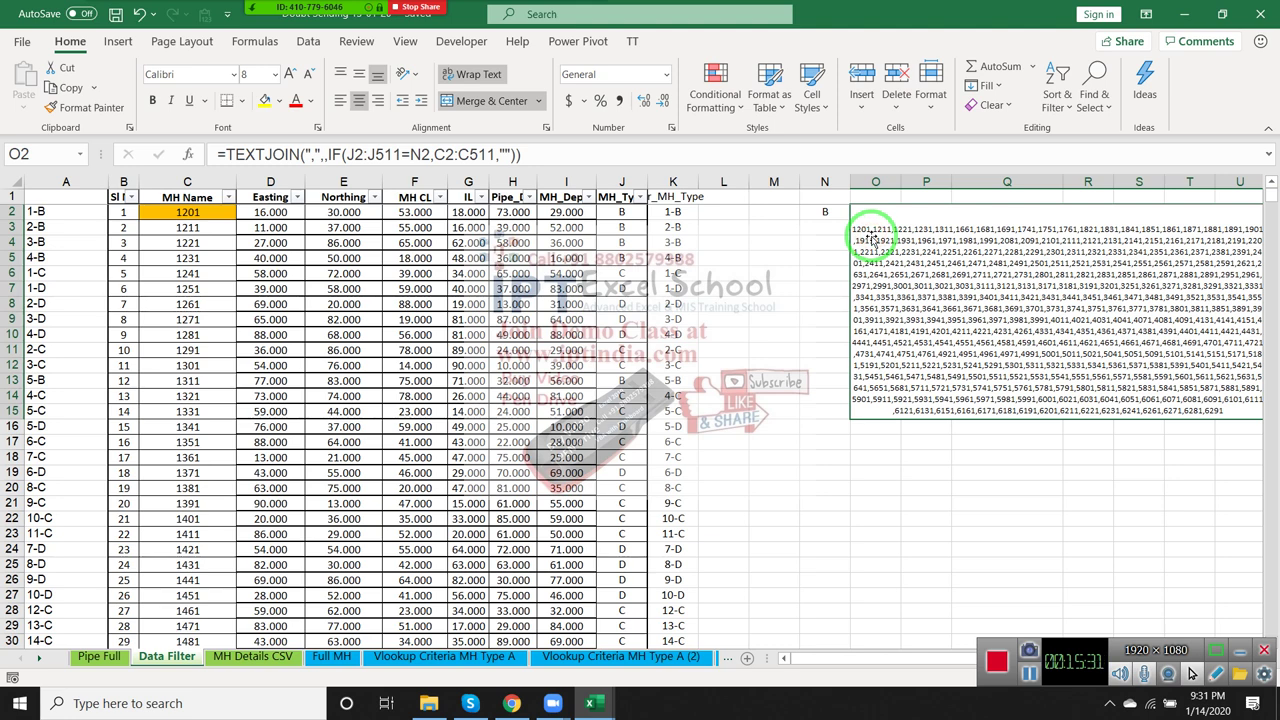